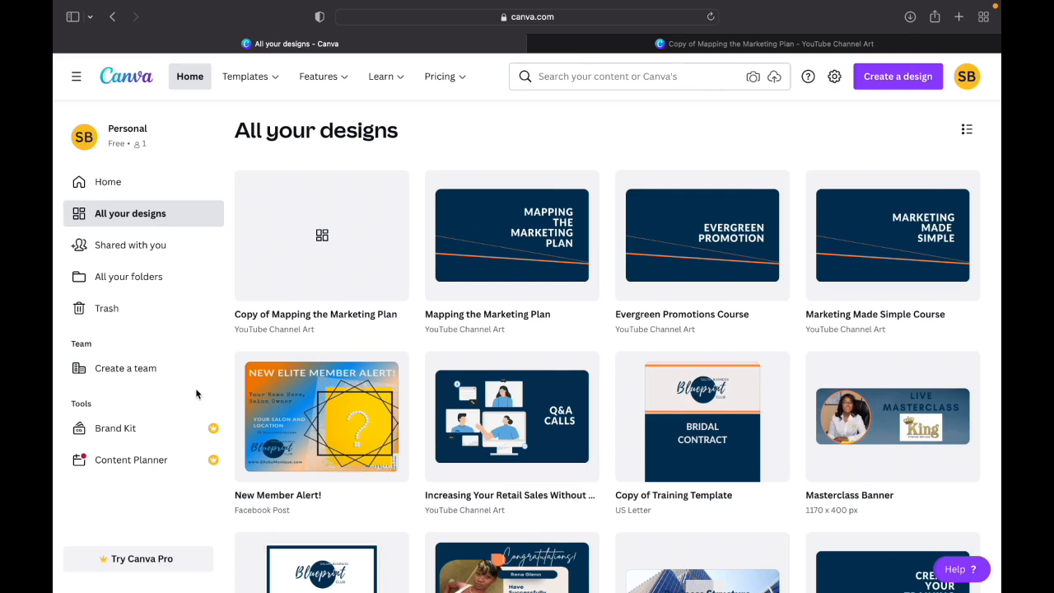
- Open the collection of Facebook post templates
mouse_move(321, 88)
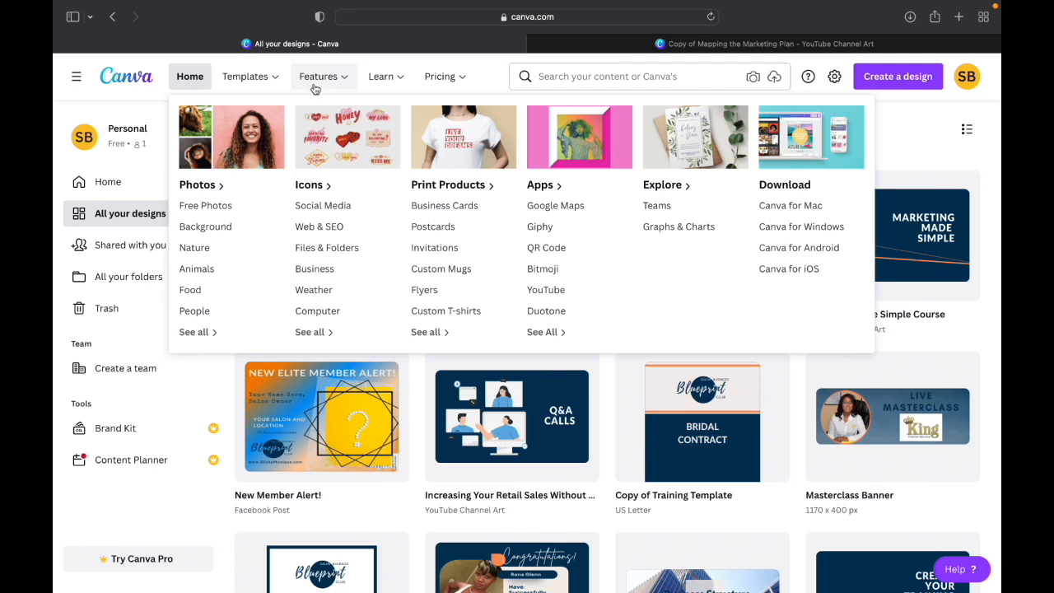
mouse_move(263, 82)
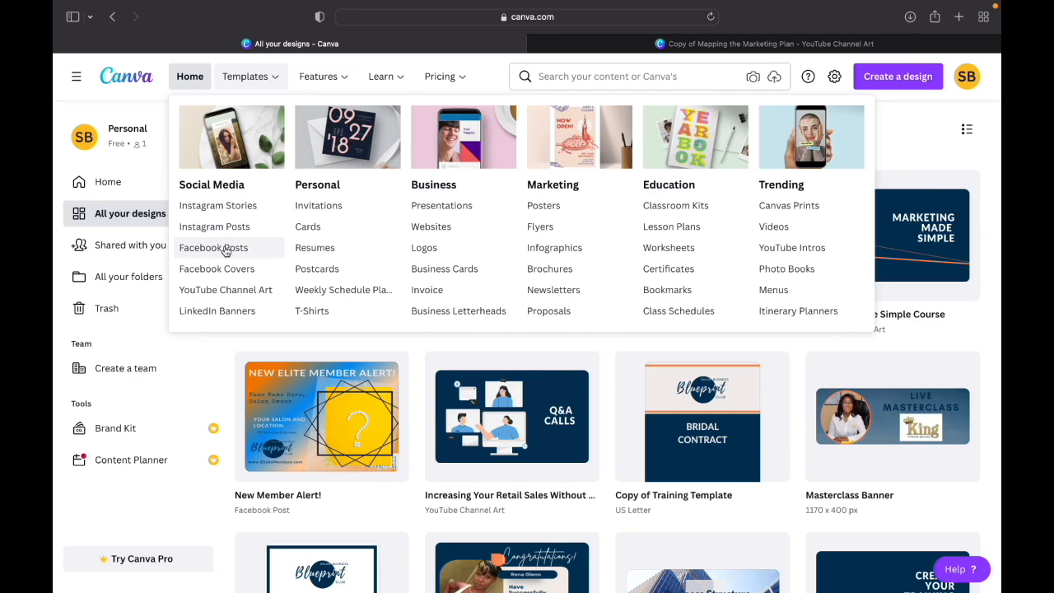
left_click(224, 249)
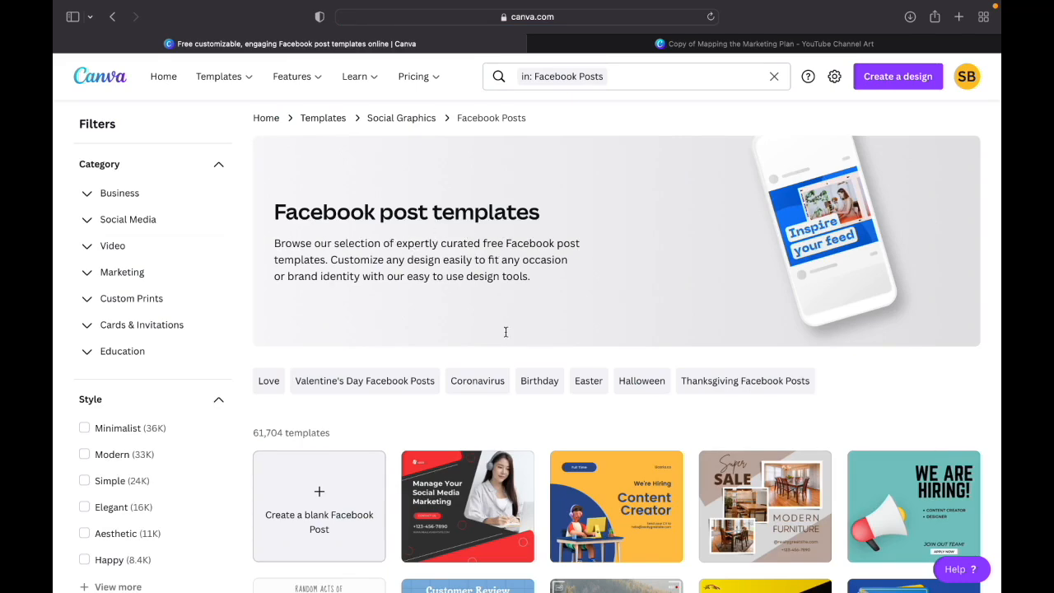
- Browse the Facebook post templates for a design suited to promoting a business
scroll(512, 407, "down", 3)
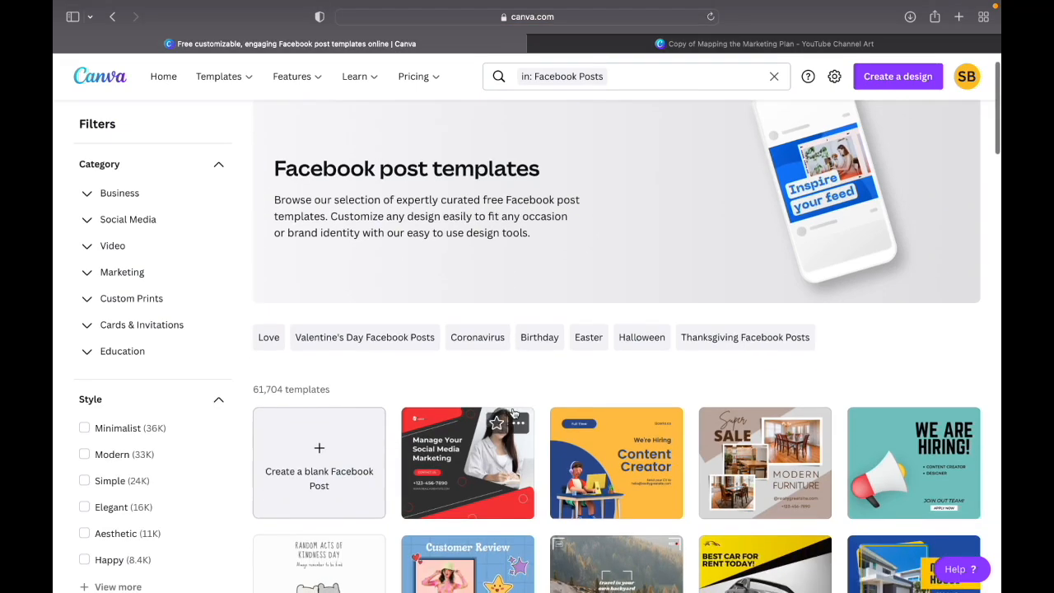
scroll(512, 413, "down", 4)
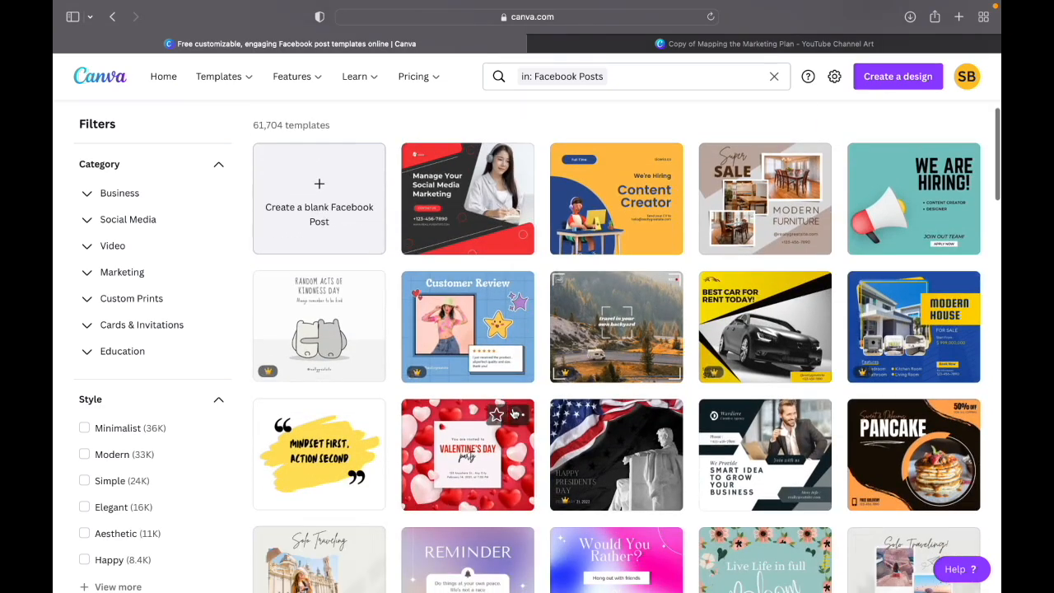
scroll(512, 413, "down", 3)
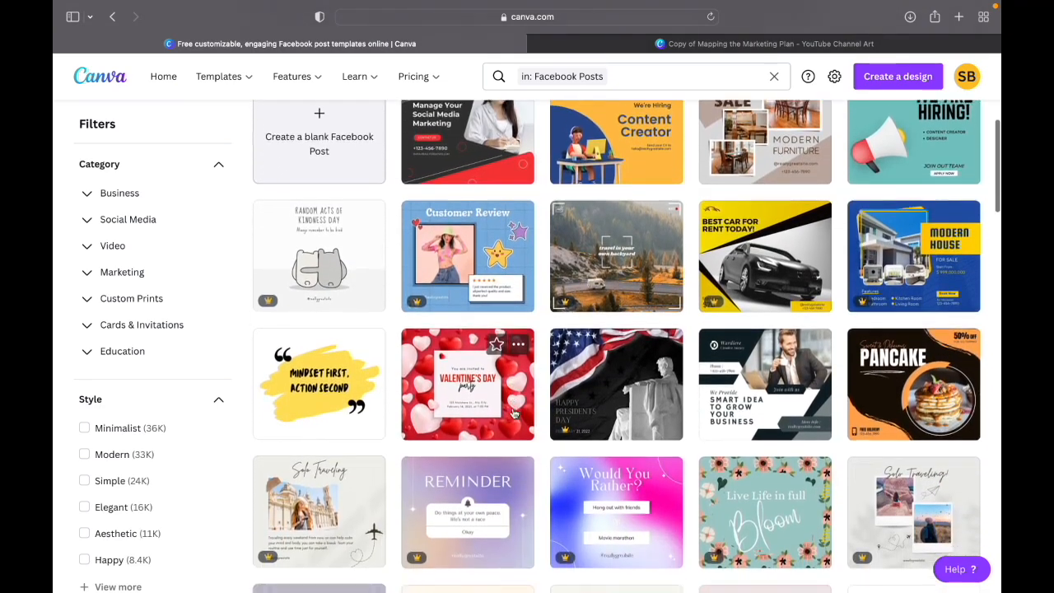
scroll(512, 414, "down", 2)
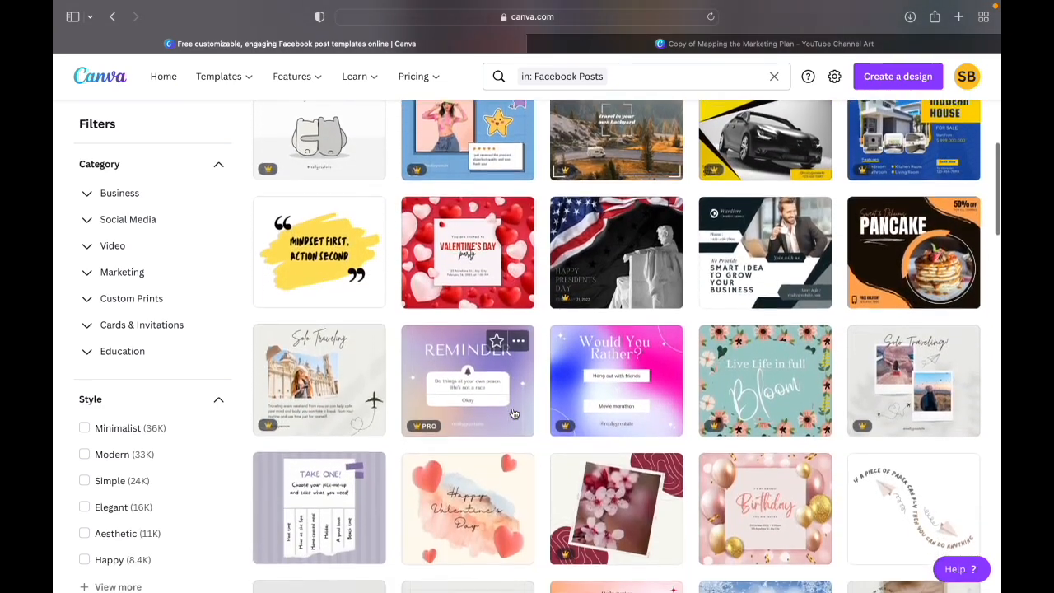
scroll(512, 414, "down", 2)
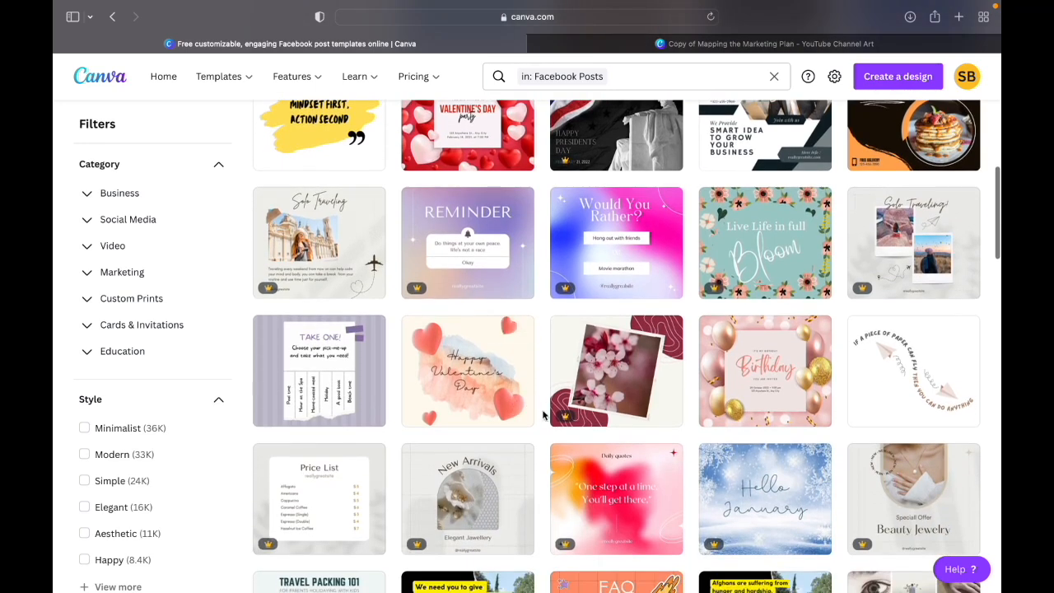
scroll(543, 414, "down", 2)
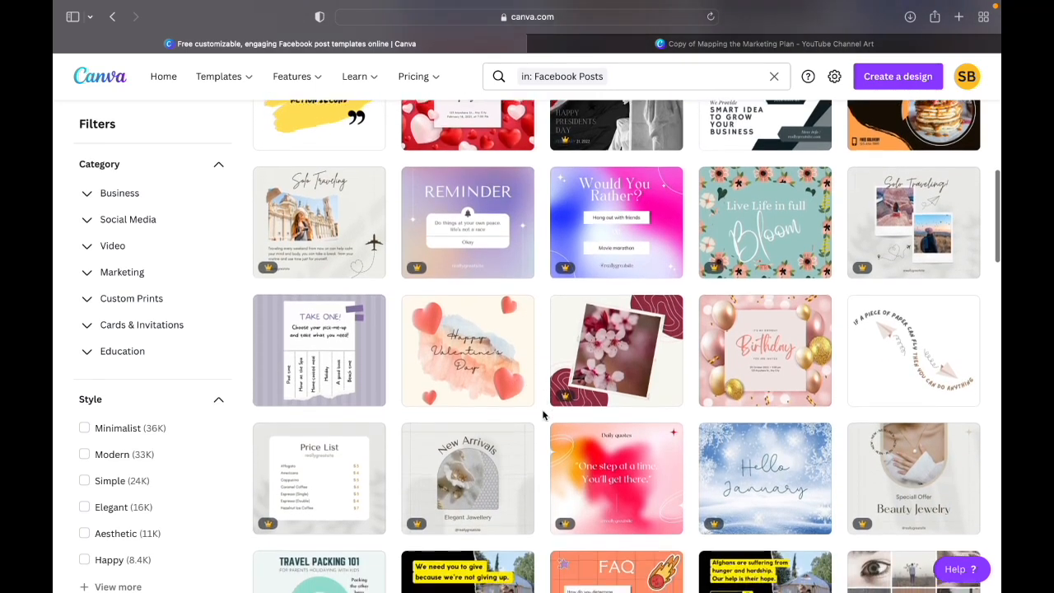
scroll(542, 414, "up", 3)
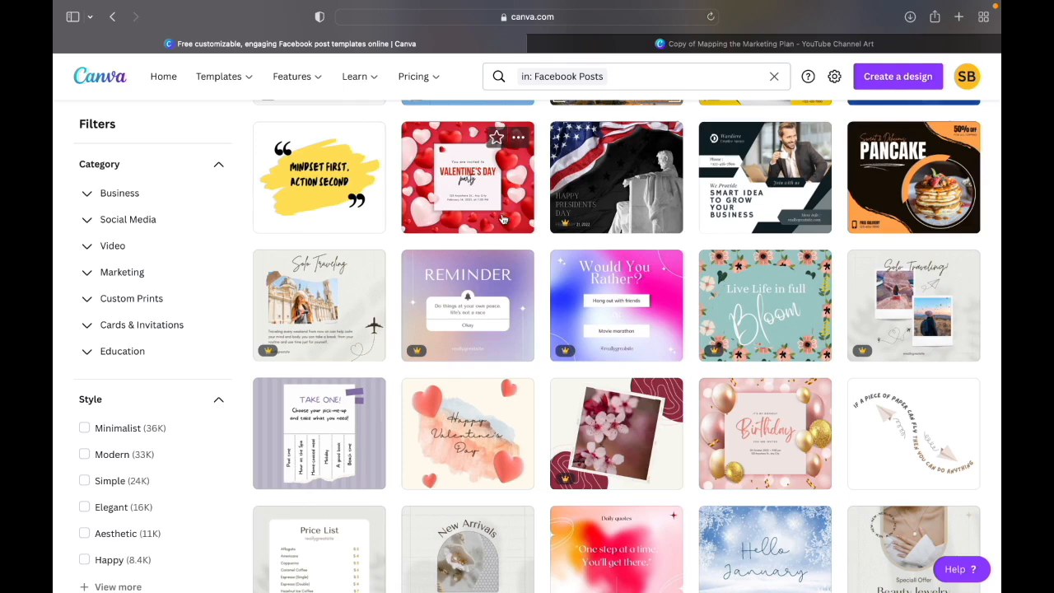
scroll(495, 210, "up", 1)
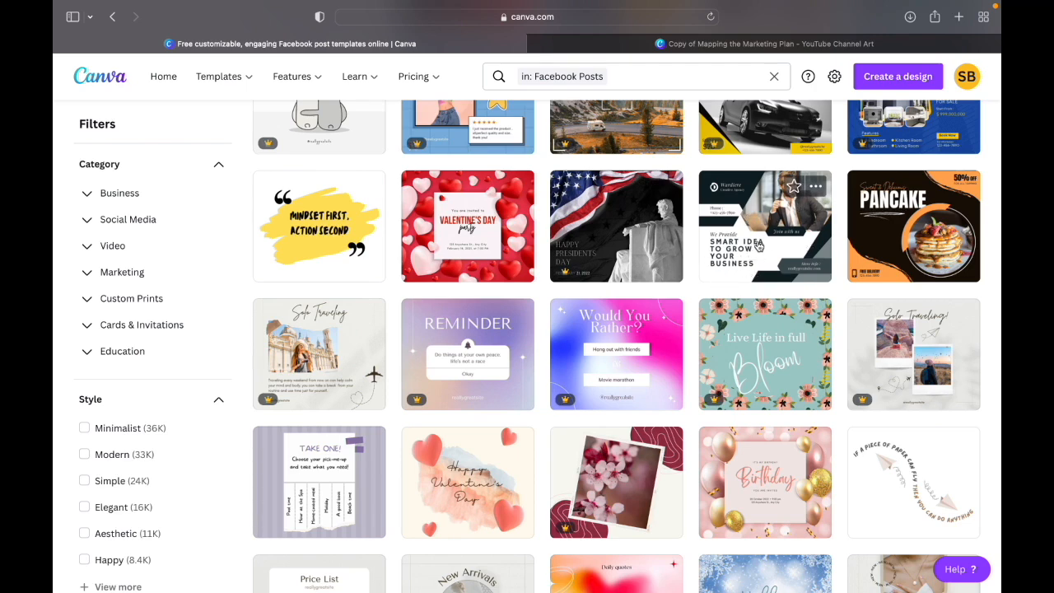
scroll(759, 245, "down", 1)
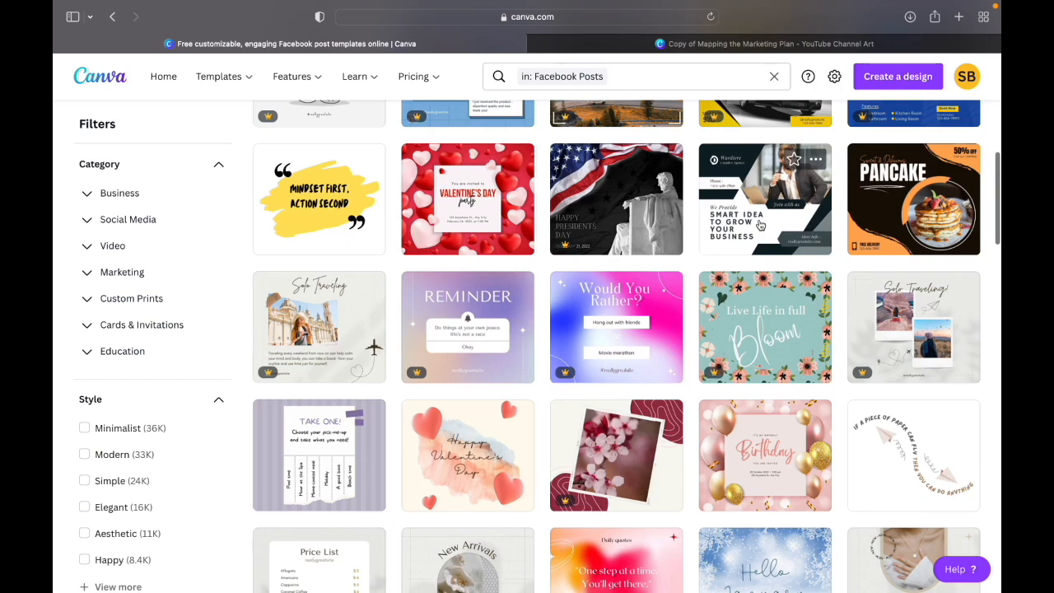
scroll(760, 224, "up", 1)
scroll(760, 224, "down", 5)
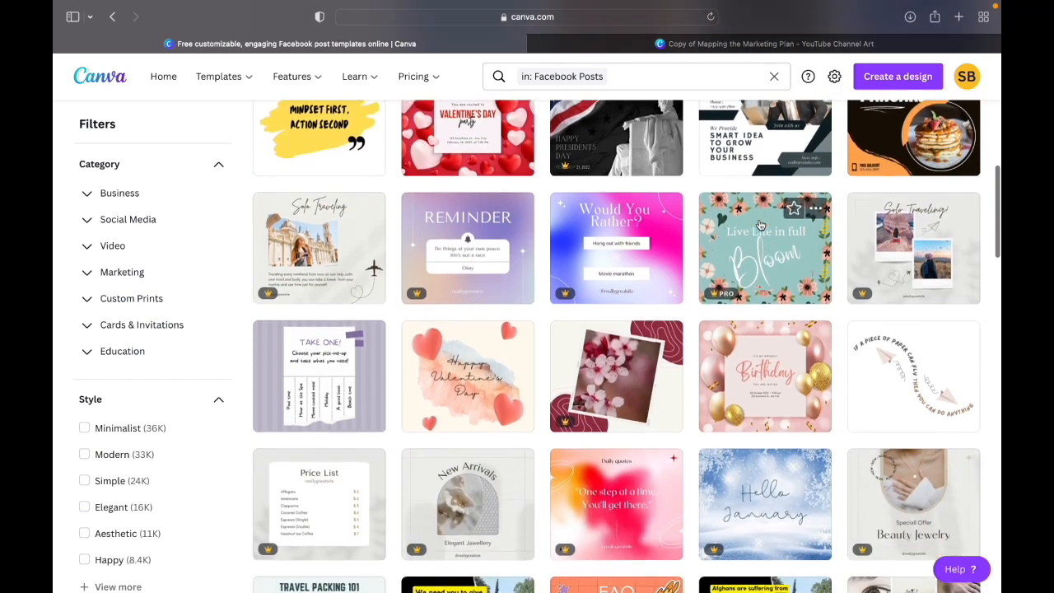
scroll(761, 224, "down", 6)
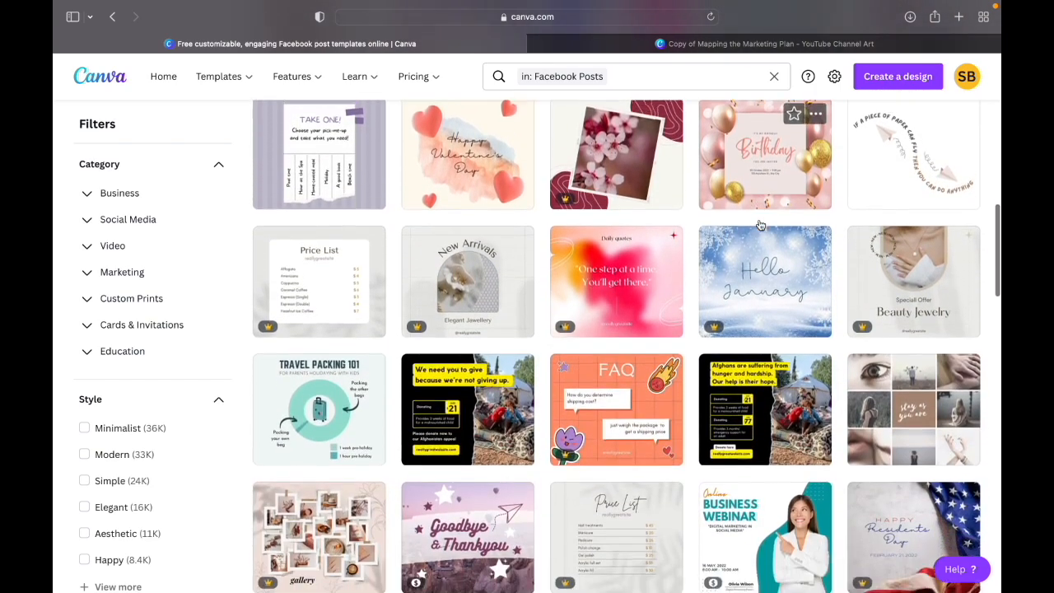
scroll(760, 224, "down", 5)
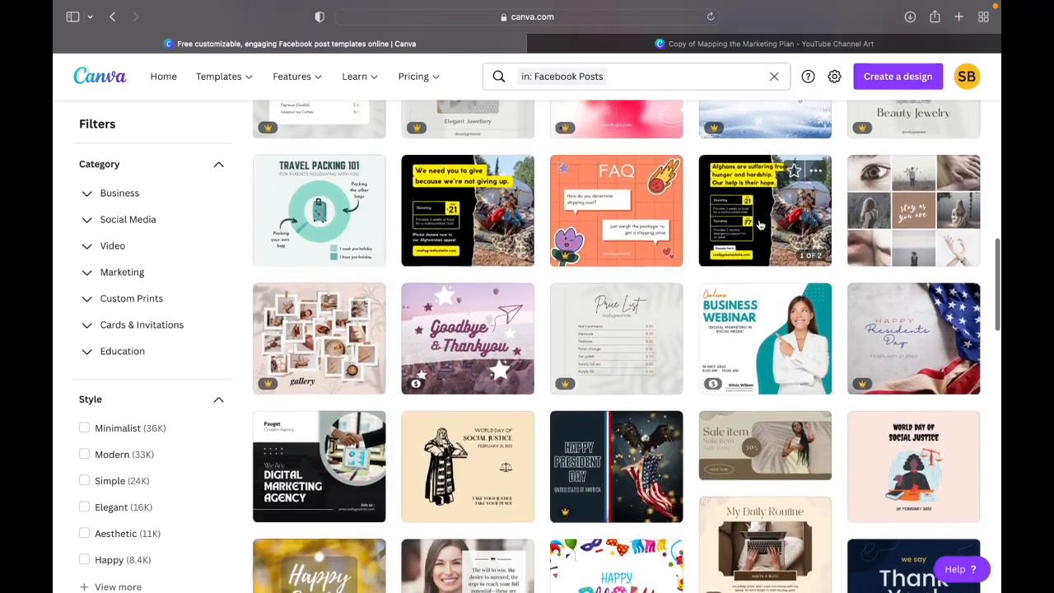
scroll(760, 224, "down", 4)
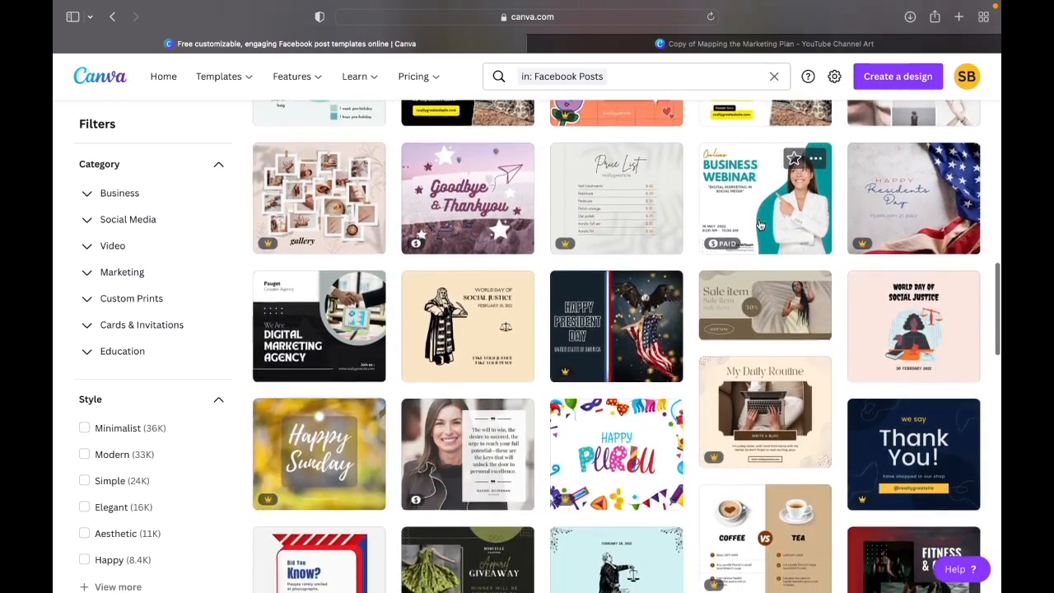
scroll(760, 224, "down", 2)
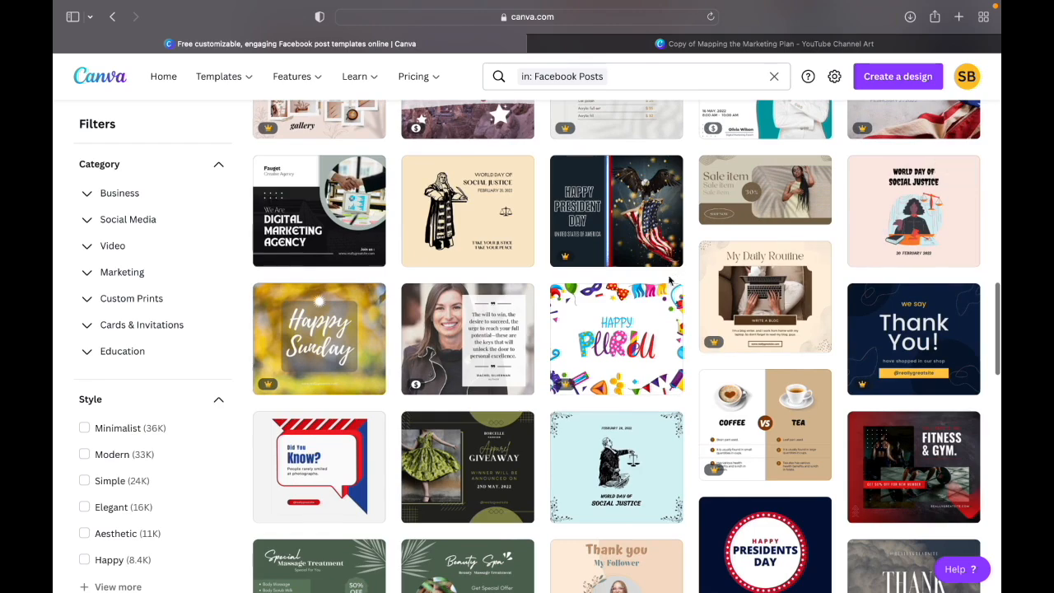
scroll(653, 341, "down", 1)
scroll(653, 341, "down", 10)
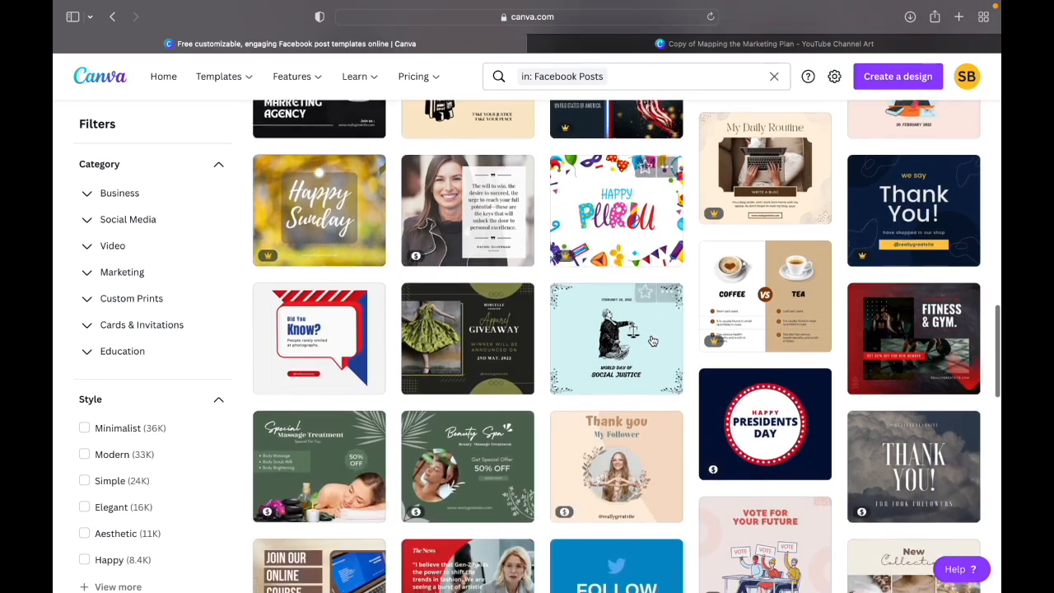
scroll(653, 341, "down", 8)
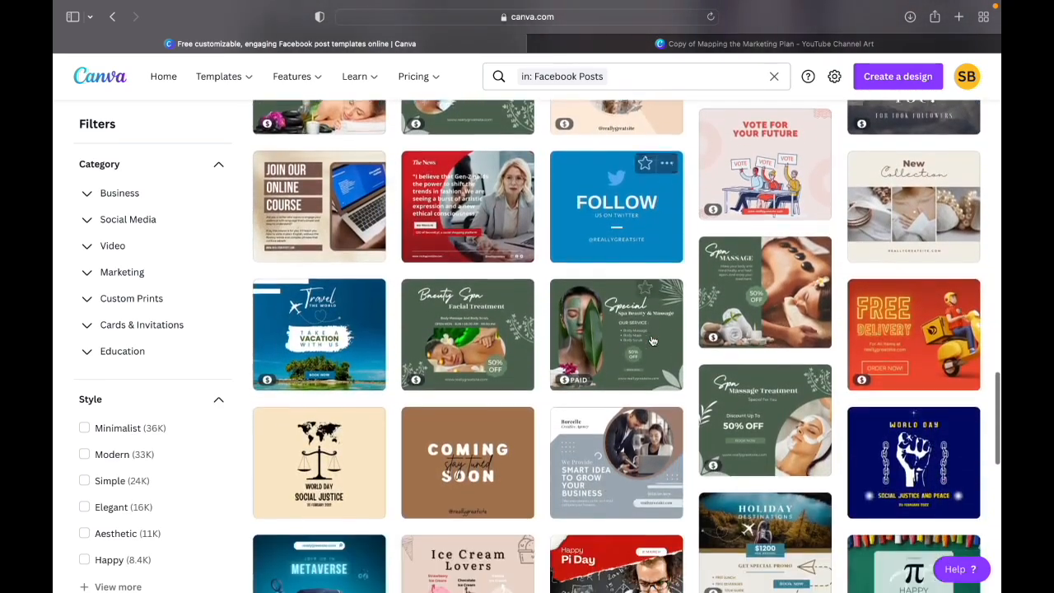
scroll(651, 340, "down", 6)
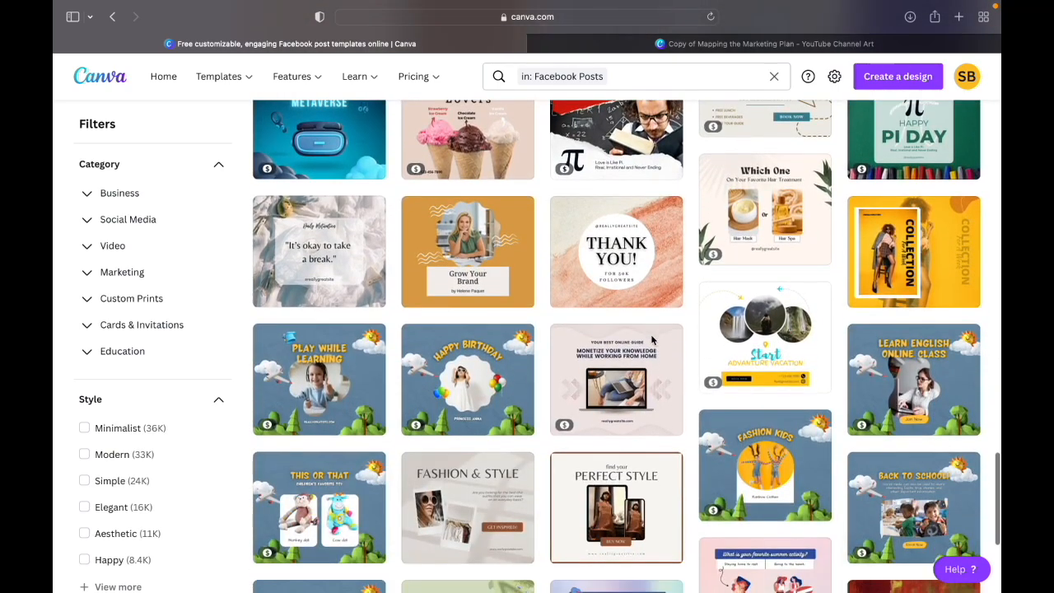
mouse_move(650, 340)
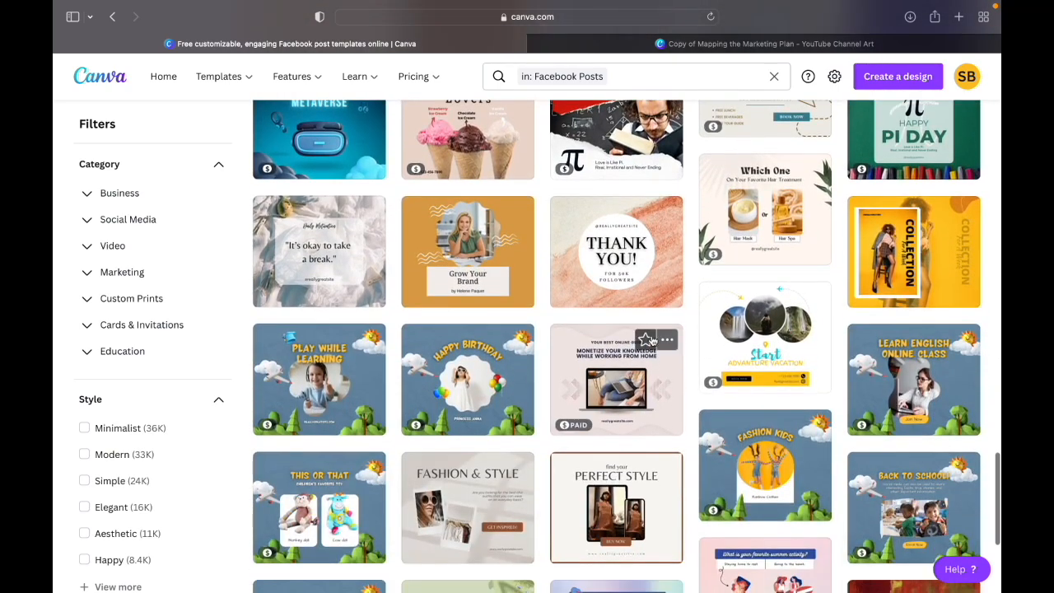
scroll(651, 340, "up", 12)
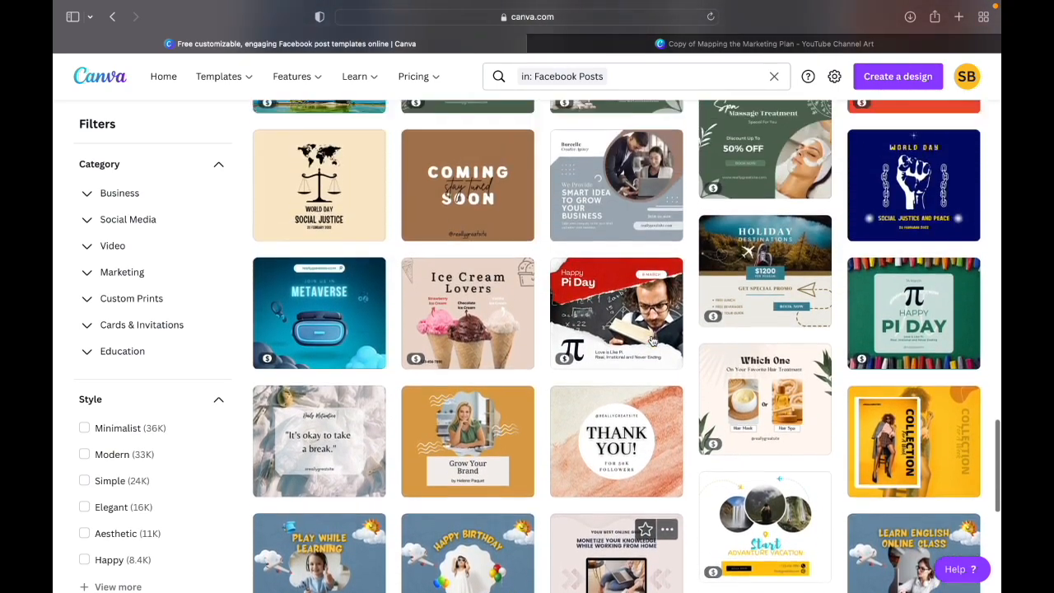
scroll(650, 340, "up", 14)
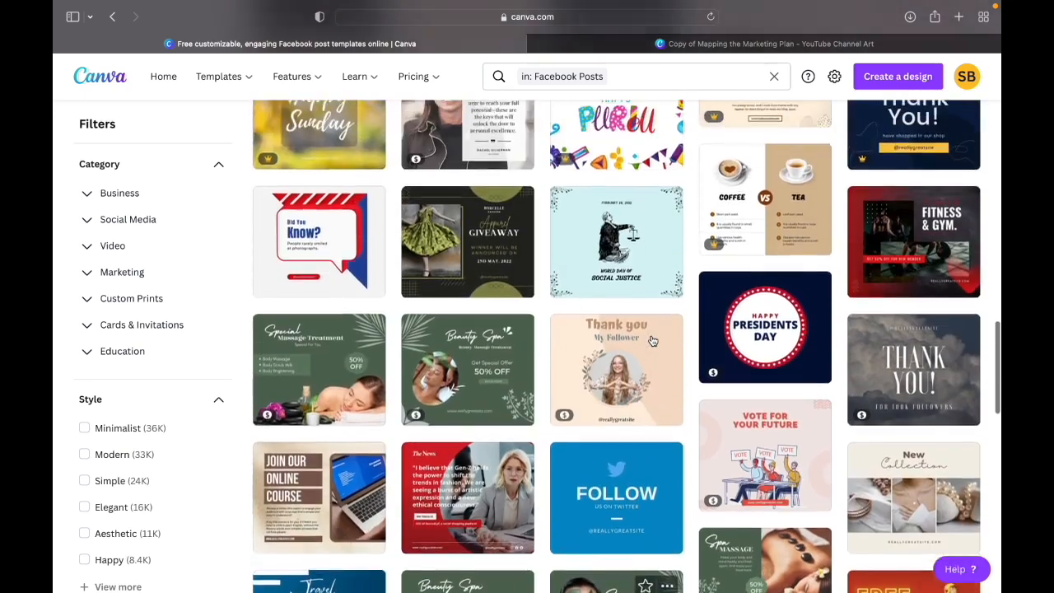
scroll(650, 340, "up", 10)
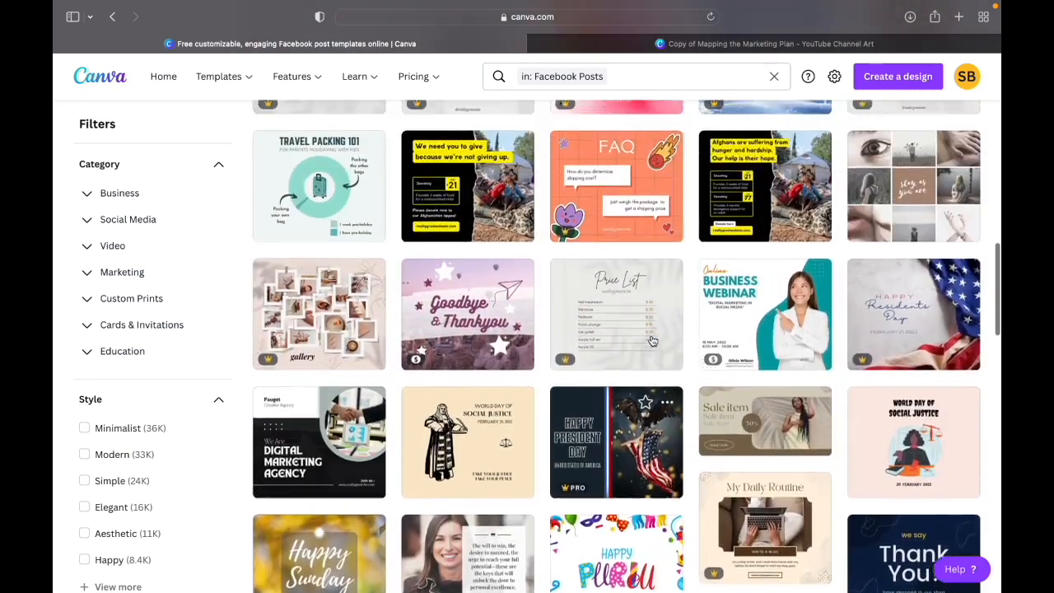
scroll(651, 340, "up", 8)
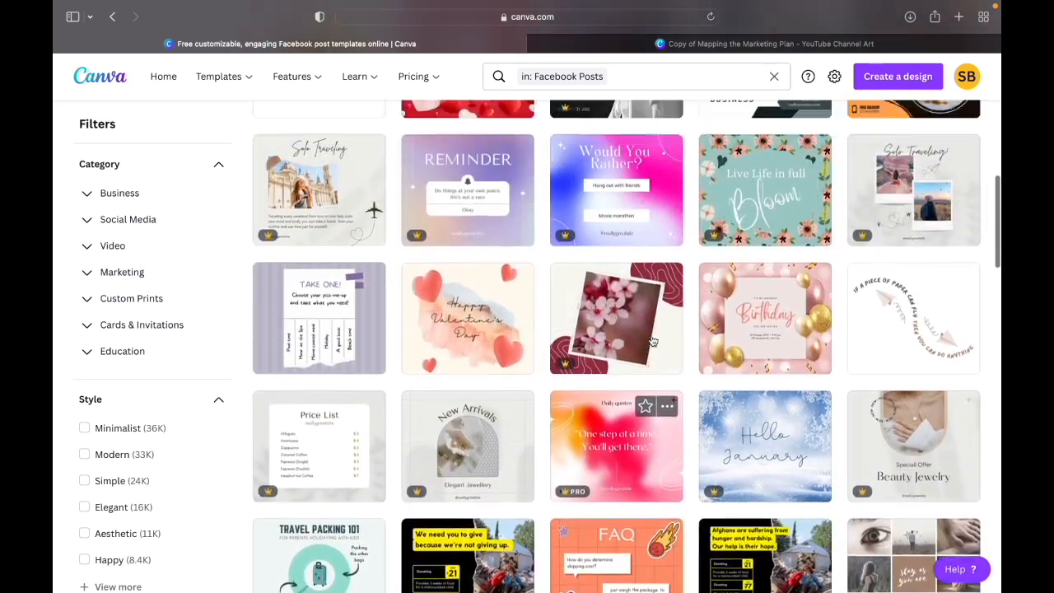
scroll(651, 340, "up", 1)
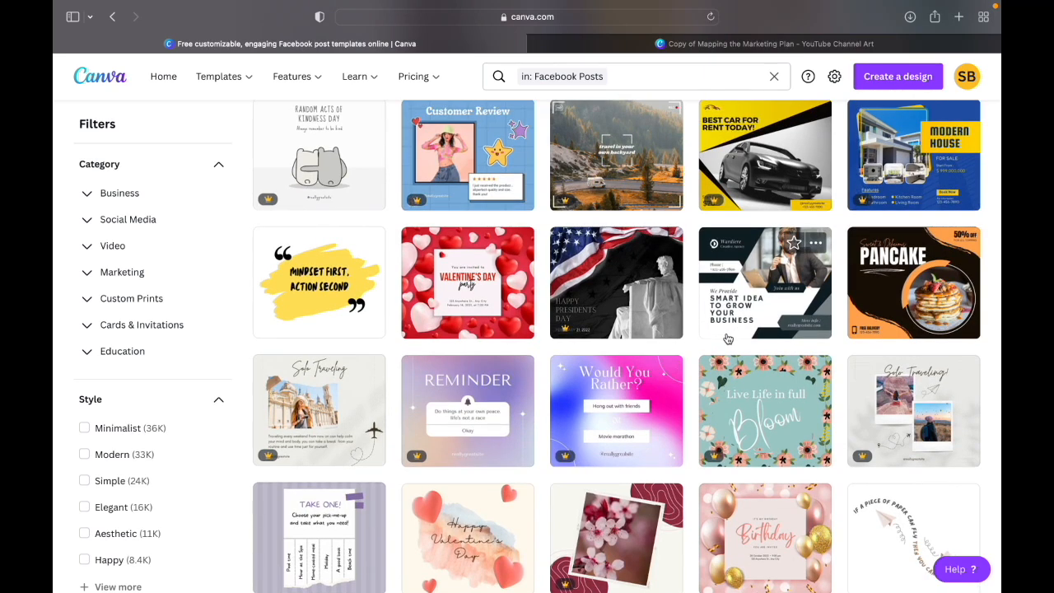
- Preview the "Smart Idea to Grow Your Business" Facebook post template and look through the similar templates suggested below it
left_click(728, 336)
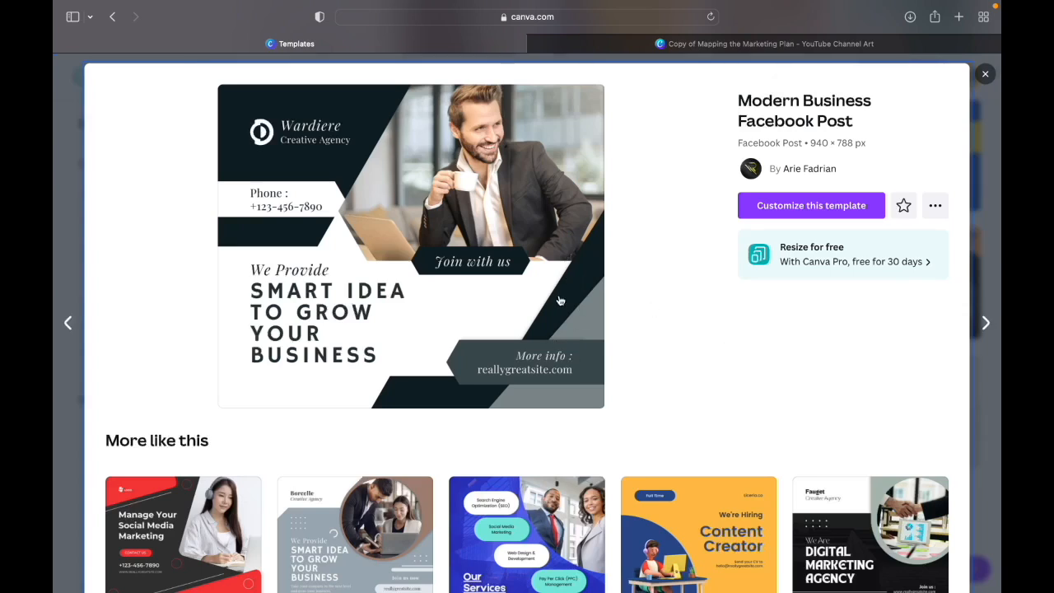
left_click(800, 214)
scroll(699, 298, "down", 2)
scroll(698, 304, "down", 5)
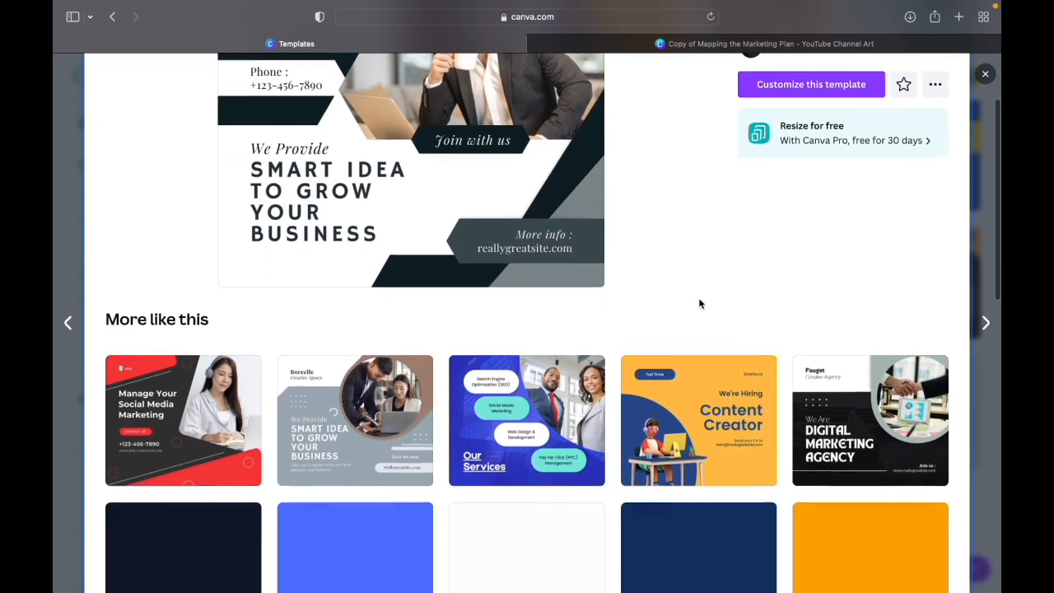
scroll(700, 304, "down", 2)
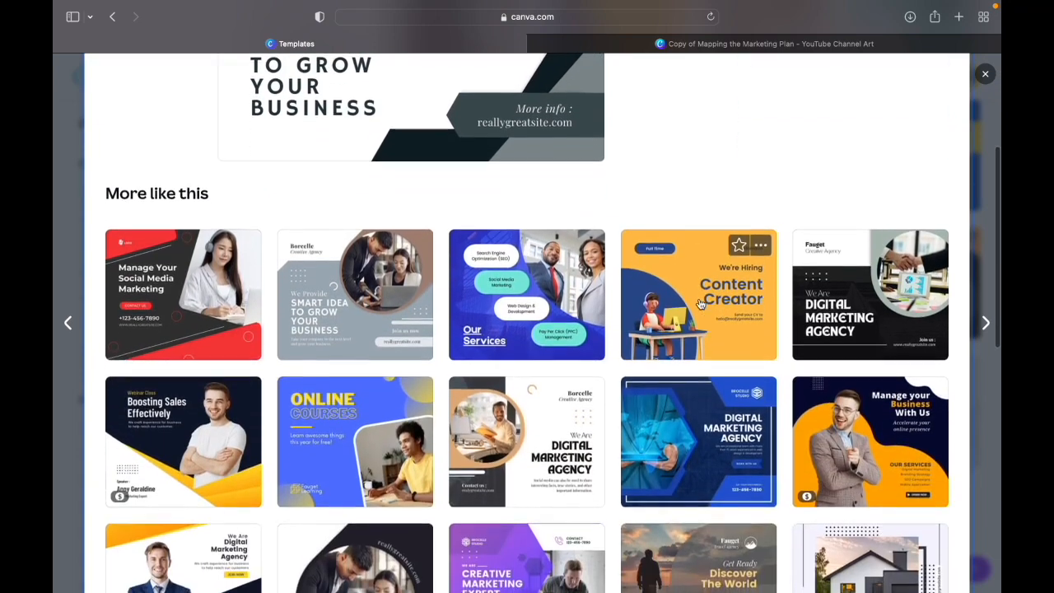
scroll(698, 304, "down", 3)
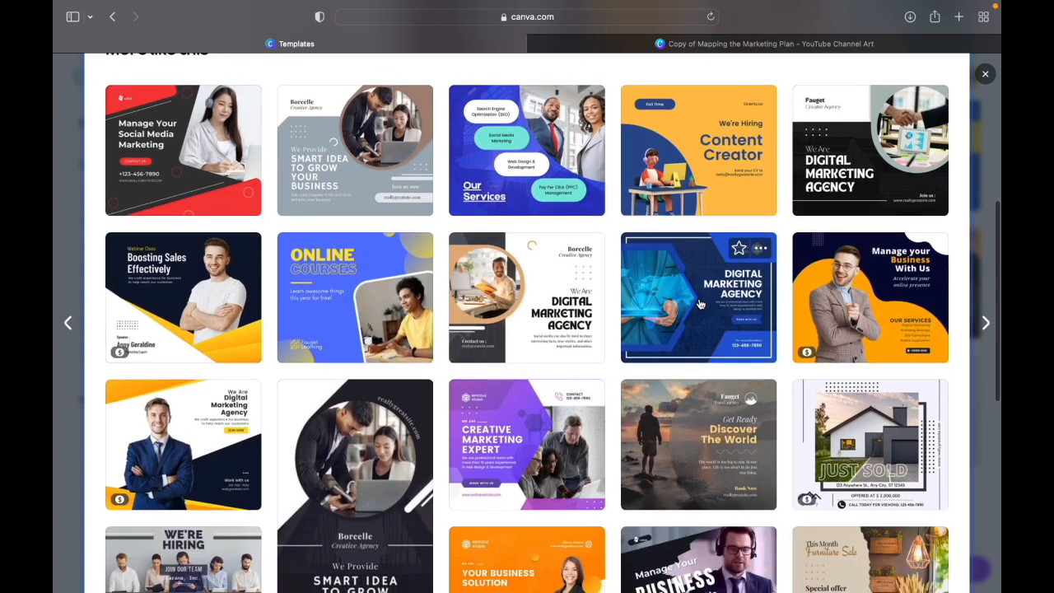
scroll(700, 304, "down", 1)
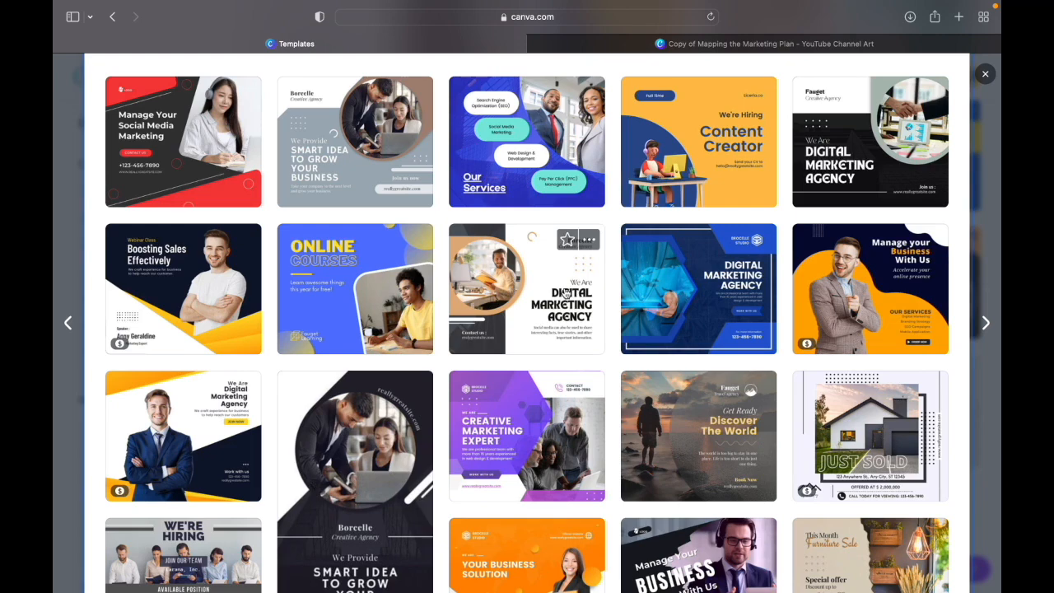
scroll(564, 294, "down", 2)
scroll(566, 294, "down", 1)
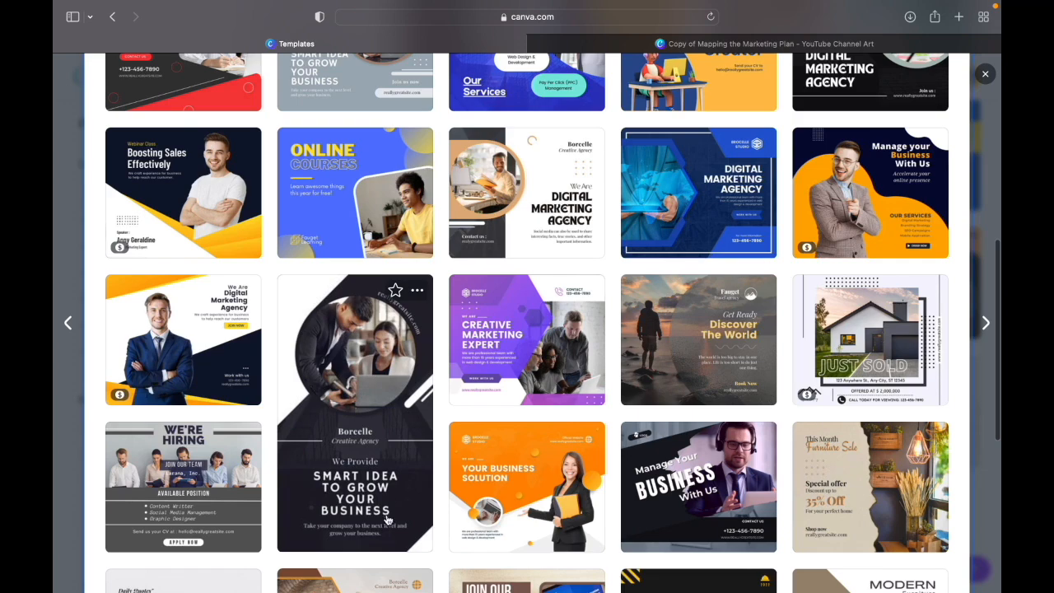
scroll(541, 371, "down", 3)
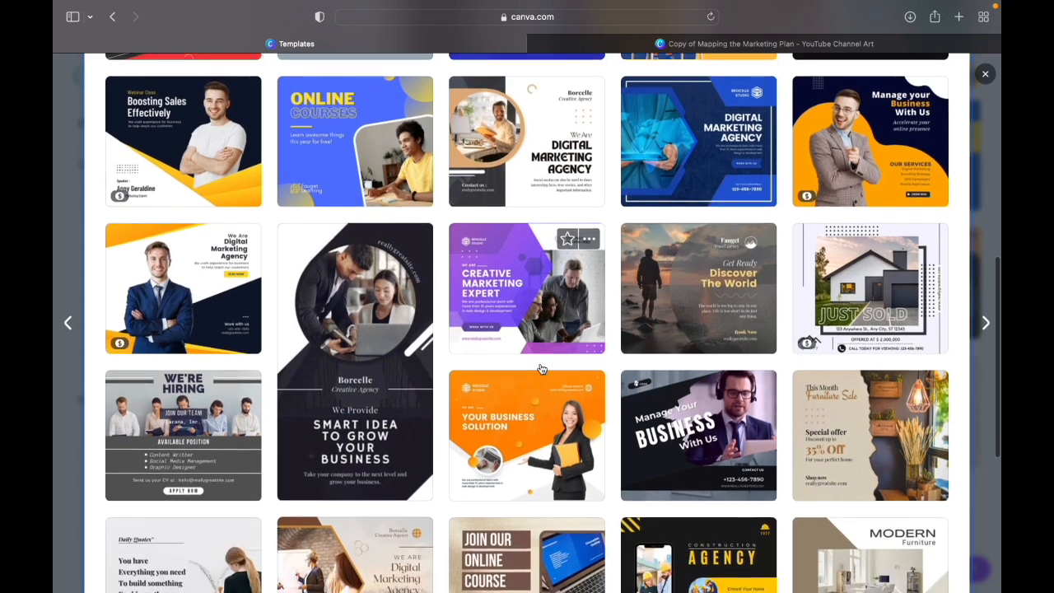
scroll(541, 369, "down", 5)
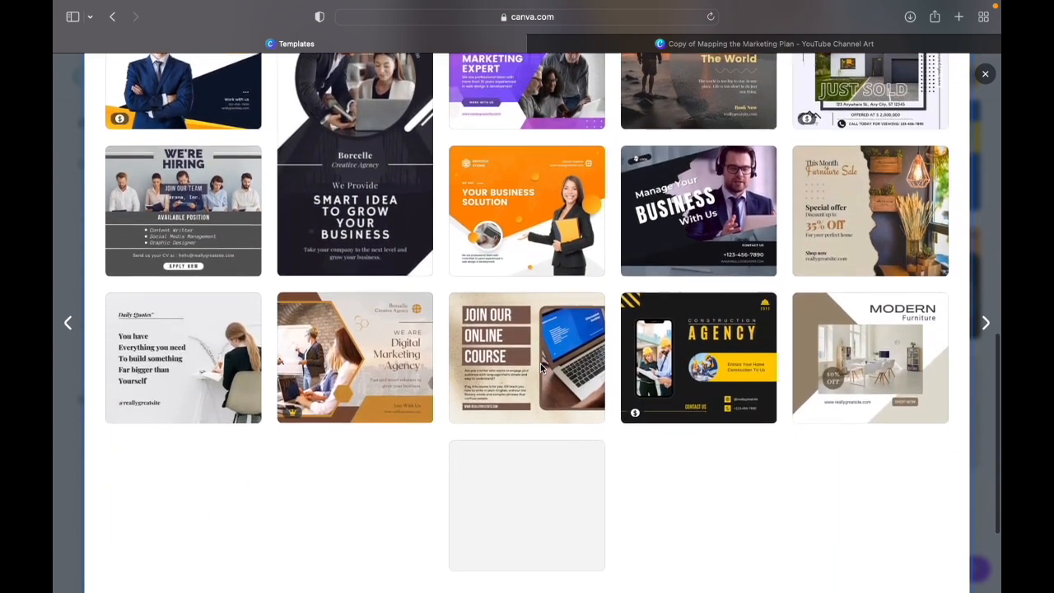
scroll(541, 369, "down", 1)
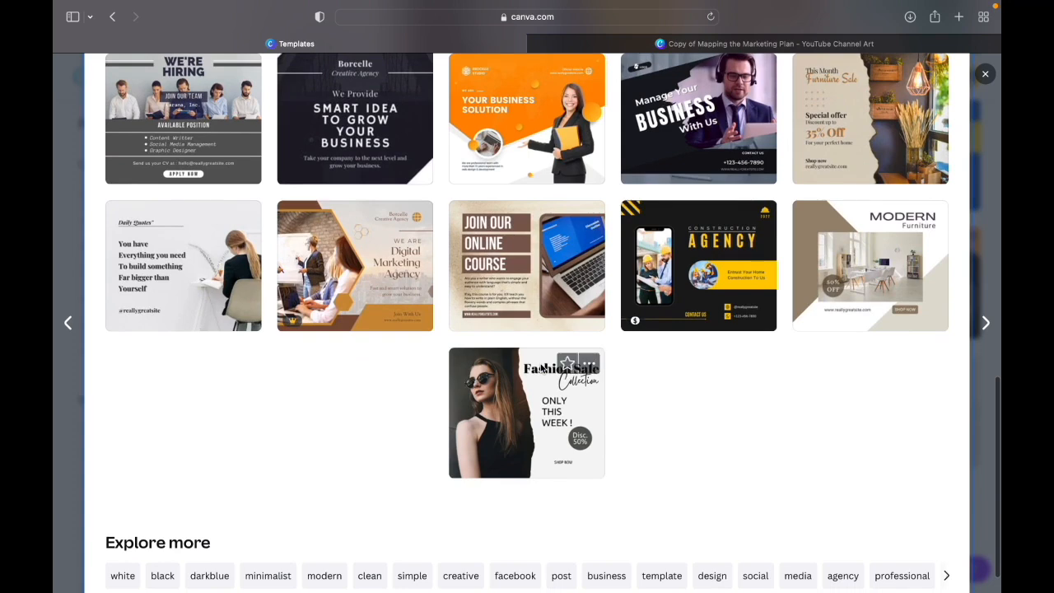
- Return to the Modern Business Facebook Post preview and open that template for customization
scroll(541, 369, "up", 8)
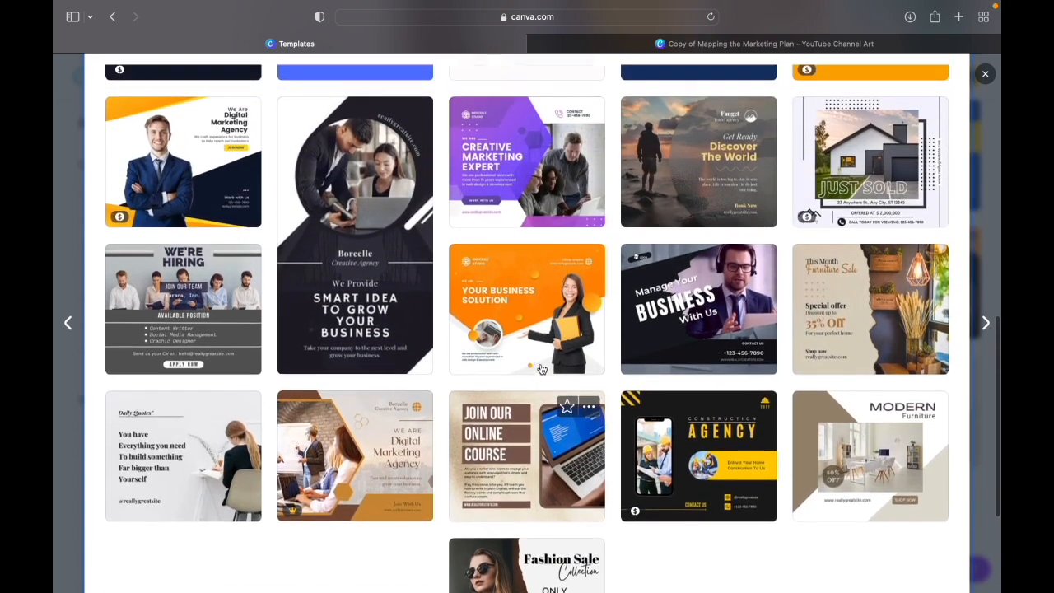
scroll(541, 369, "up", 10)
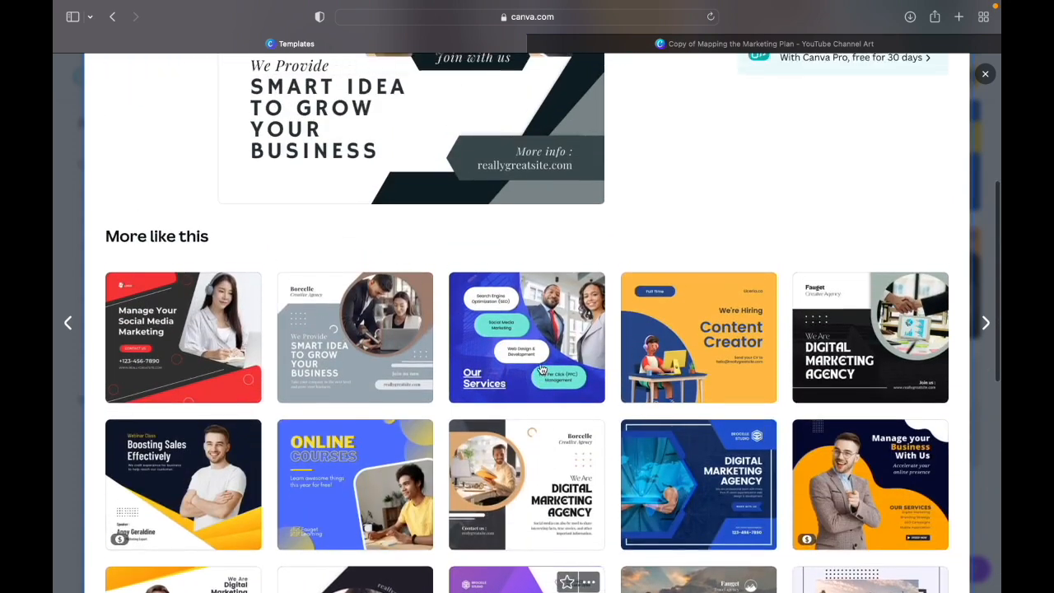
scroll(541, 369, "up", 3)
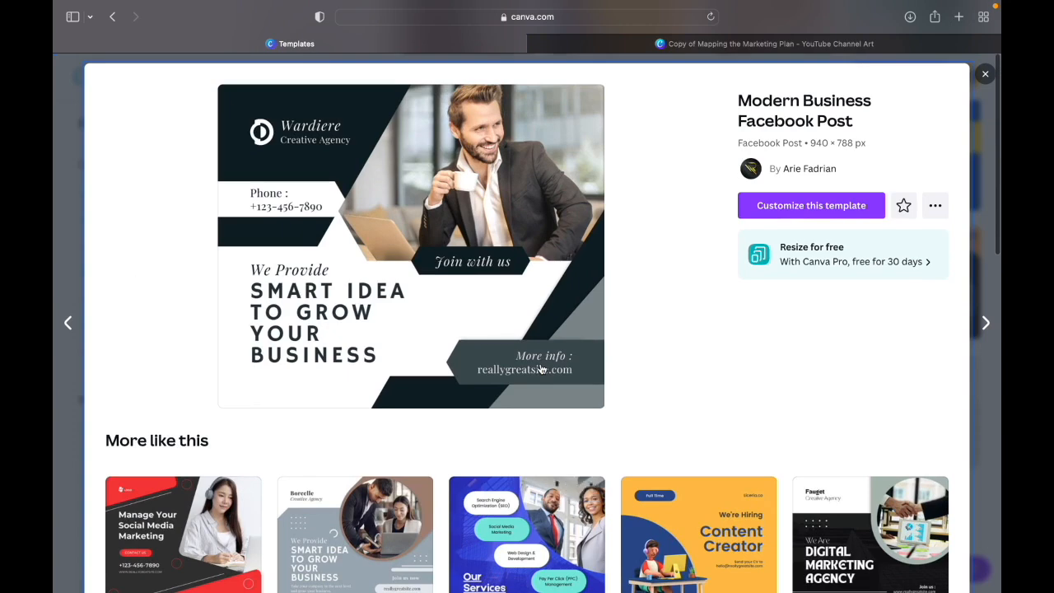
left_click(811, 207)
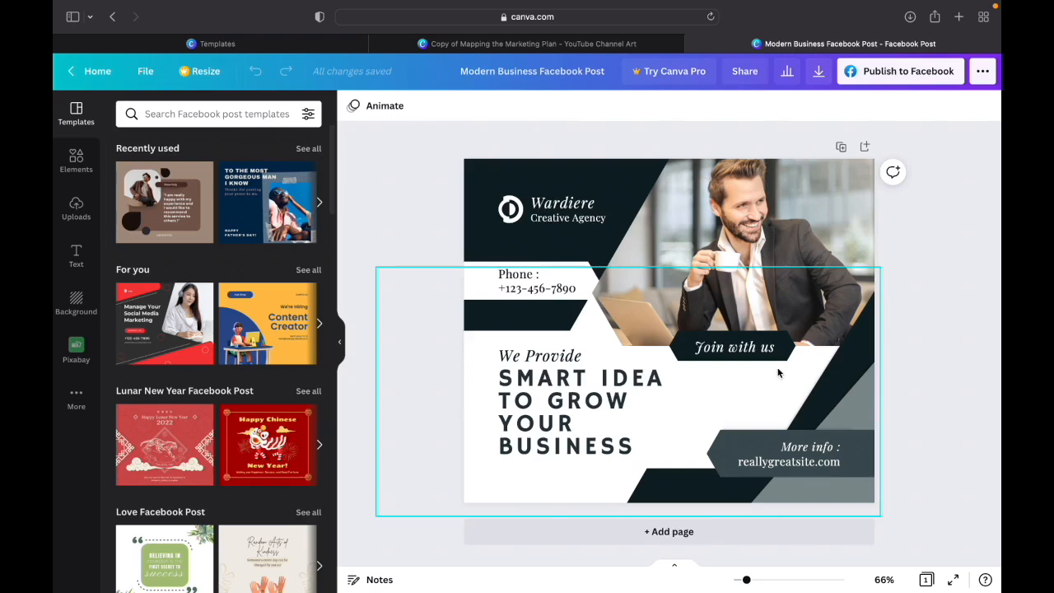
- Replace the placeholder number under "Phone :" with the business's phone number
left_click(551, 287)
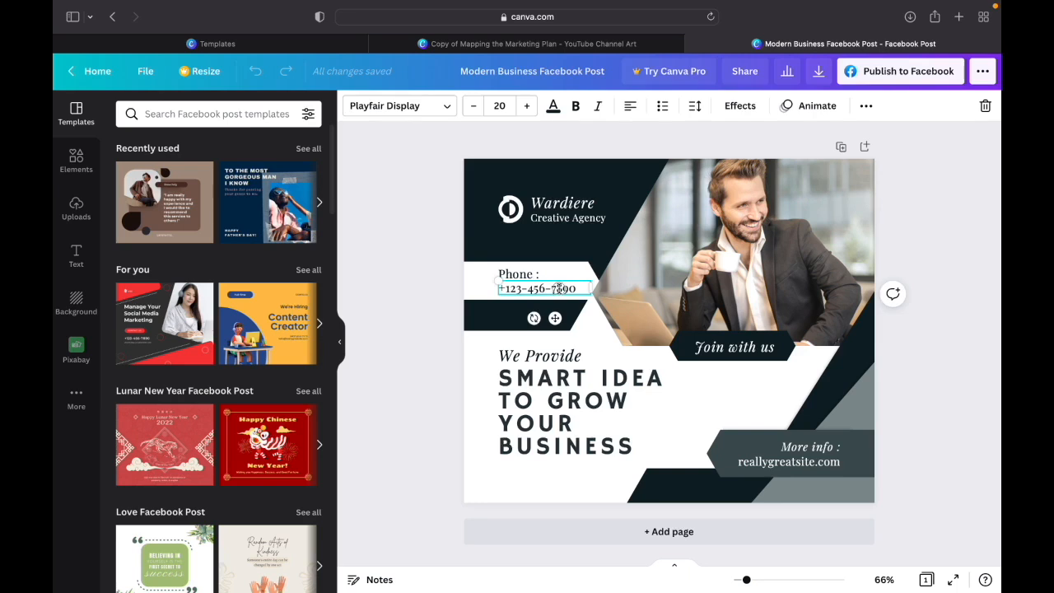
double_click(559, 288)
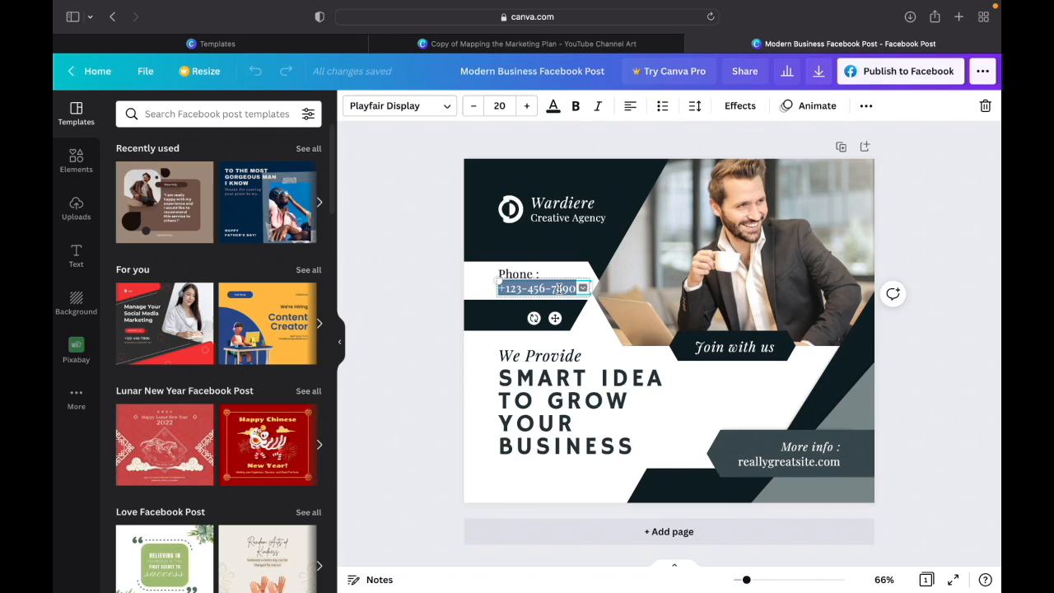
type("909-")
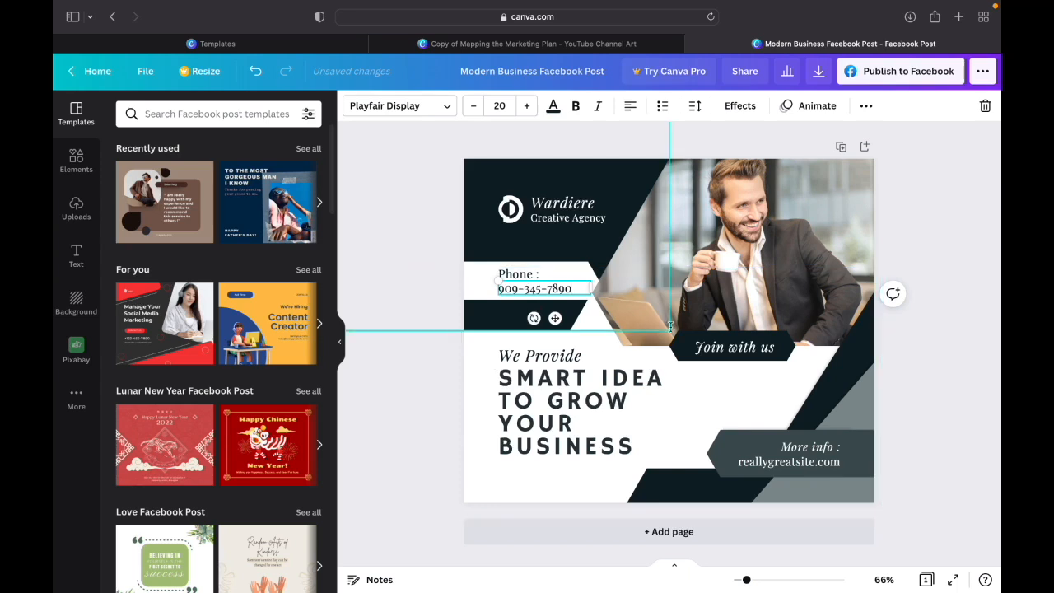
- Change the "Join with us" banner text to "Come Visit Us"
left_click(745, 348)
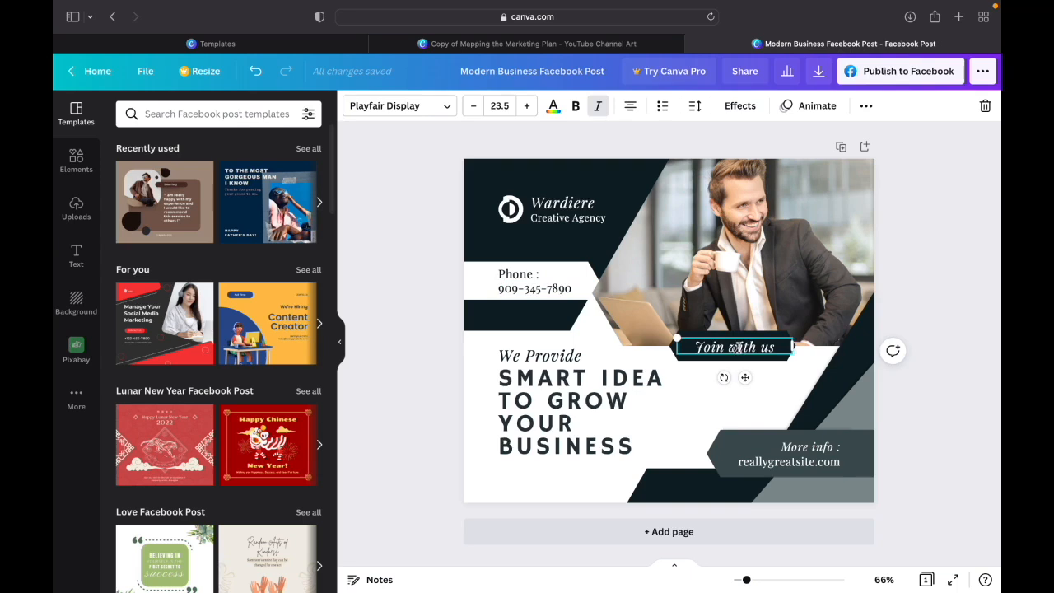
double_click(747, 347)
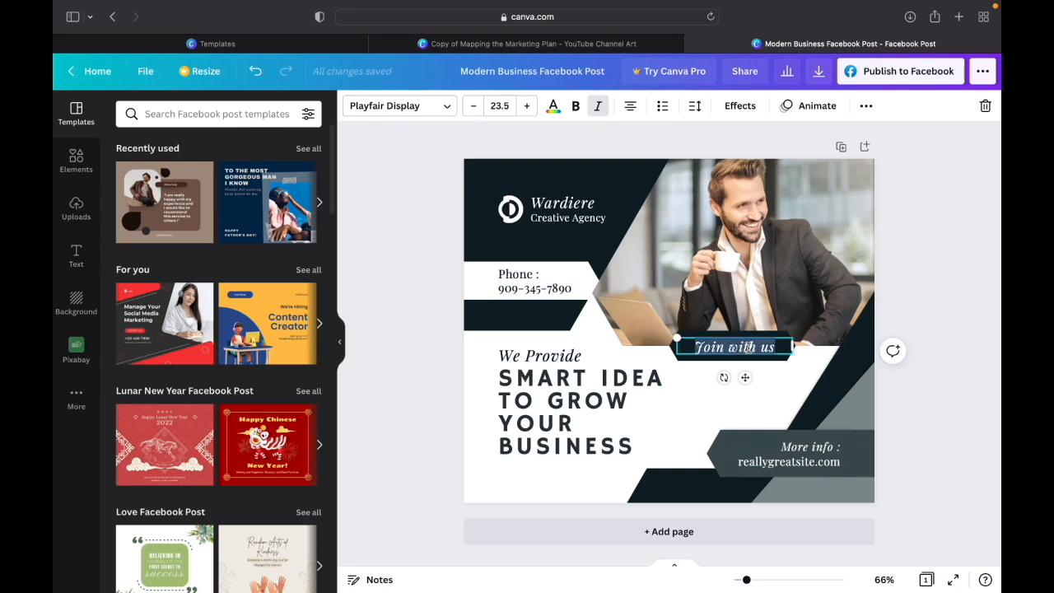
type("Com")
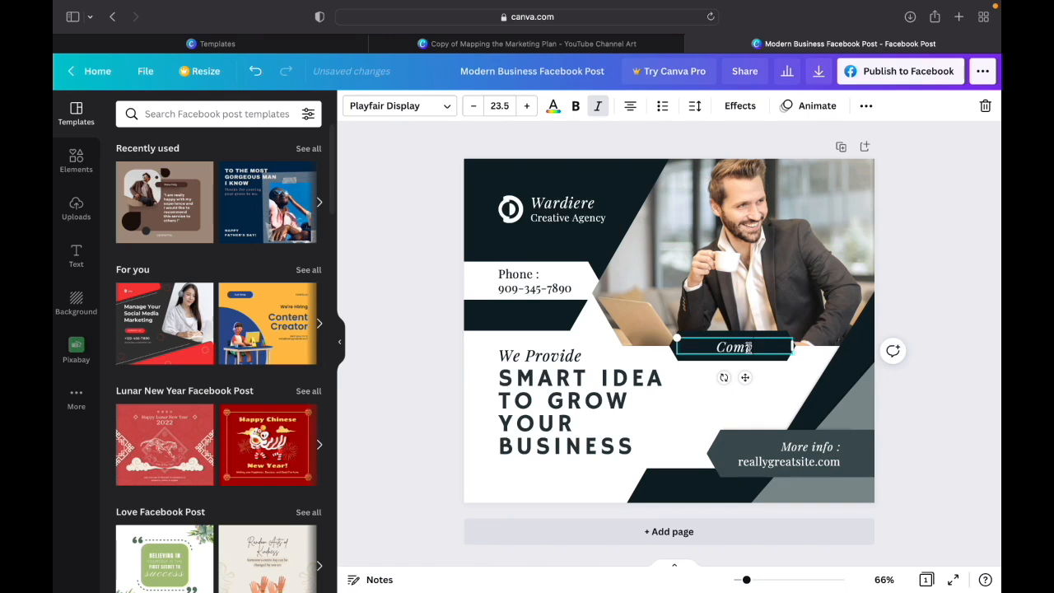
type("e Visit Us")
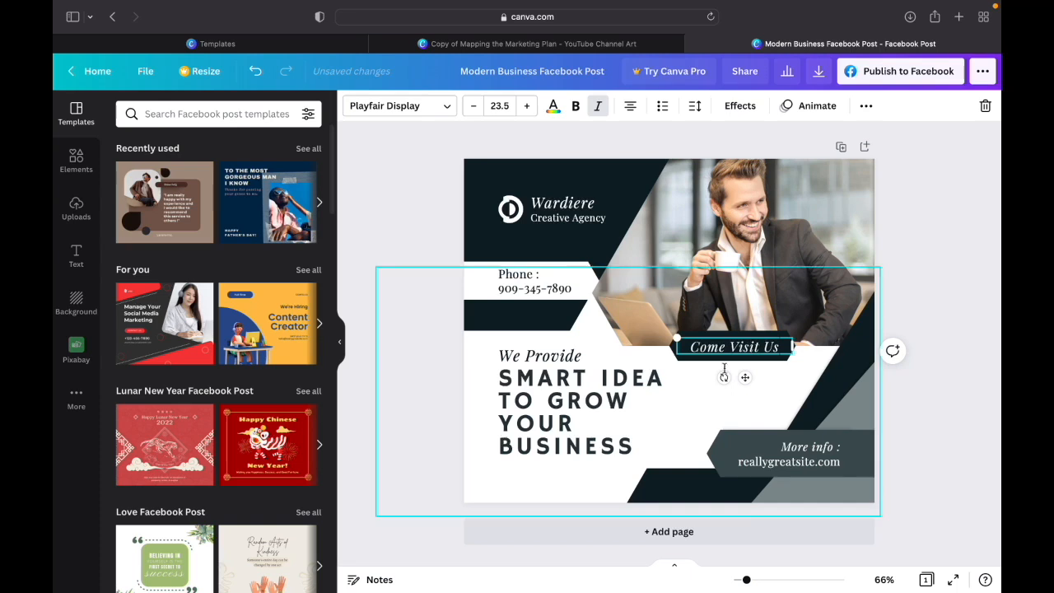
- Change the "More info :" label to "Our Website:"
left_click(682, 441)
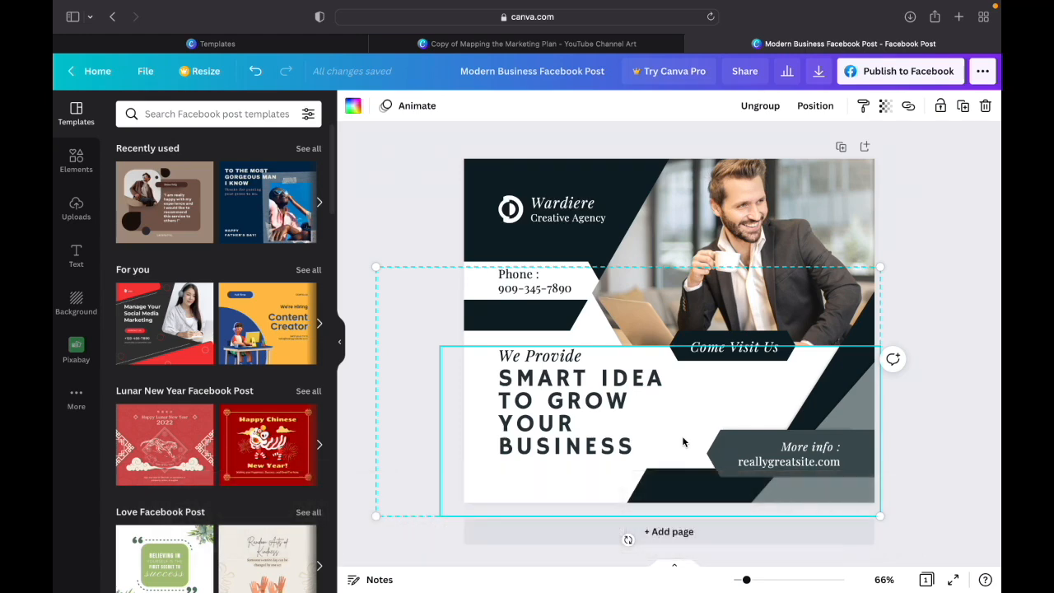
left_click(797, 448)
double_click(801, 447)
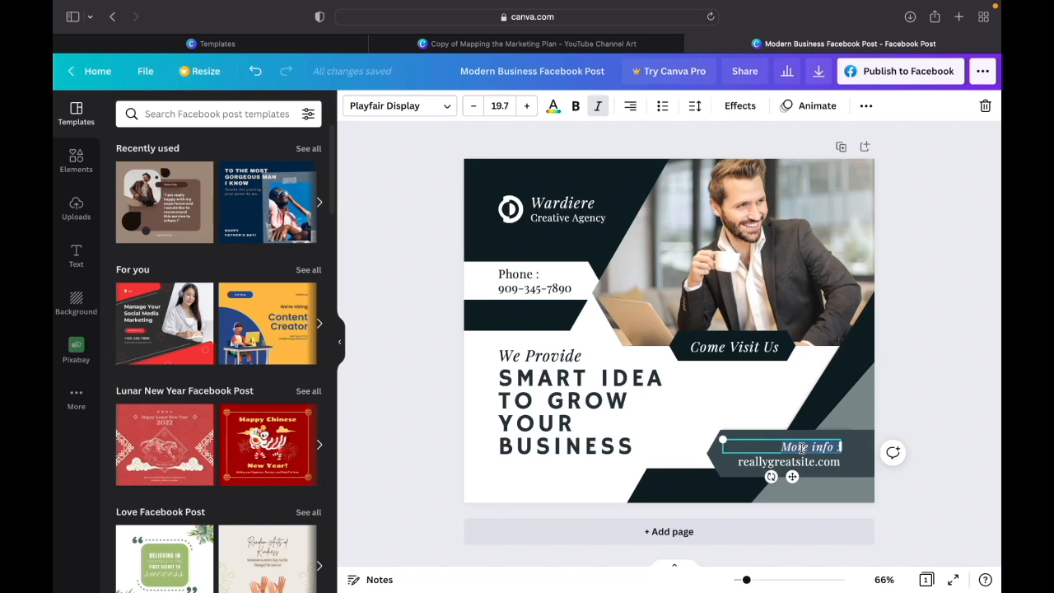
type("Cur Websi")
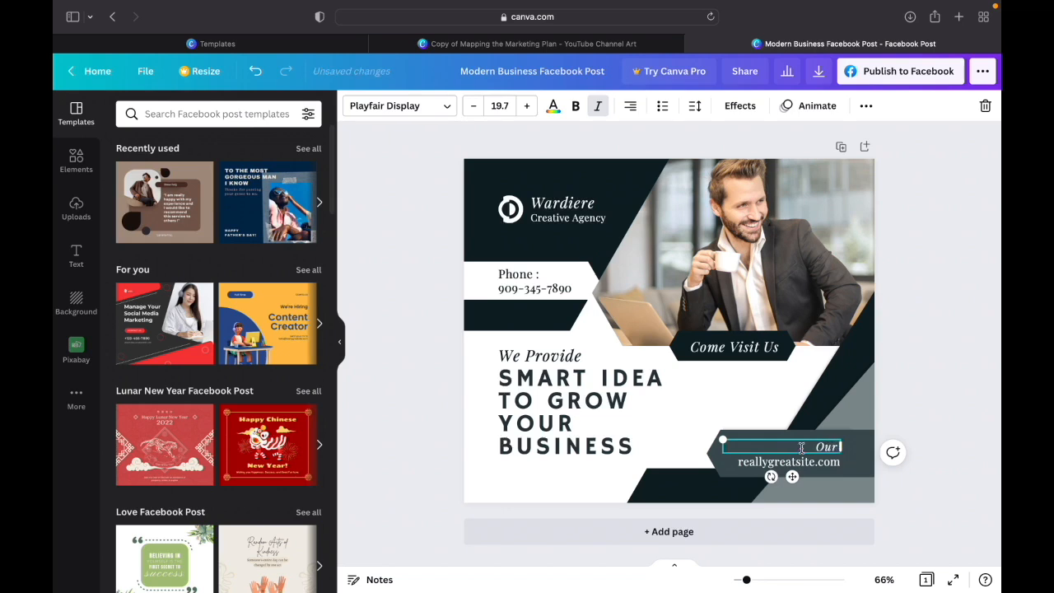
type("te!")
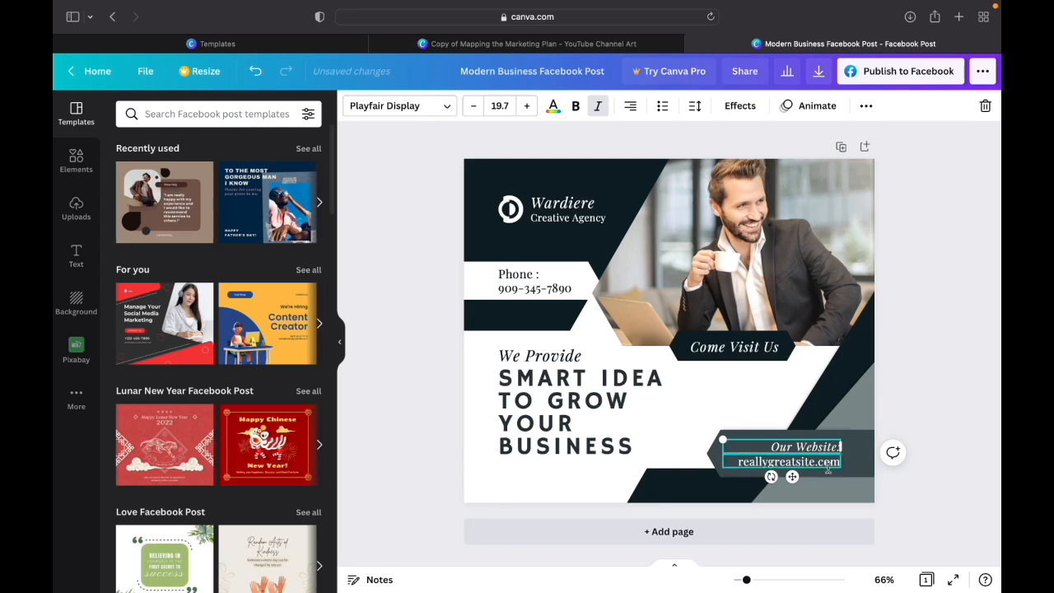
- Replace the placeholder web address with buildyoursalonbusiness.com and widen its text box so the address fits on one line
left_click(818, 463)
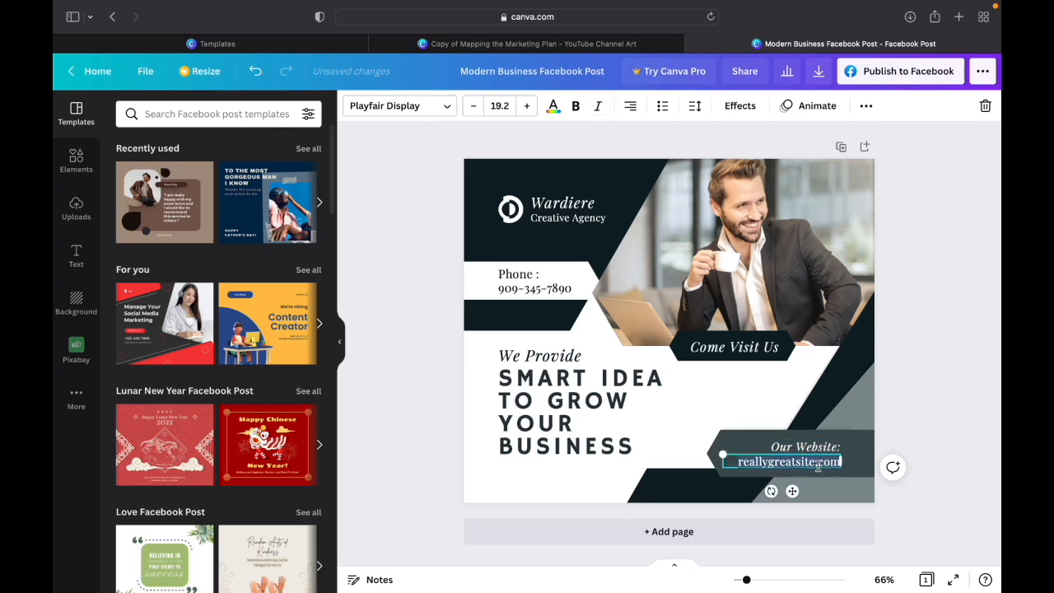
type("build your")
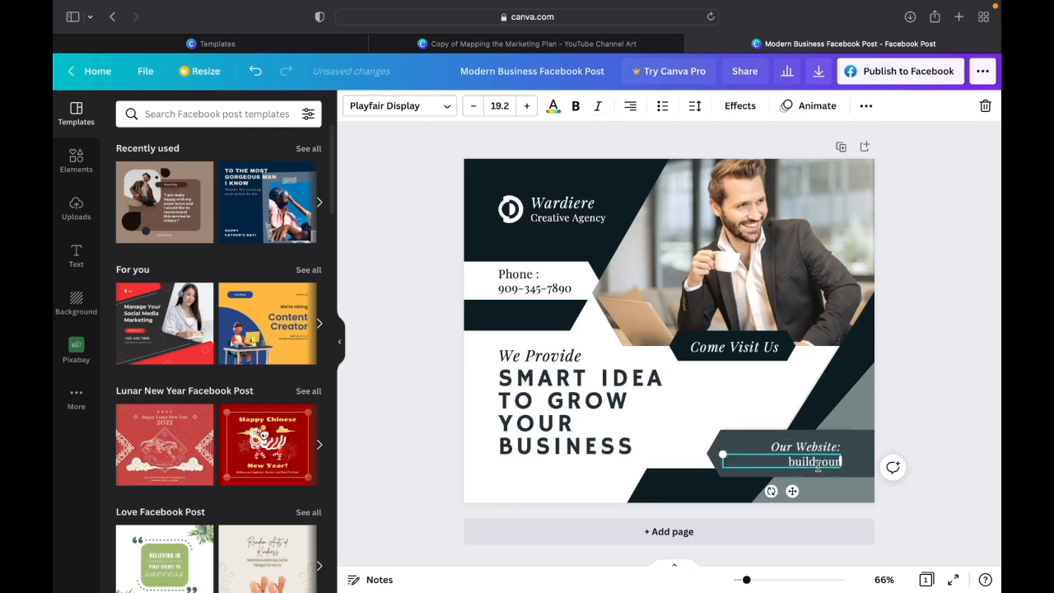
type("salonbusind")
type("ss.com")
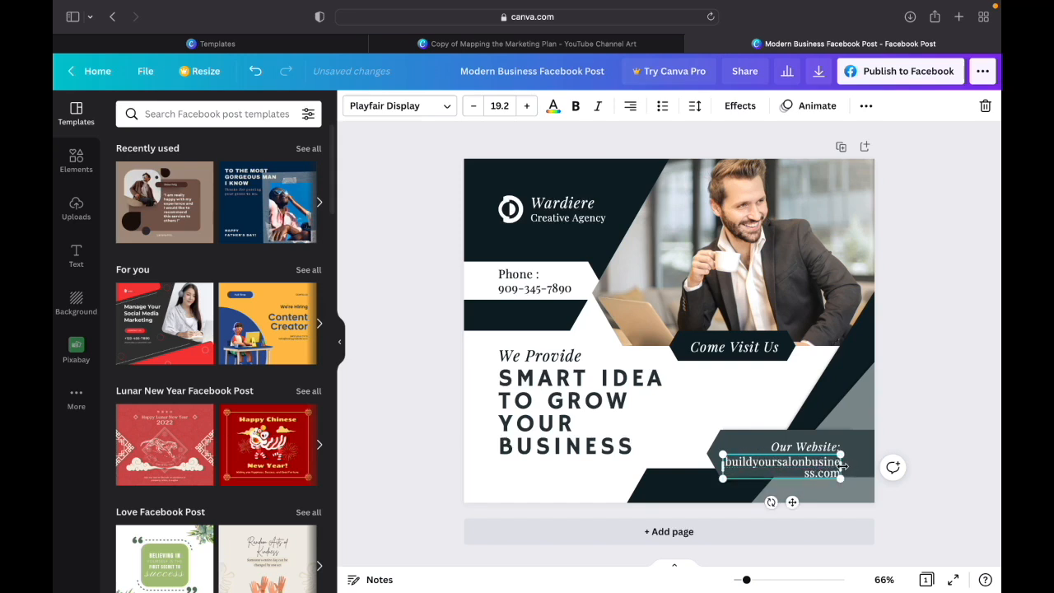
left_click_drag(842, 466, 881, 461)
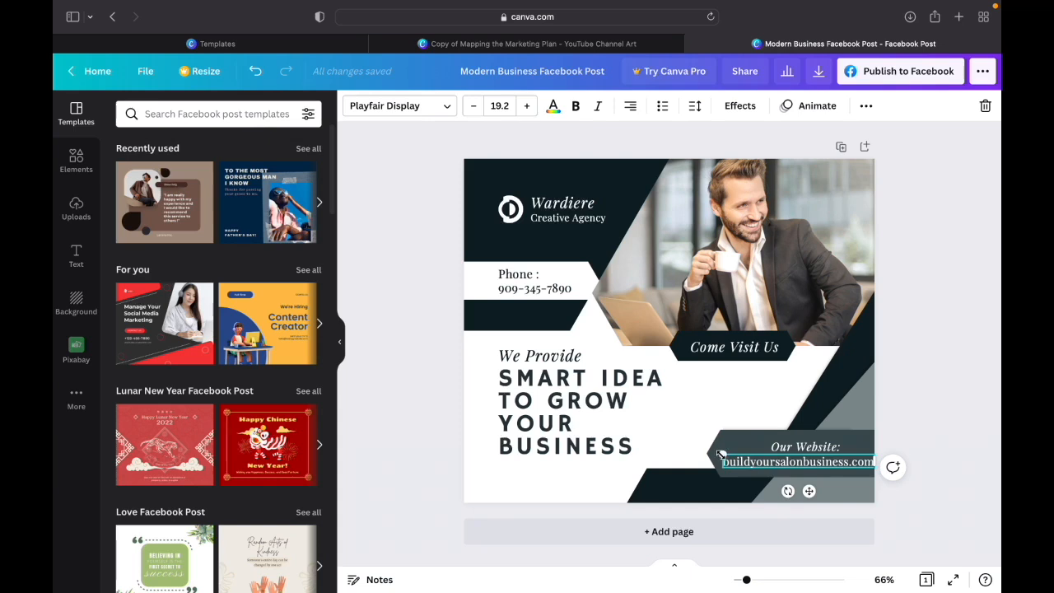
- Reduce the web address text to size 17.9 and reposition it within the banner under "Our Website:"
left_click_drag(720, 455, 729, 458)
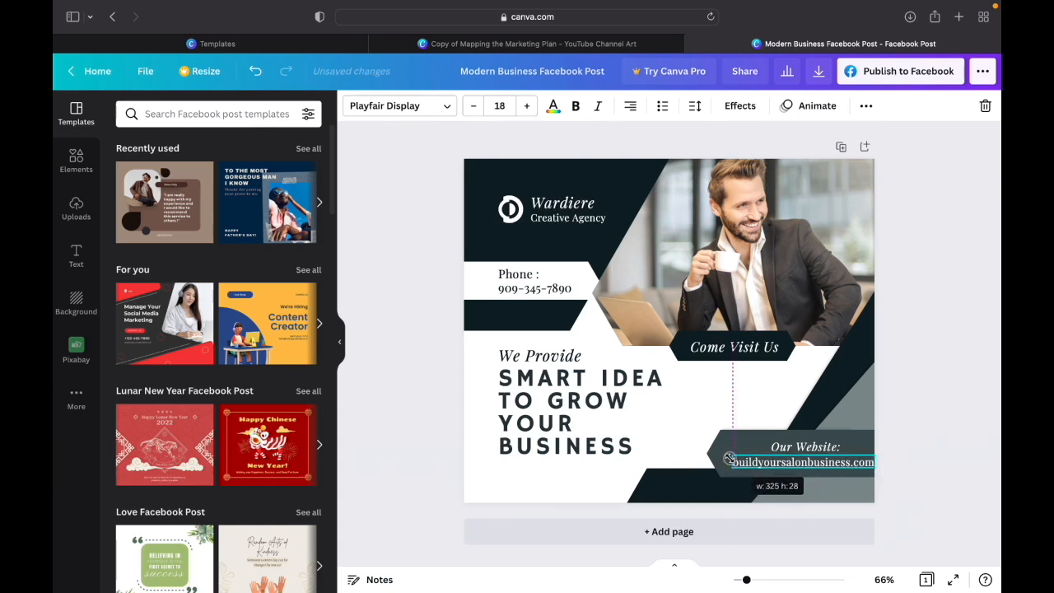
left_click_drag(729, 458, 714, 454)
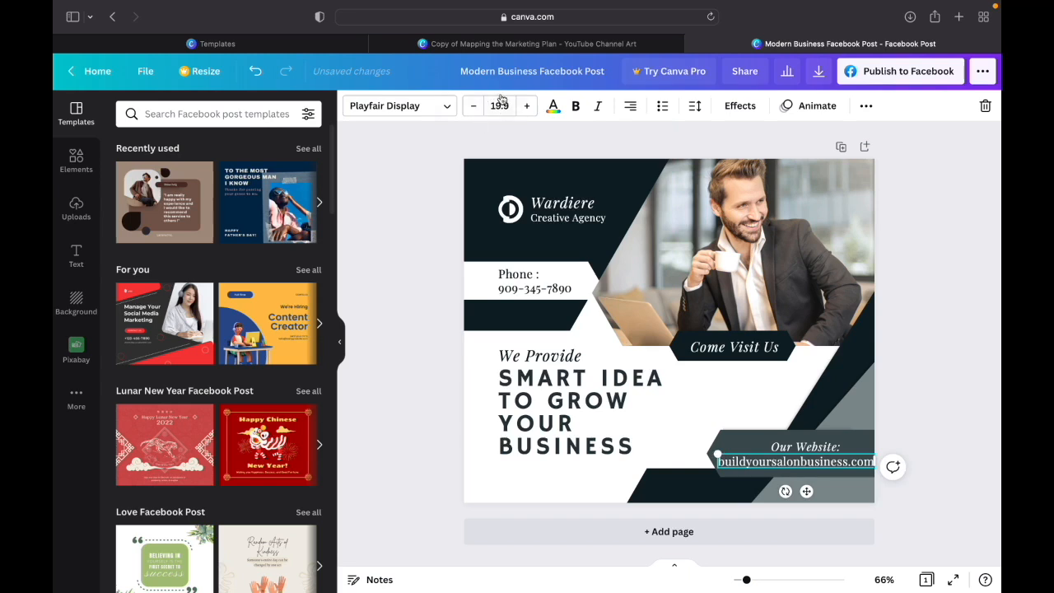
left_click(473, 106)
left_click(474, 106)
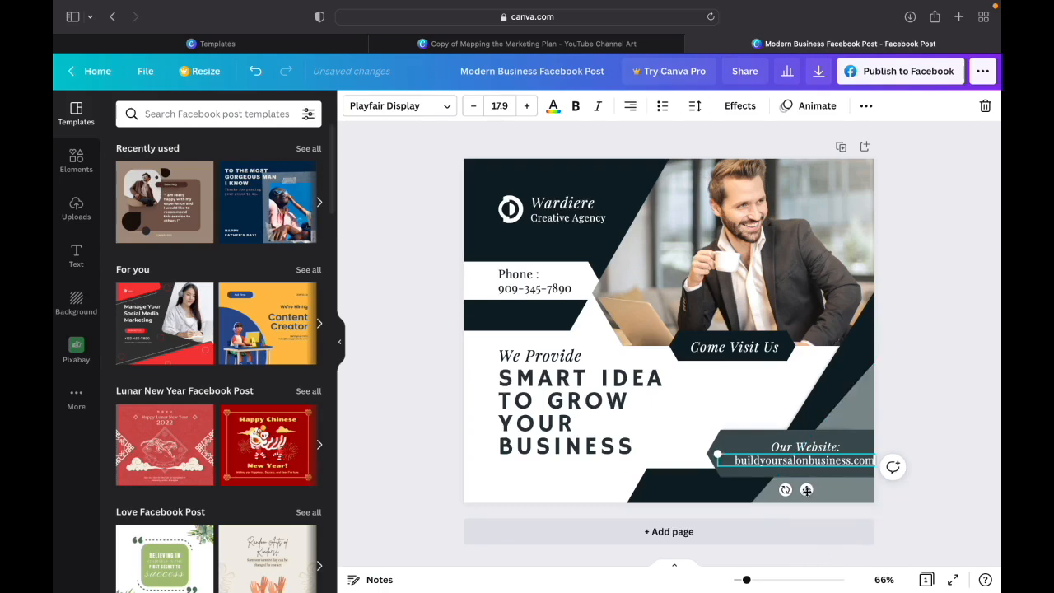
left_click_drag(807, 490, 803, 497)
left_click(927, 426)
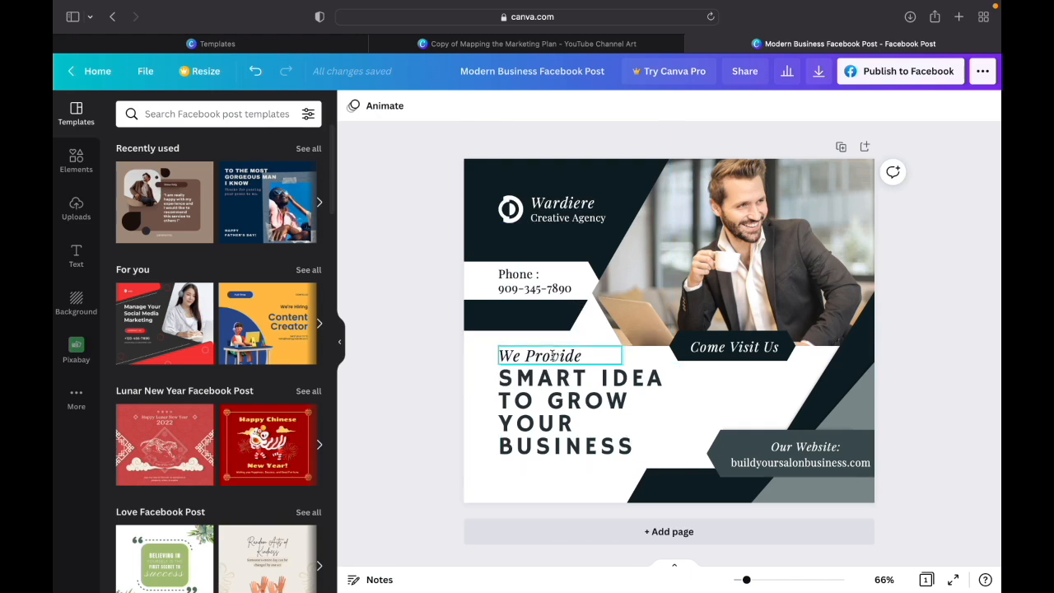
- Replace the "SMART IDEA TO GROW YOUR BUSINESS" headline with "$10 OFF WHEN YOU SPEND $60 OR MORE"
left_click(560, 392)
left_click(560, 392)
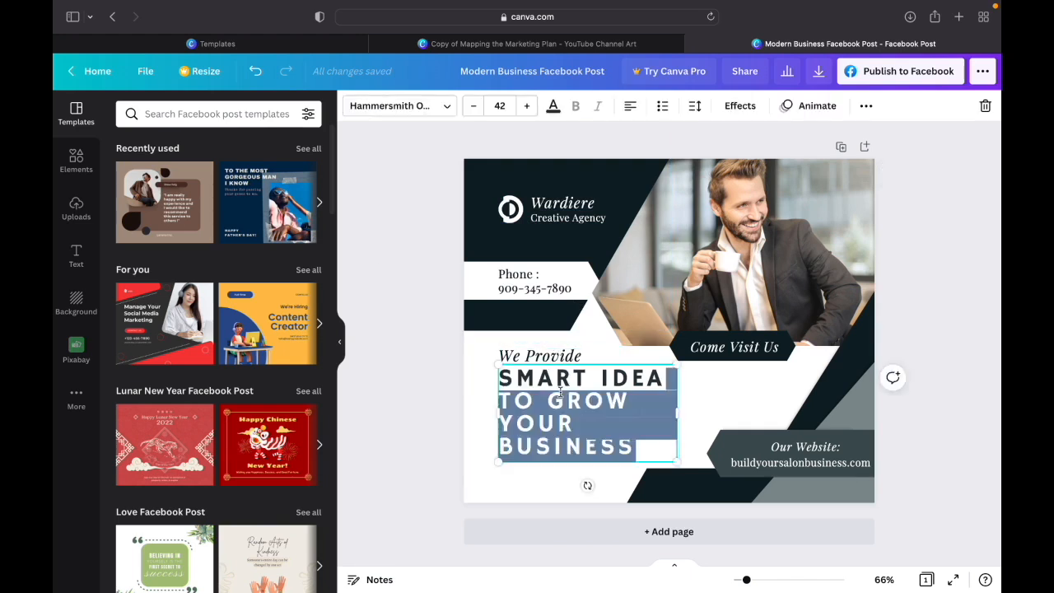
left_click(641, 445)
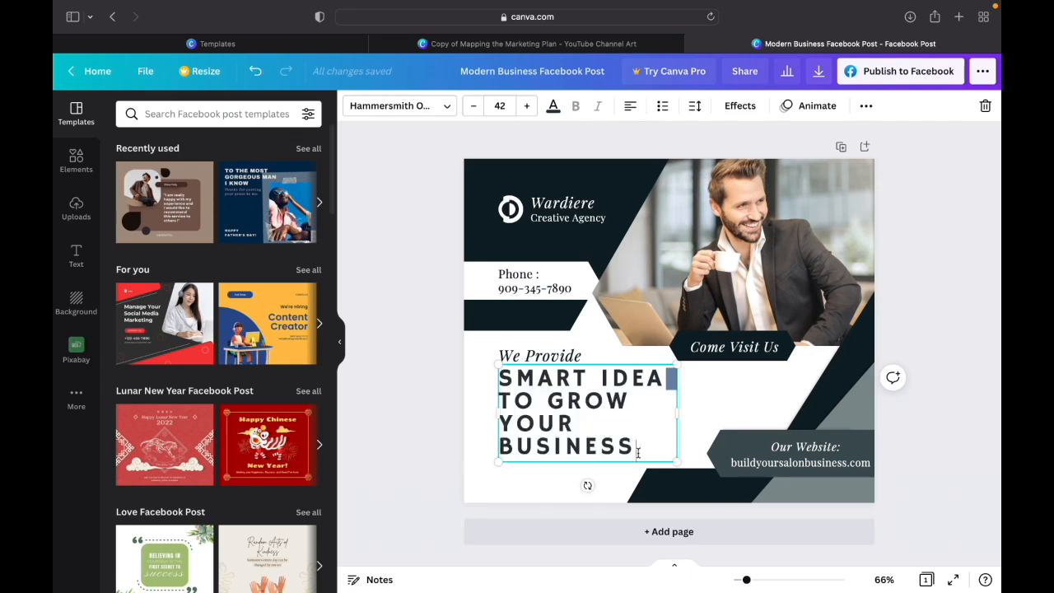
left_click_drag(636, 449, 503, 382)
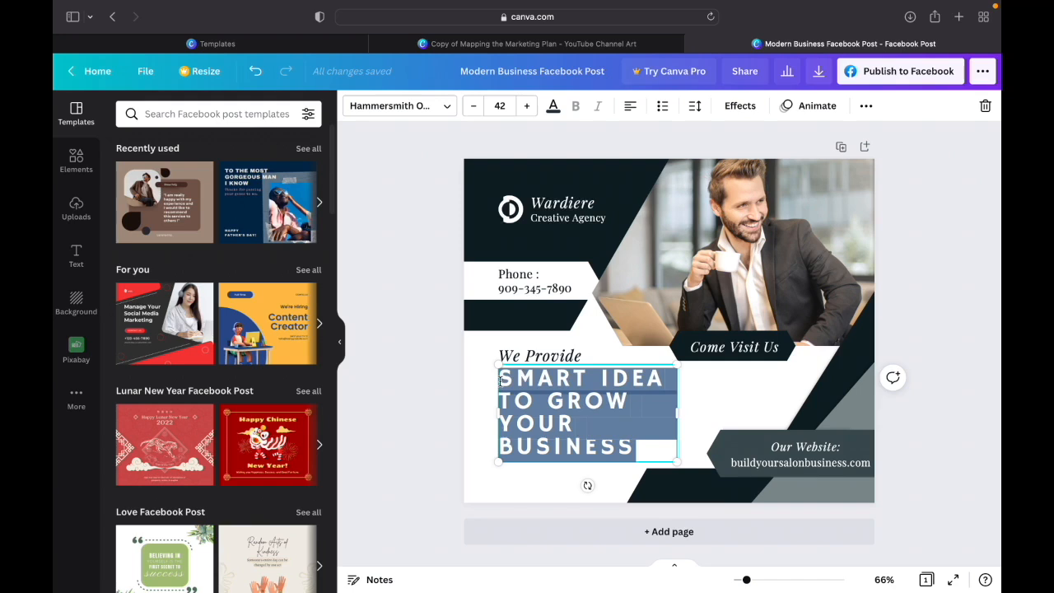
type("$10")
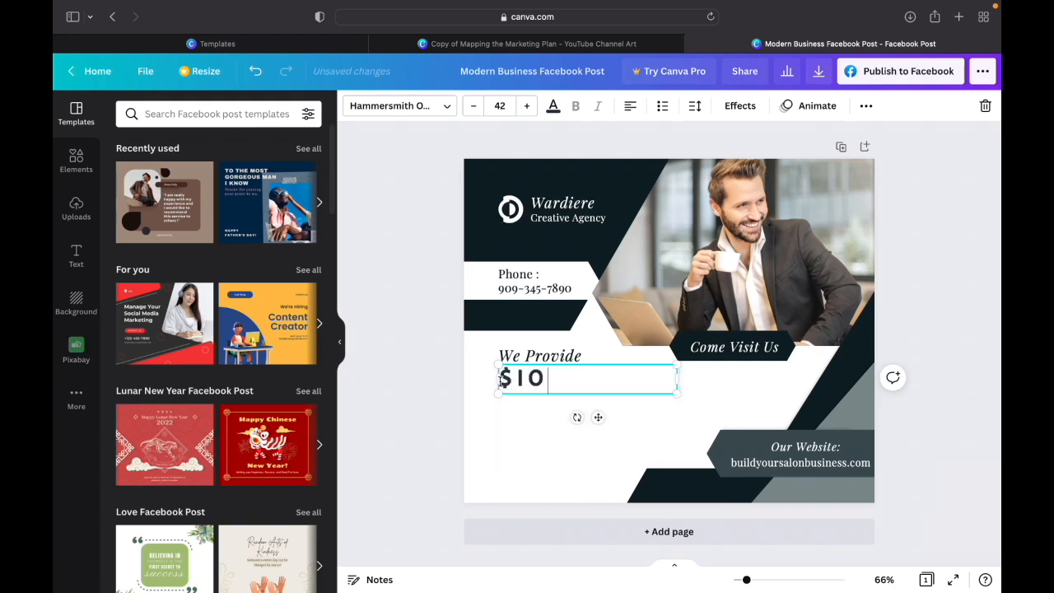
type(" OFF WHEN YO")
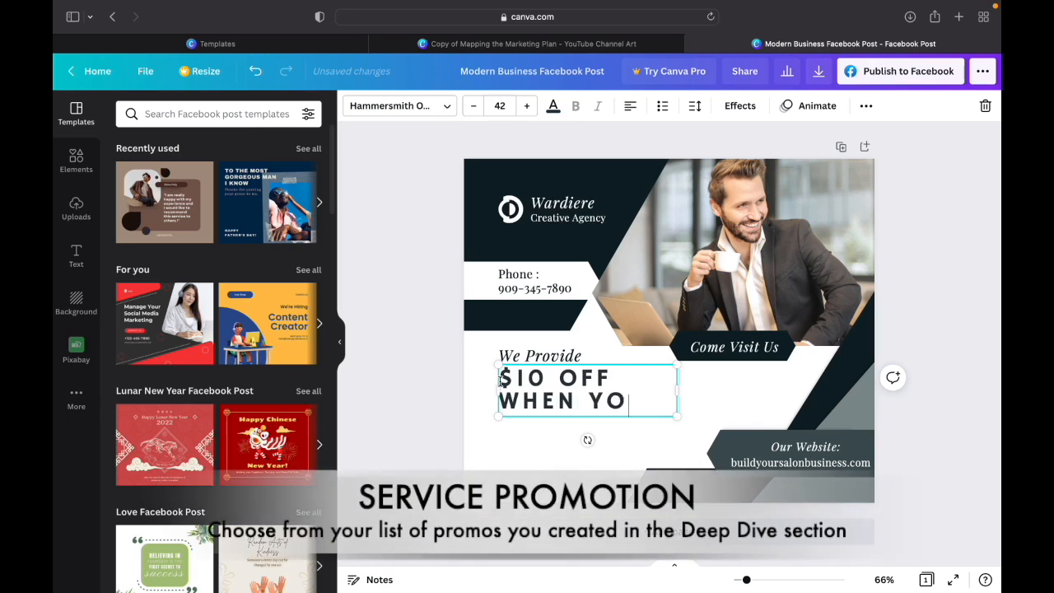
type("U SPEND $4")
key("BackSpace")
type("60")
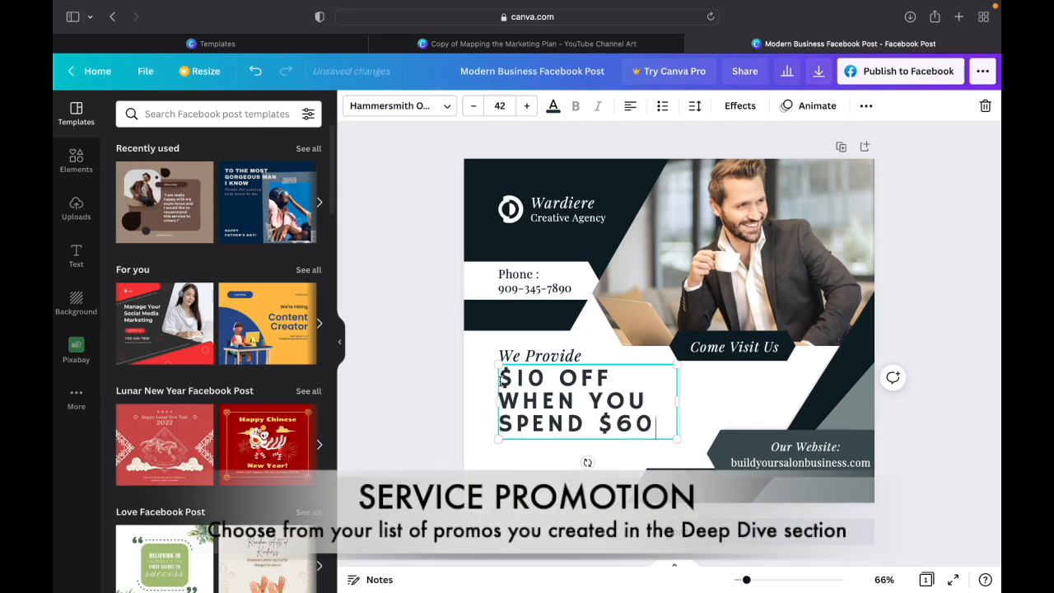
type(" OR MORE")
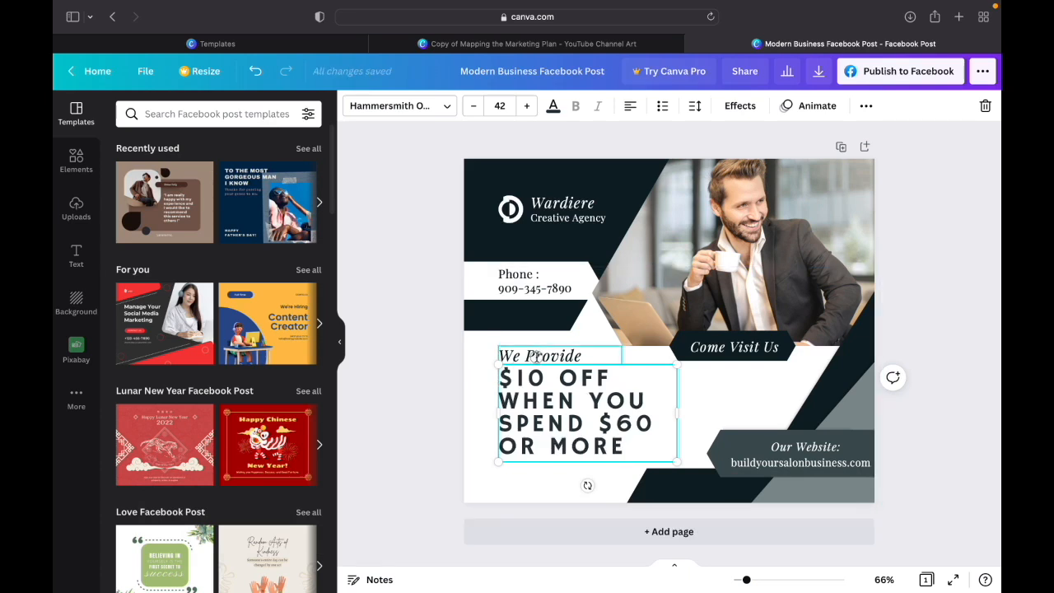
- Change the "We Provide" line above the headline to "New Guest Only"
left_click(537, 356)
double_click(536, 356)
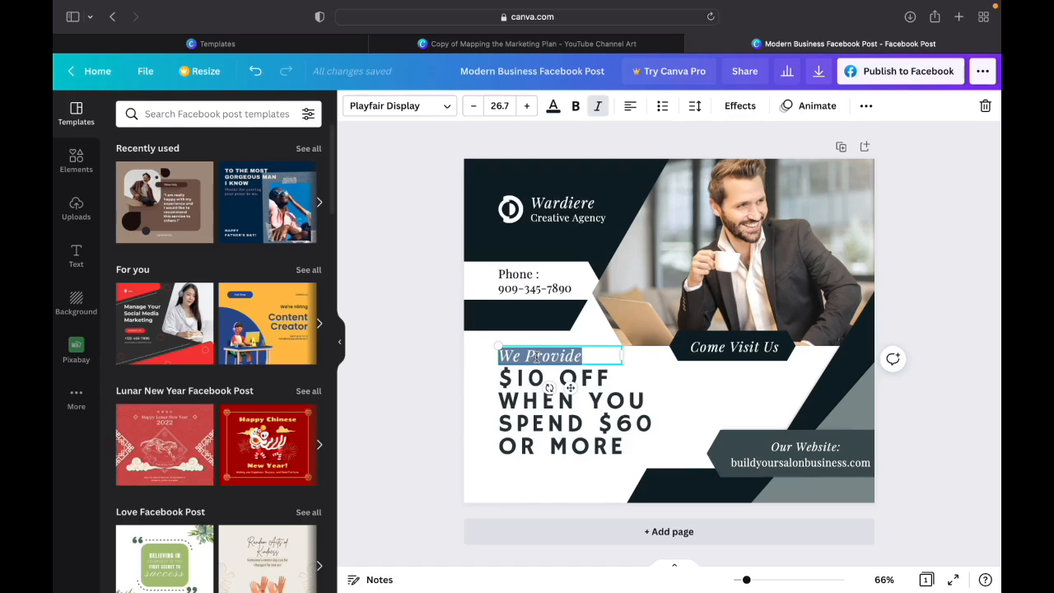
type("We")
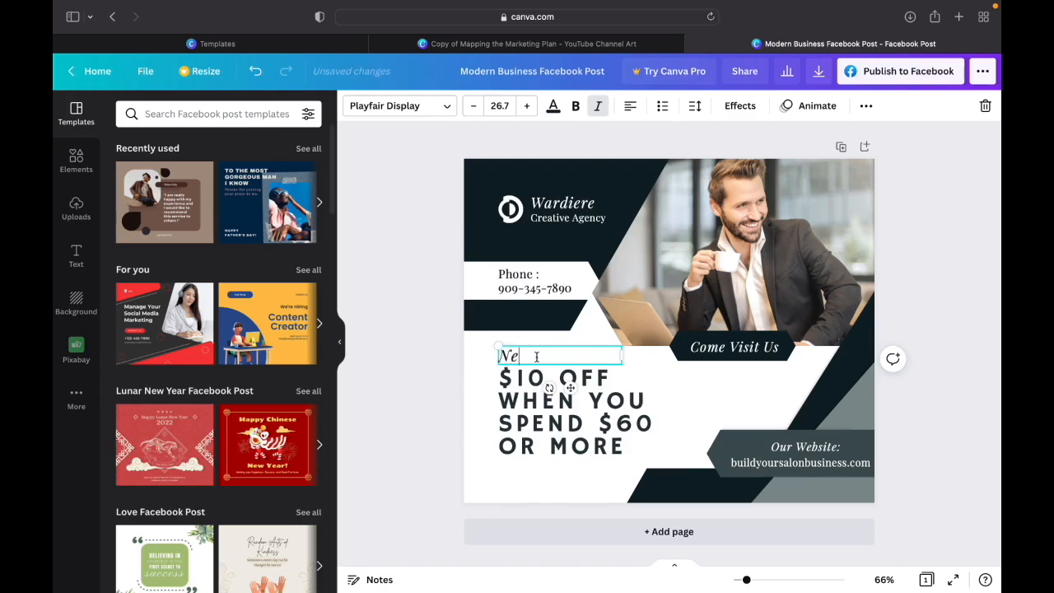
type("w Guest Only")
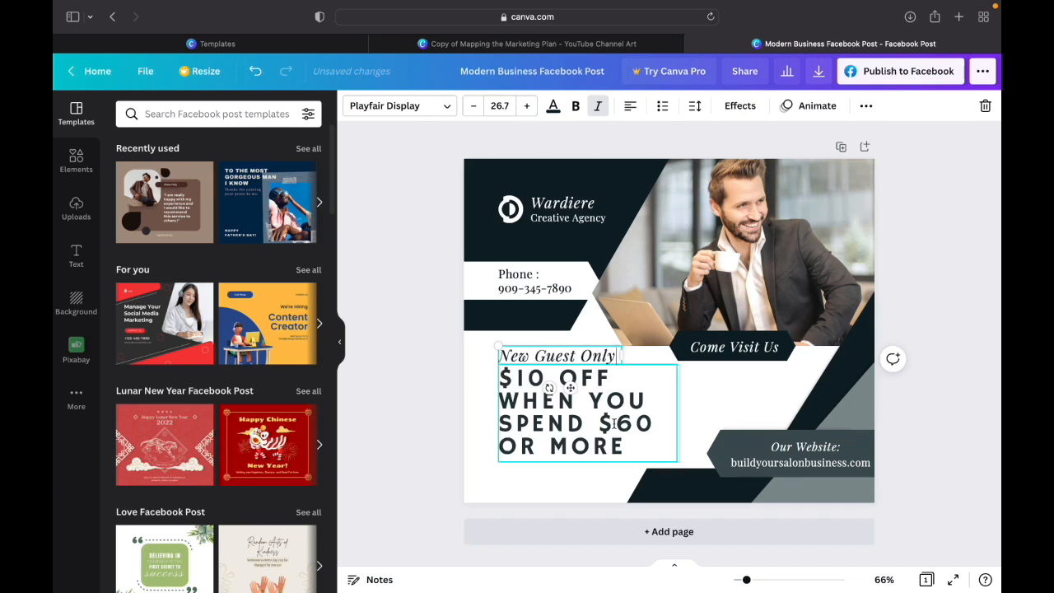
- Move the "New Guest Only" line below the "$10 OFF WHEN YOU SPEND $60 OR MORE" headline and shift the headline up into the freed space
left_click(550, 487)
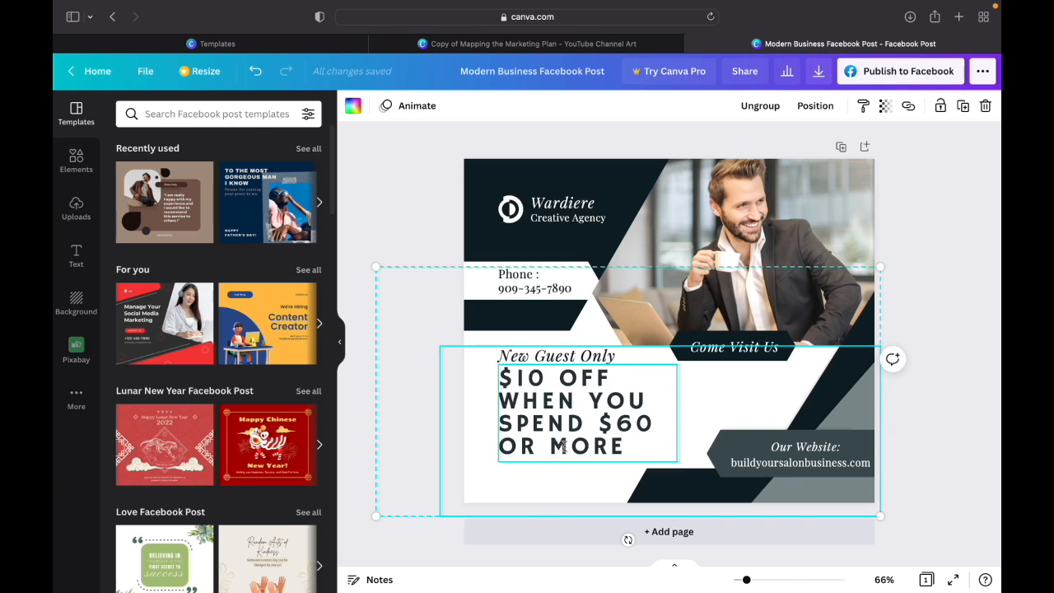
left_click(604, 356)
left_click_drag(603, 356, 626, 428)
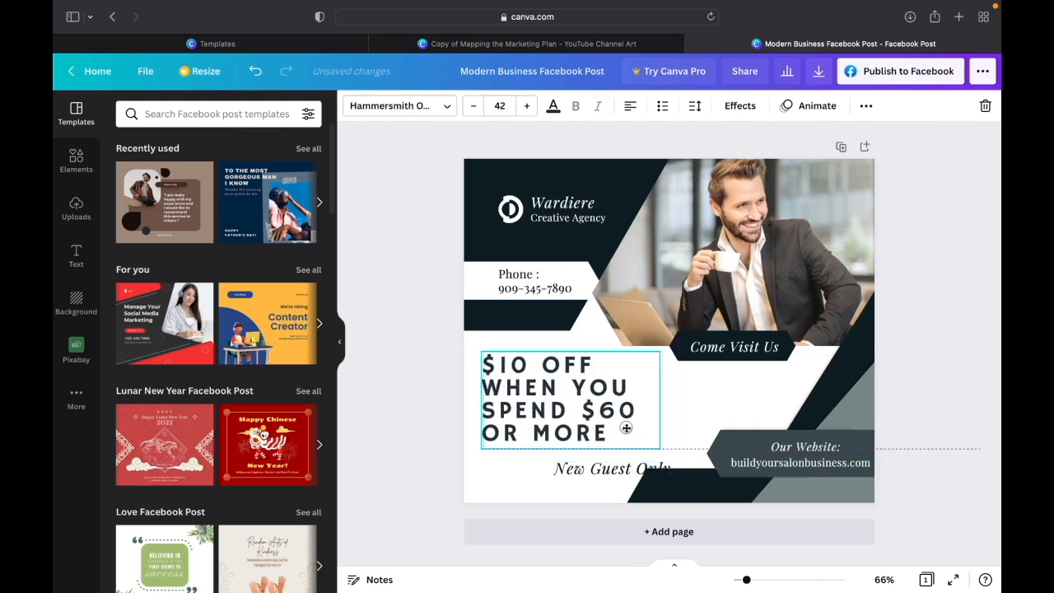
left_click_drag(636, 469, 578, 462)
left_click(565, 407)
left_click_drag(566, 407, 571, 407)
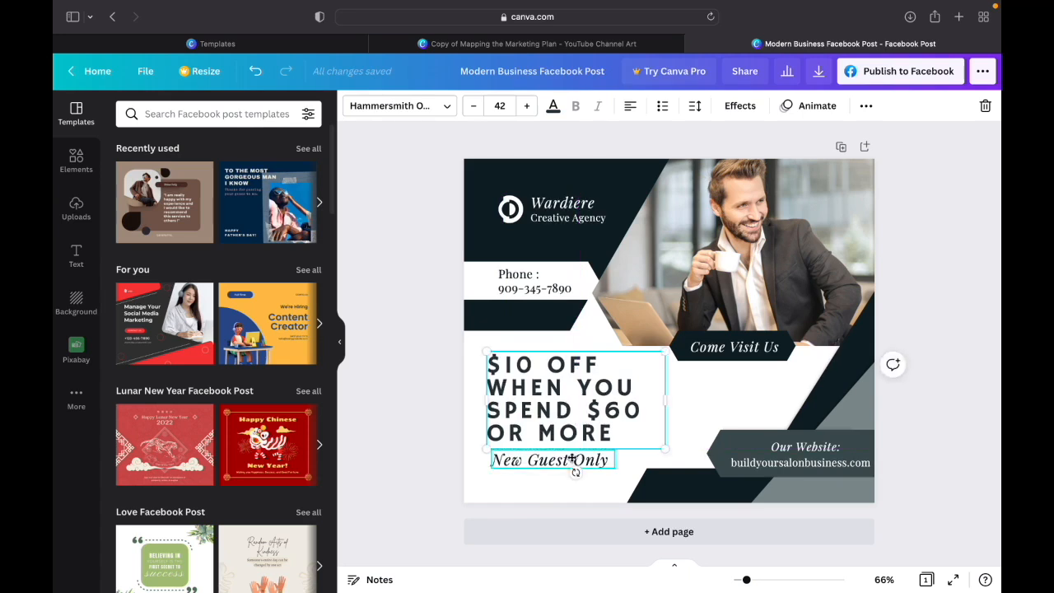
- Align the "New Guest Only" line with the headline's left edge and nudge it into place close beneath "OR MORE"
left_click_drag(575, 465, 568, 463)
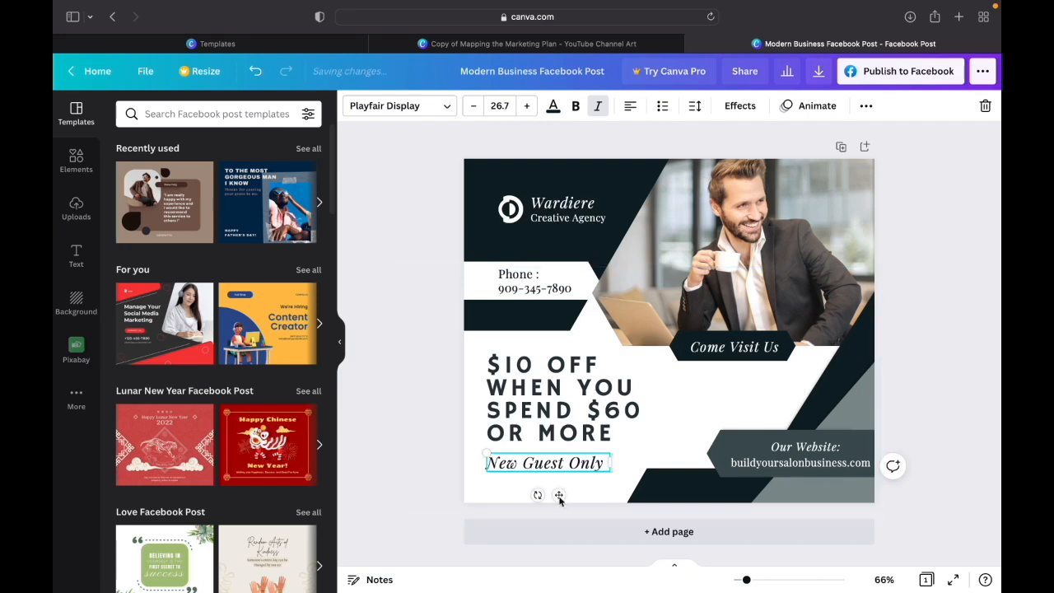
mouse_move(559, 495)
left_mouse_down()
mouse_move(569, 486)
mouse_move(557, 491)
left_mouse_up()
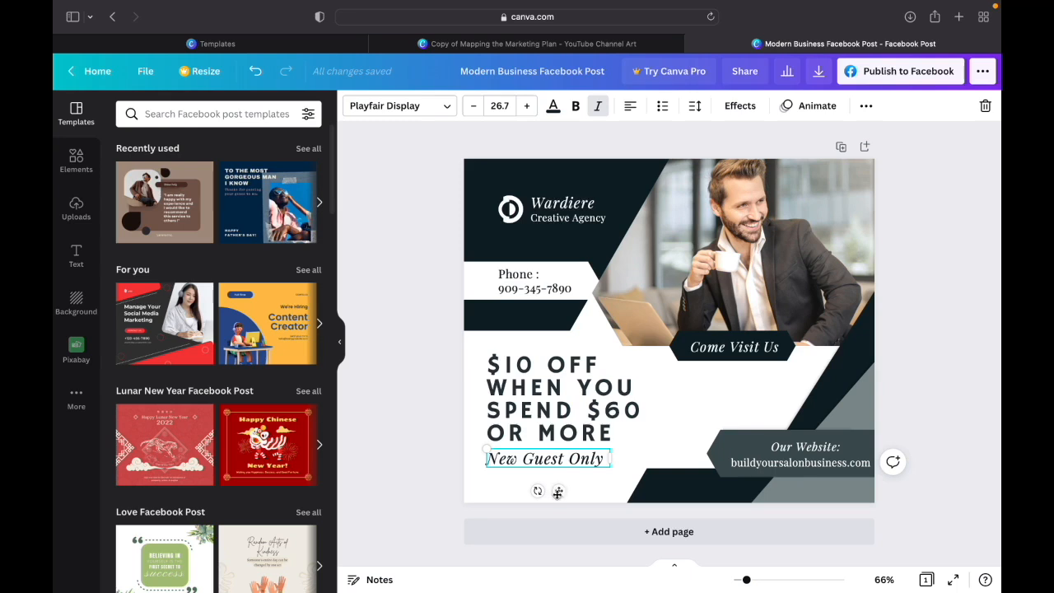
left_click_drag(558, 491, 558, 490)
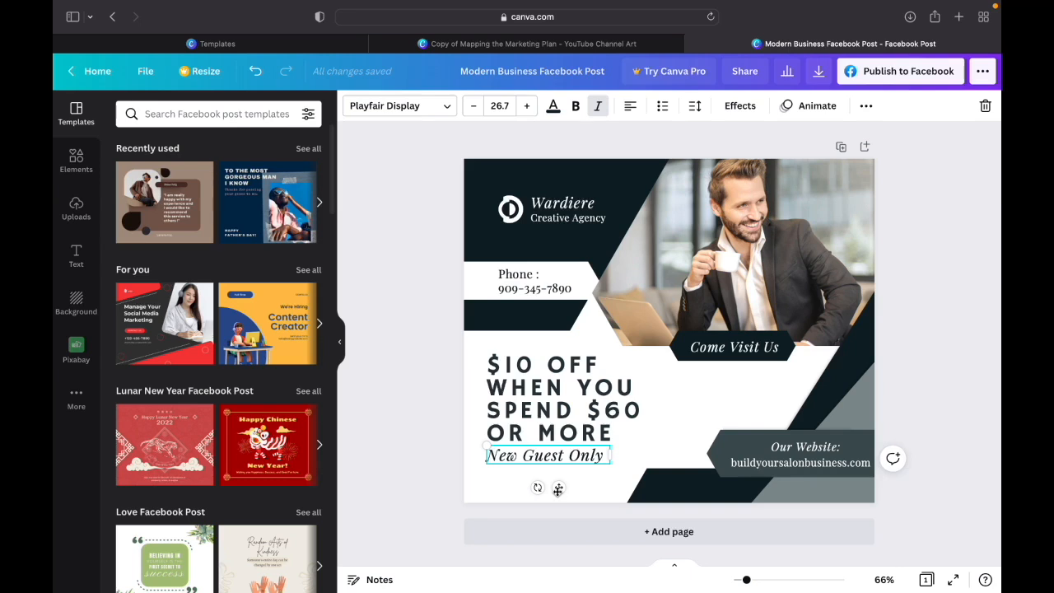
key("Down")
key("Down")
key("Down")
key("Down")
key("Up")
key("Up")
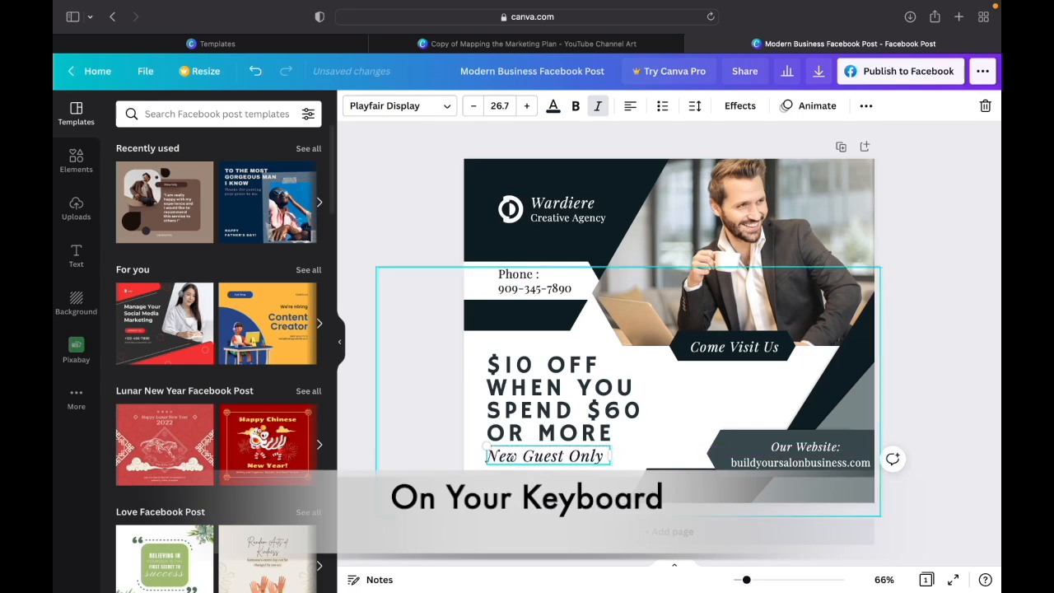
left_click(448, 491)
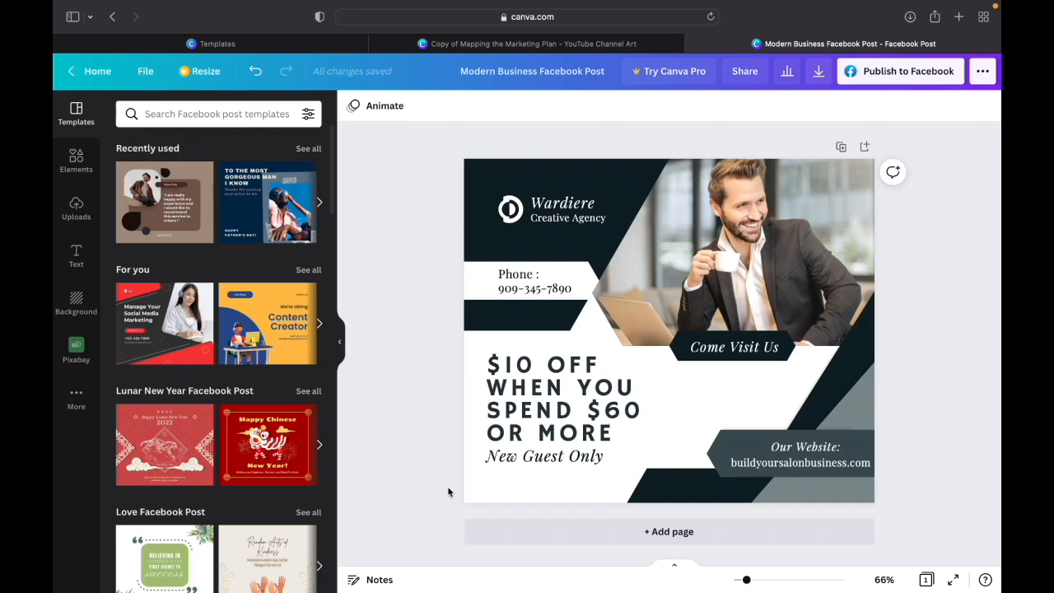
- Delete the "Creative Agency" text, the "Wardiere" text and the round logo beside them
left_click(543, 218)
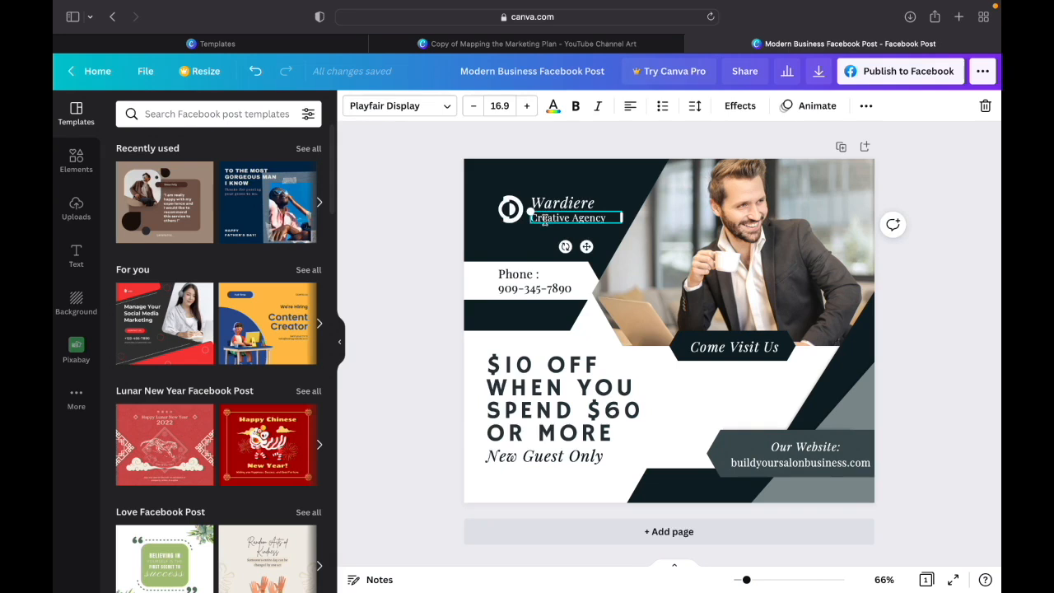
key("Delete")
left_click(545, 203)
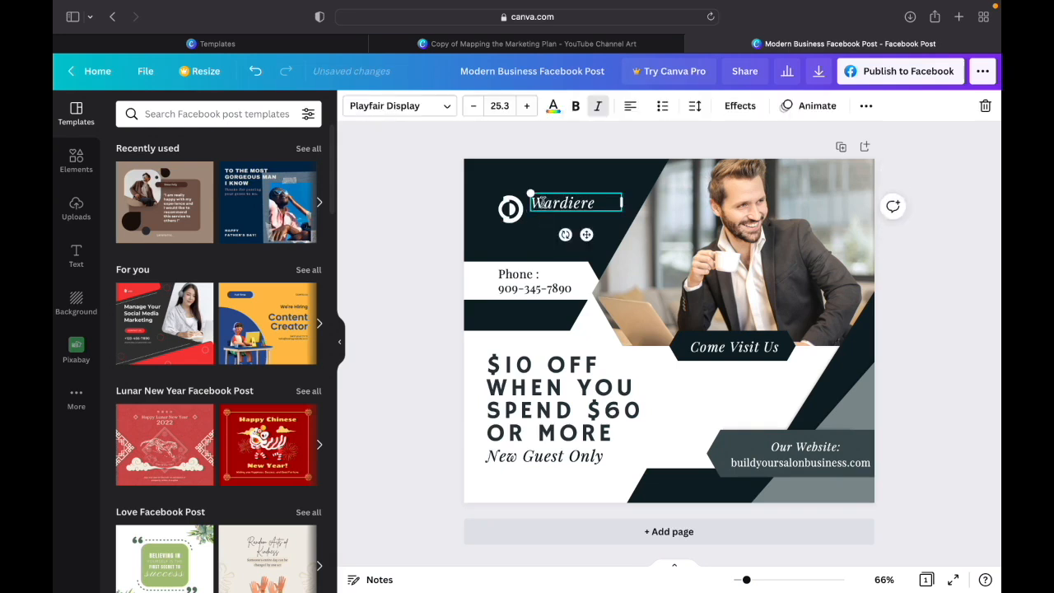
key("Delete")
left_click(513, 209)
key("Delete")
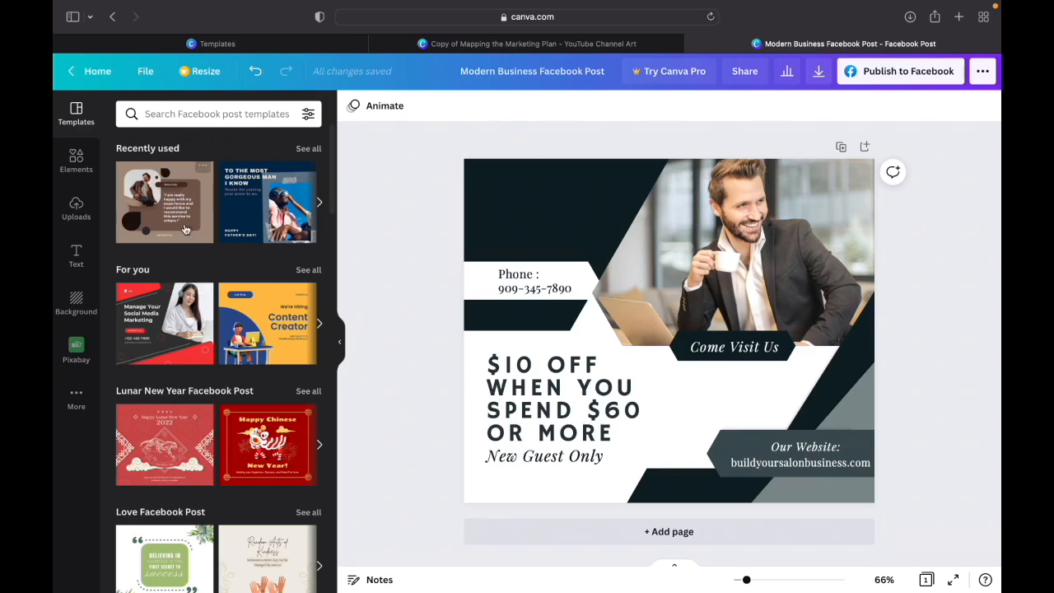
- Add the 6-second orange smoke video from the elements library and place it in the frame holding the businessman photo
left_click(78, 158)
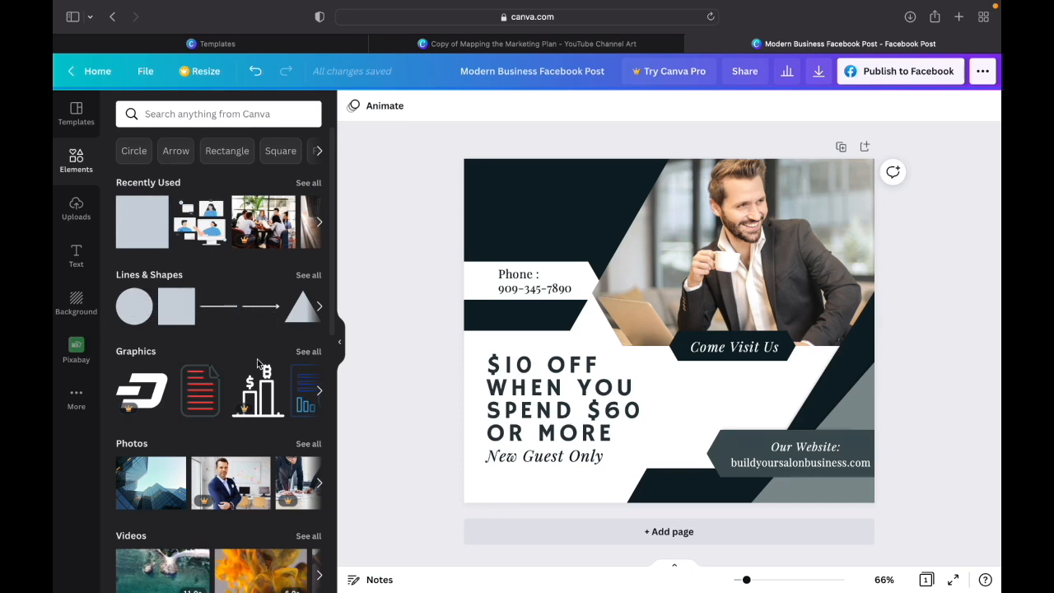
scroll(257, 359, "down", 3)
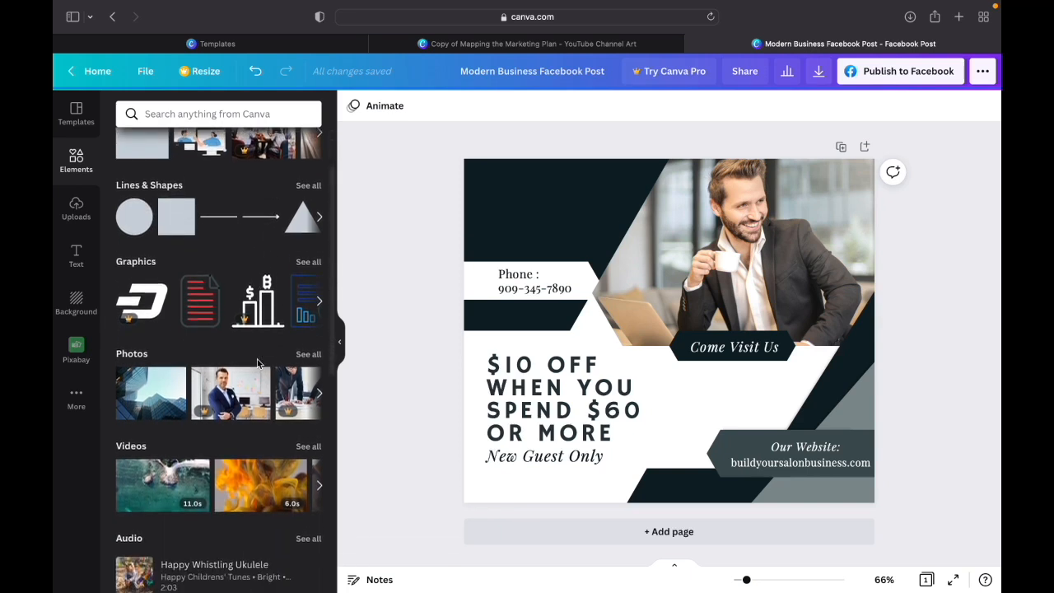
scroll(247, 346, "down", 2)
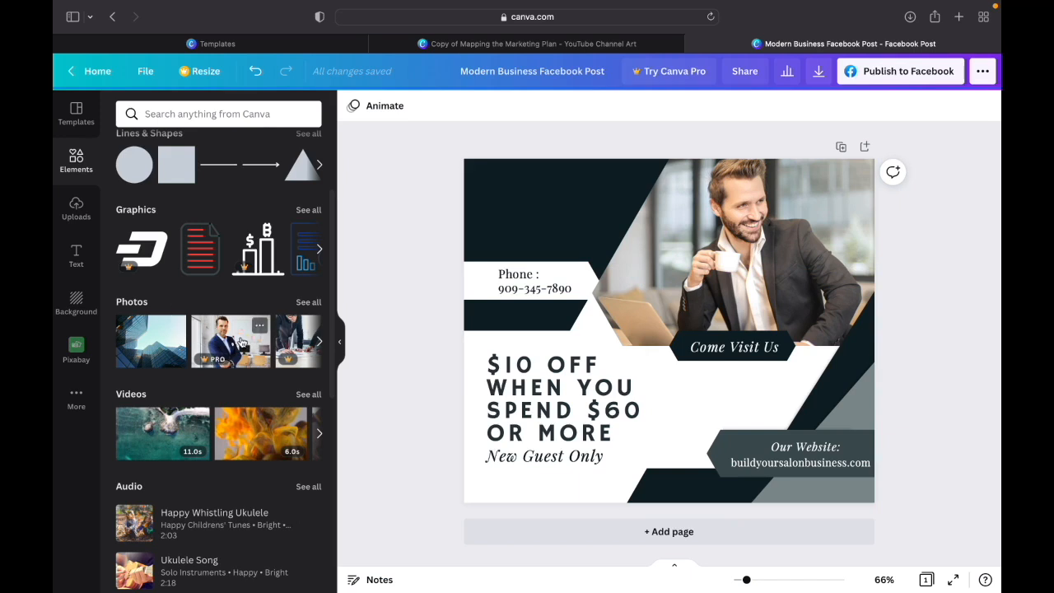
scroll(169, 333, "down", 3)
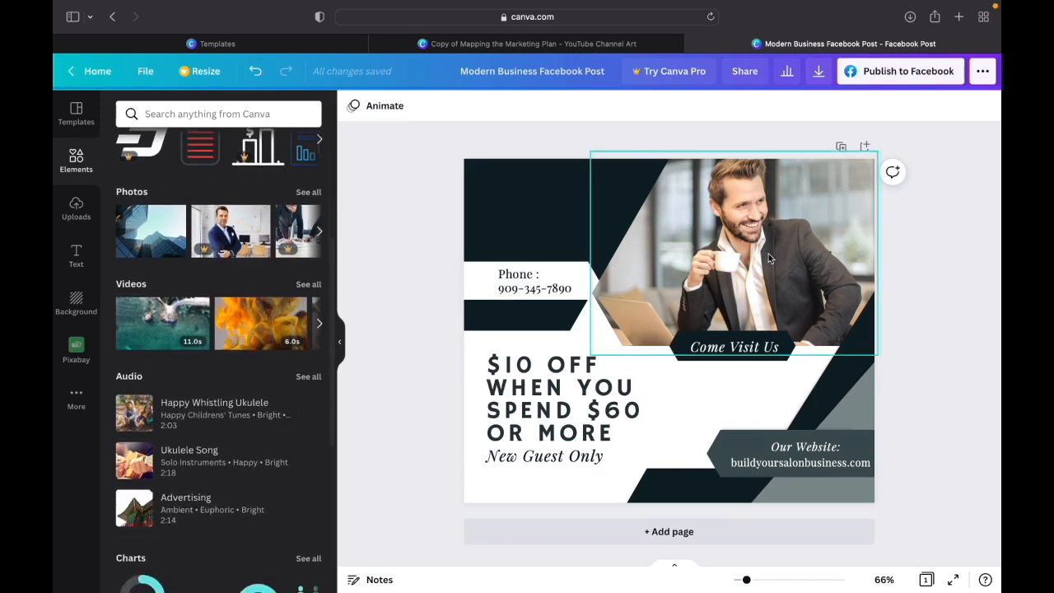
left_click(263, 330)
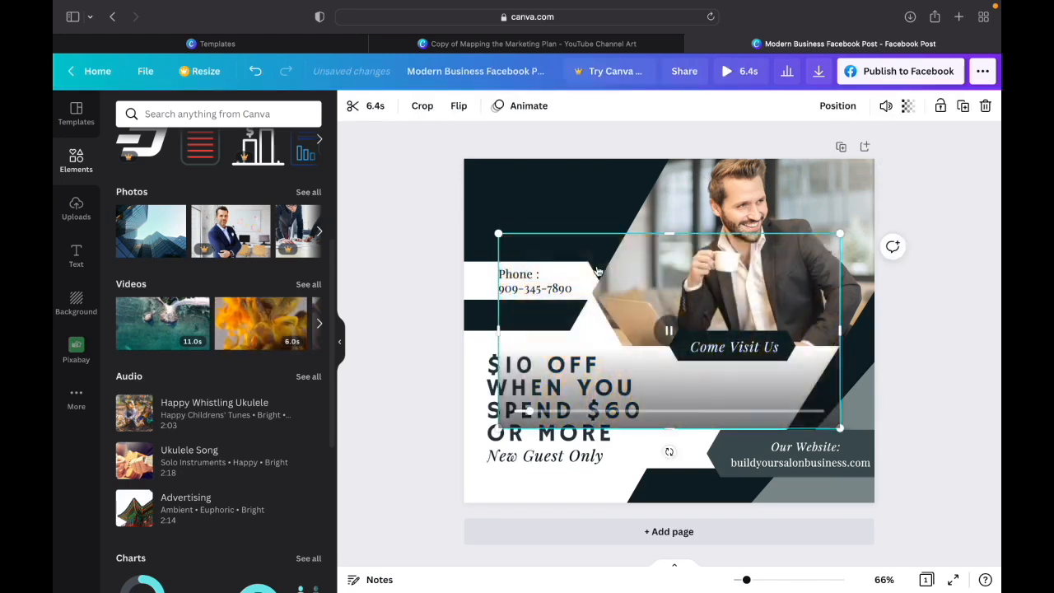
right_click(731, 253)
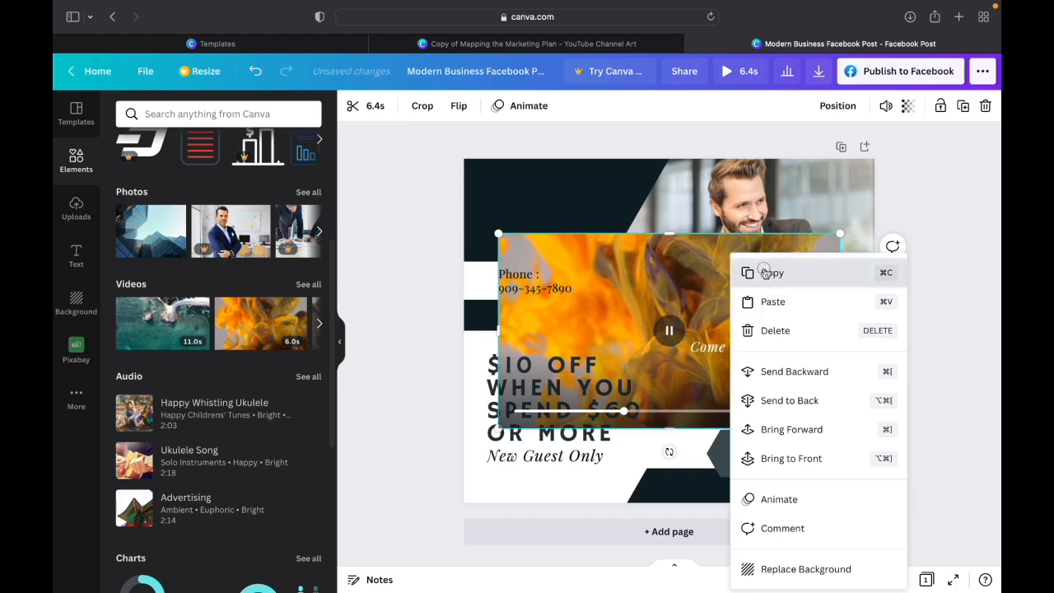
right_click(671, 253)
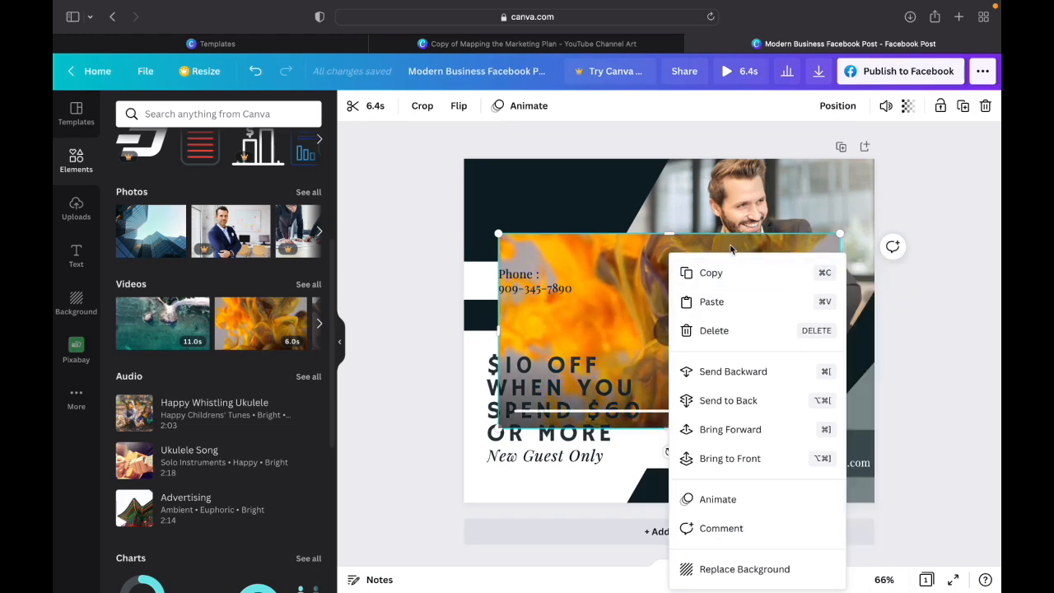
left_click(881, 312)
left_click_drag(651, 321, 733, 250)
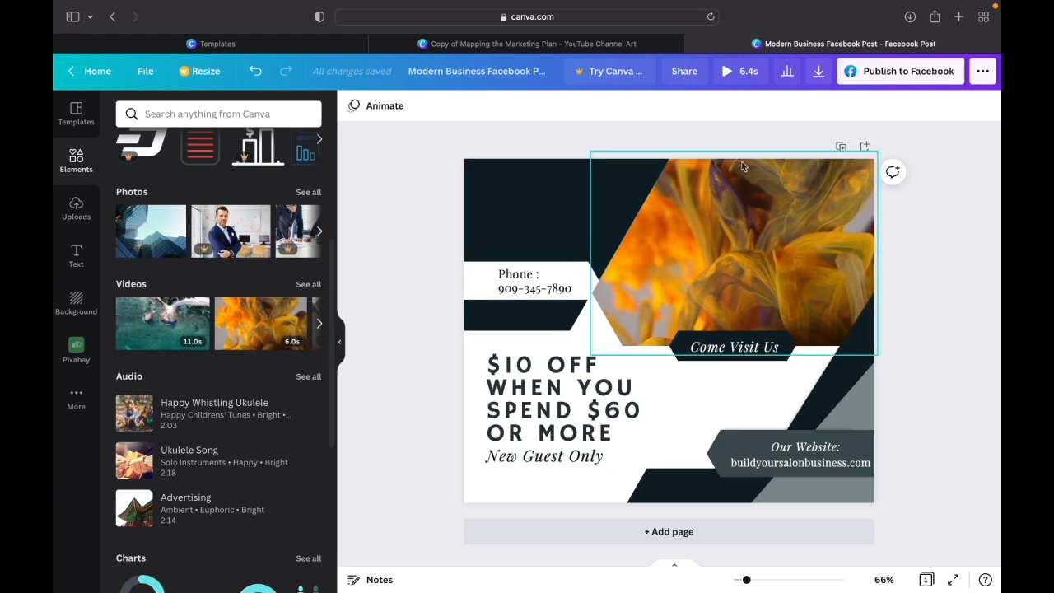
- Preview the post with the orange smoke video playing, then return to the editor
left_click(728, 75)
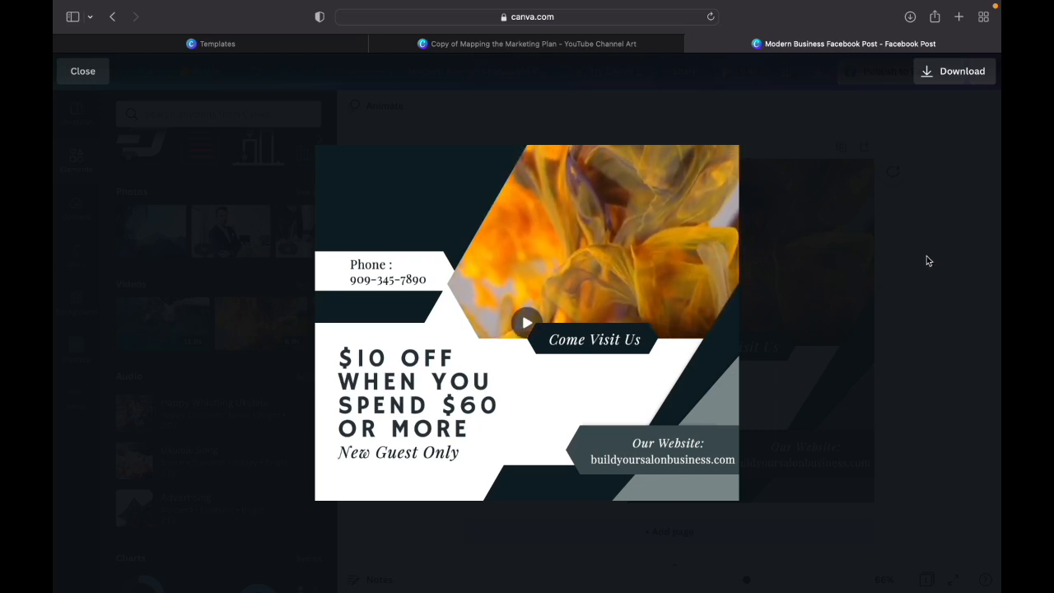
mouse_move(702, 262)
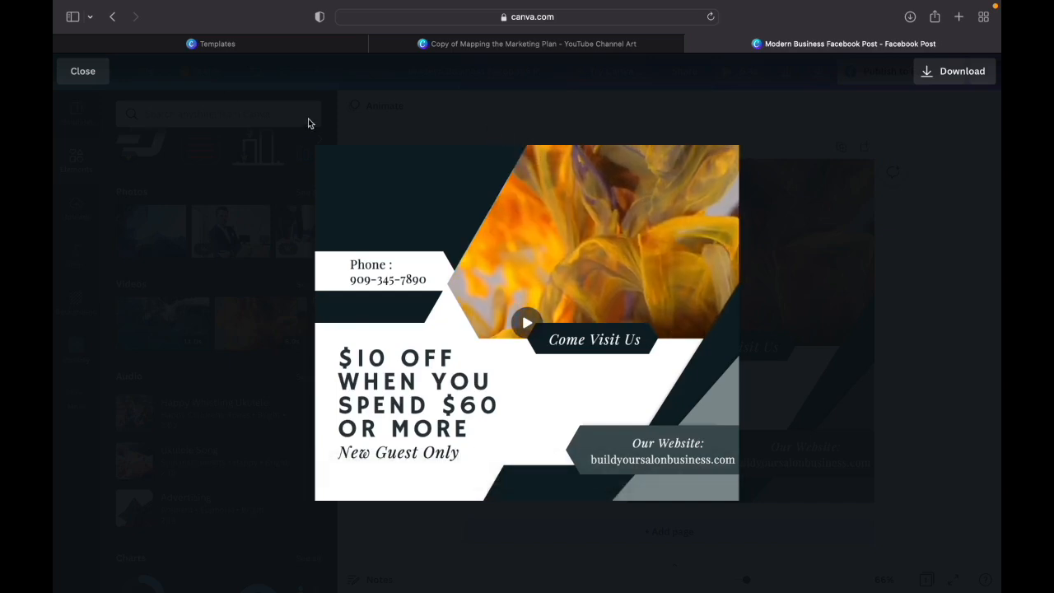
left_click(82, 71)
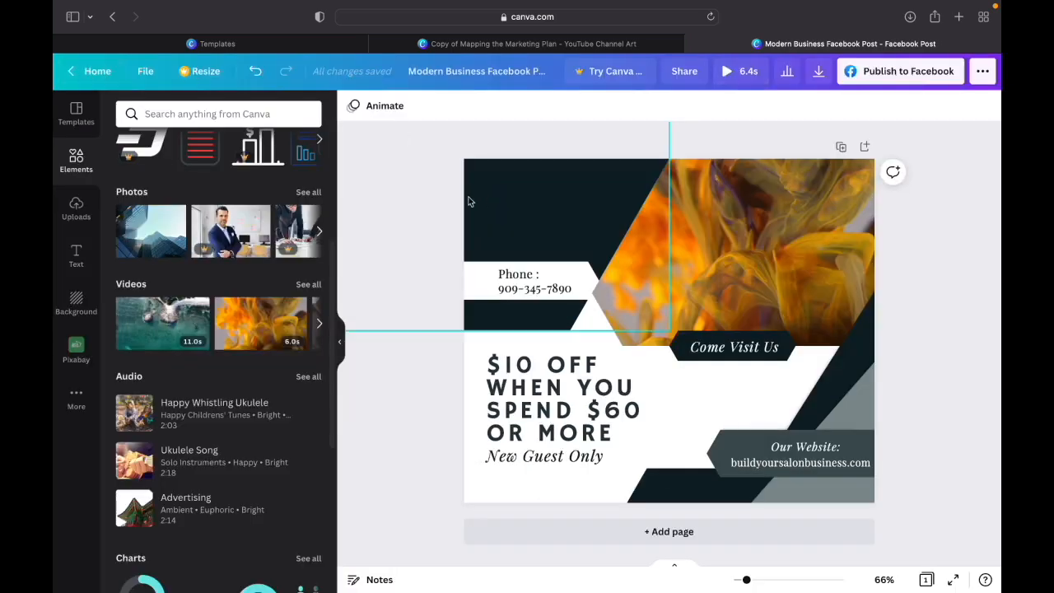
- Delete the orange smoke video from the image frame while keeping the frame's grid
left_click(692, 246)
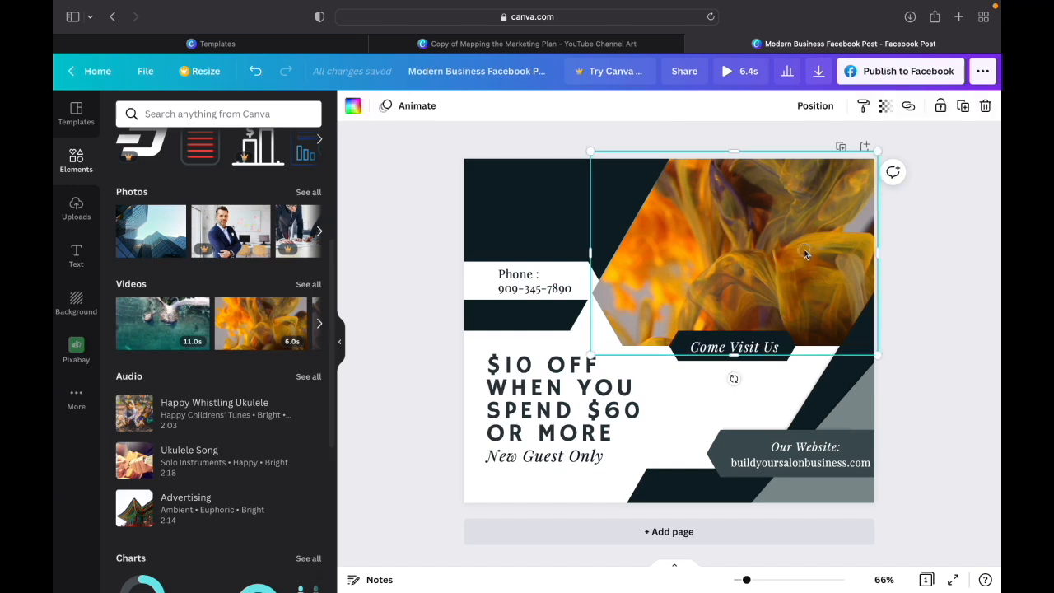
left_click(985, 106)
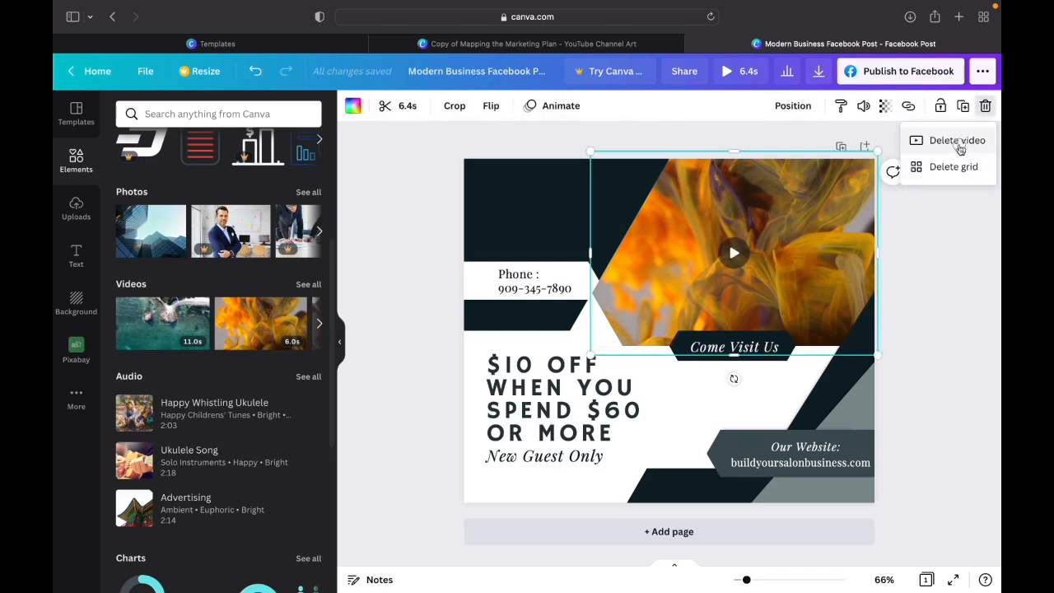
left_click(956, 142)
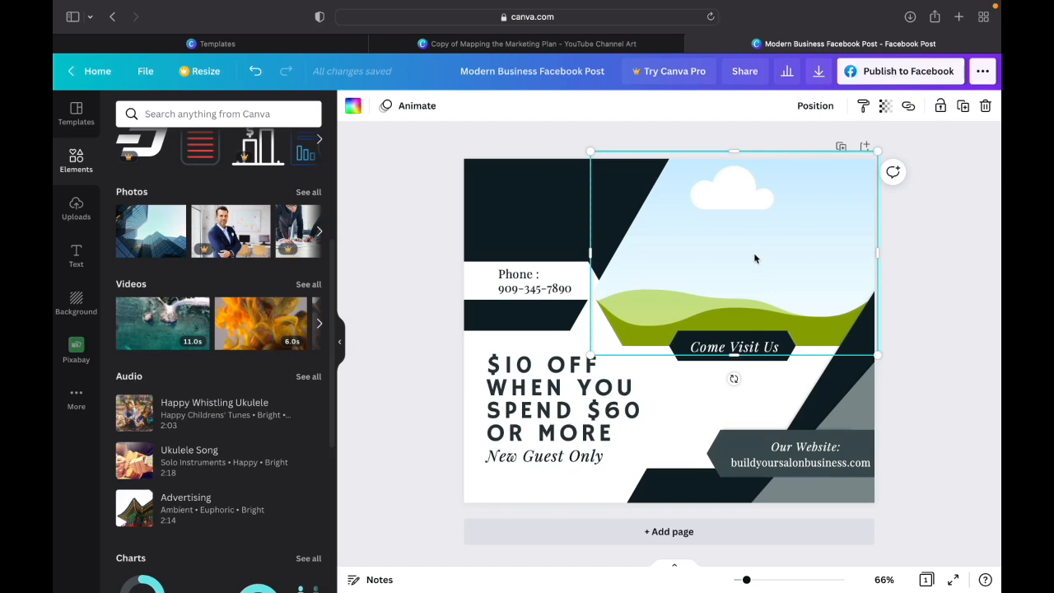
- Place the orange smoke video in the empty image frame again and preview the animated post
left_click(261, 339)
left_click(668, 330)
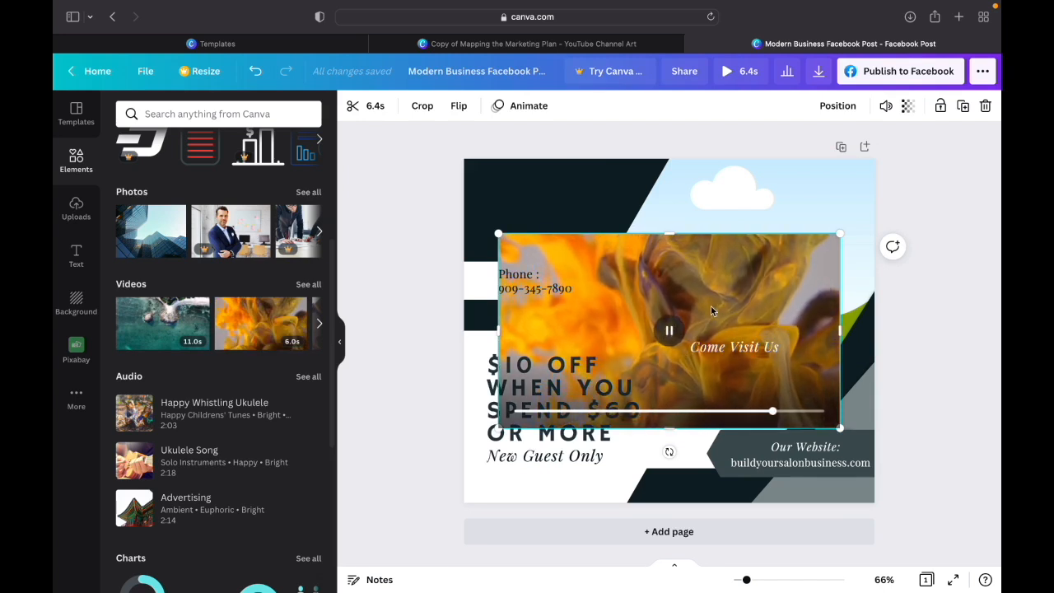
left_click_drag(712, 310, 730, 253)
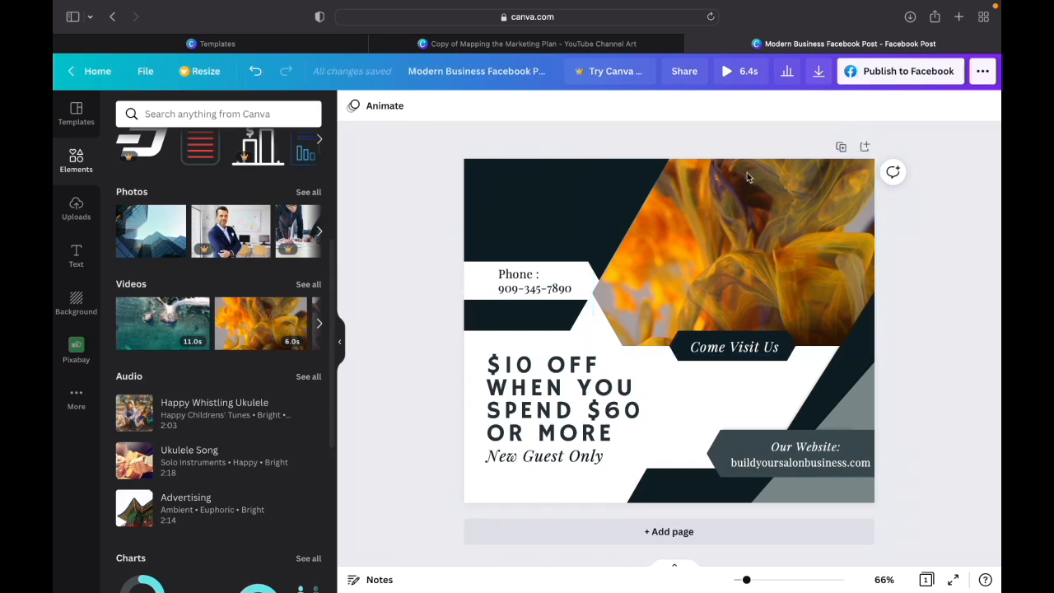
left_click(727, 73)
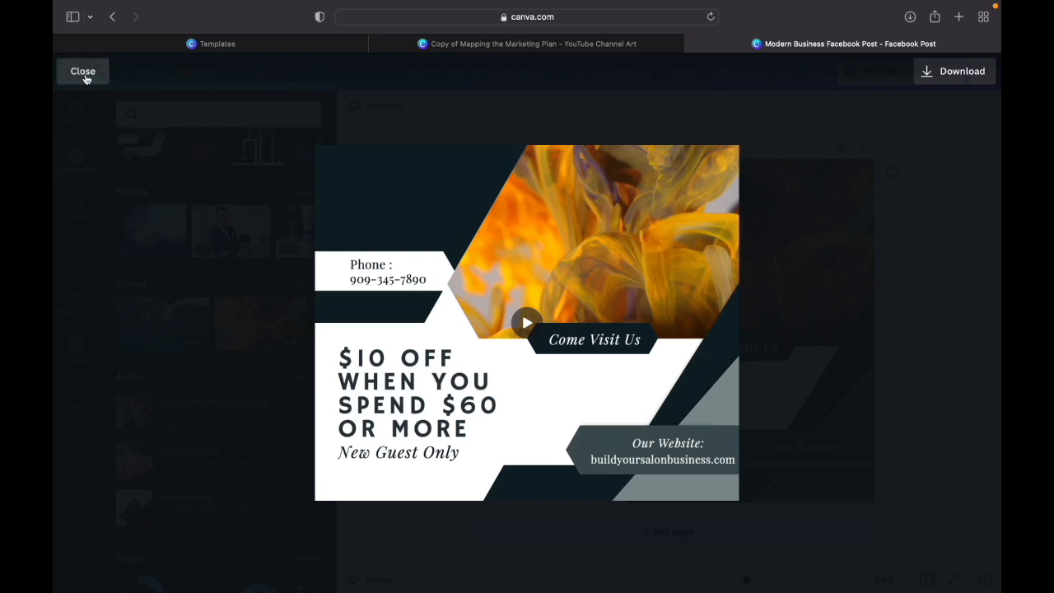
left_click(83, 73)
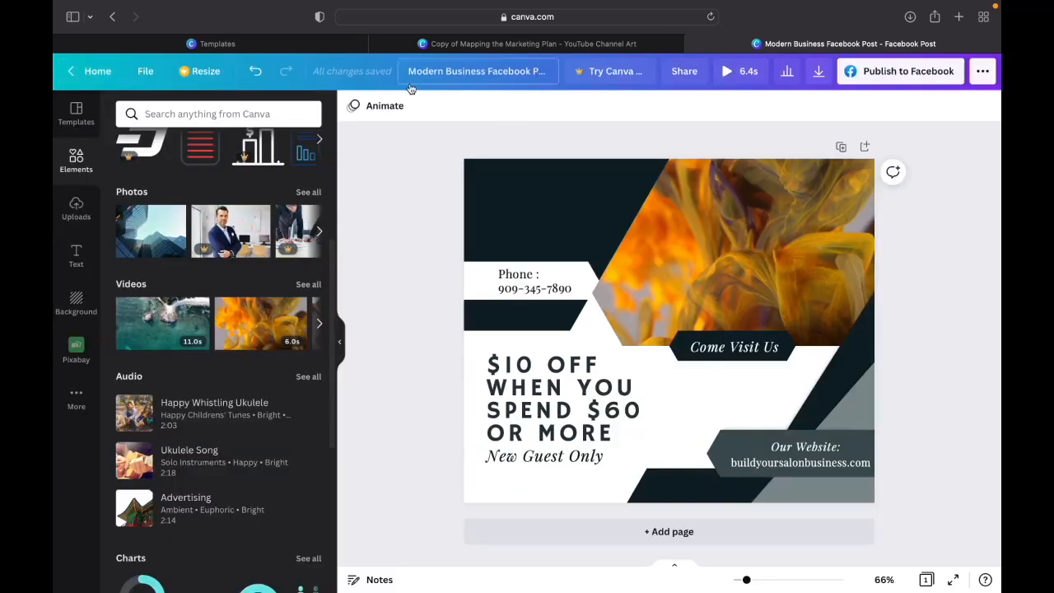
- Remove the re-added orange smoke video from the frame, leaving only the grid
left_click(764, 234)
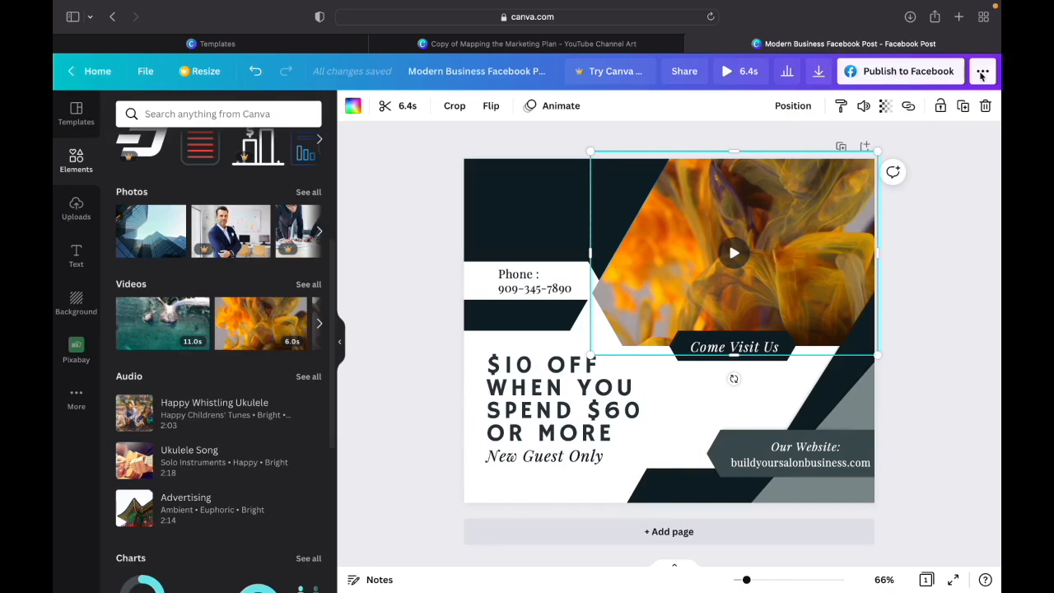
left_click(985, 107)
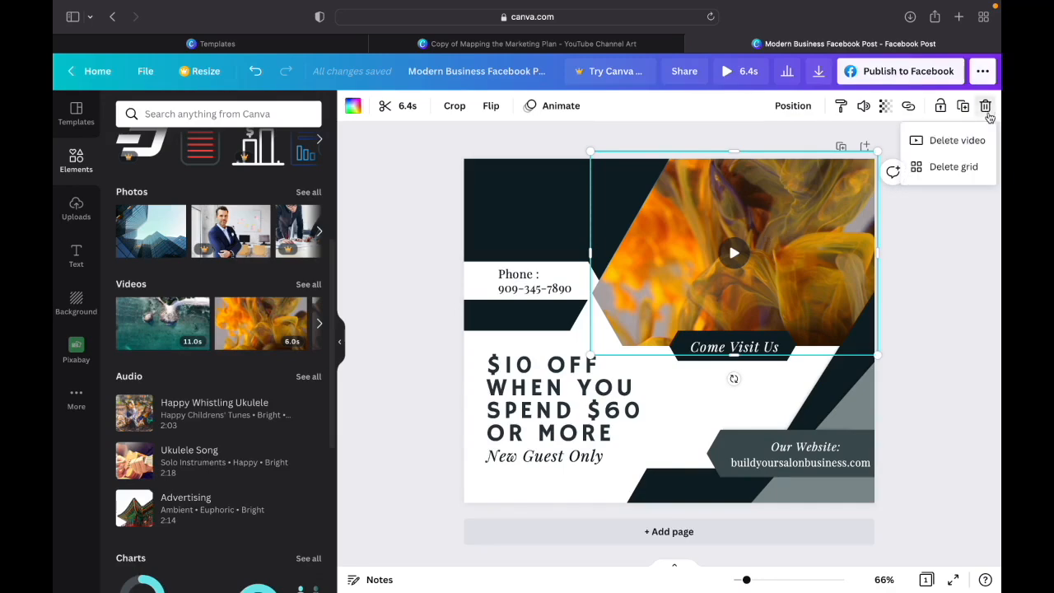
left_click(955, 141)
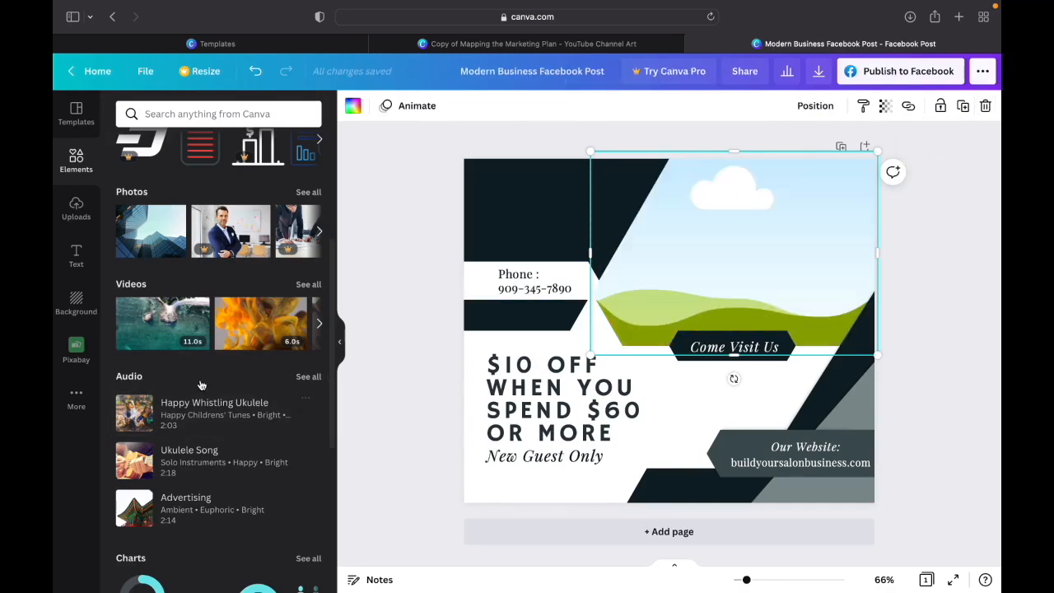
- Browse the element library through the audio, charts, tables, frames and grids sections, examining the single-image grid
scroll(244, 373, "down", 3)
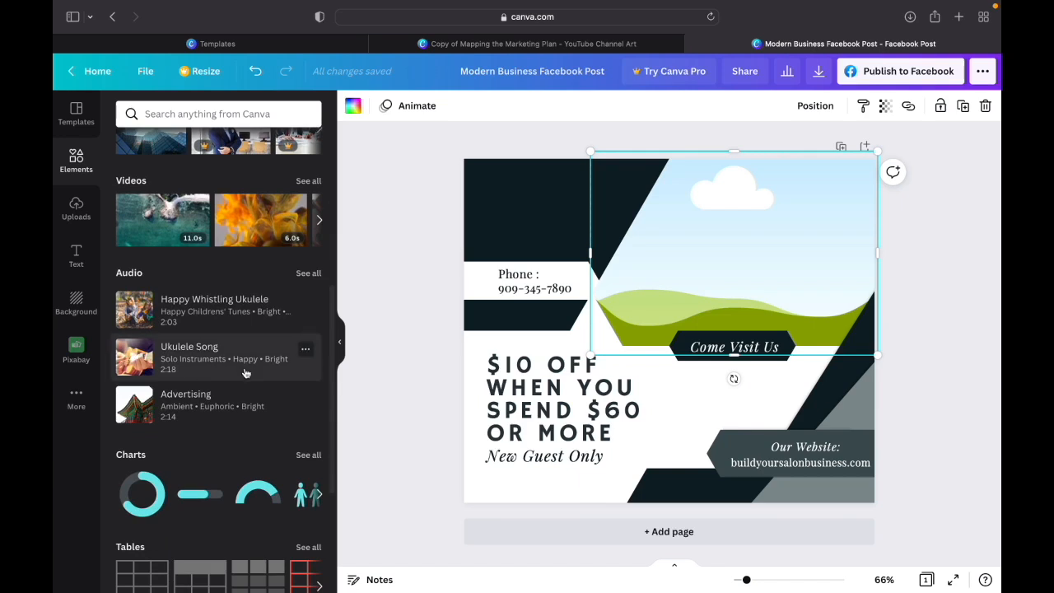
scroll(245, 373, "down", 5)
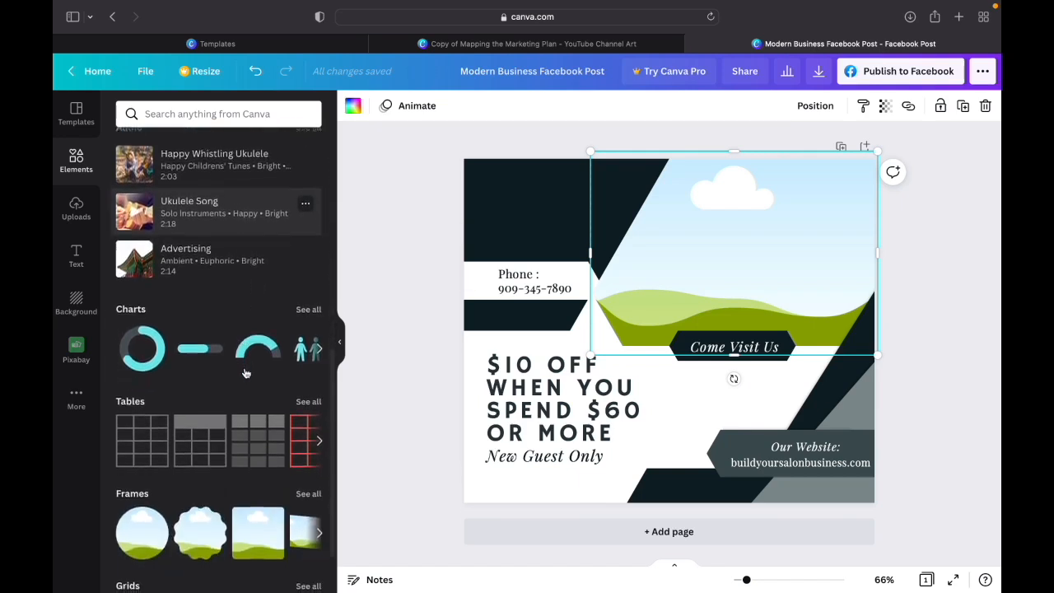
scroll(244, 373, "down", 1)
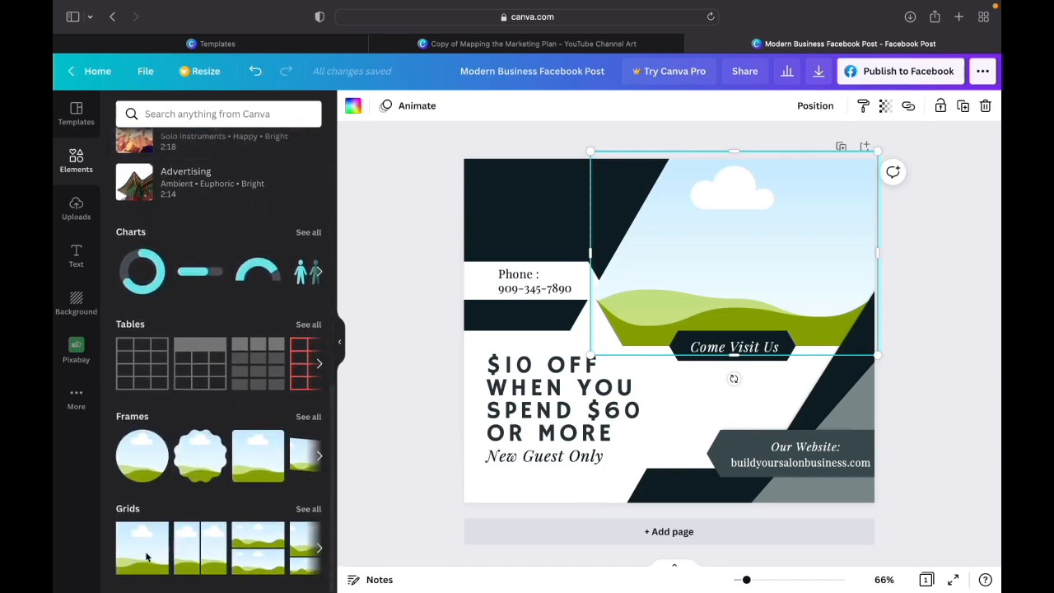
left_click_drag(140, 553, 712, 268)
scroll(253, 455, "up", 3)
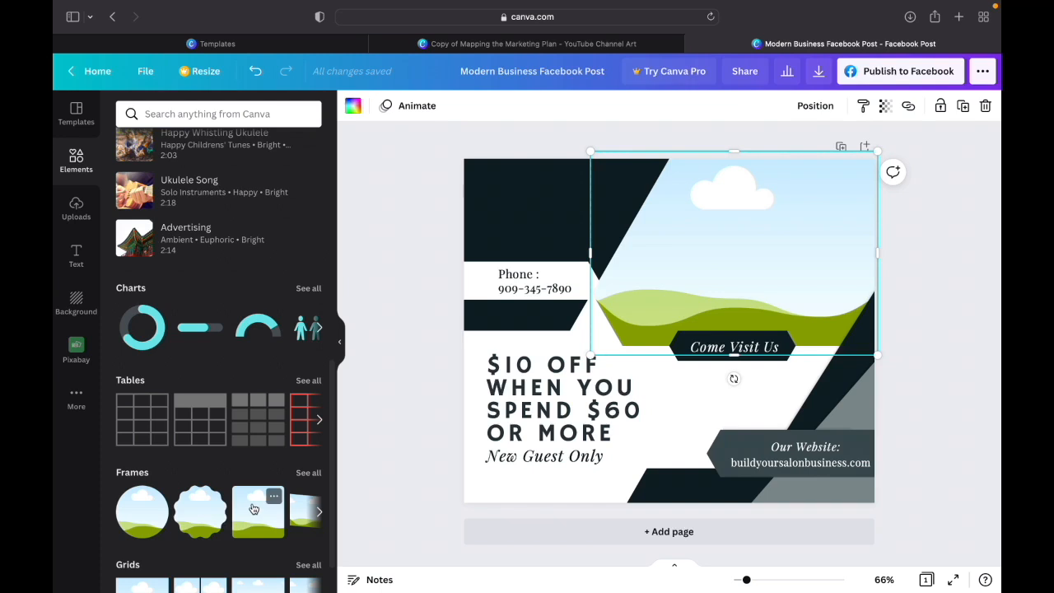
- Browse the uploaded images to find the Salon Business Blueprint Club logo
left_click(77, 211)
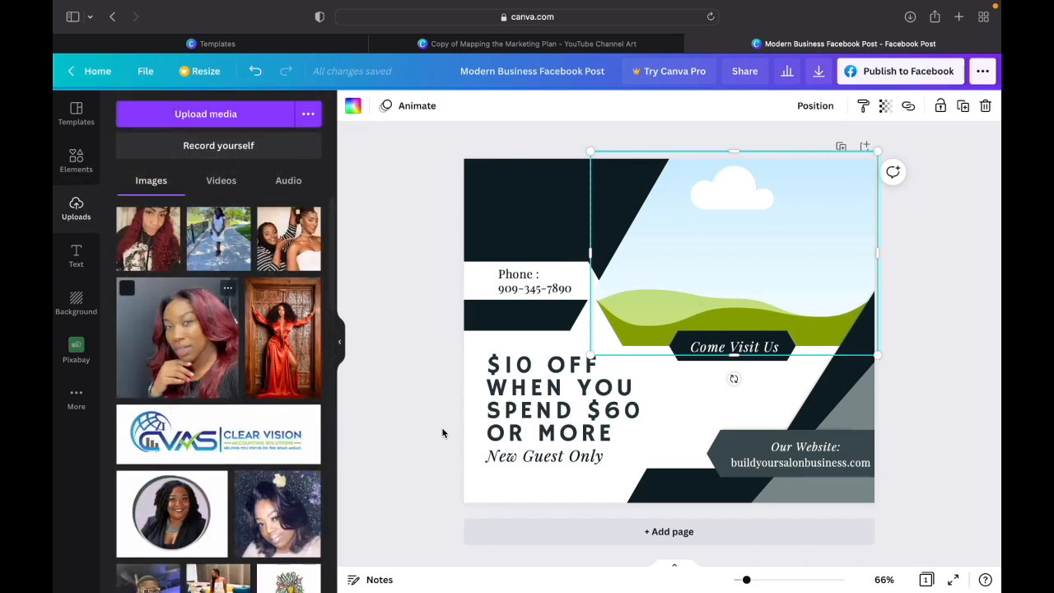
scroll(216, 401, "down", 5)
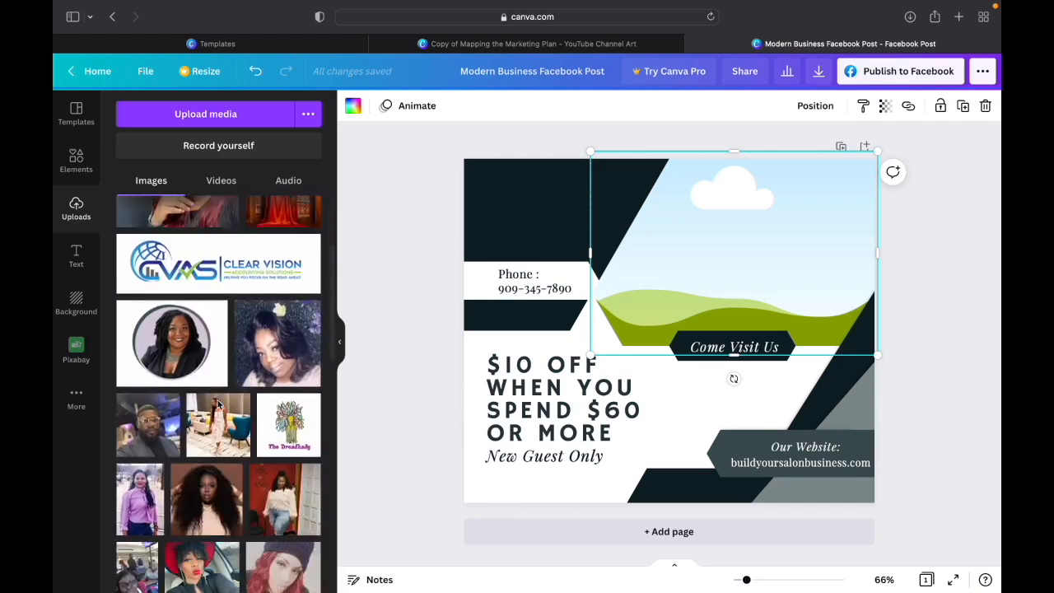
scroll(219, 404, "down", 10)
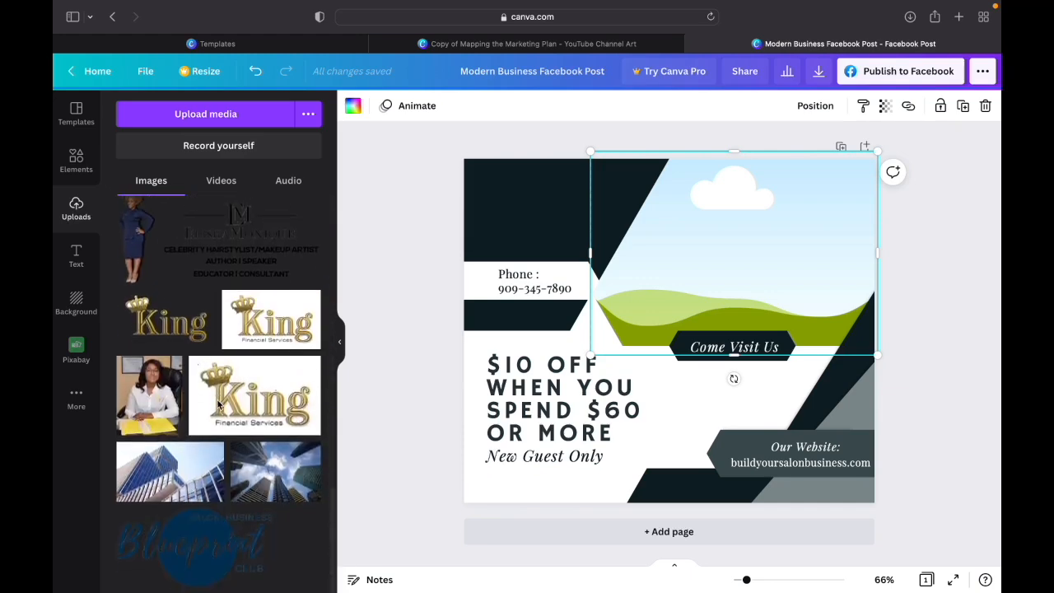
- Try placing the Salon Business Blueprint Club logo at a reduced size over the phone number band, and delete it
left_click(218, 540)
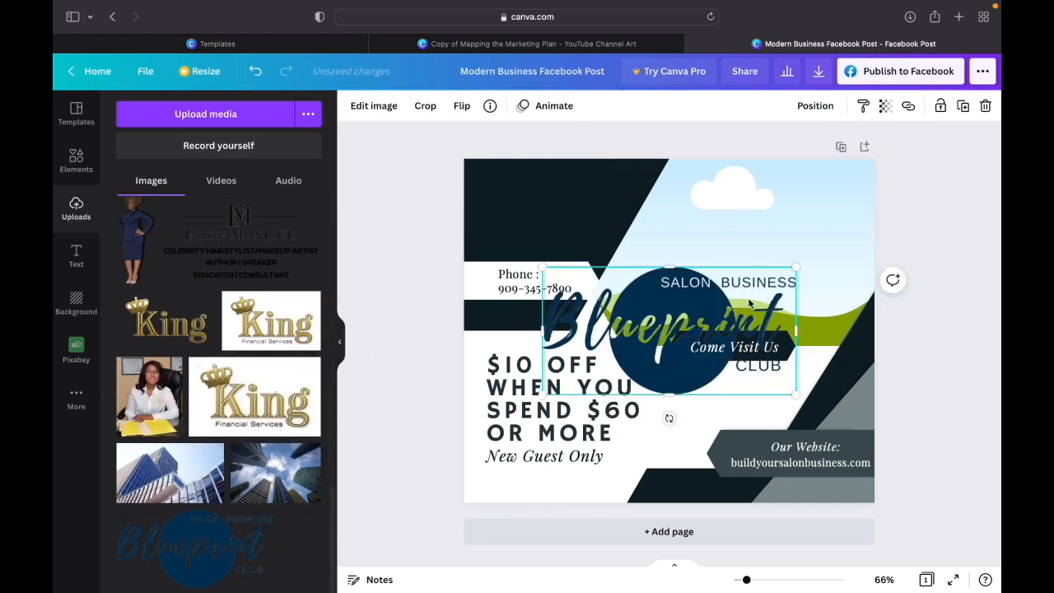
left_click_drag(643, 333, 571, 249)
left_click_drag(722, 183, 587, 253)
mouse_move(553, 309)
left_mouse_down()
mouse_move(555, 243)
mouse_move(561, 322)
left_mouse_up()
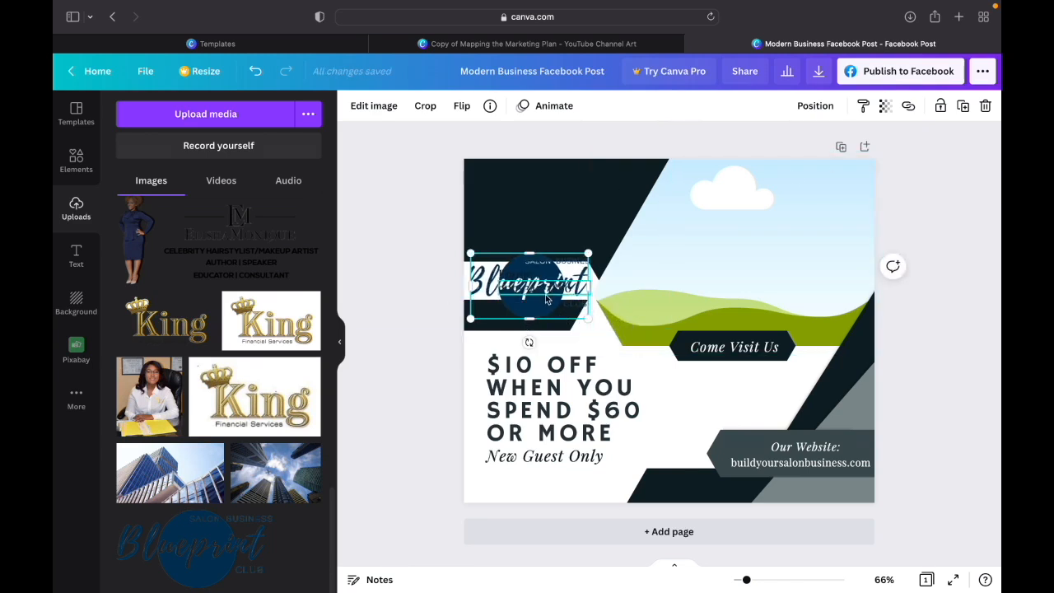
mouse_move(529, 323)
left_mouse_down()
mouse_move(528, 306)
mouse_move(529, 321)
left_mouse_up()
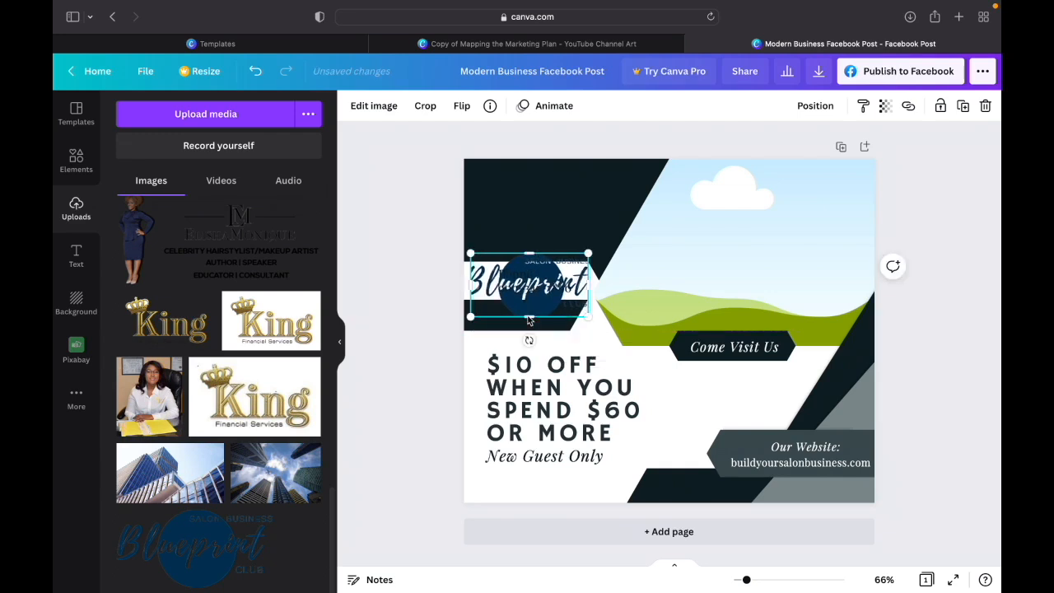
key("Delete")
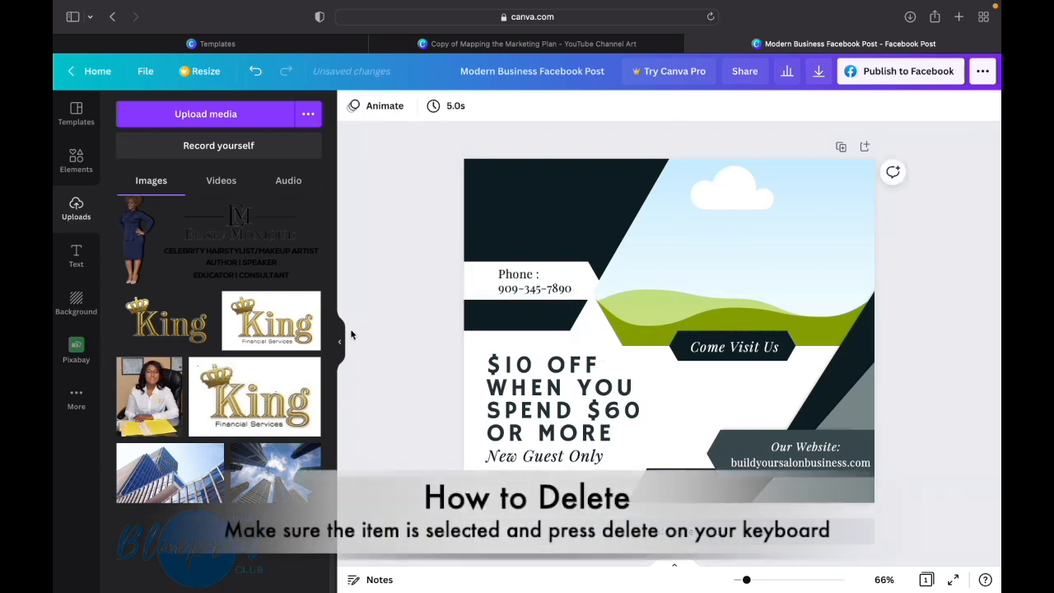
- Try resizing a fresh copy of the Blueprint logo from its corner and its top edge, and delete it
left_click(222, 556)
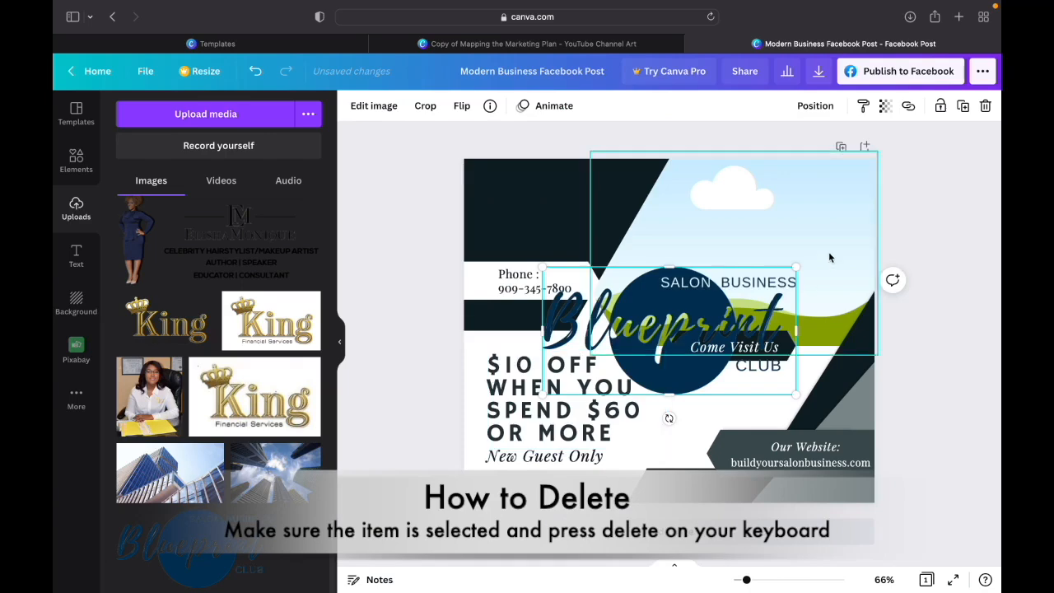
left_click_drag(715, 330, 661, 336)
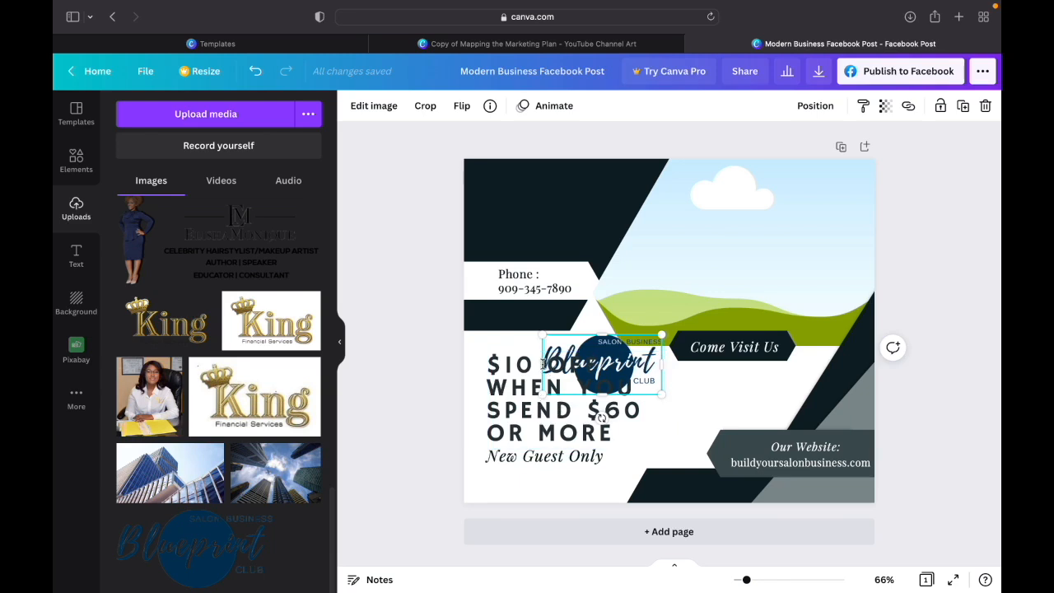
left_click(664, 387)
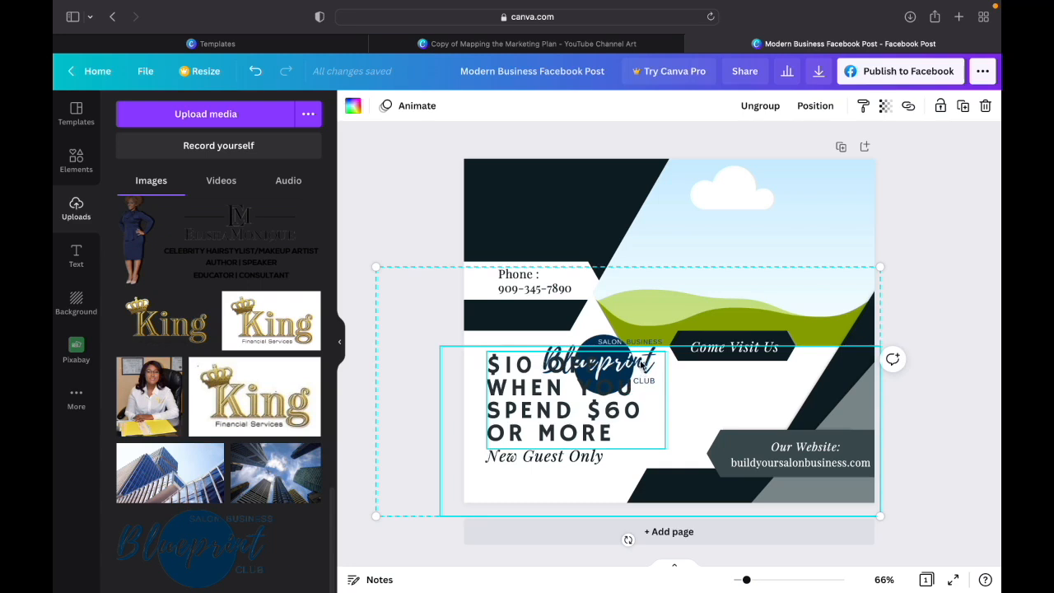
left_click(642, 369)
left_click(630, 354)
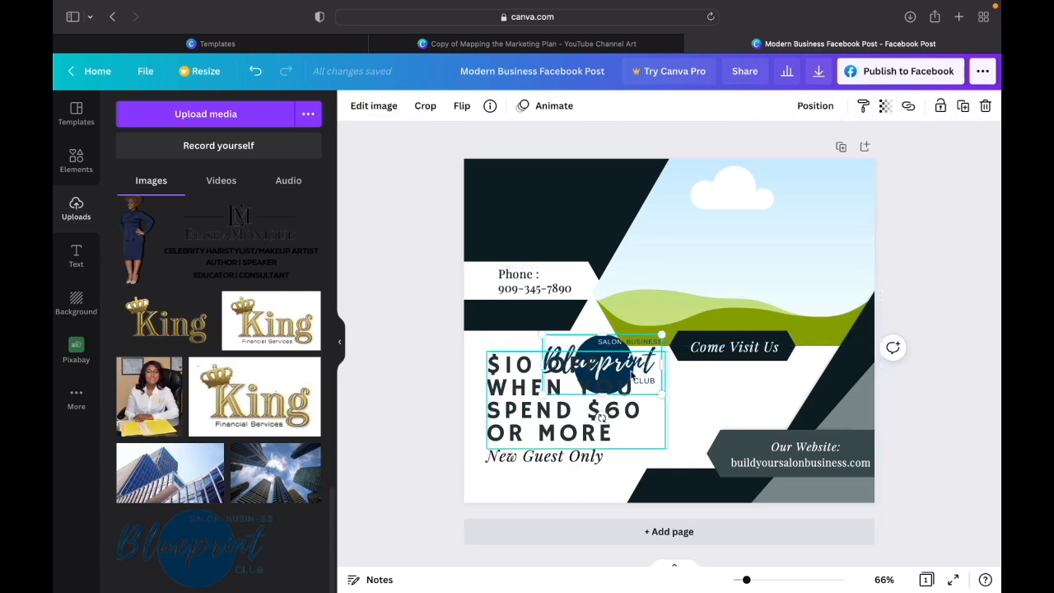
mouse_move(611, 390)
left_mouse_down()
mouse_move(612, 341)
mouse_move(611, 389)
left_mouse_up()
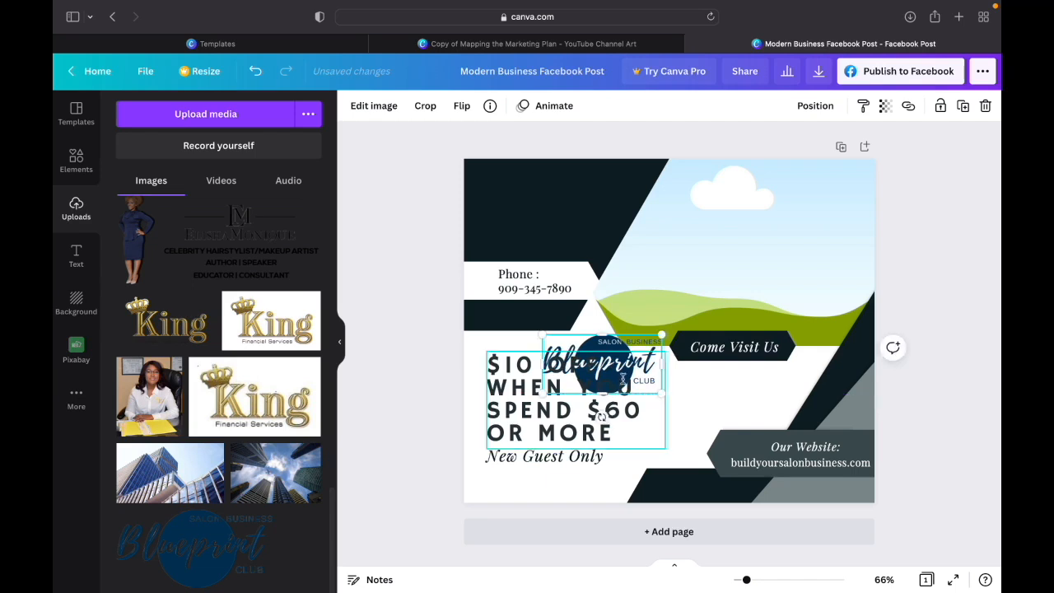
left_click_drag(604, 335, 602, 281)
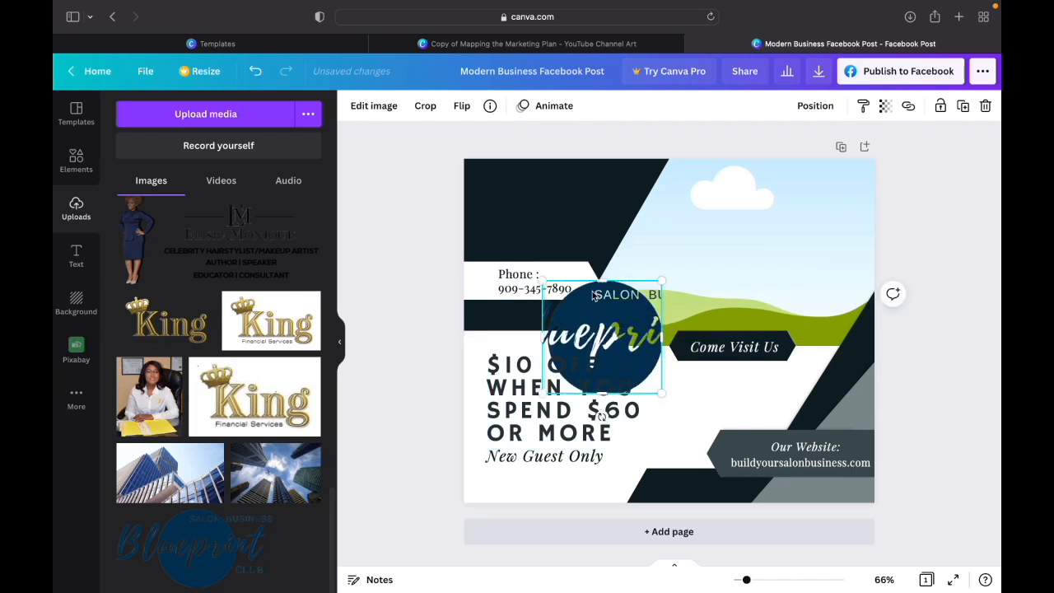
key("Delete")
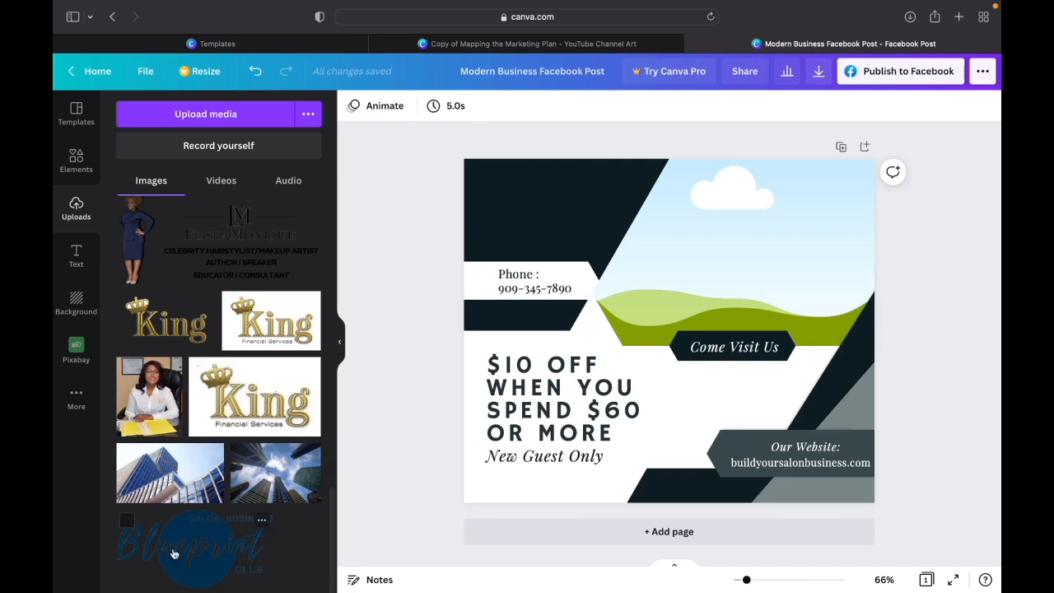
- Try fitting another copy of the Blueprint logo into the dark area above the phone number, and delete it
left_click(173, 554)
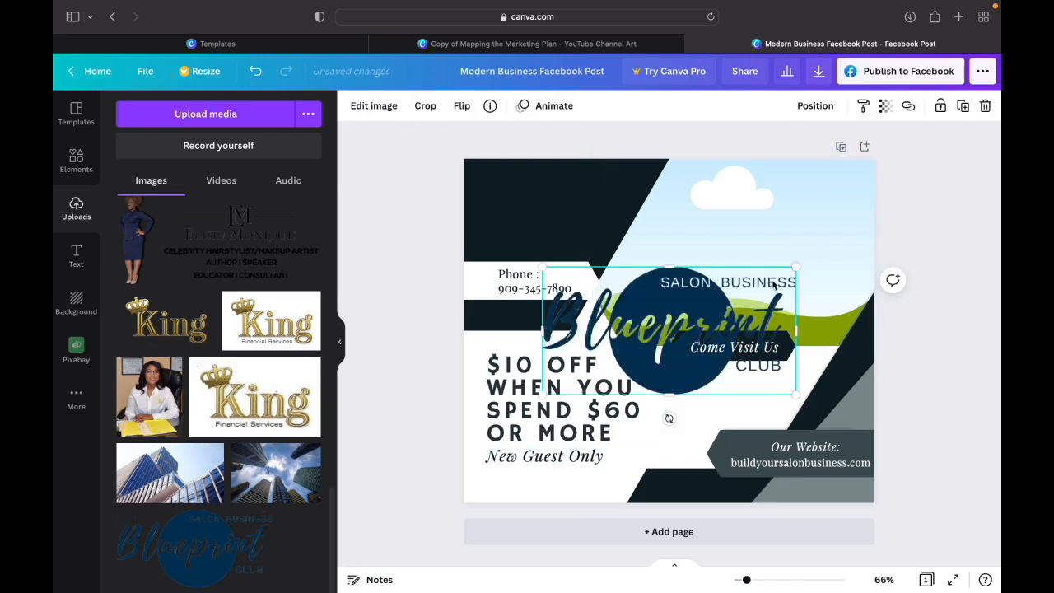
left_click_drag(794, 268, 674, 346)
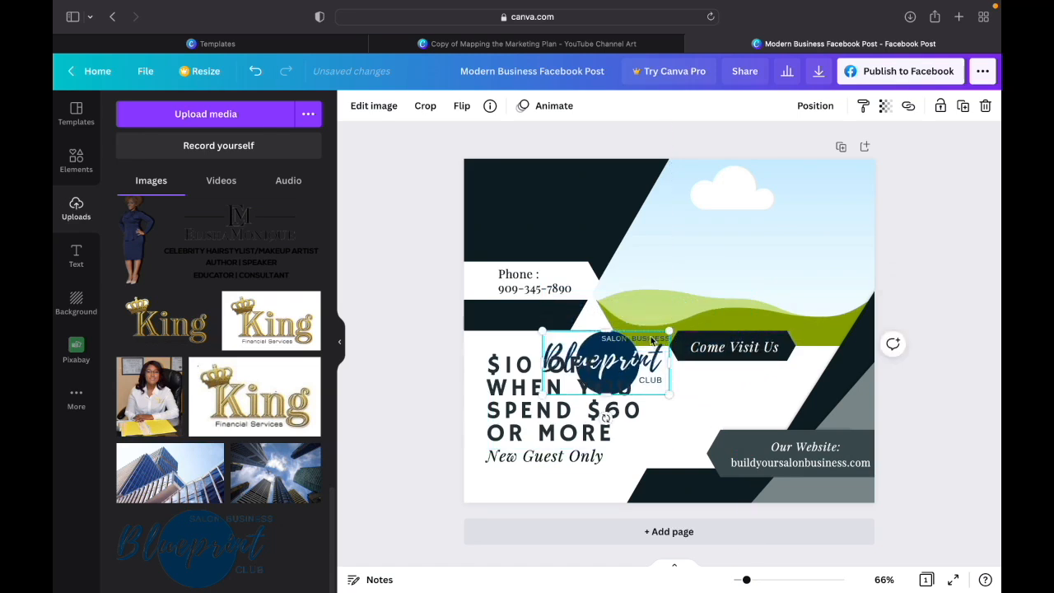
left_click(714, 391)
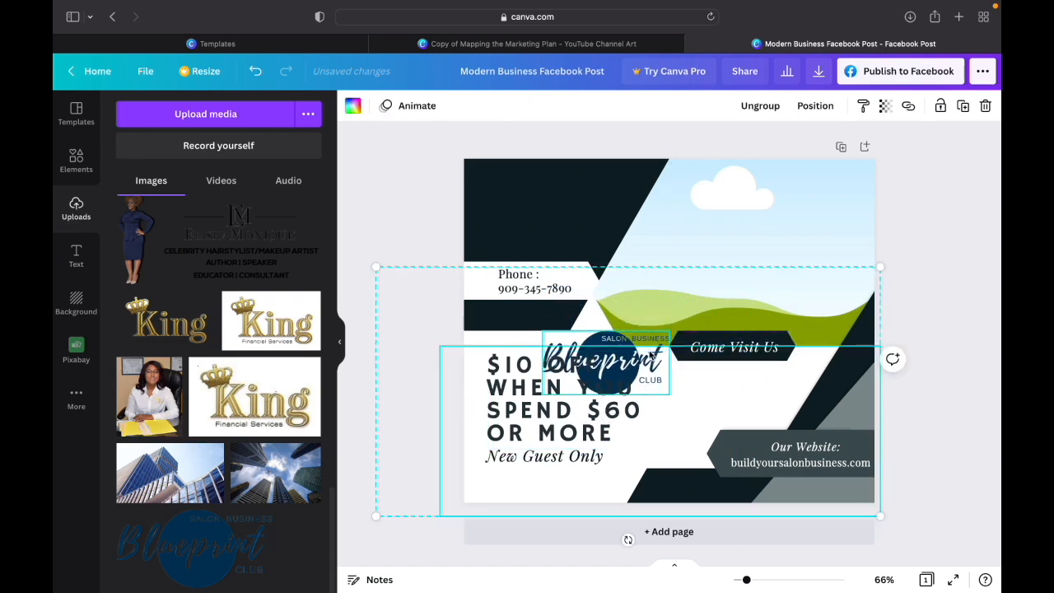
left_click(648, 344)
left_click_drag(606, 331, 536, 185)
left_click_drag(608, 168, 569, 199)
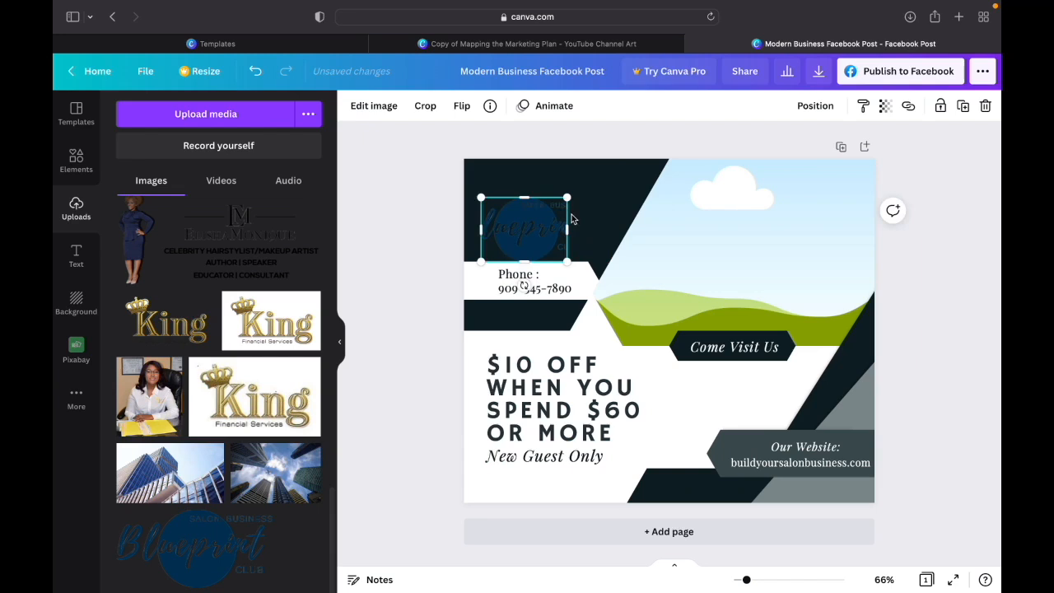
key("Delete")
- Add the uploaded Blueprint logo, scale it down proportionally and position it in the dark area above the phone number
left_click(221, 543)
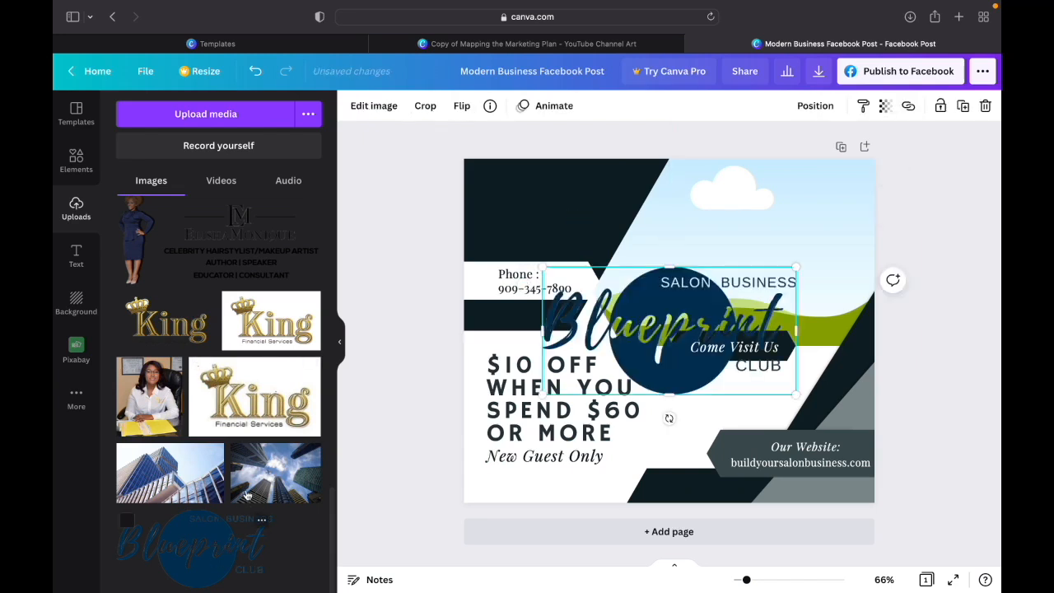
left_click(582, 293)
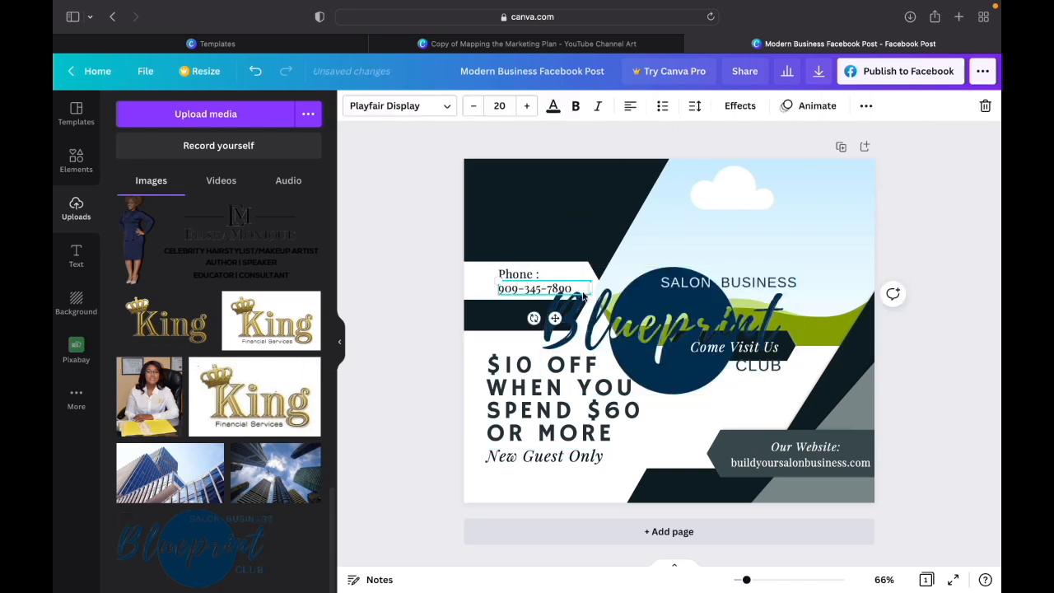
left_click_drag(743, 282, 616, 211)
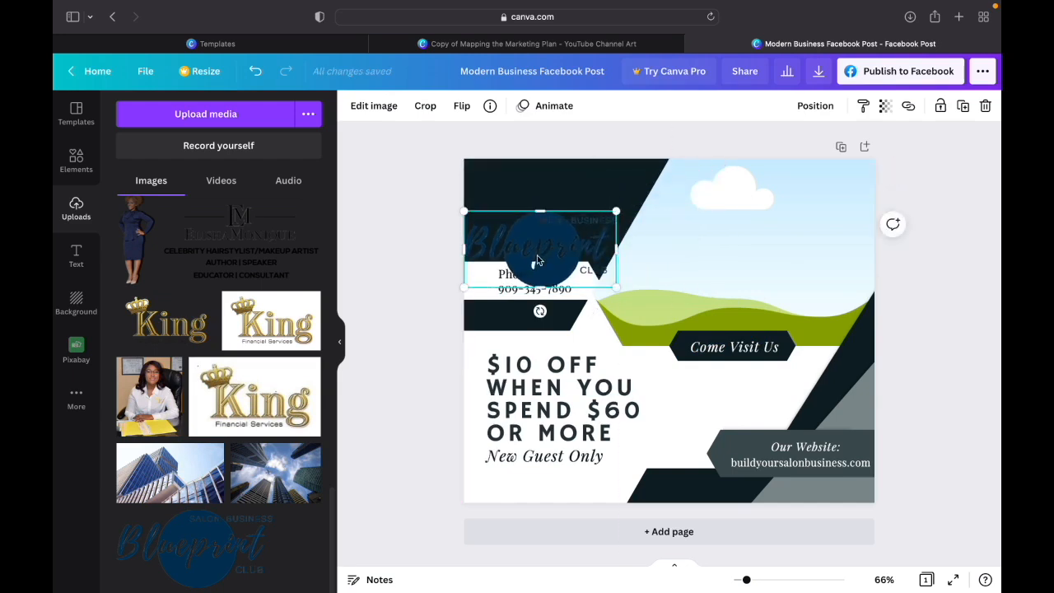
left_click_drag(539, 244, 551, 209)
left_click_drag(631, 160, 590, 203)
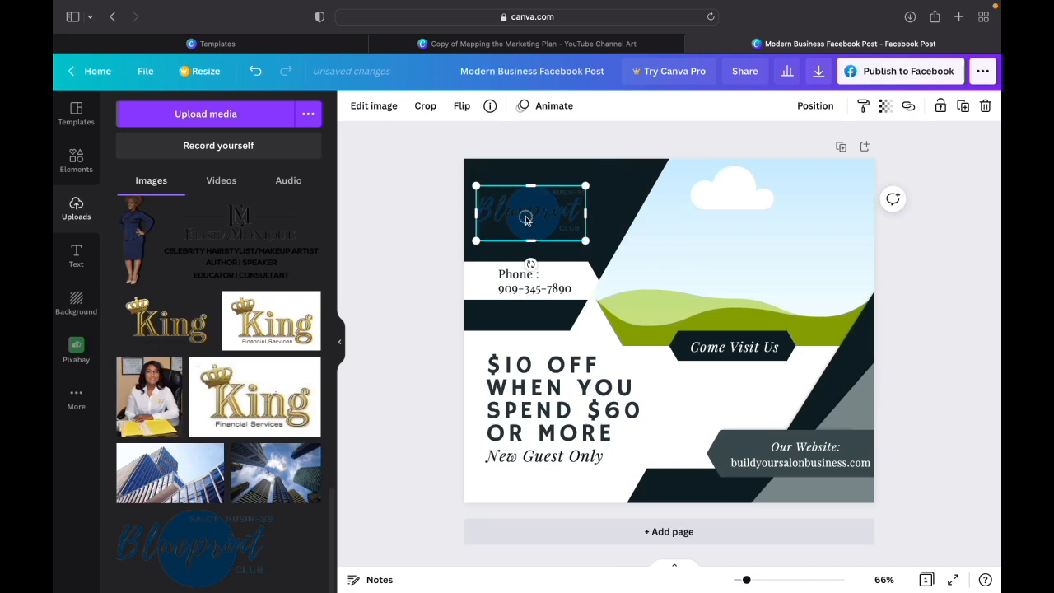
left_click_drag(527, 217, 543, 215)
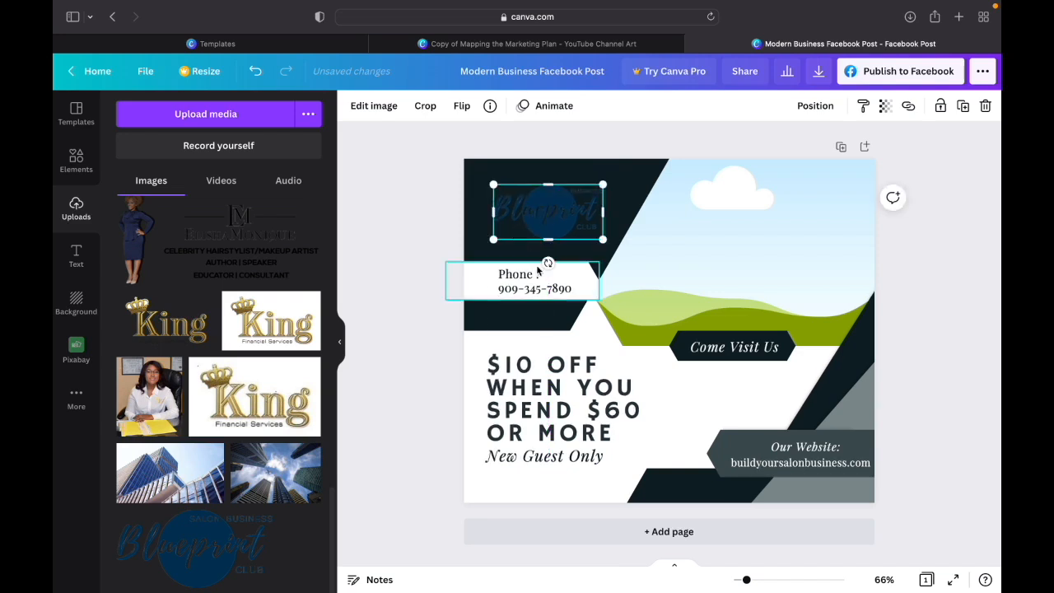
- Select the empty image frame and search the photo library for "salon"
left_click(737, 237)
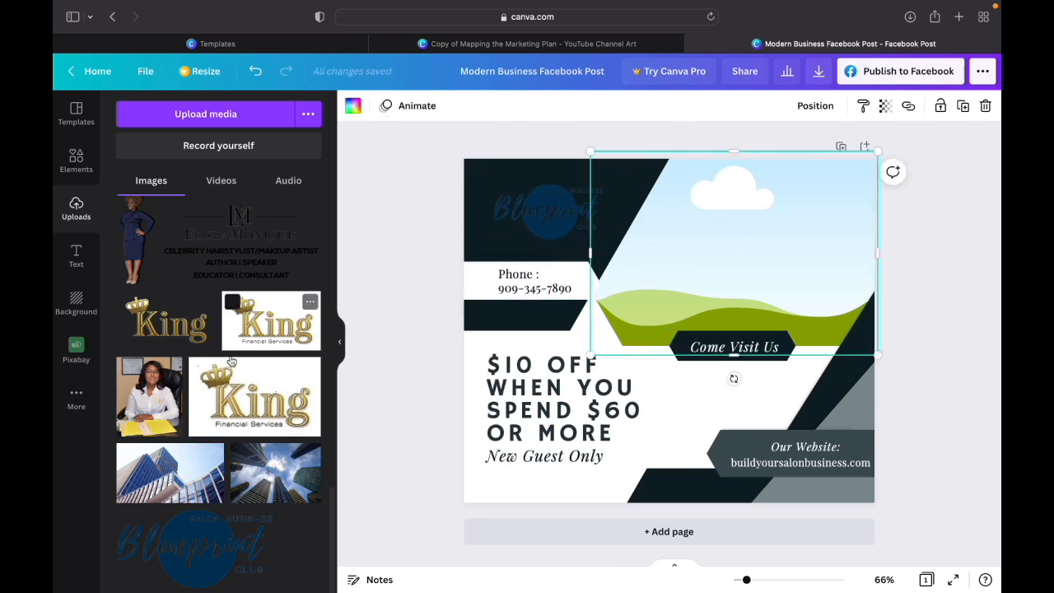
left_click(76, 158)
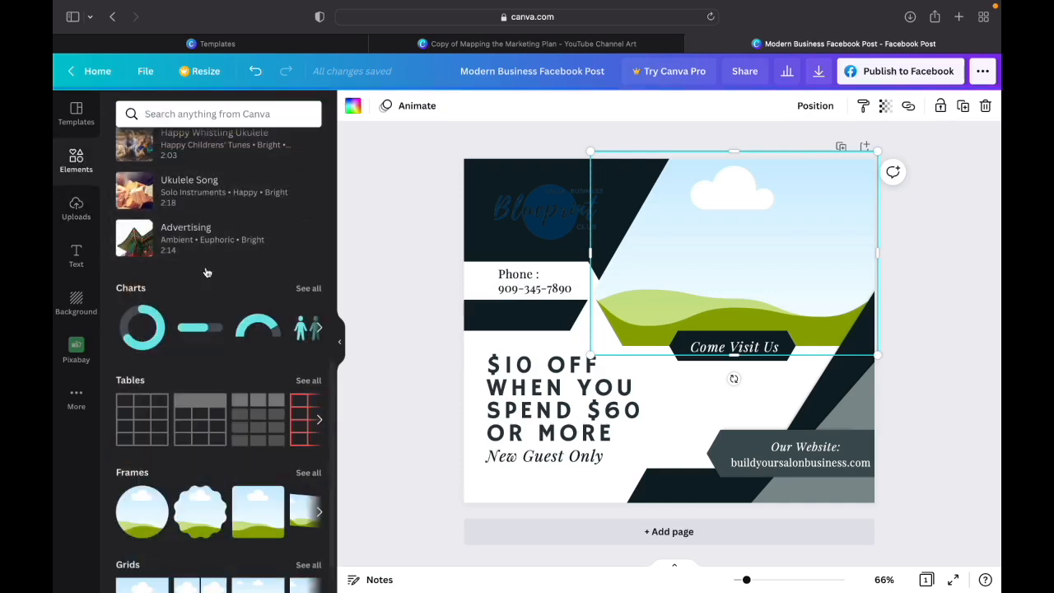
scroll(222, 272, "up", 2)
scroll(230, 283, "up", 3)
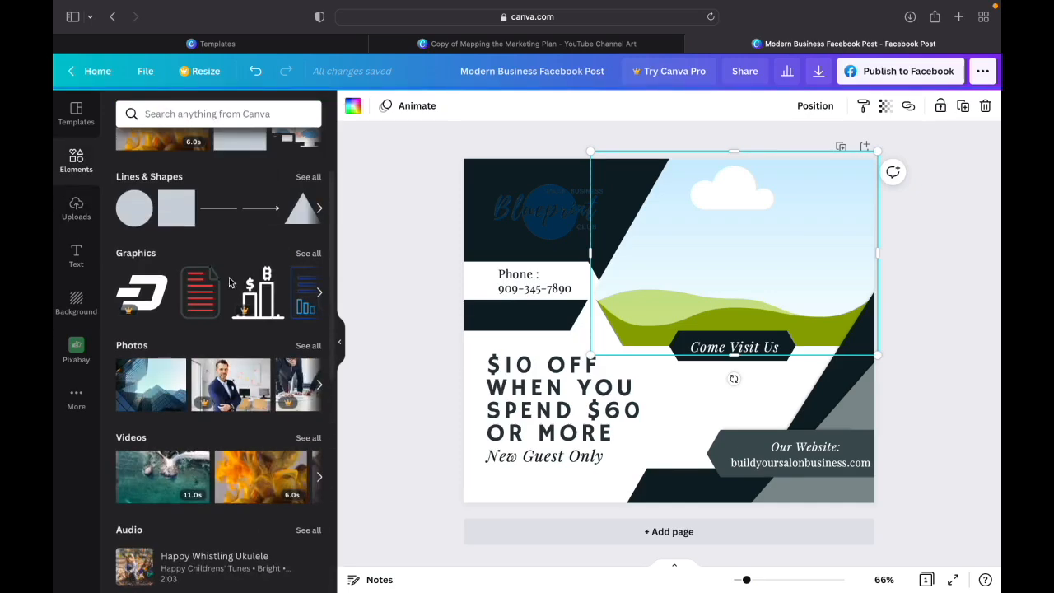
left_click(309, 346)
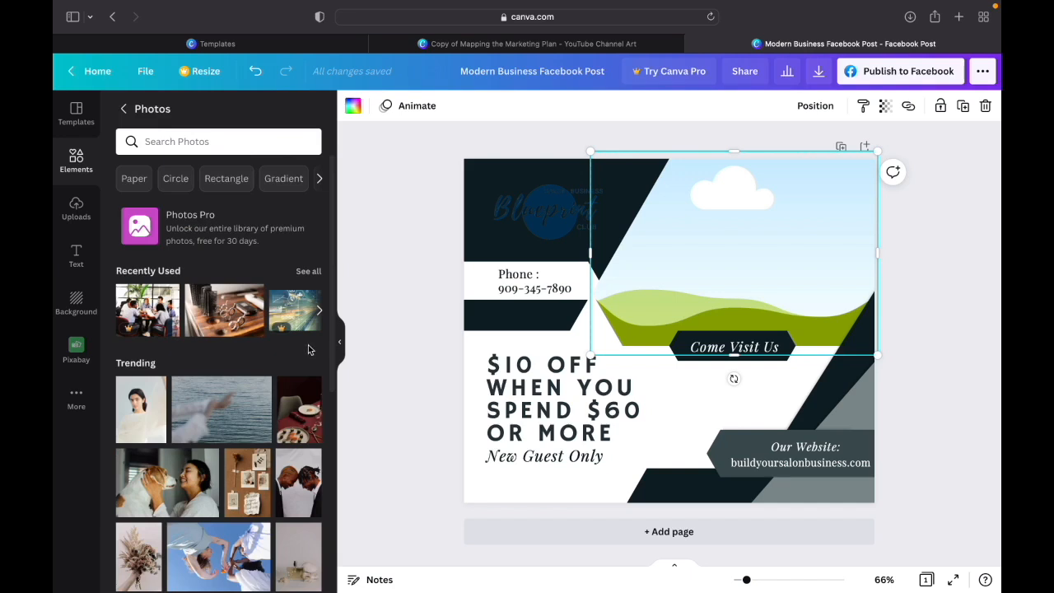
left_click(225, 142)
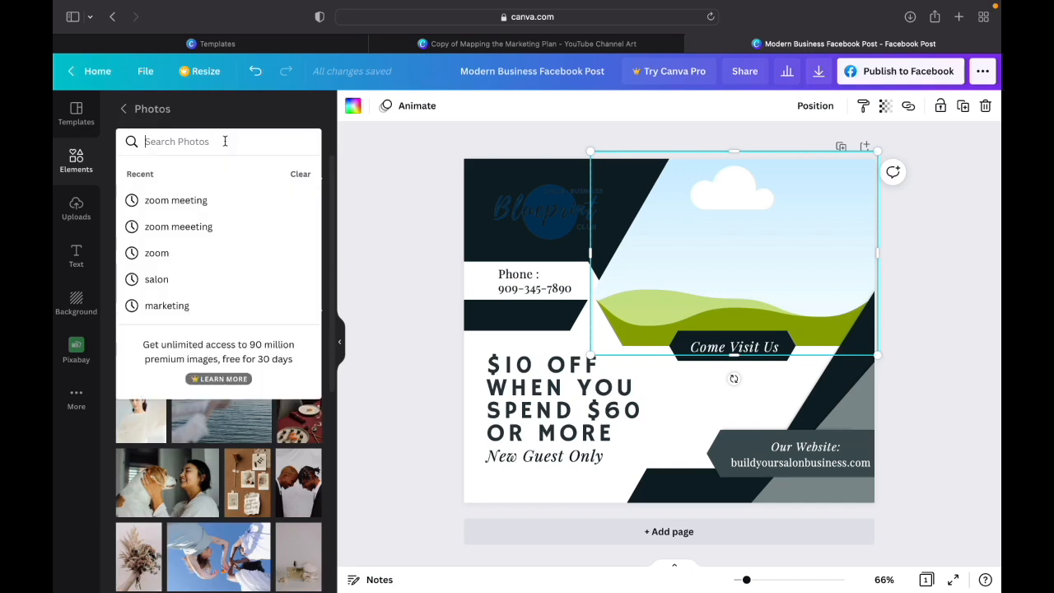
type("s")
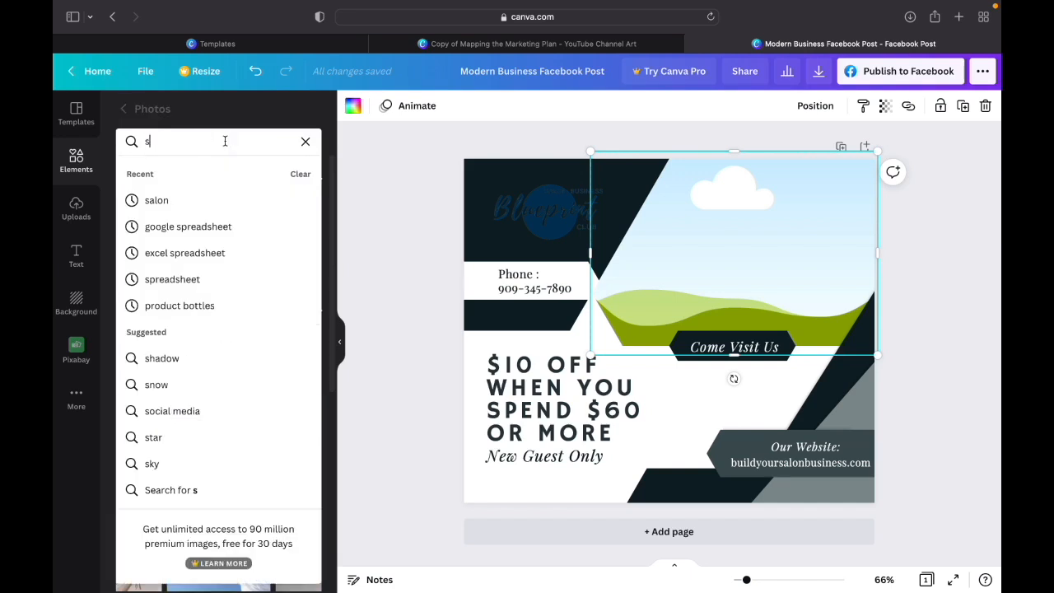
type("alon")
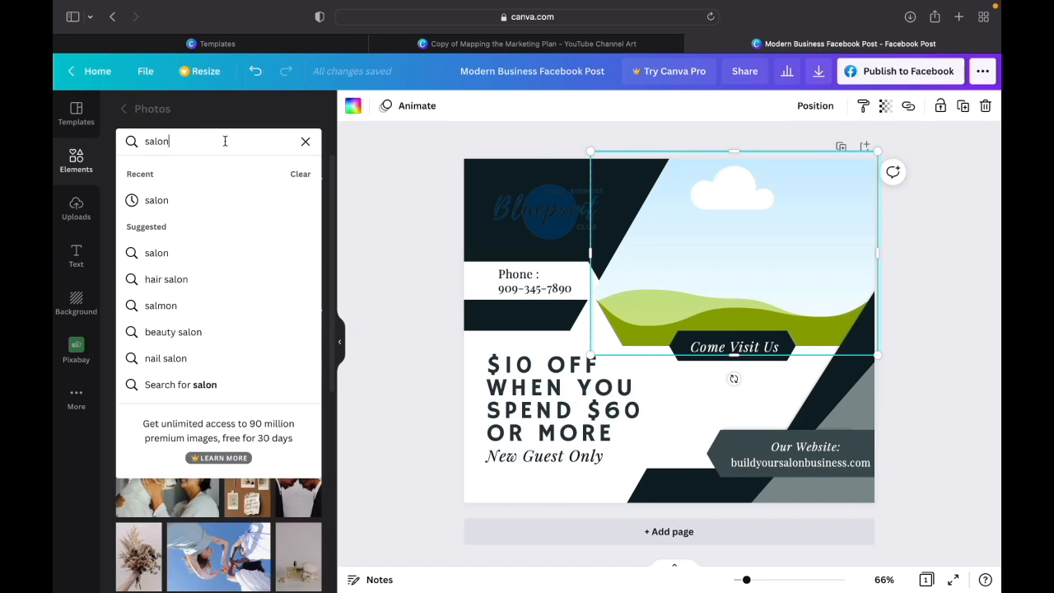
key("Return")
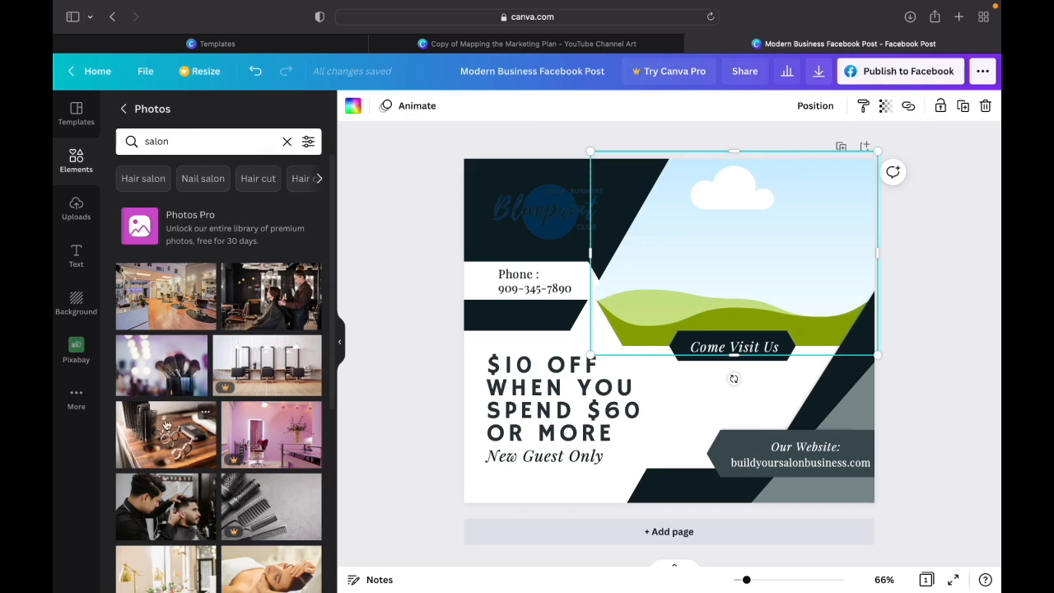
- Browse the salon photos and place the facial treatment photo, with hands beside the client's face, into the empty image frame
scroll(166, 452, "down", 6)
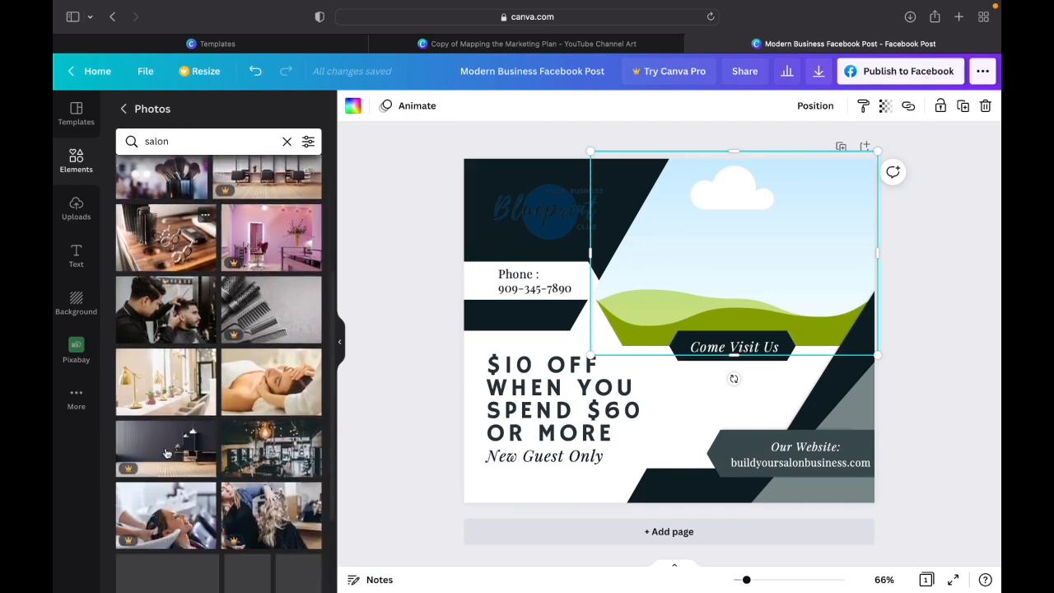
scroll(166, 452, "down", 2)
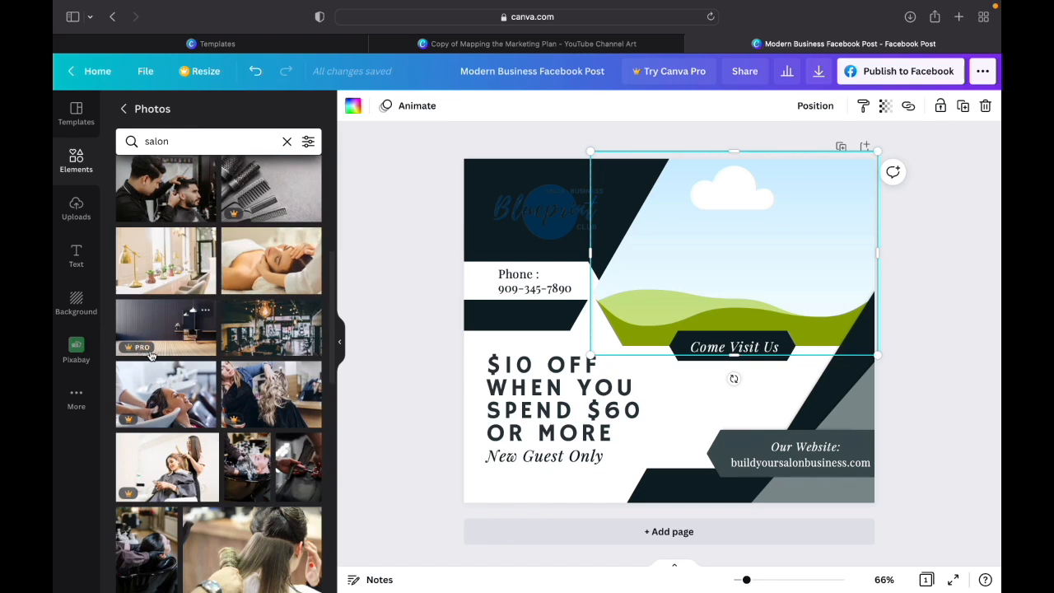
scroll(206, 444, "down", 3)
scroll(206, 475, "down", 2)
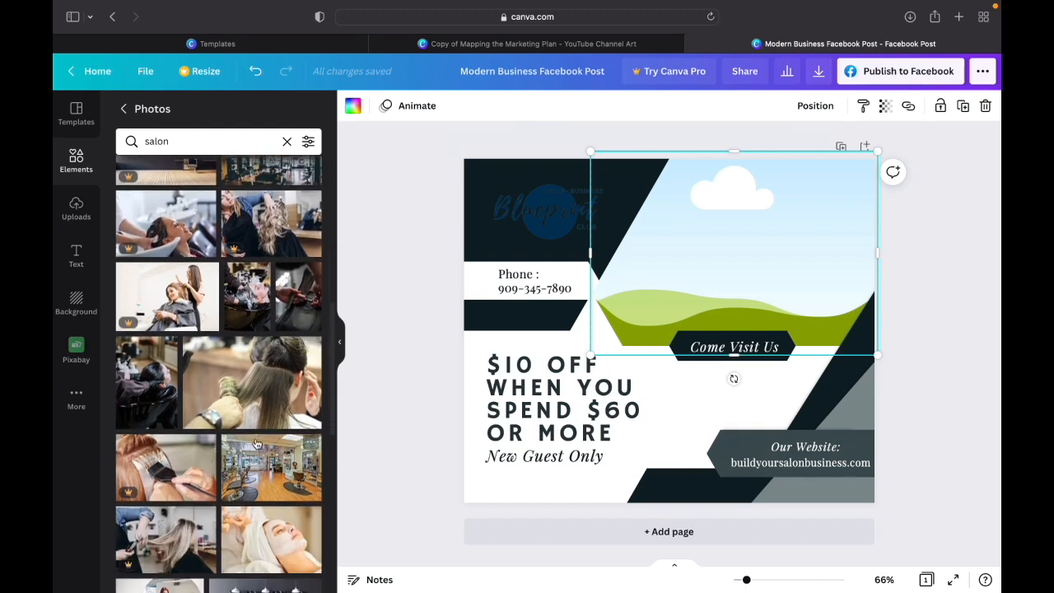
scroll(239, 418, "down", 2)
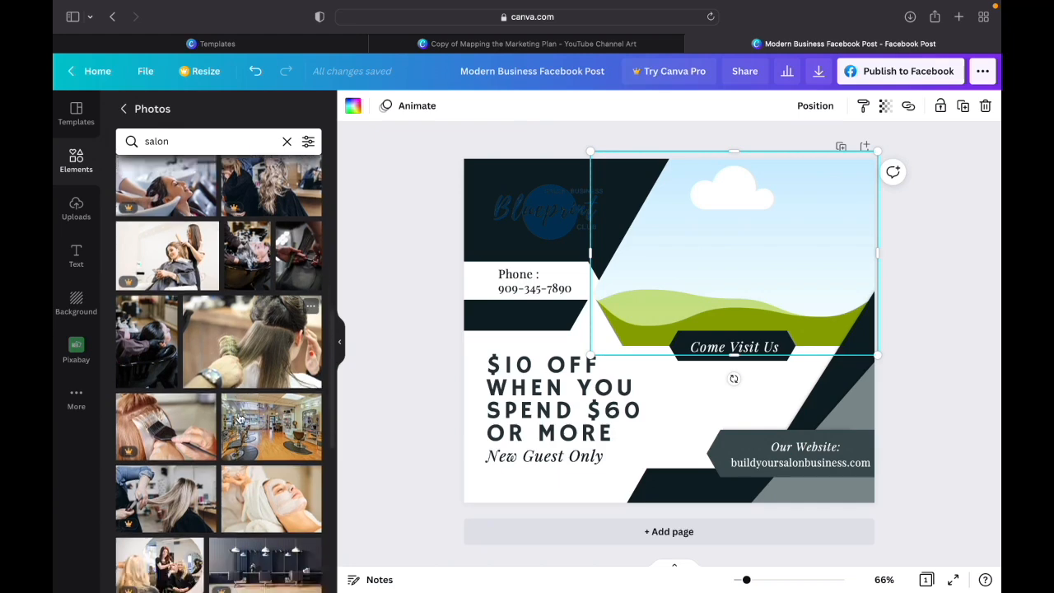
scroll(239, 419, "down", 5)
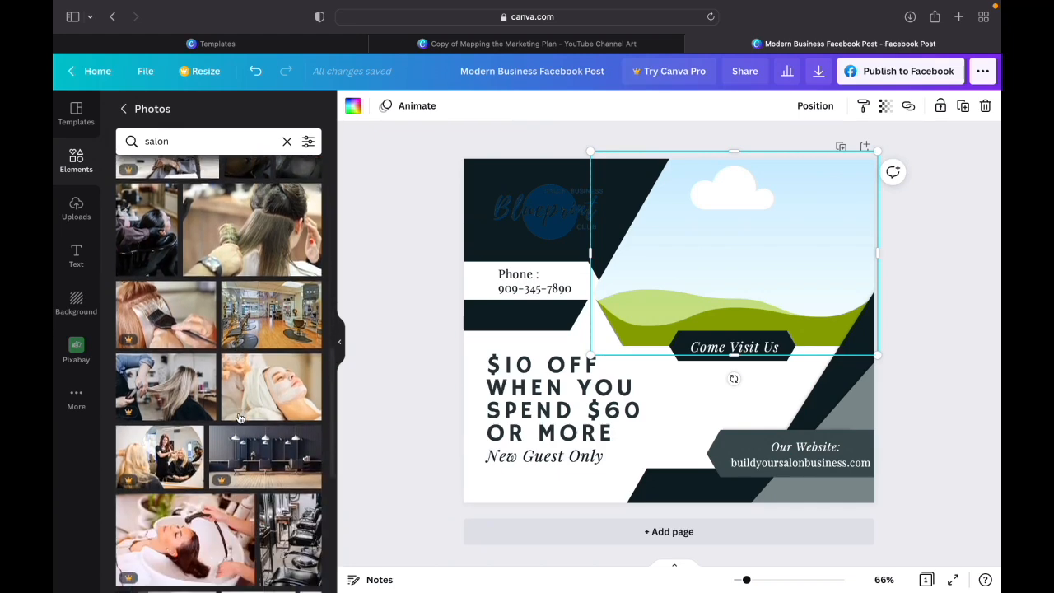
scroll(239, 418, "down", 1)
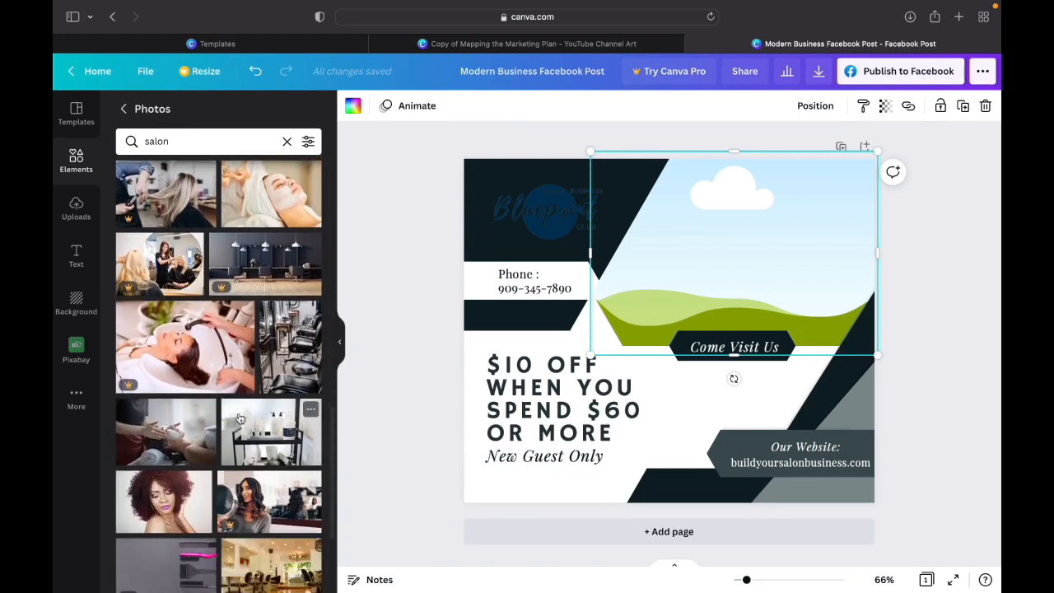
scroll(239, 418, "down", 1)
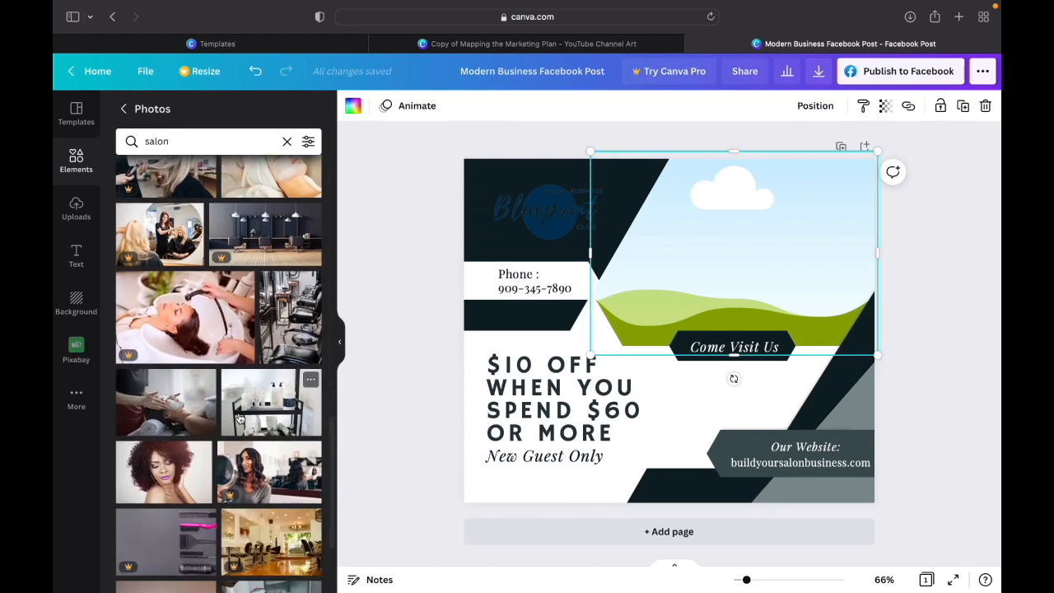
left_click(175, 410)
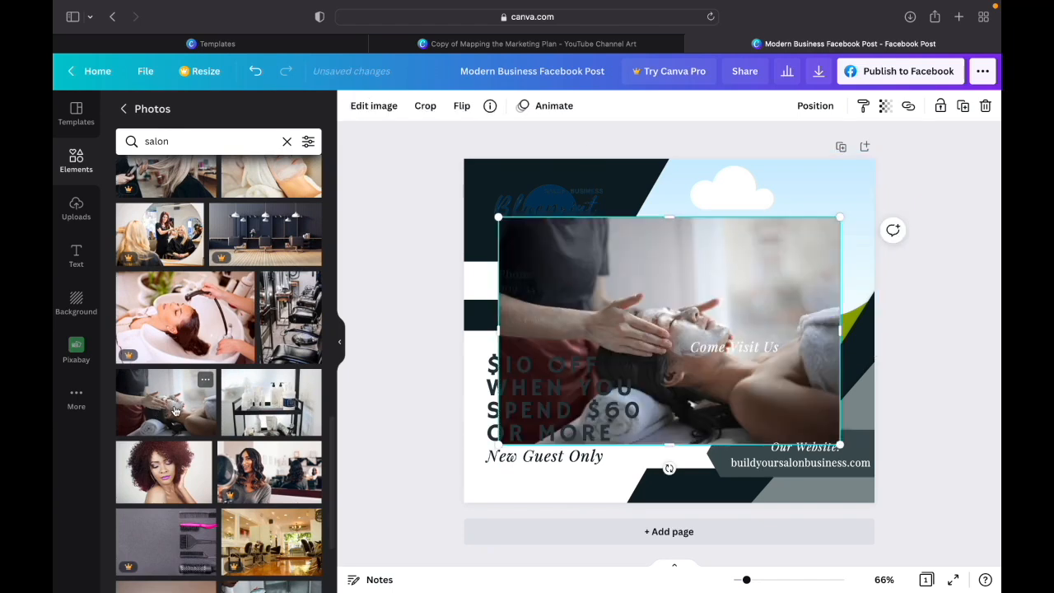
left_click_drag(706, 306, 744, 234)
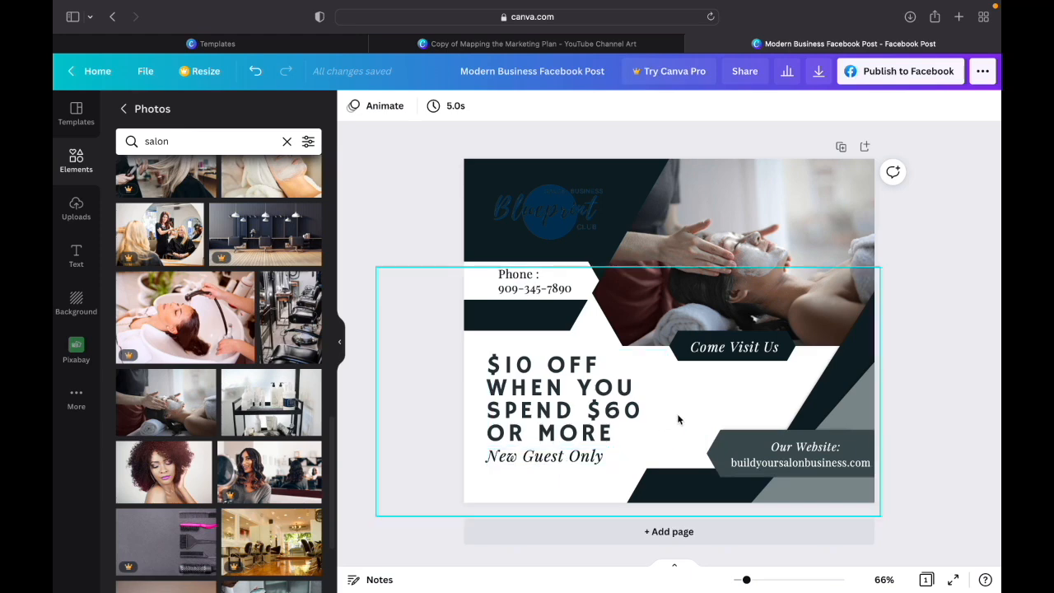
- Examine the colours of the post's background shapes, banners and offer text by selecting them one after another
left_click(471, 211)
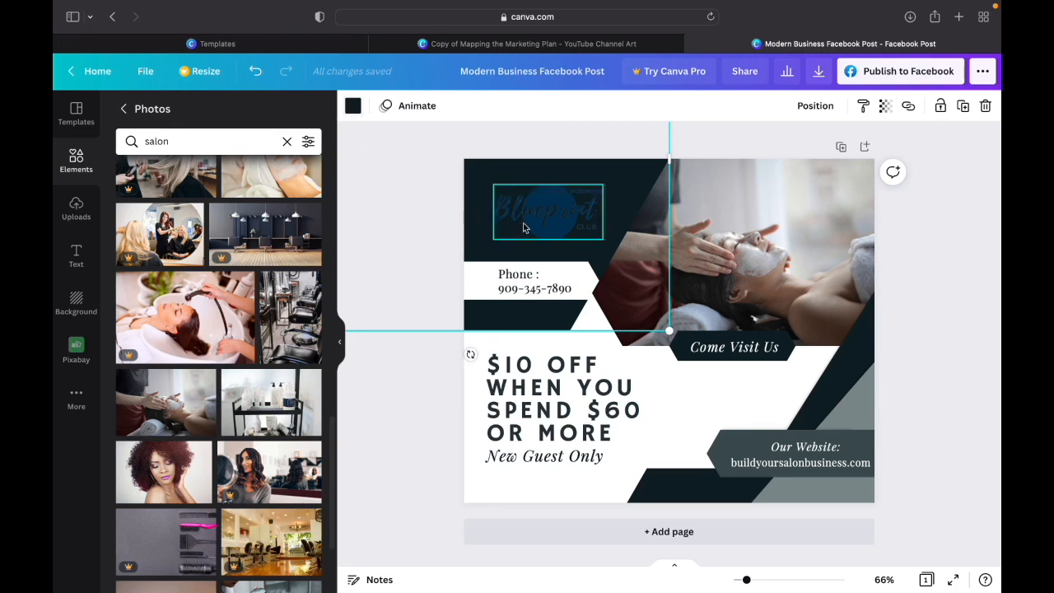
left_click(840, 372)
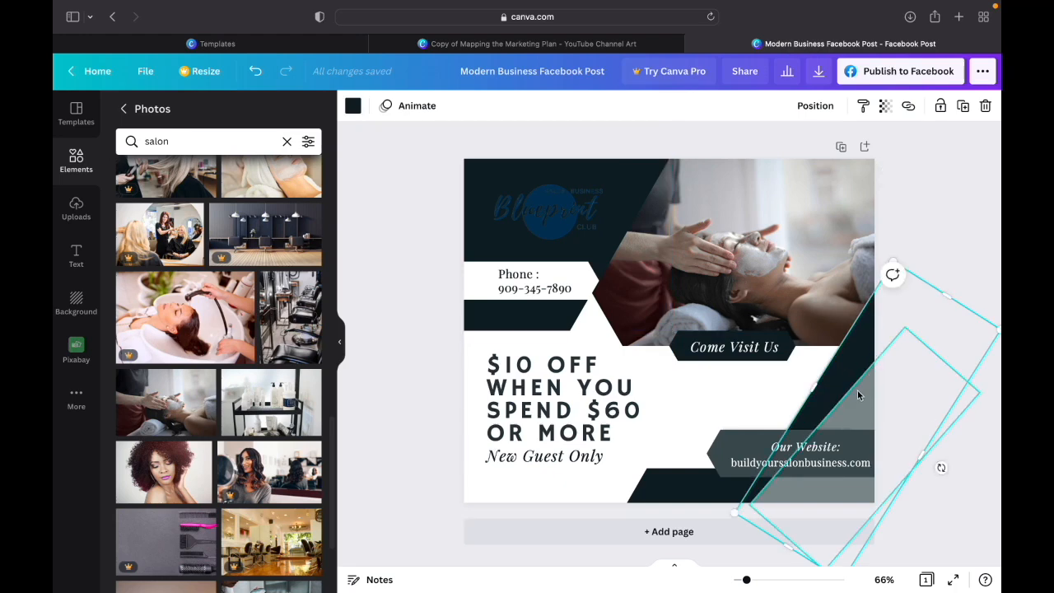
left_click(857, 389)
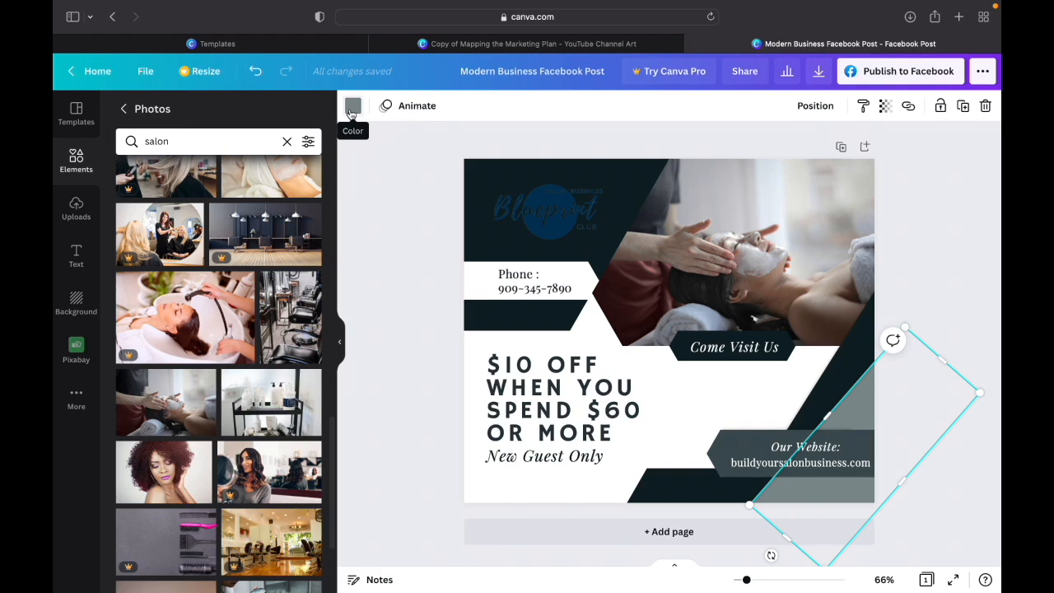
left_click(837, 368)
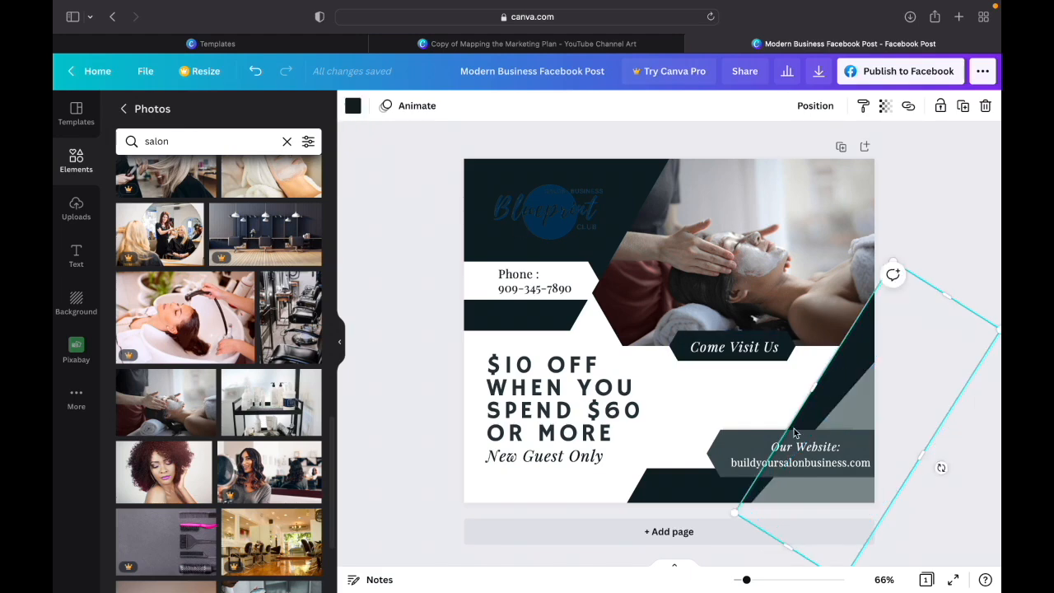
left_click(740, 450)
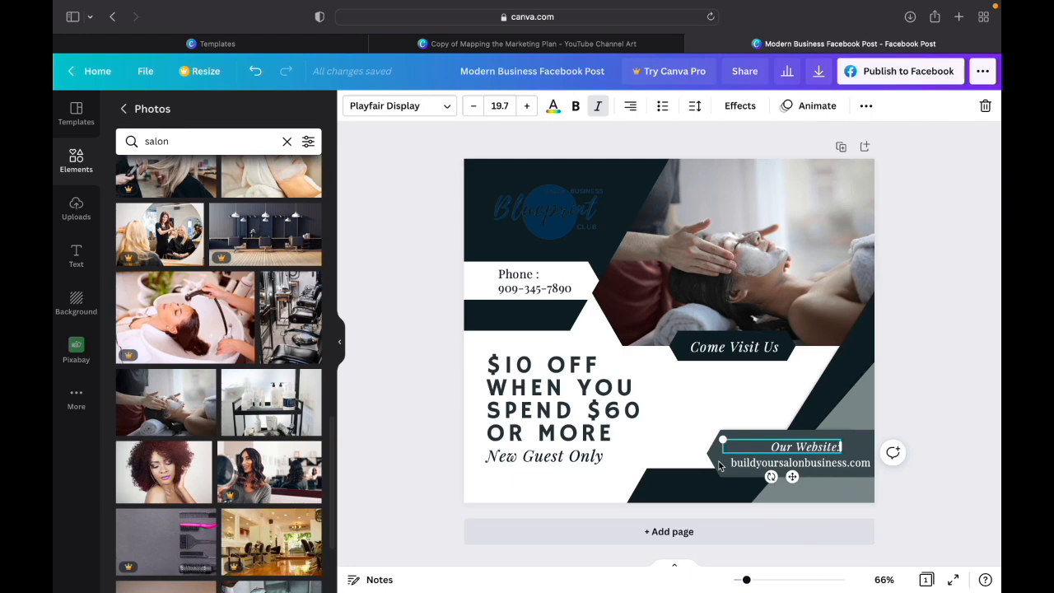
left_click(688, 495)
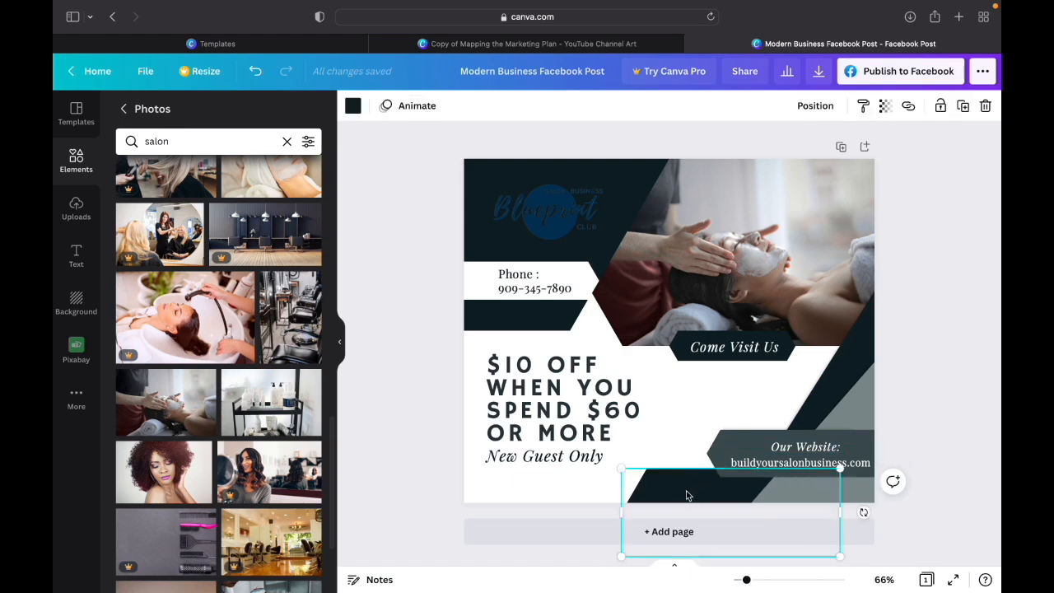
left_click(713, 441)
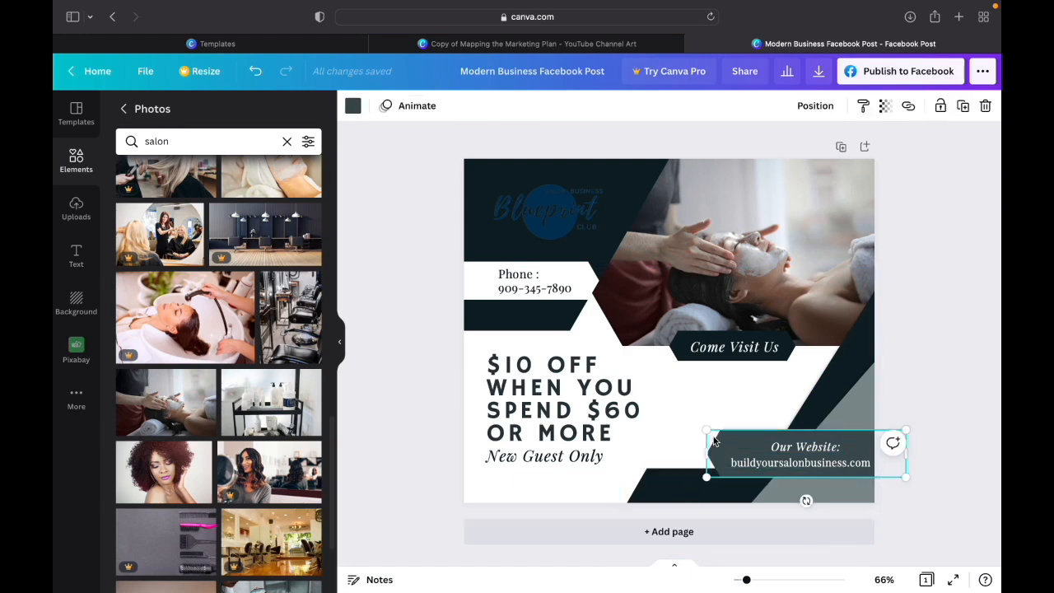
left_click(679, 358)
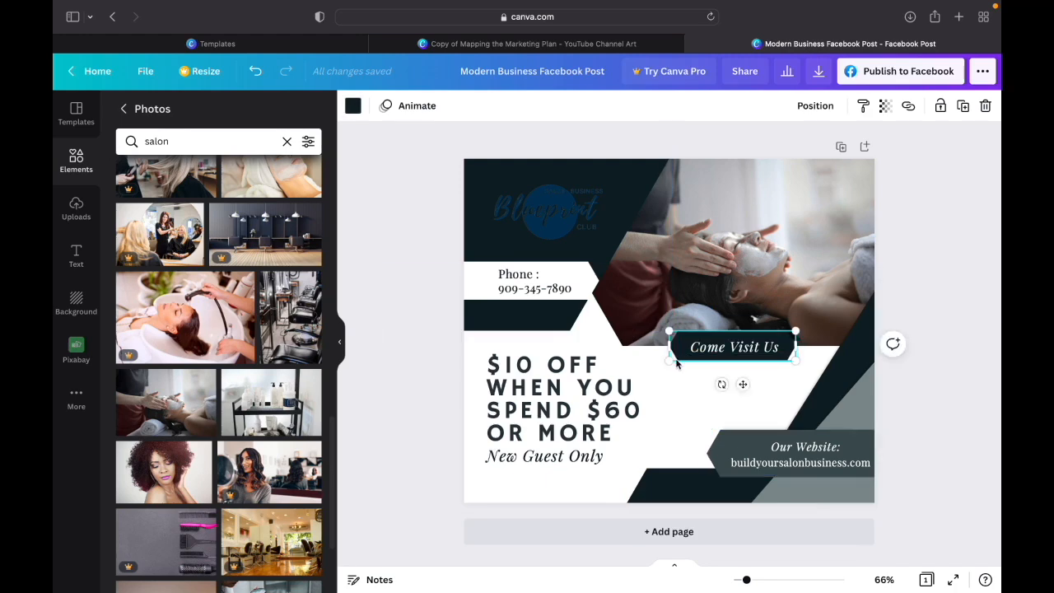
left_click(545, 328)
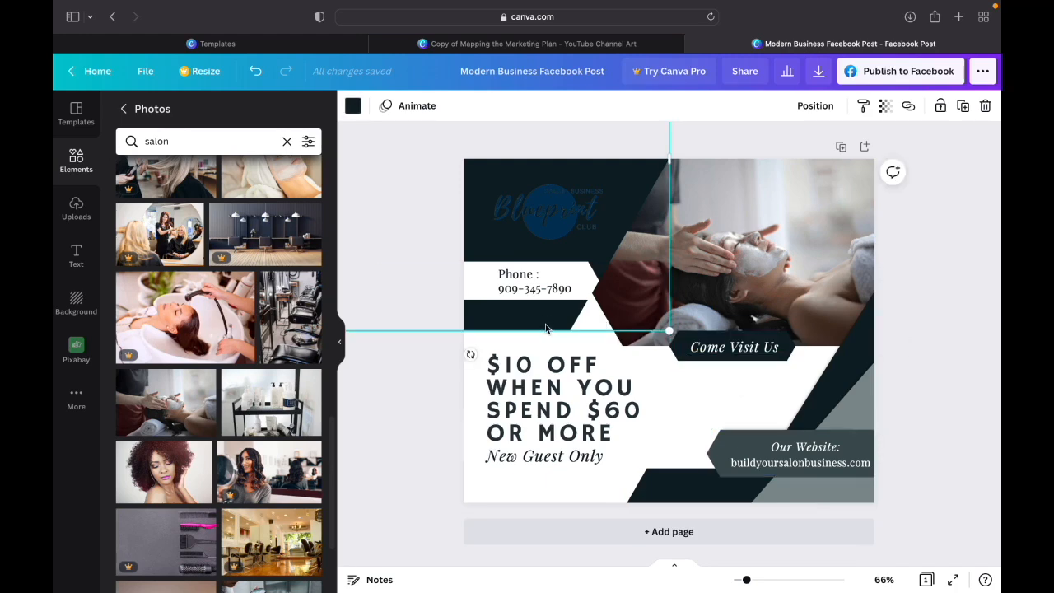
left_click(555, 389)
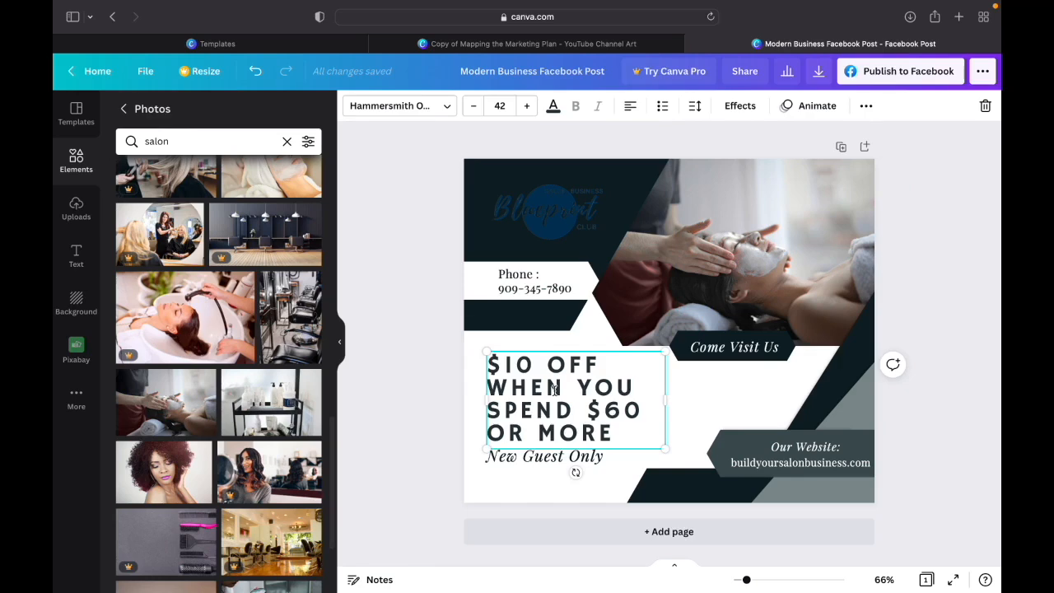
- Select the dark shape behind the logo and show the colour swatches available for it
left_click(478, 247)
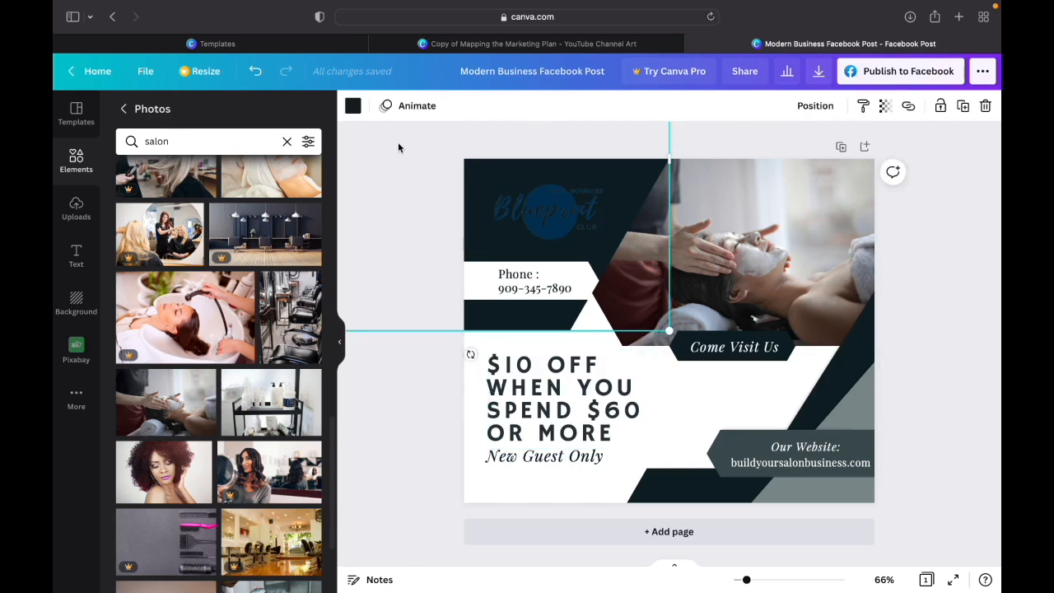
left_click(353, 106)
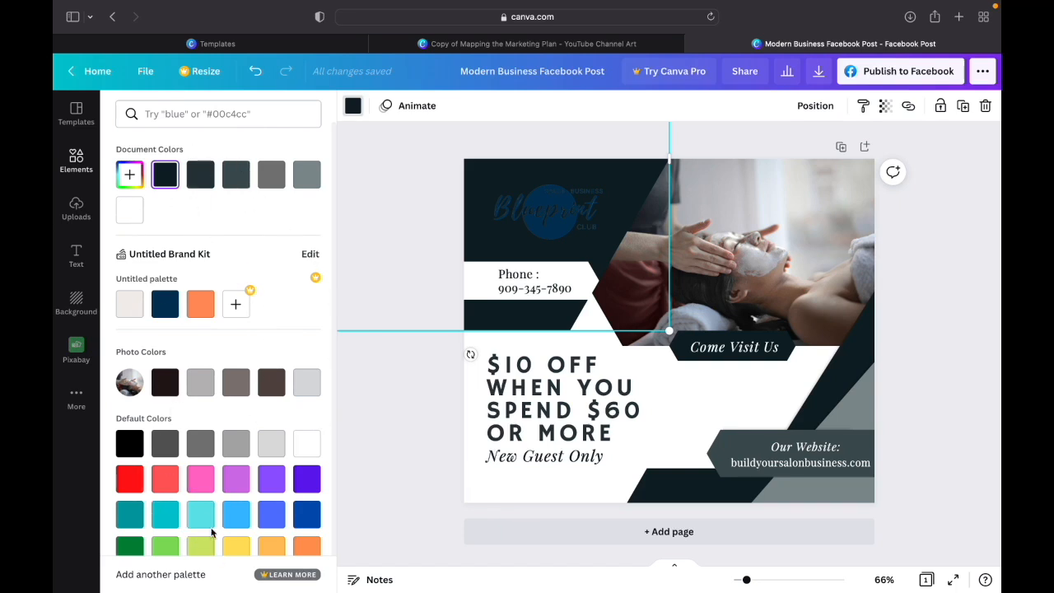
scroll(210, 532, "down", 1)
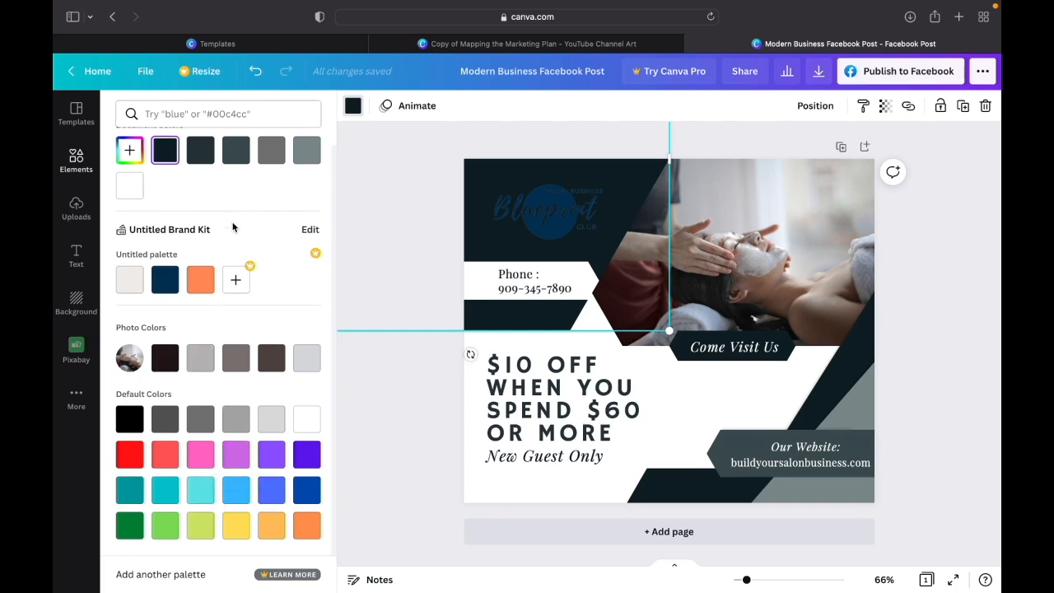
- Review the Brand Kit's logo, colour palette and font sections, and return to the design
left_click(309, 230)
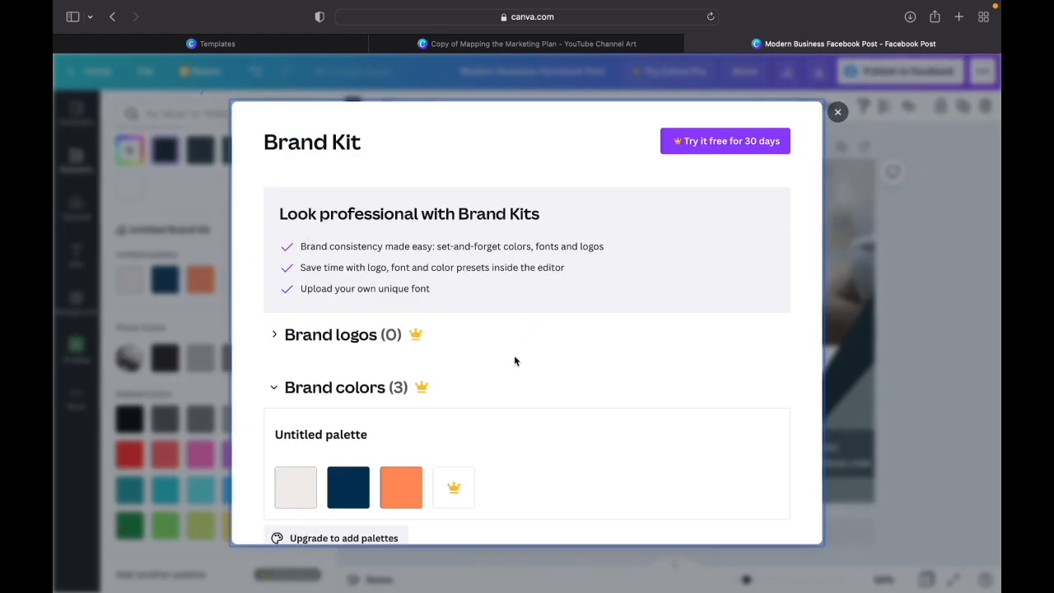
scroll(515, 358, "down", 3)
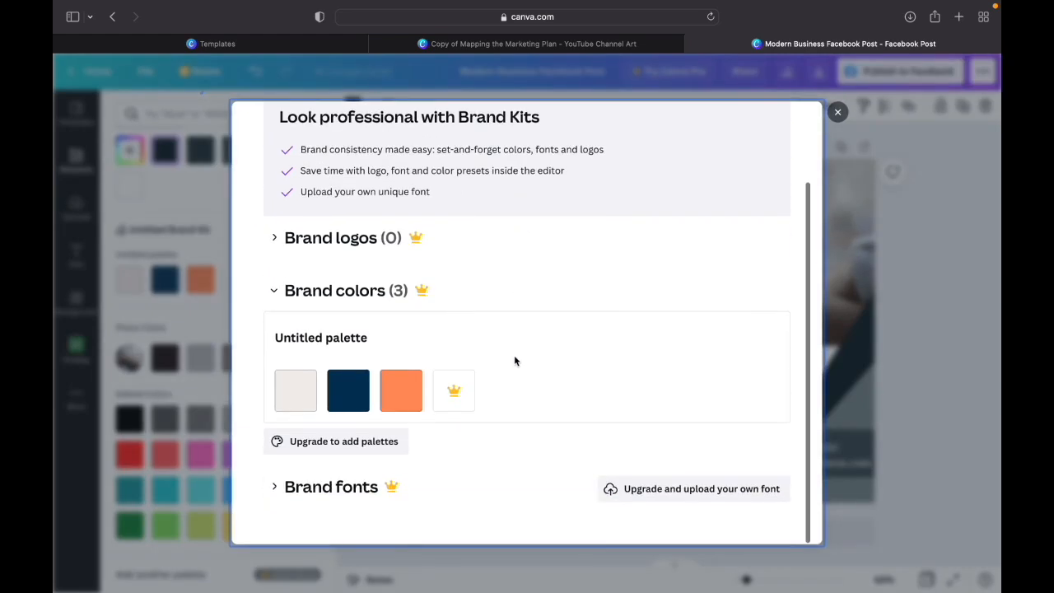
scroll(515, 360, "up", 3)
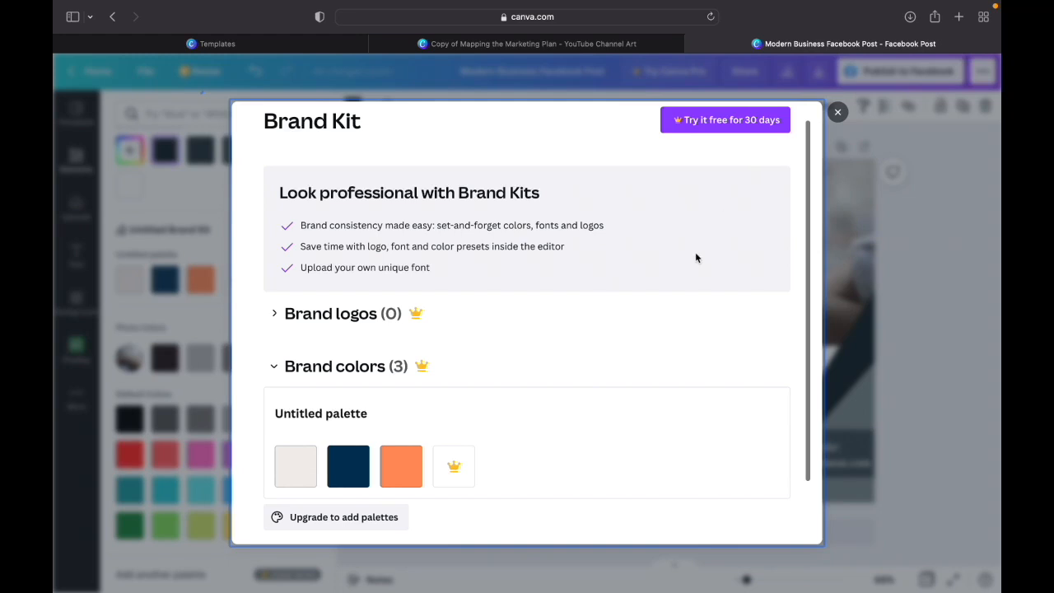
left_click(837, 115)
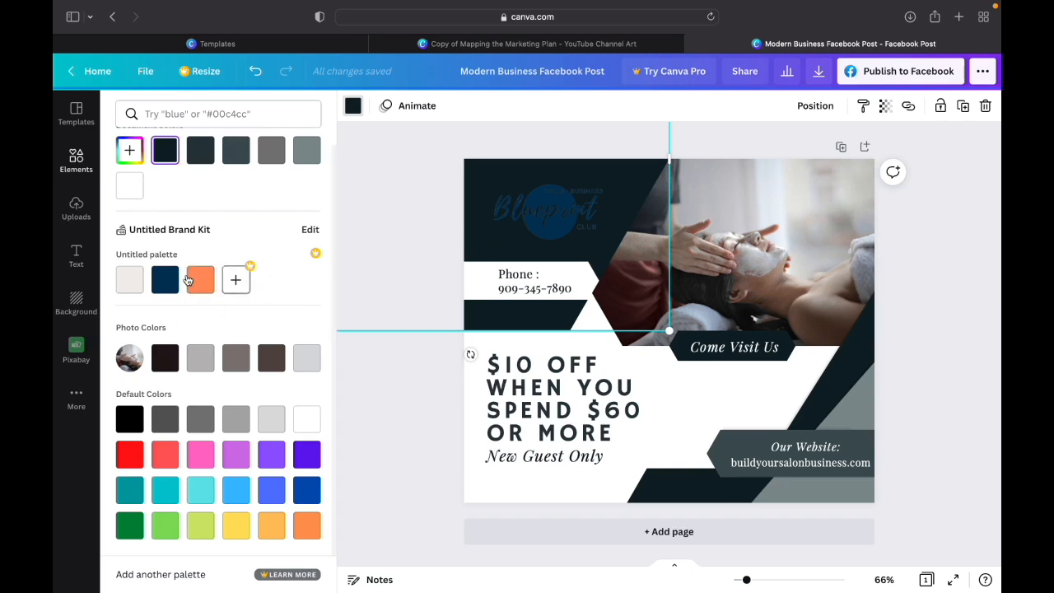
- Recolour the shape behind the logo with the light beige brand colour and the "Come Visit Us" banner with the orange one
left_click(129, 282)
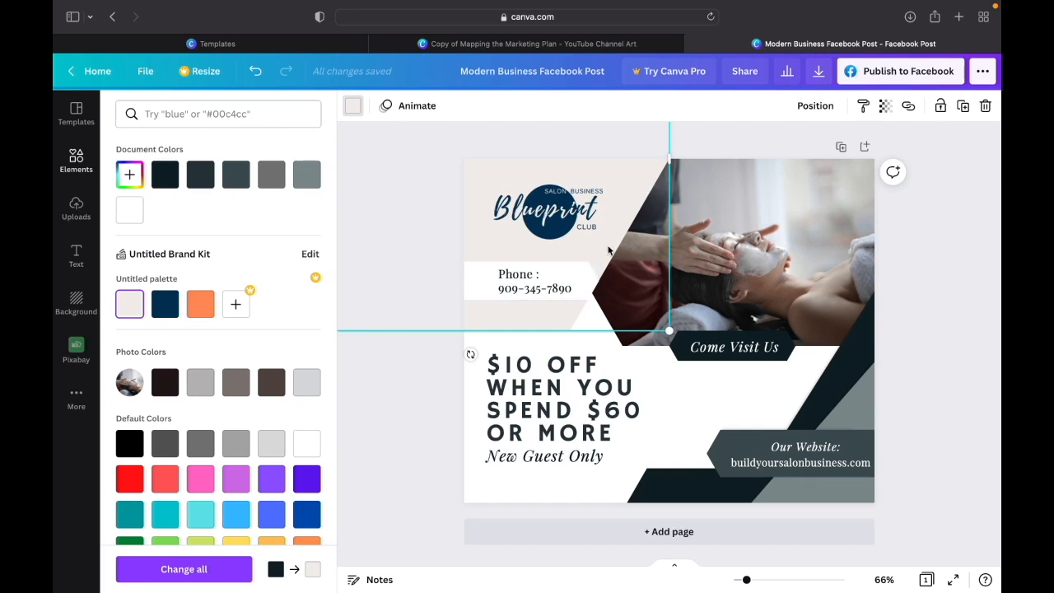
left_click(784, 360)
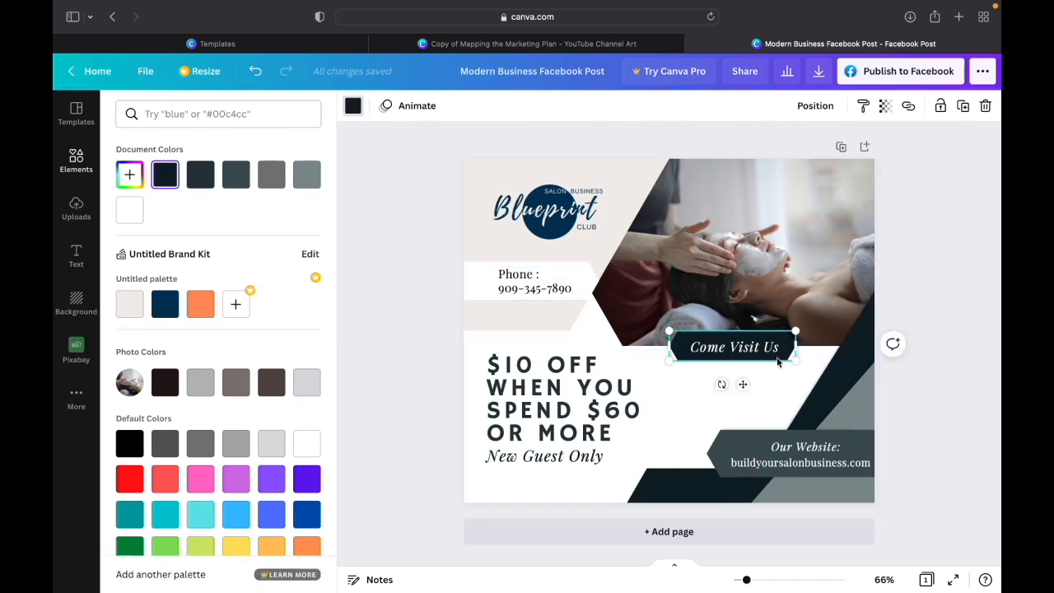
left_click(204, 307)
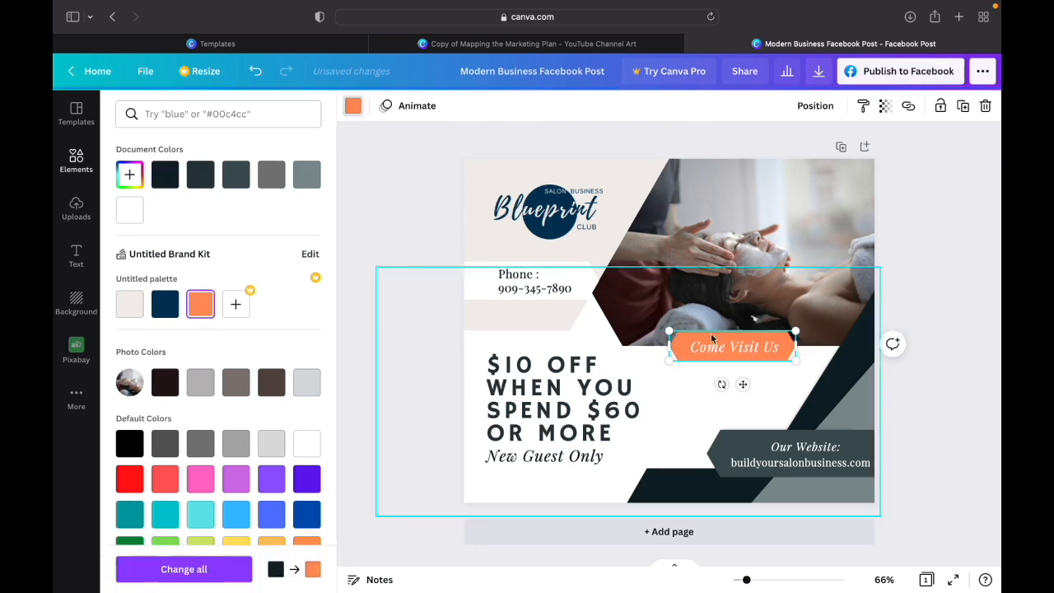
- Recolour the dark bottom shape and dark diagonal shape with the navy brand colour, and the grey corner shape with light beige #f2edea
left_click(671, 493)
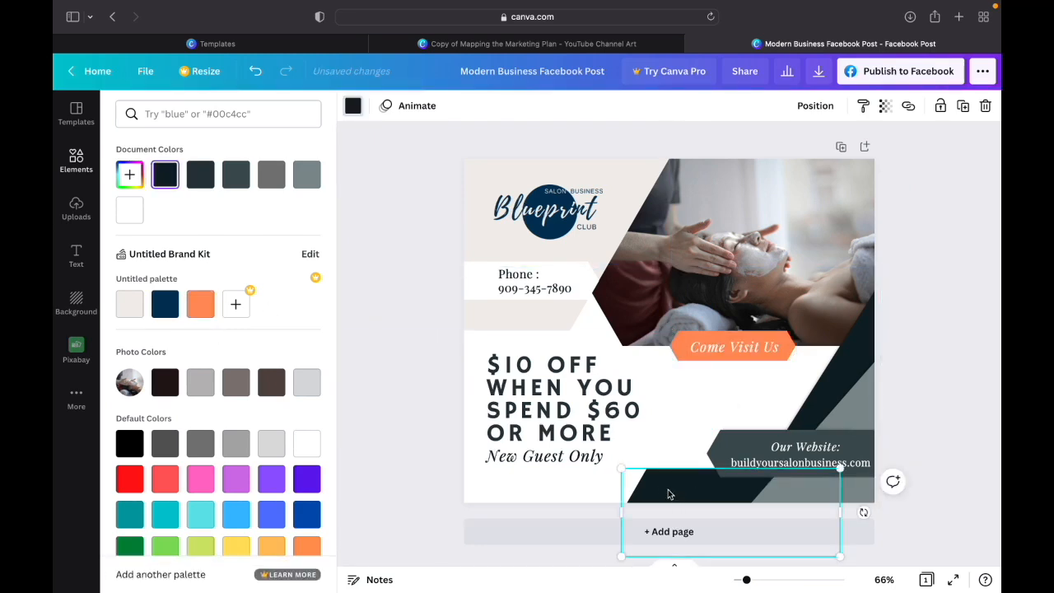
left_click(164, 304)
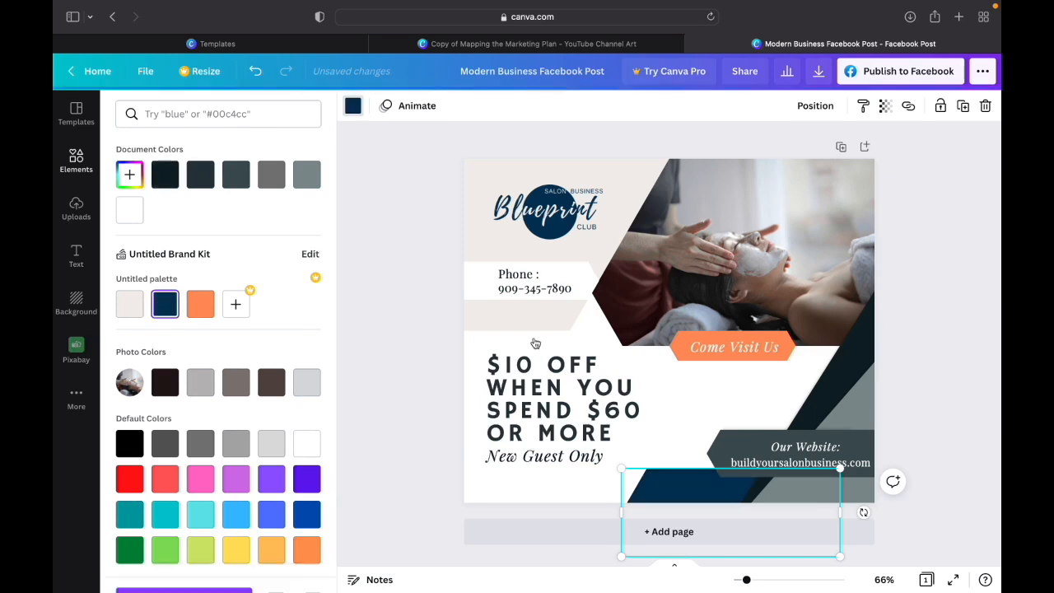
left_click(860, 337)
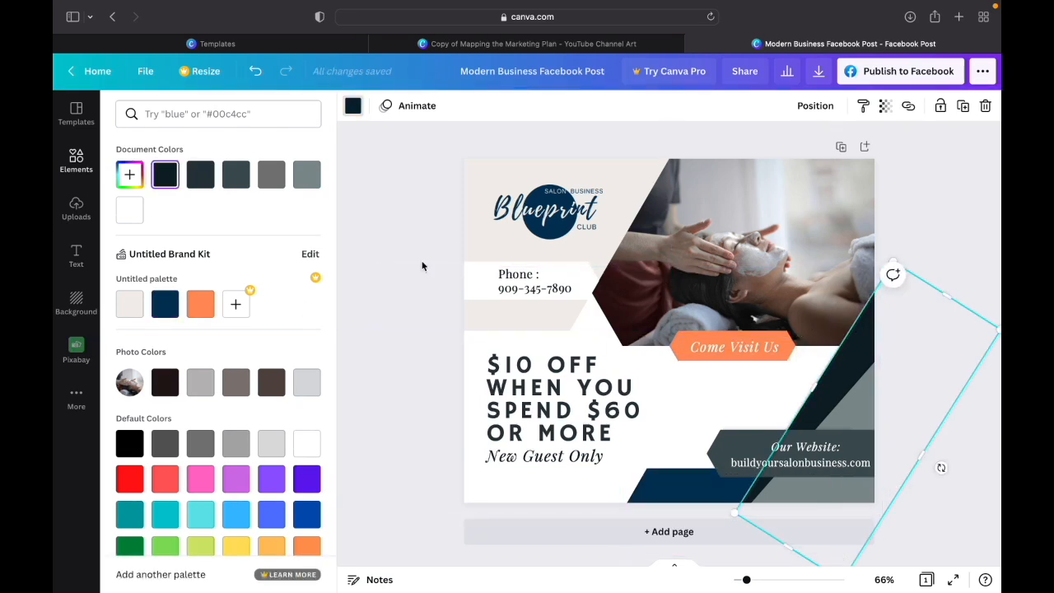
left_click(168, 309)
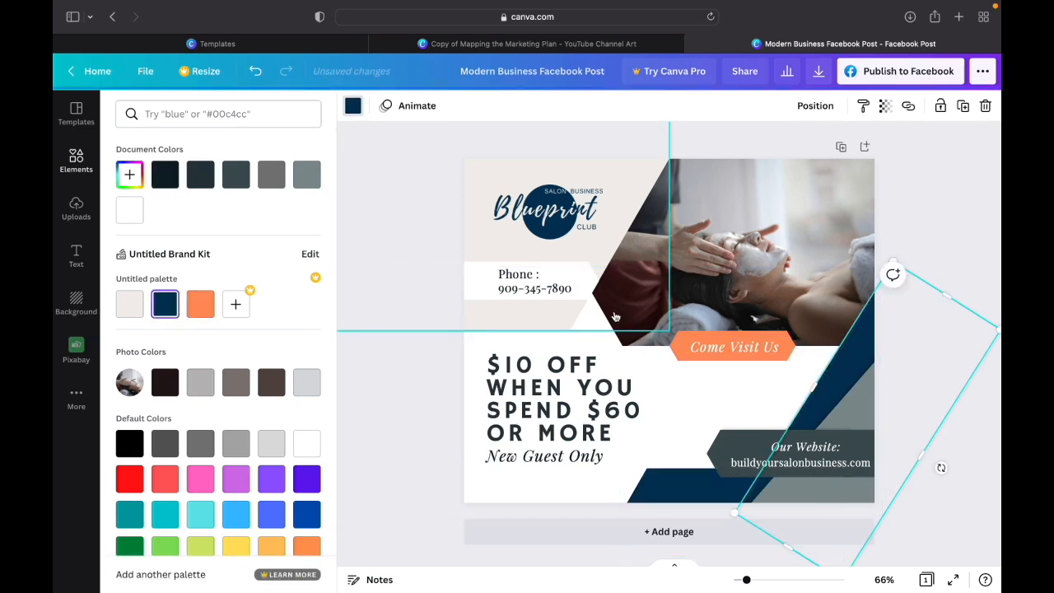
left_click(865, 409)
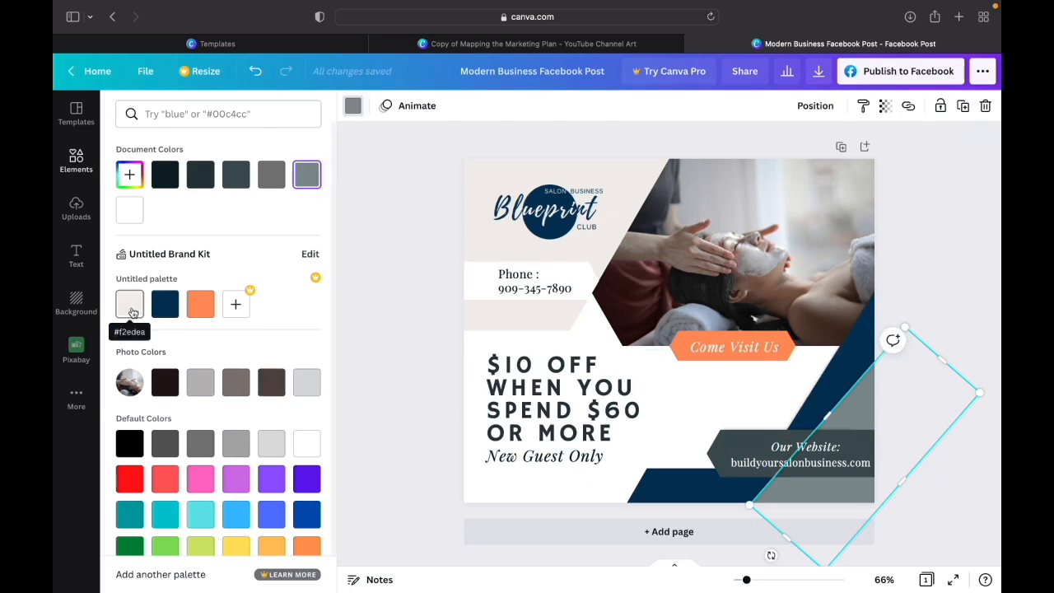
left_click(130, 304)
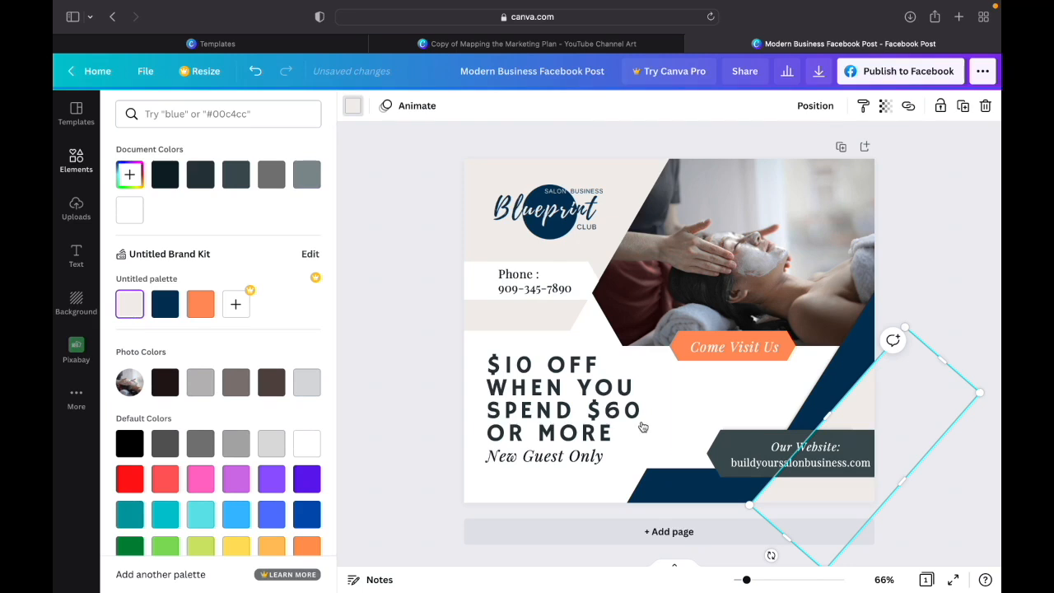
- Recolour the "Our Website" banner and the phone number banner with the orange brand colour #ff8b57
left_click(710, 452)
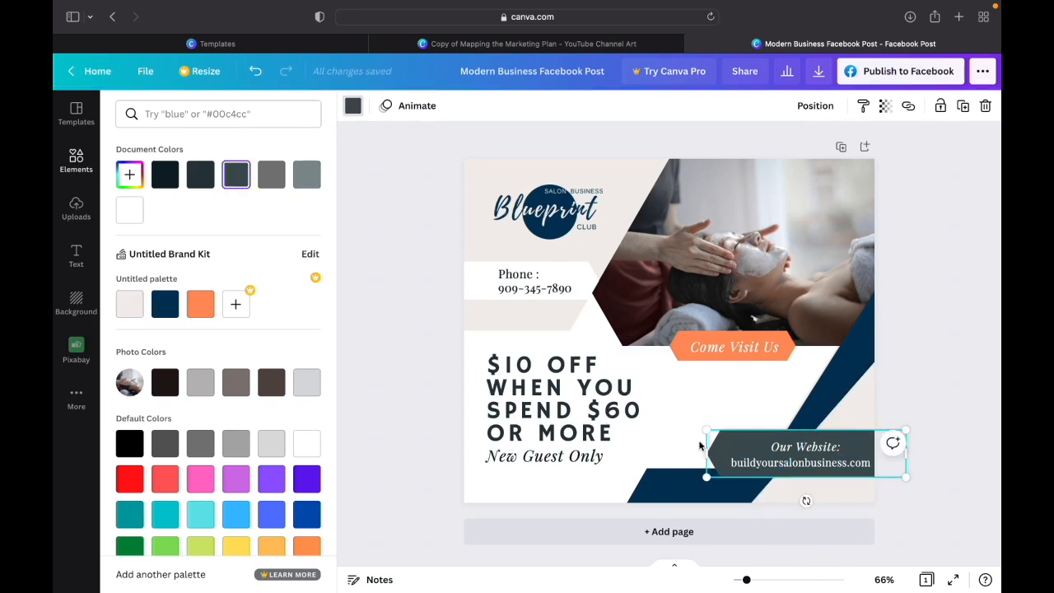
left_click(199, 306)
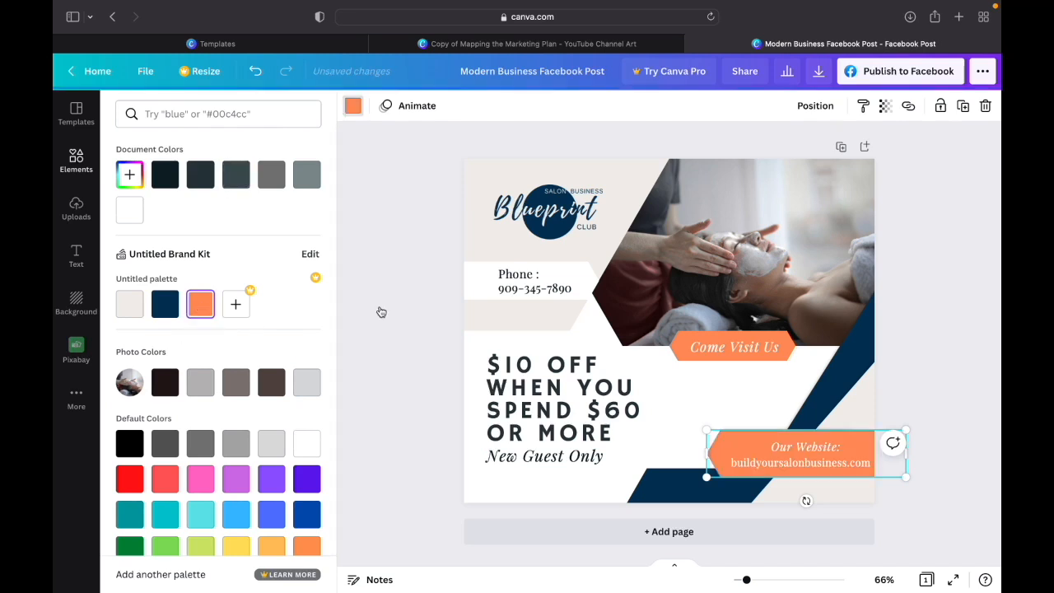
left_click(484, 290)
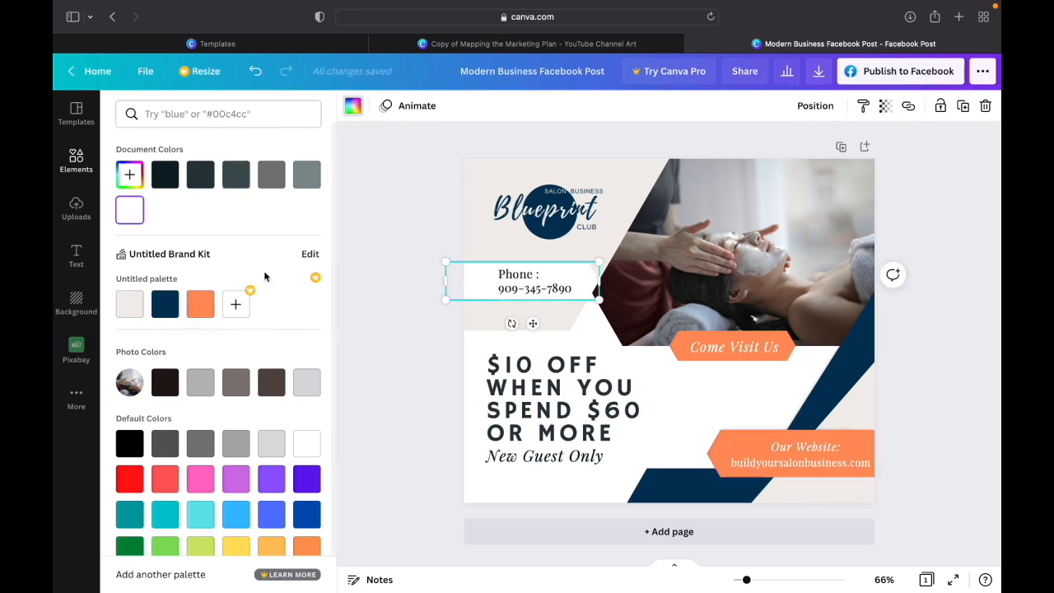
left_click(200, 304)
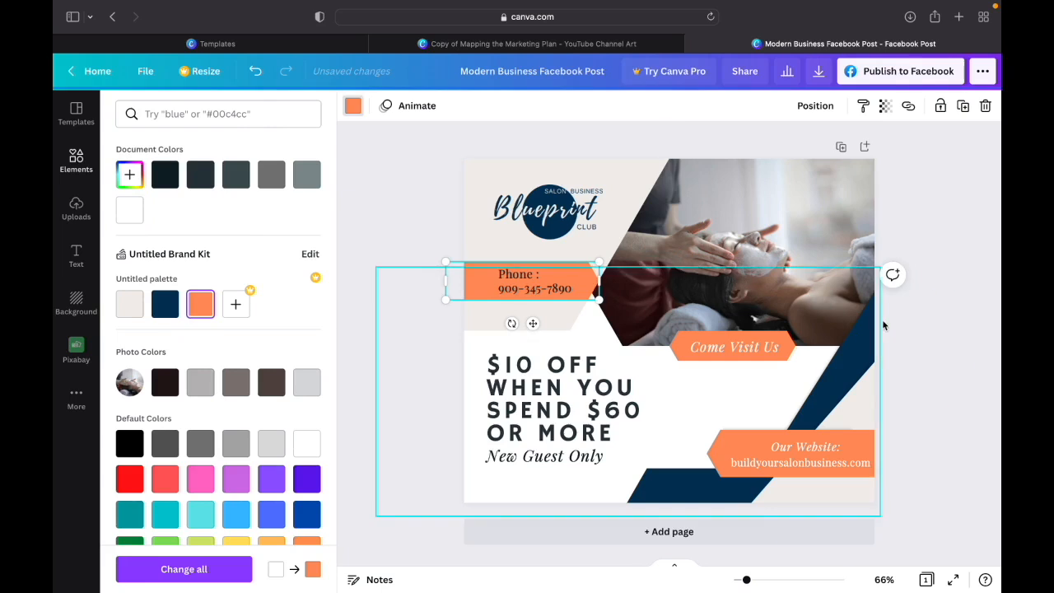
left_click(942, 345)
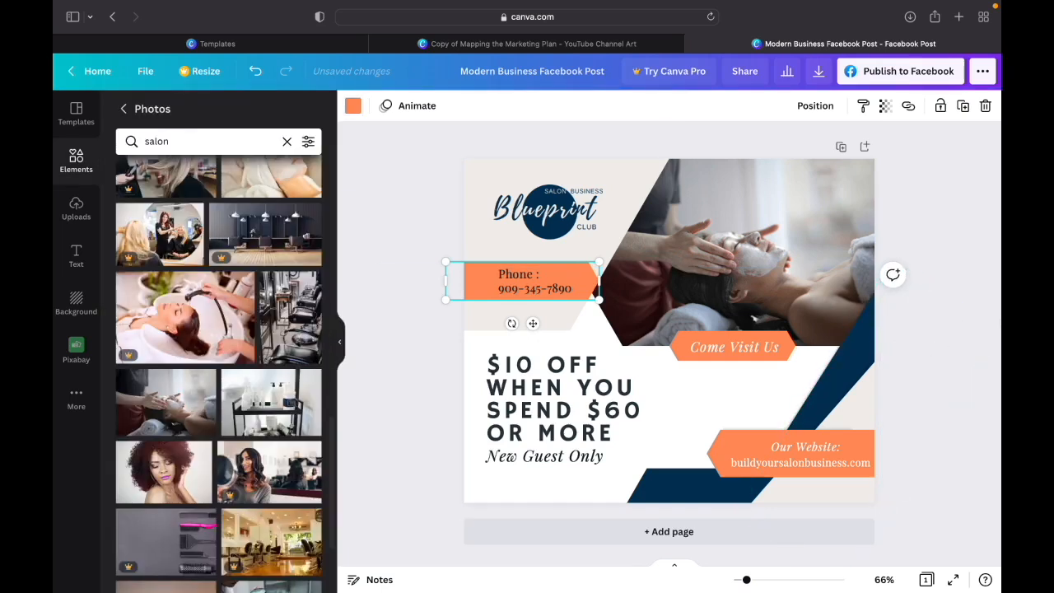
- Change the "$10 off when you spend $60 or more" text and the "New Guest Only" text to the navy brand colour
left_click(559, 411)
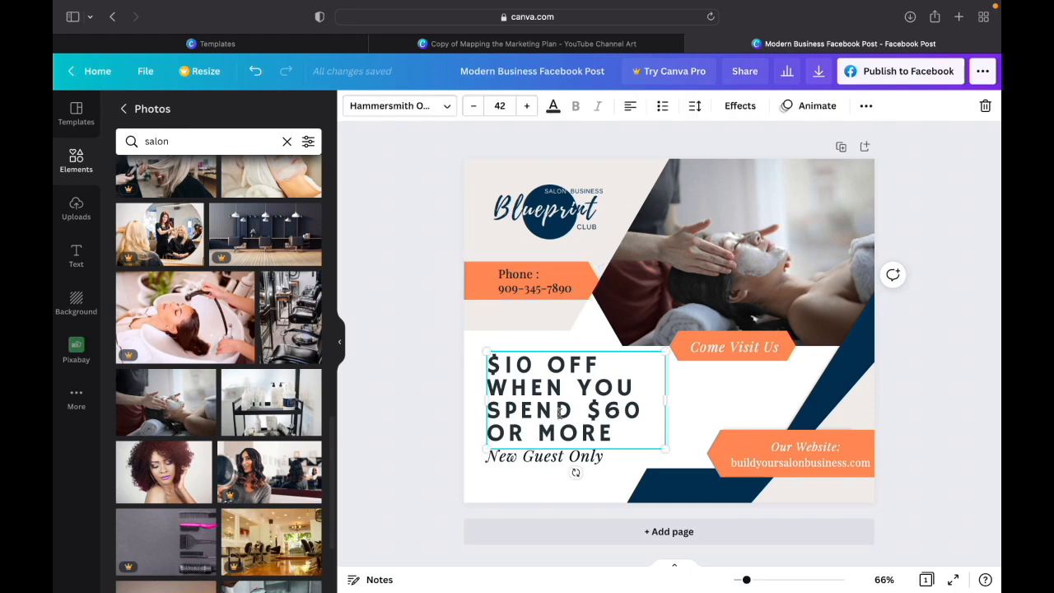
left_click(552, 105)
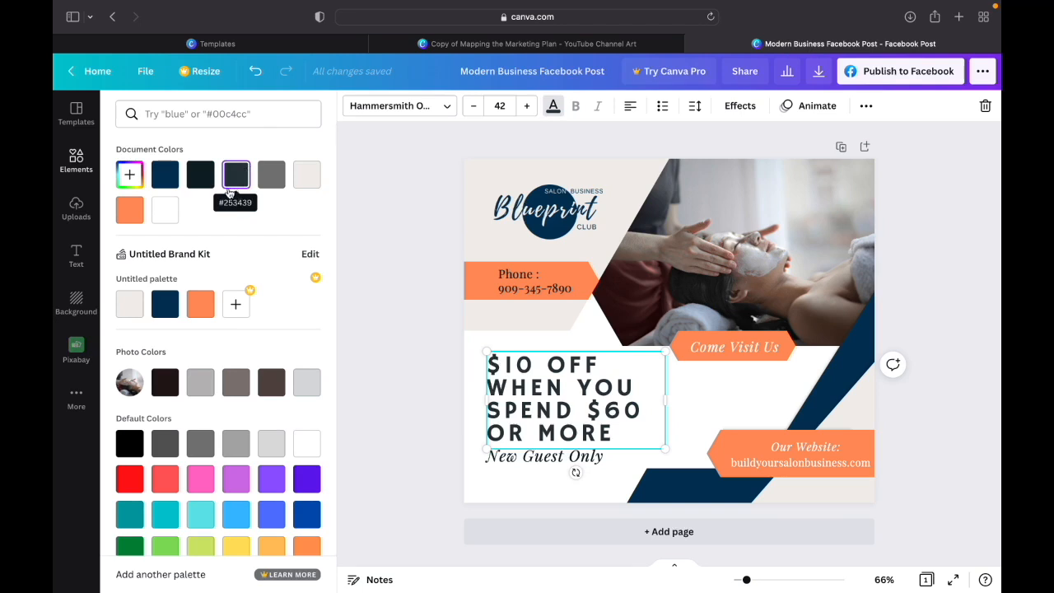
left_click(165, 307)
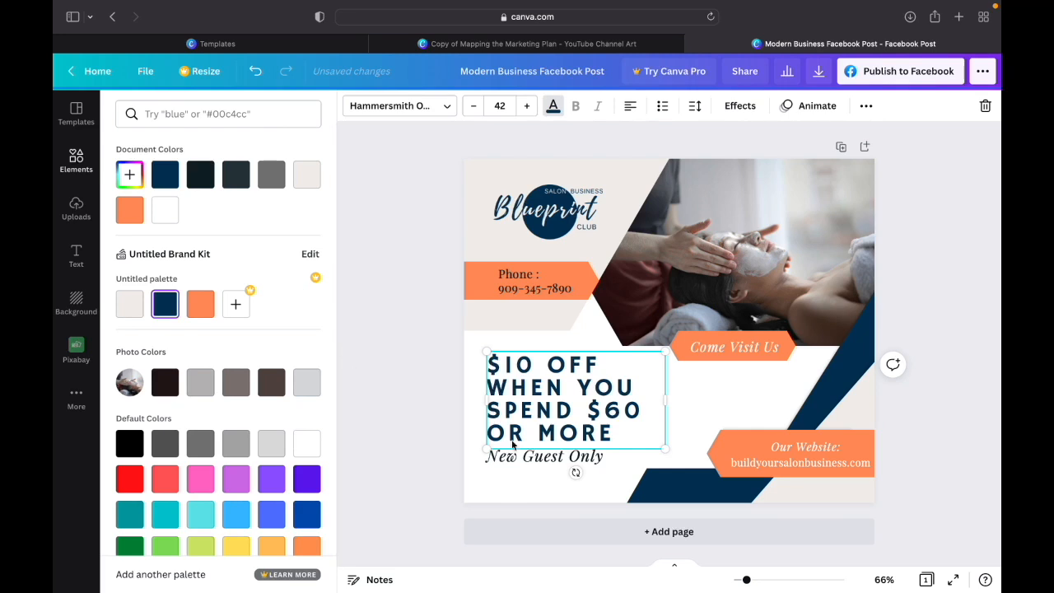
left_click(550, 456)
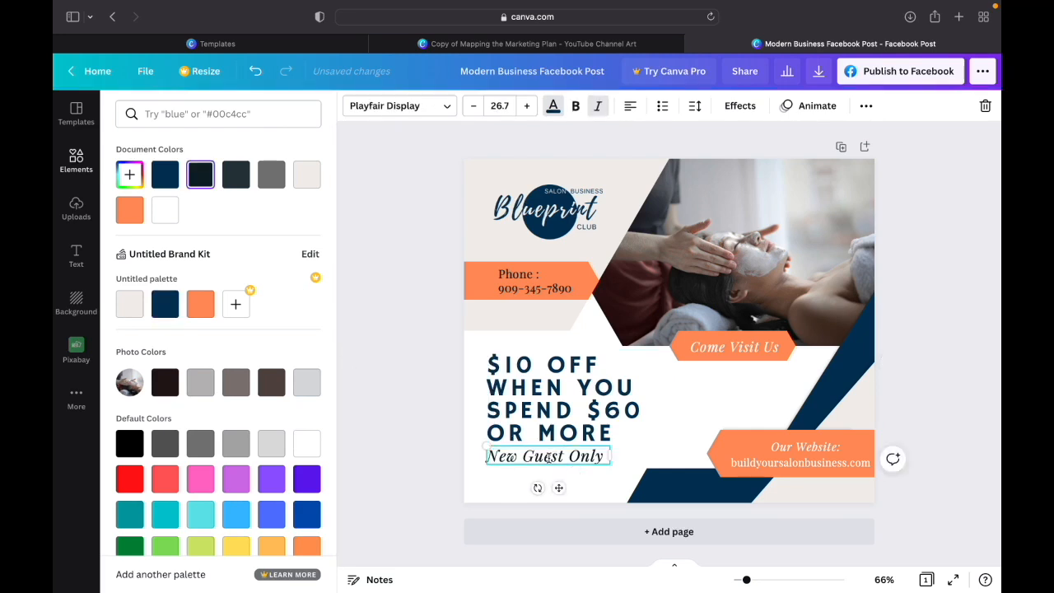
left_click(552, 106)
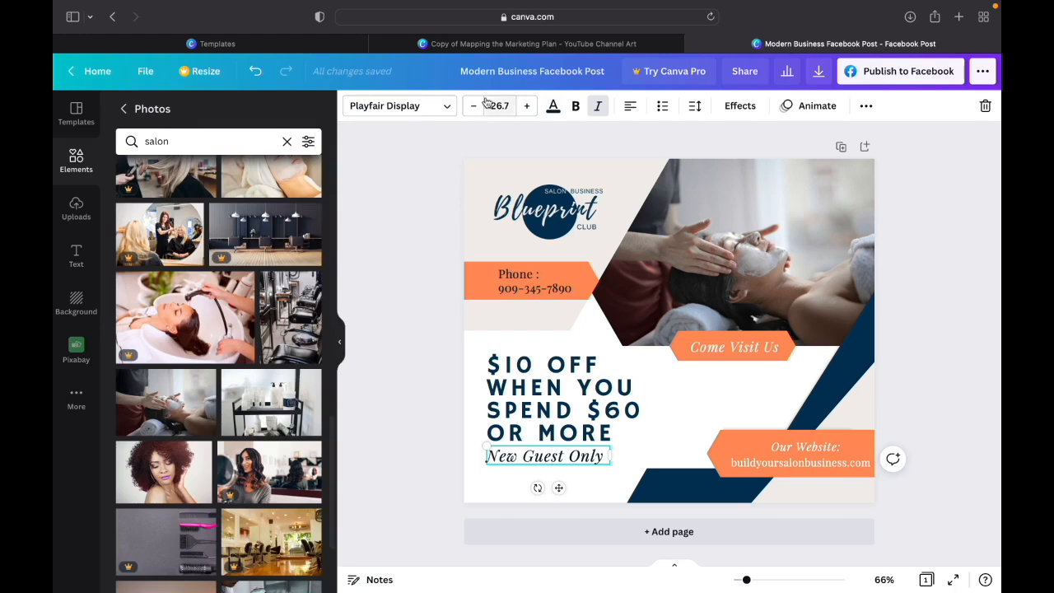
left_click(552, 106)
left_click(165, 304)
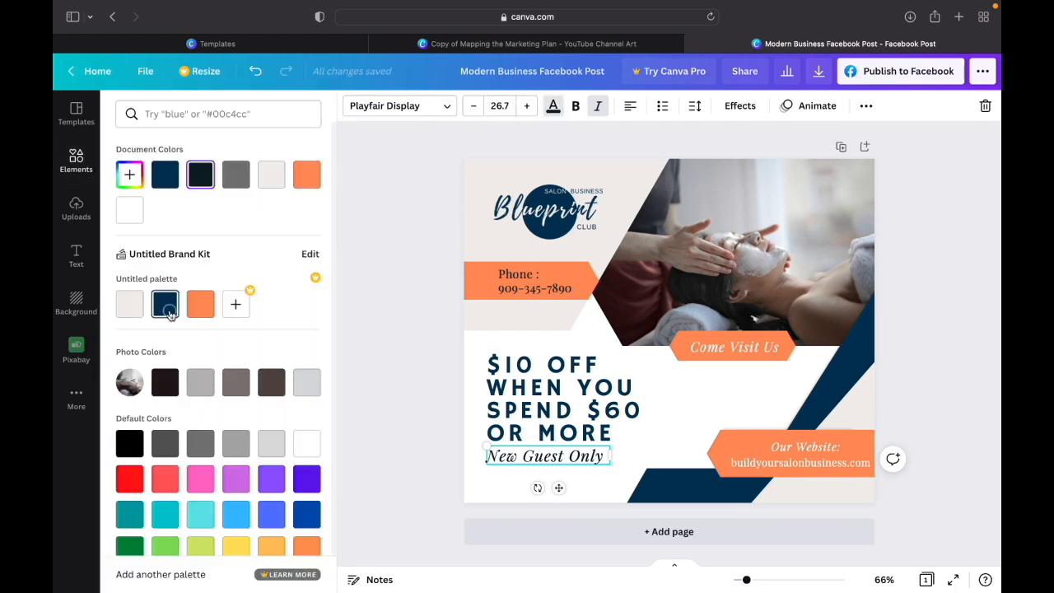
left_click(402, 339)
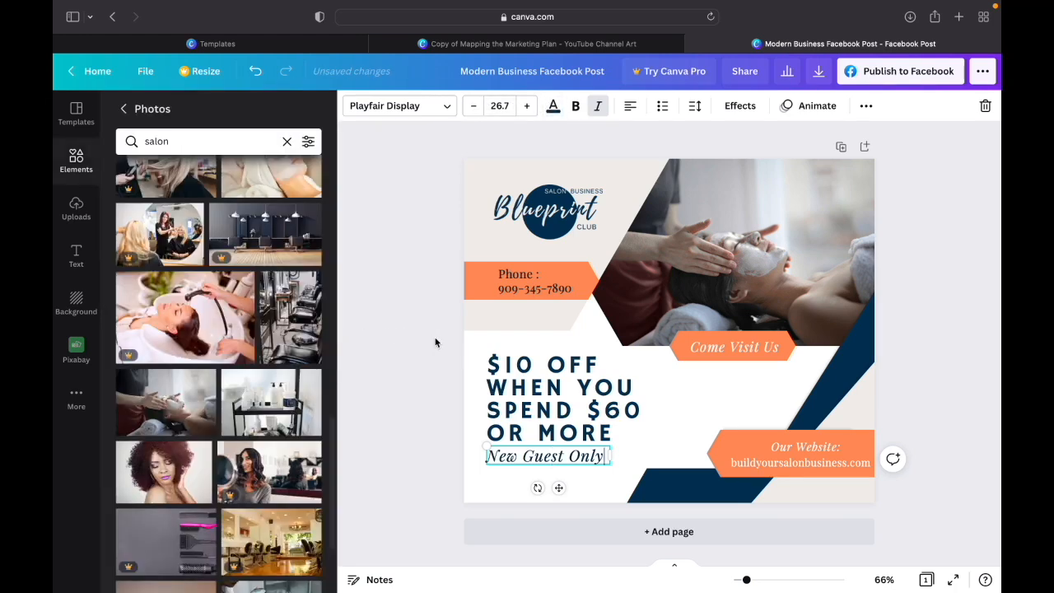
left_click(922, 327)
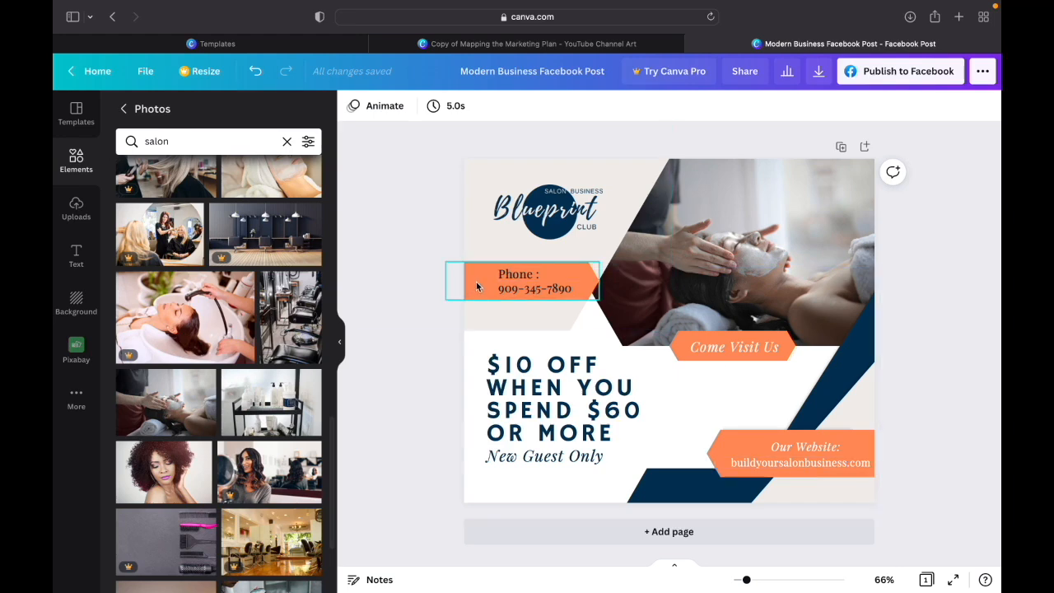
- Change the "Phone :" label and the phone number below it to white #ffffff
left_click(519, 277)
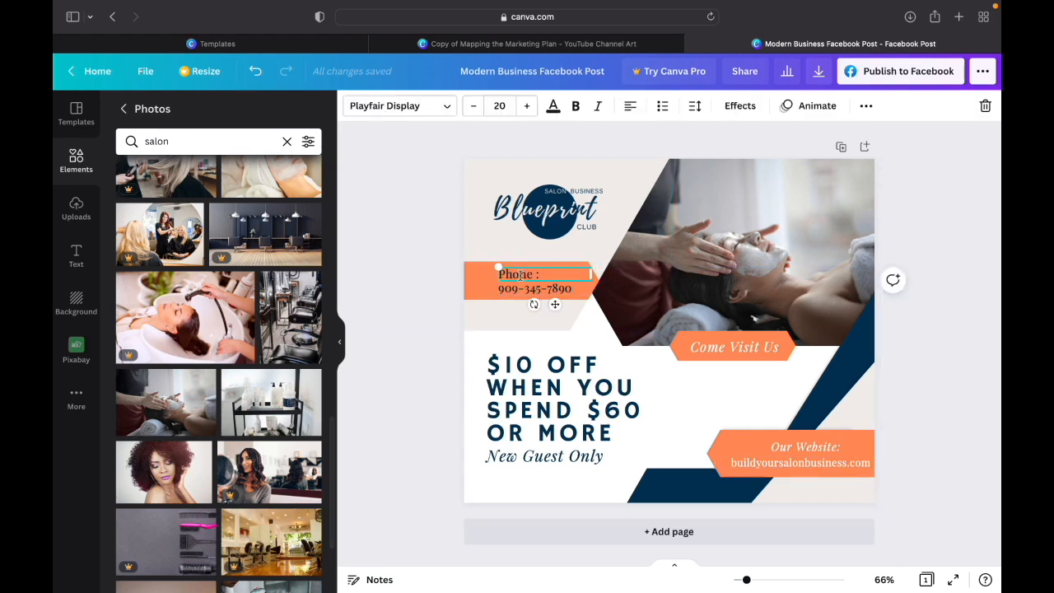
left_click(553, 105)
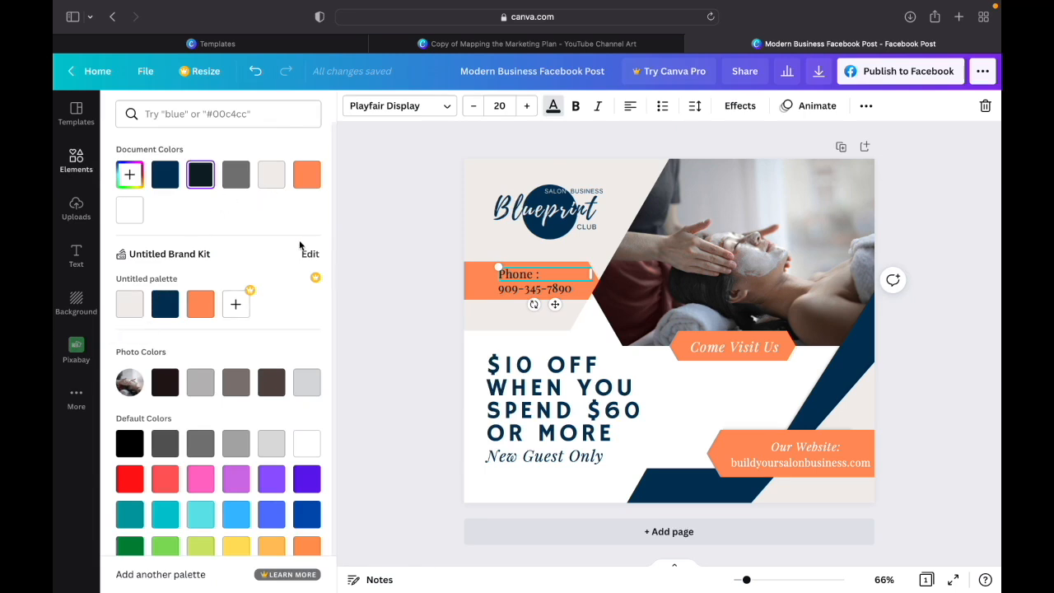
left_click(722, 347)
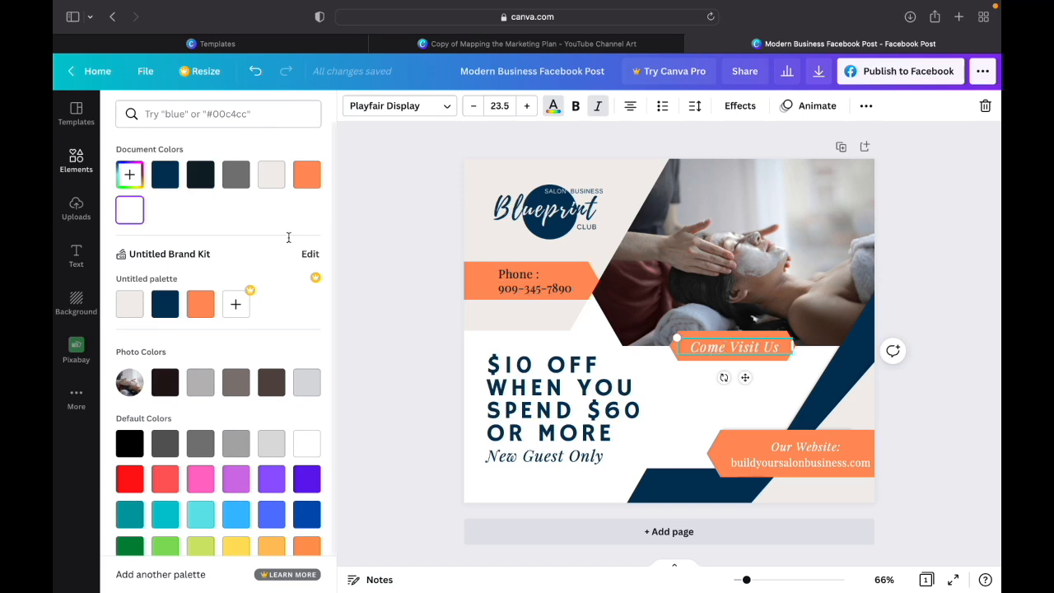
left_click(504, 273)
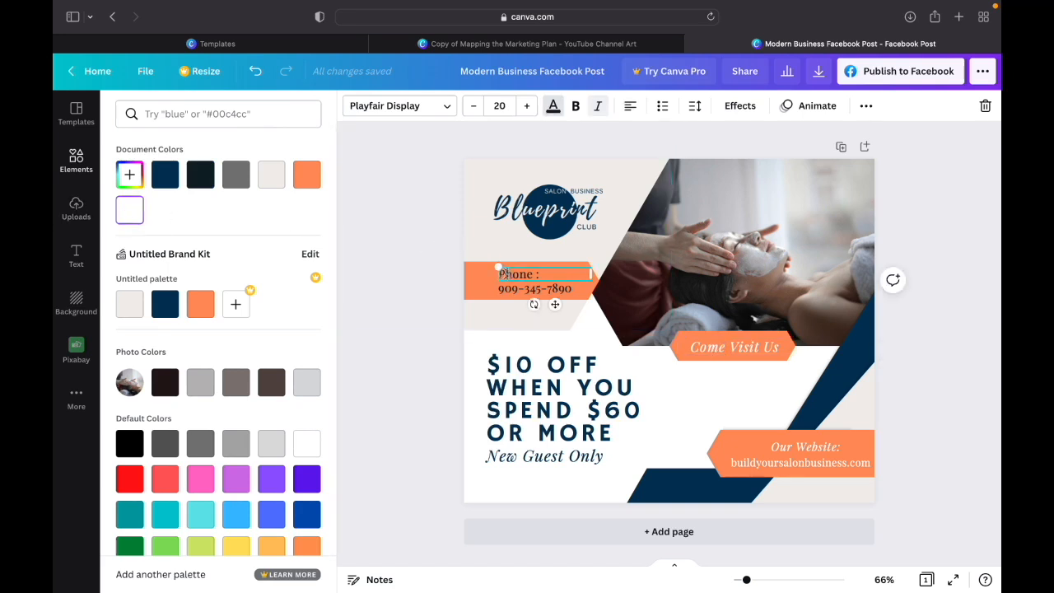
left_click(129, 210)
left_click(515, 288)
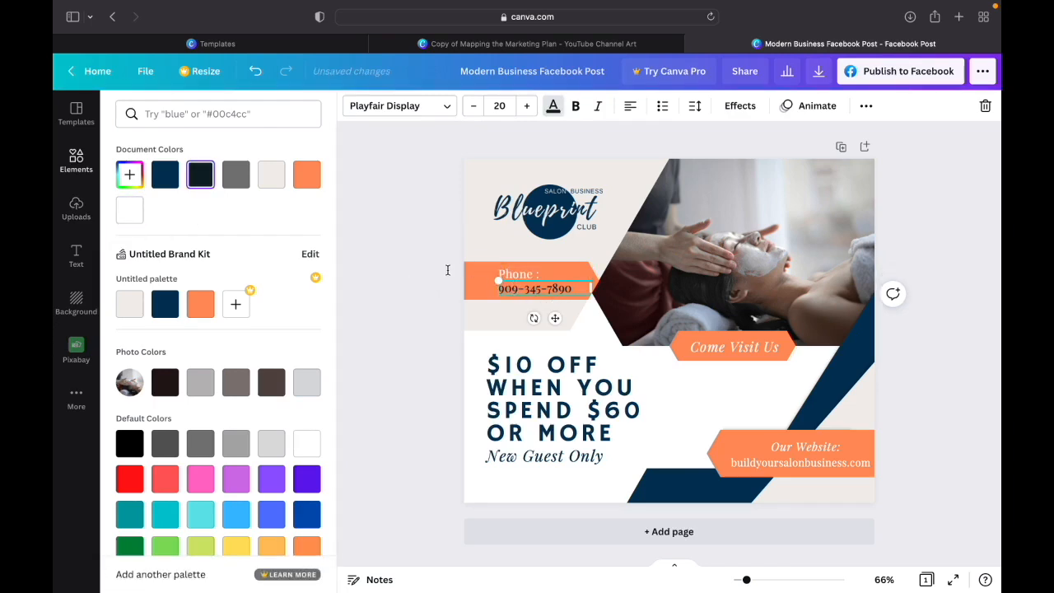
left_click(129, 210)
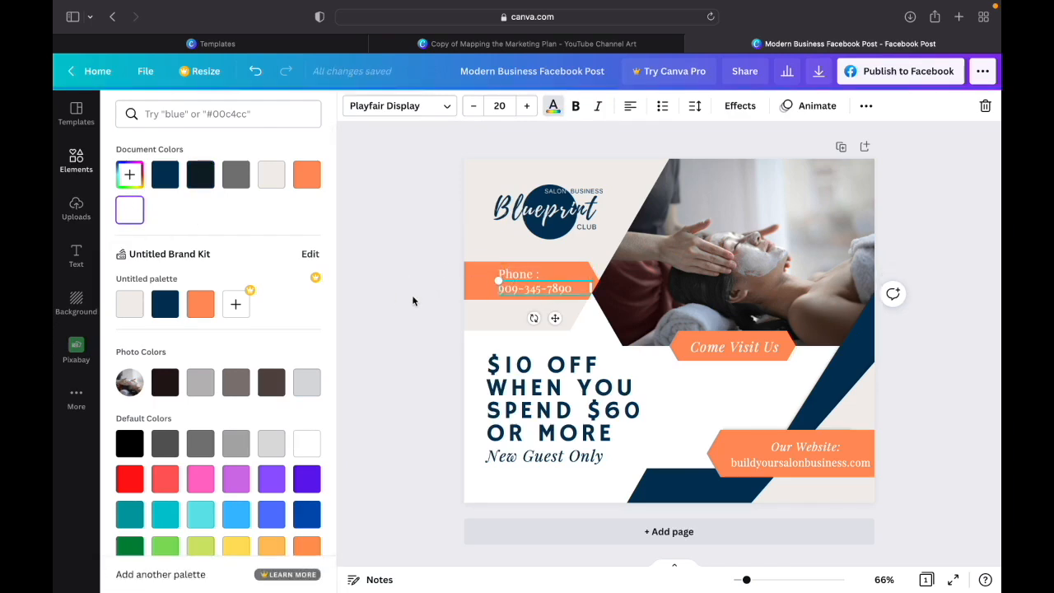
left_click(415, 301)
left_click(901, 382)
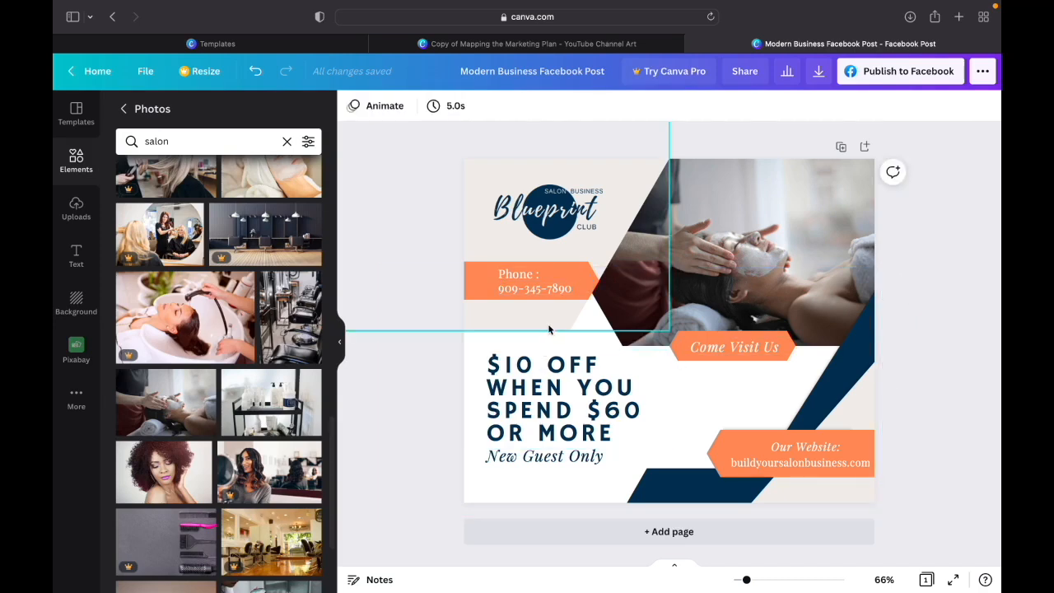
- Try the navy brand colour on the white background shape group behind the offer, and undo the recolouring
left_click(724, 414)
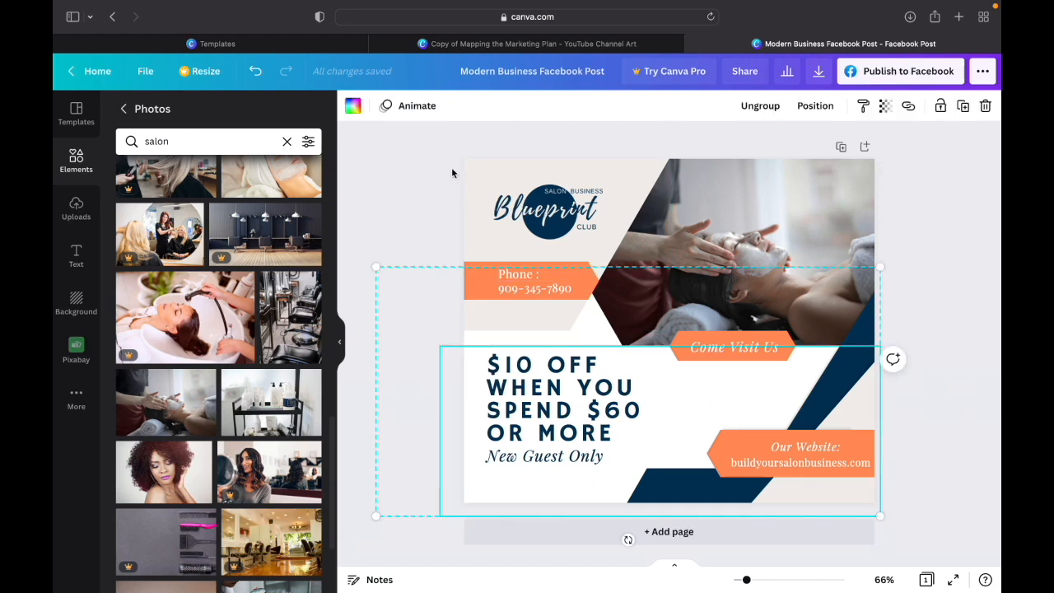
left_click(354, 107)
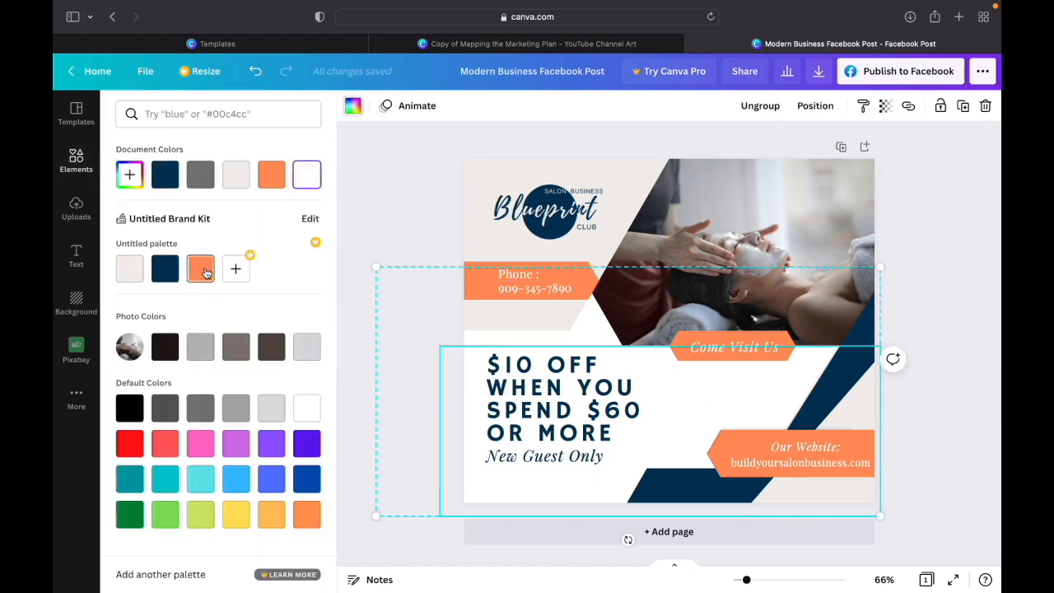
left_click(167, 272)
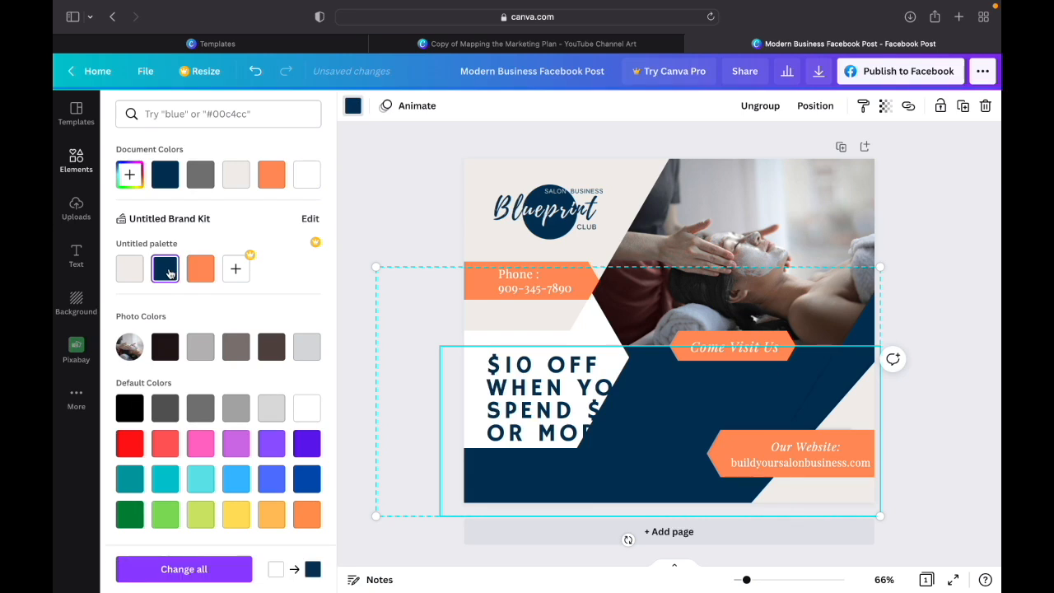
left_click(255, 74)
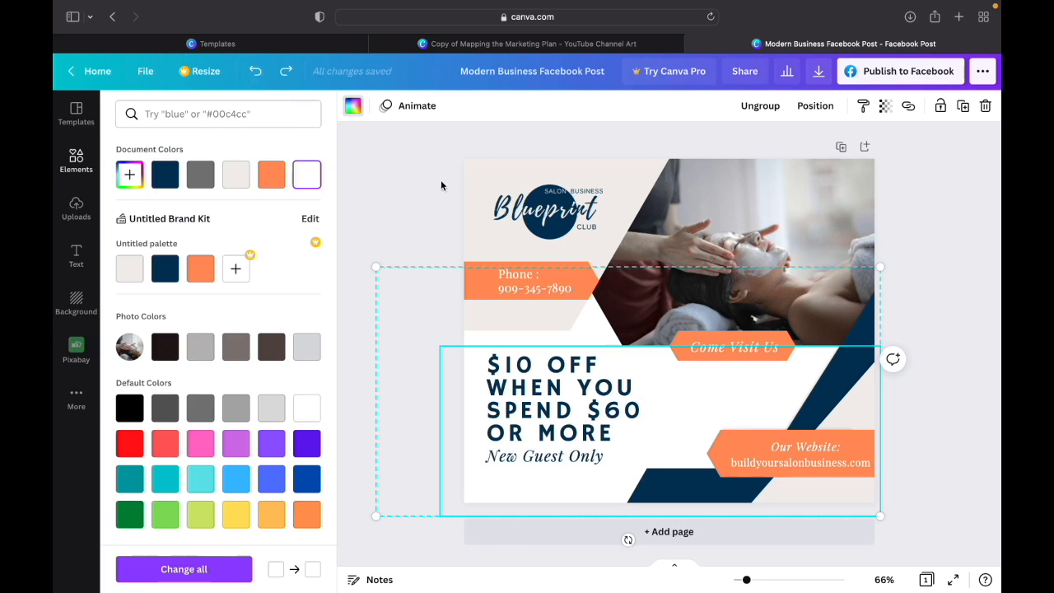
left_click(951, 229)
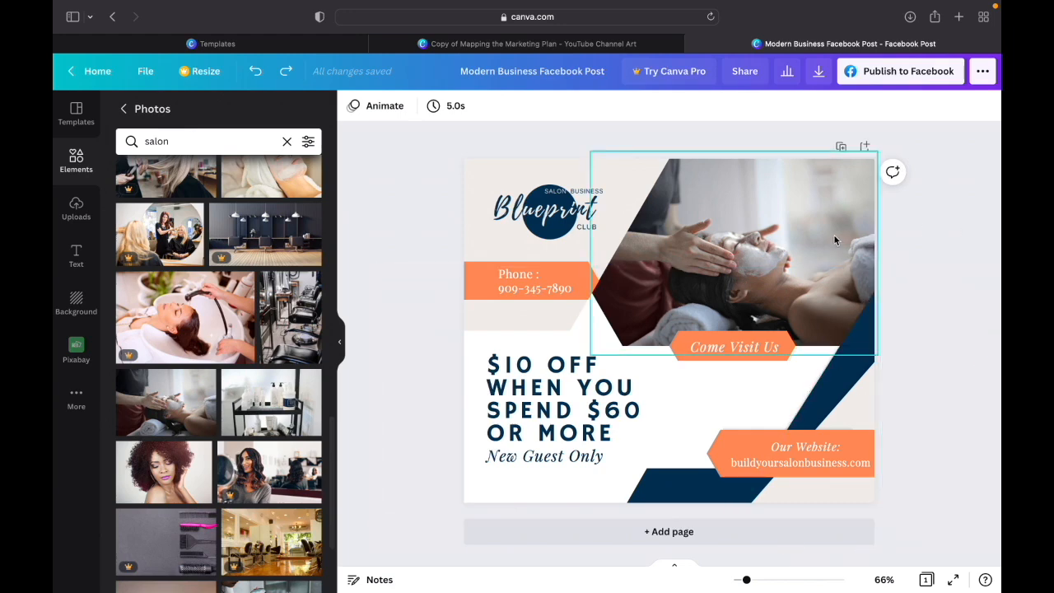
- Change the font of the "$10 off when you spend $60 or more" text to Glacial Indifference
left_click(585, 412)
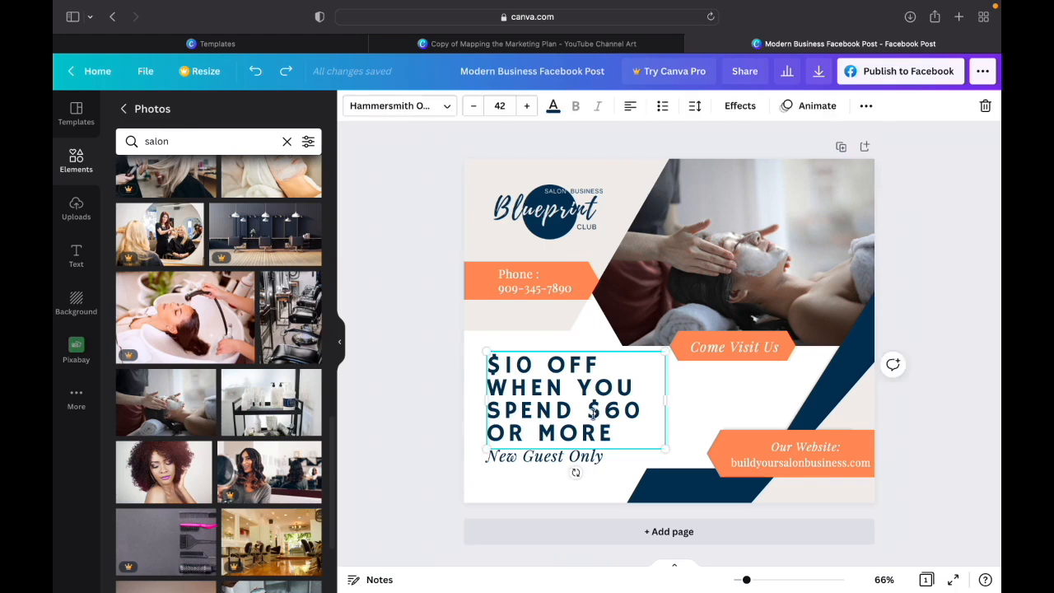
left_click(447, 106)
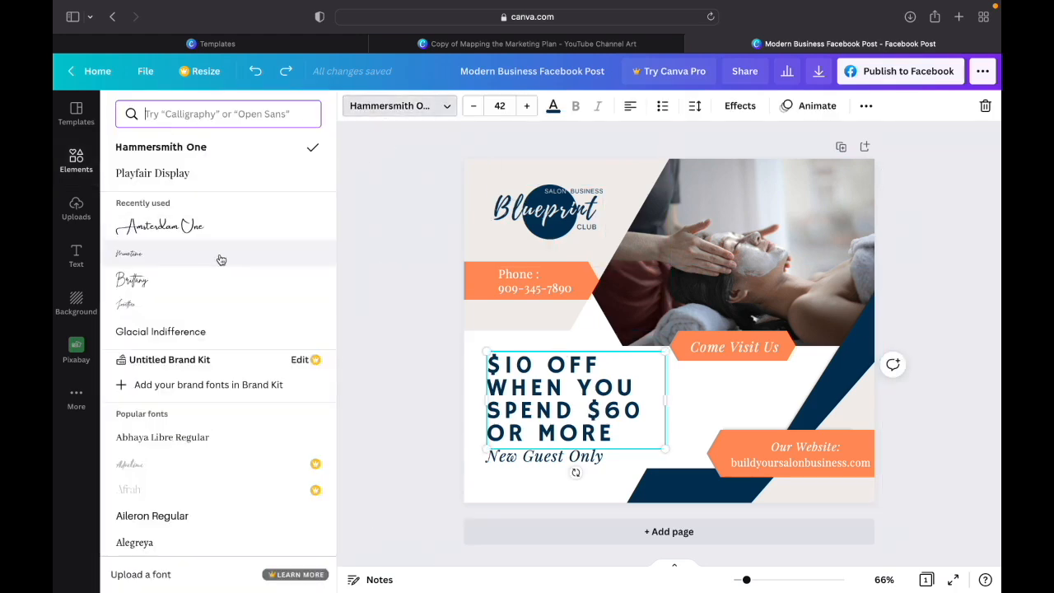
left_click(192, 333)
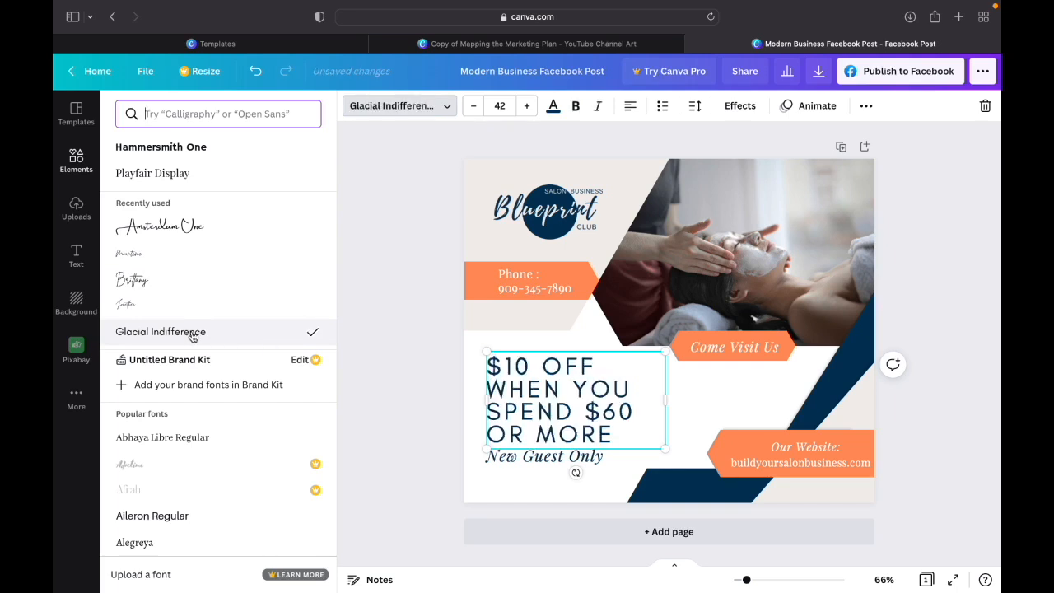
left_click(435, 313)
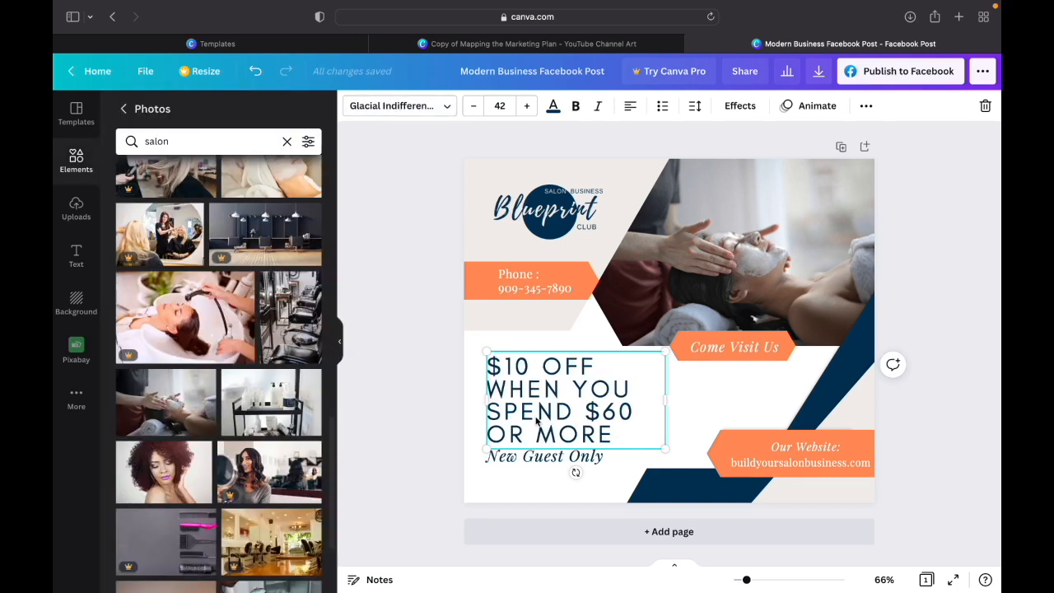
left_click(943, 368)
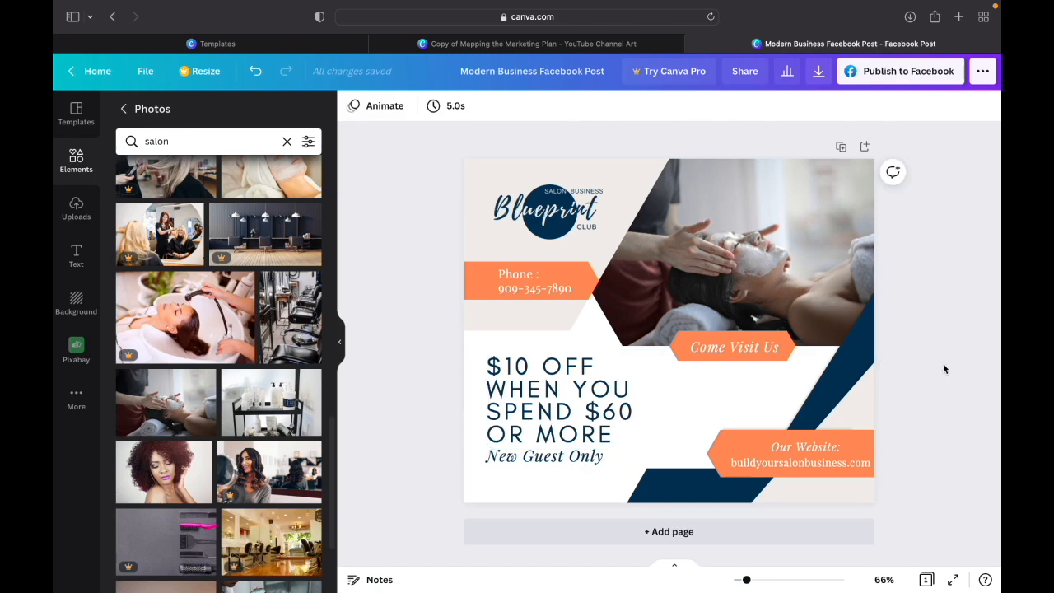
- Shrink the "New Guest Only" text to a font size of about 22.6, keeping its lower-right corner in place
left_click(502, 455)
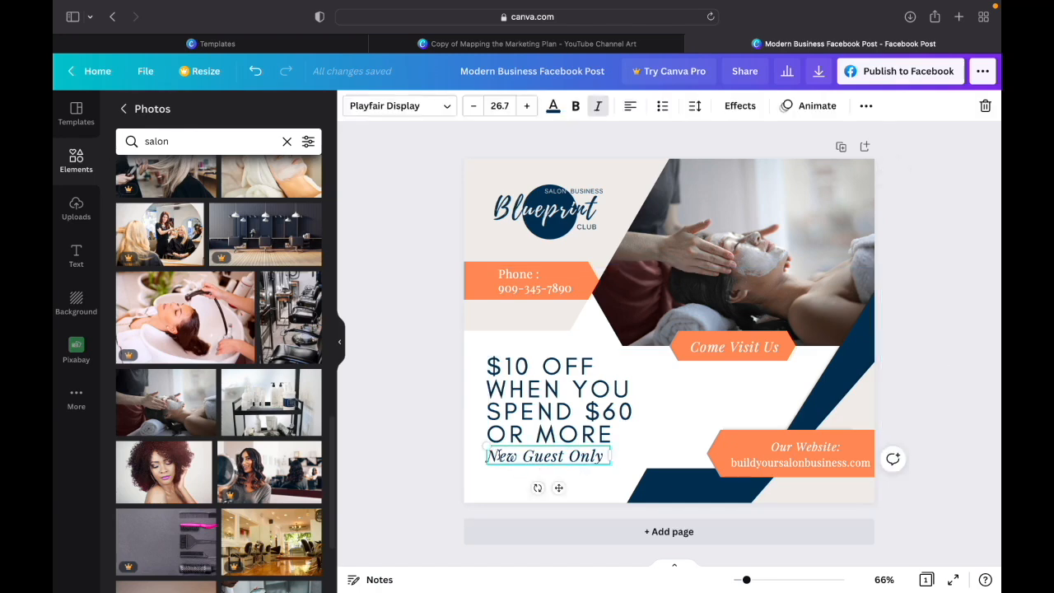
left_click_drag(486, 445, 501, 453)
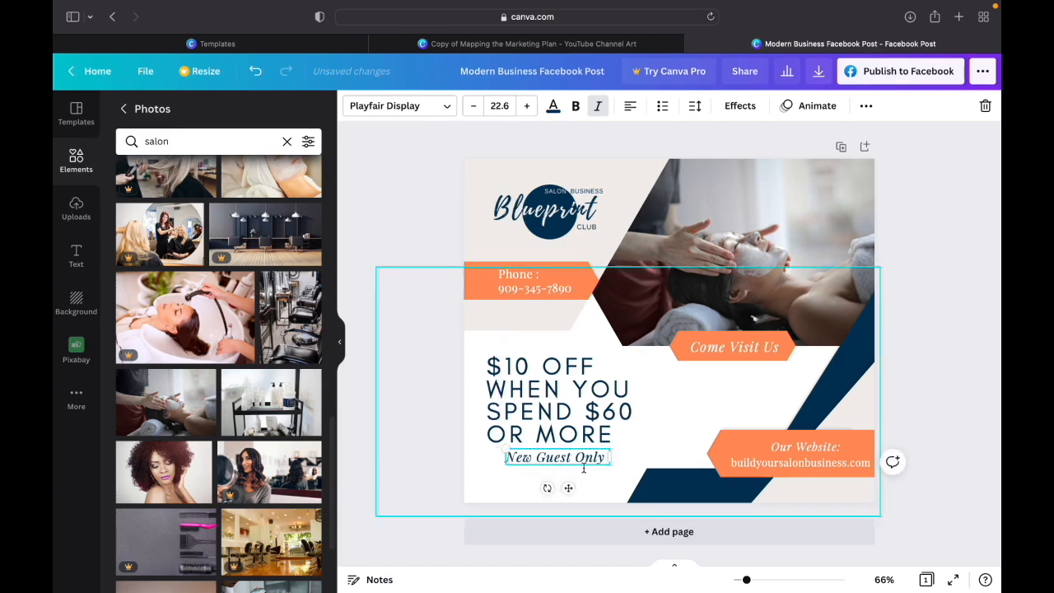
left_click(949, 360)
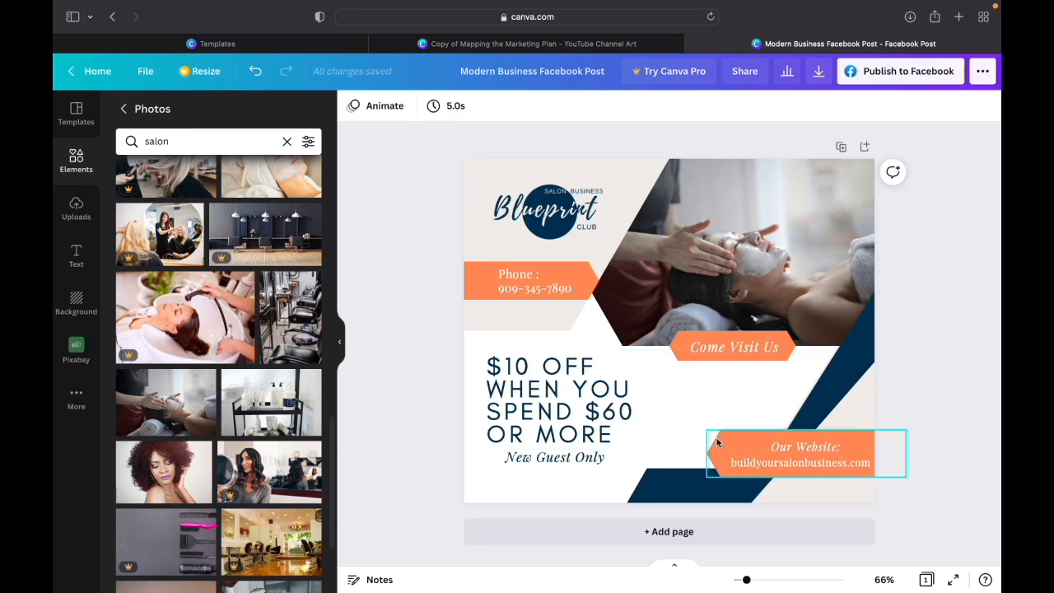
left_click(744, 350)
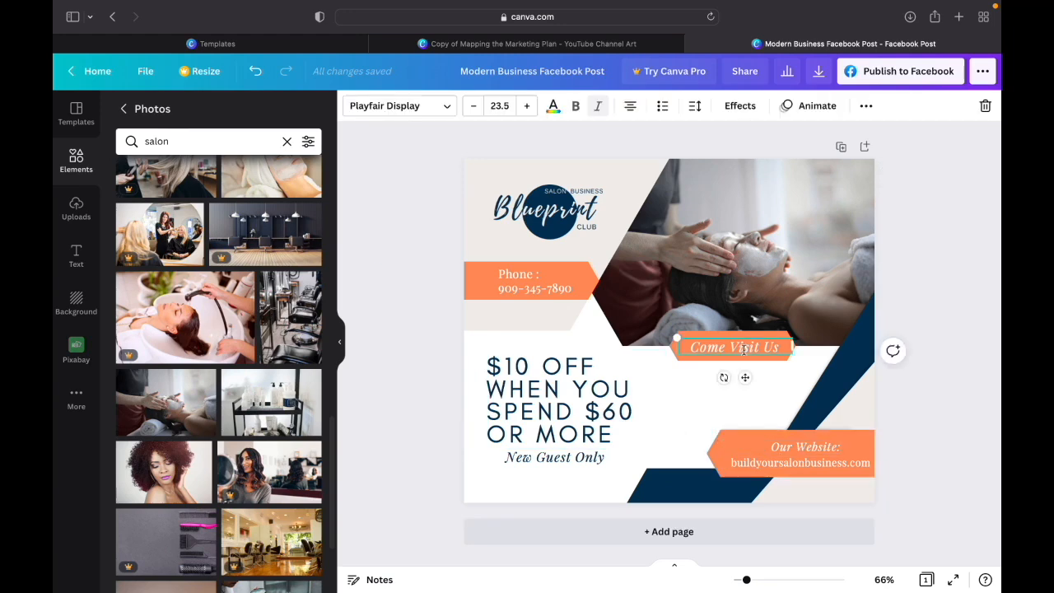
left_click(544, 290)
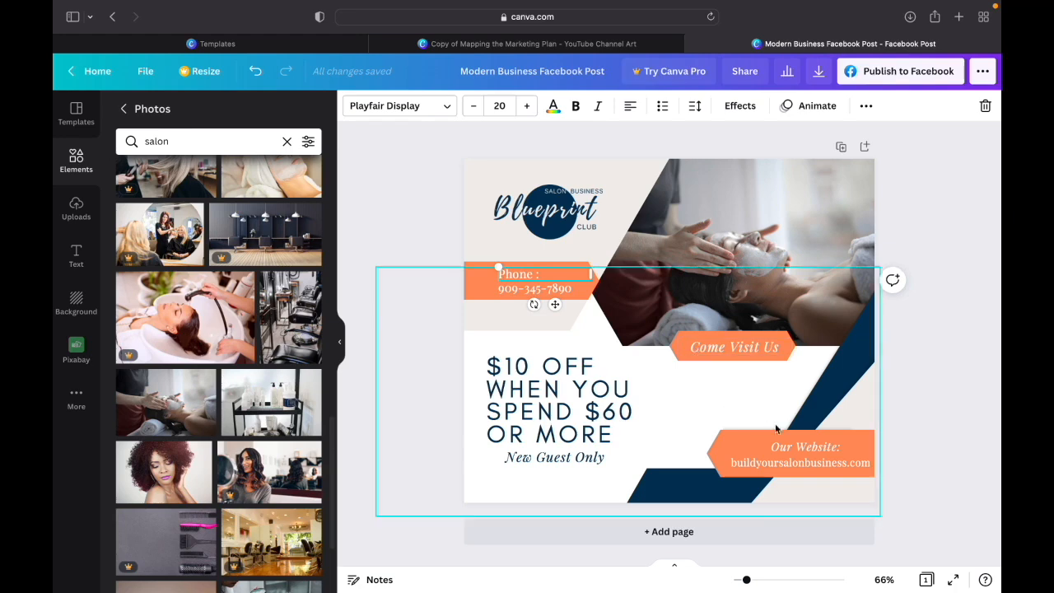
- Compare the font, size and italic styling of the phone, "Come Visit Us" and website texts
left_click(784, 444)
left_click(813, 463)
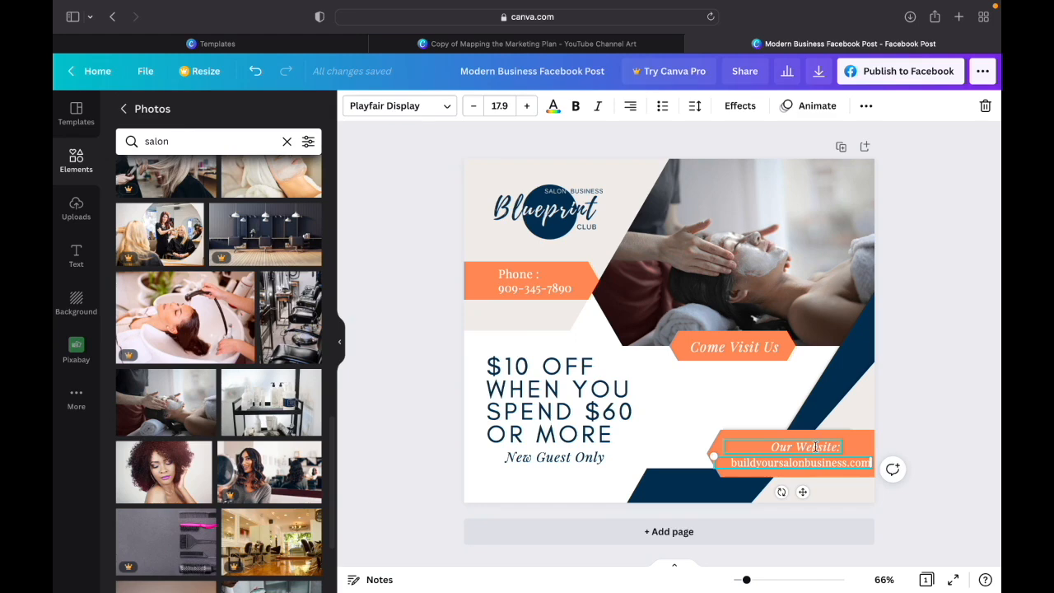
left_click(723, 345)
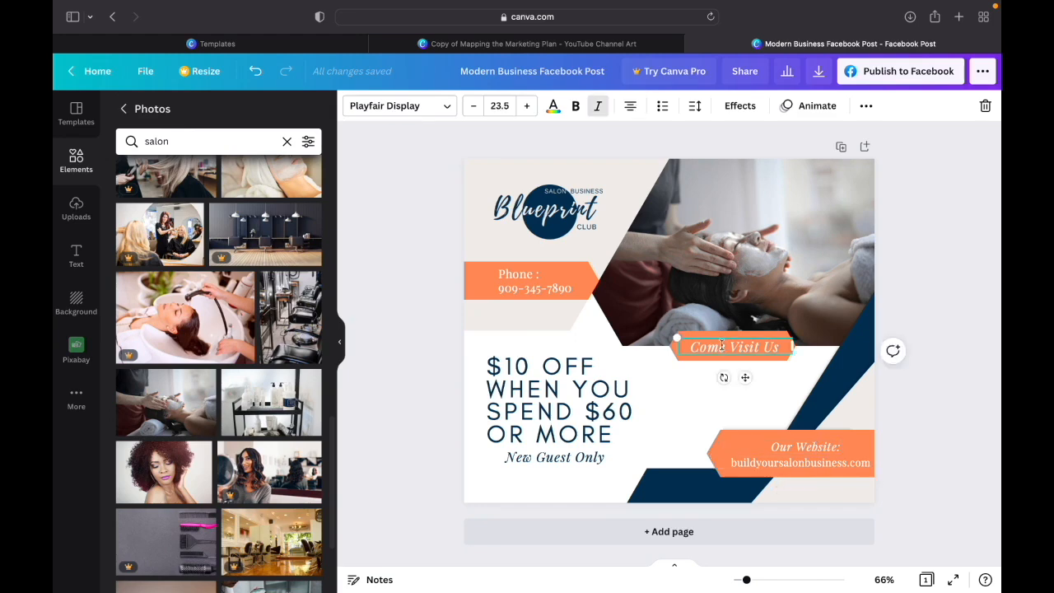
left_click(554, 288)
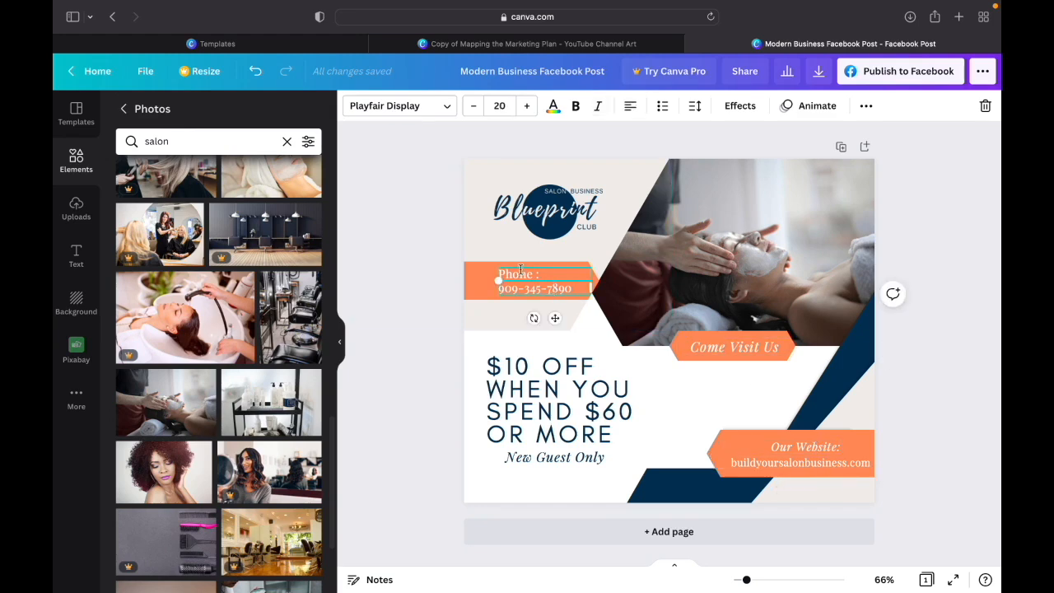
left_click(523, 274)
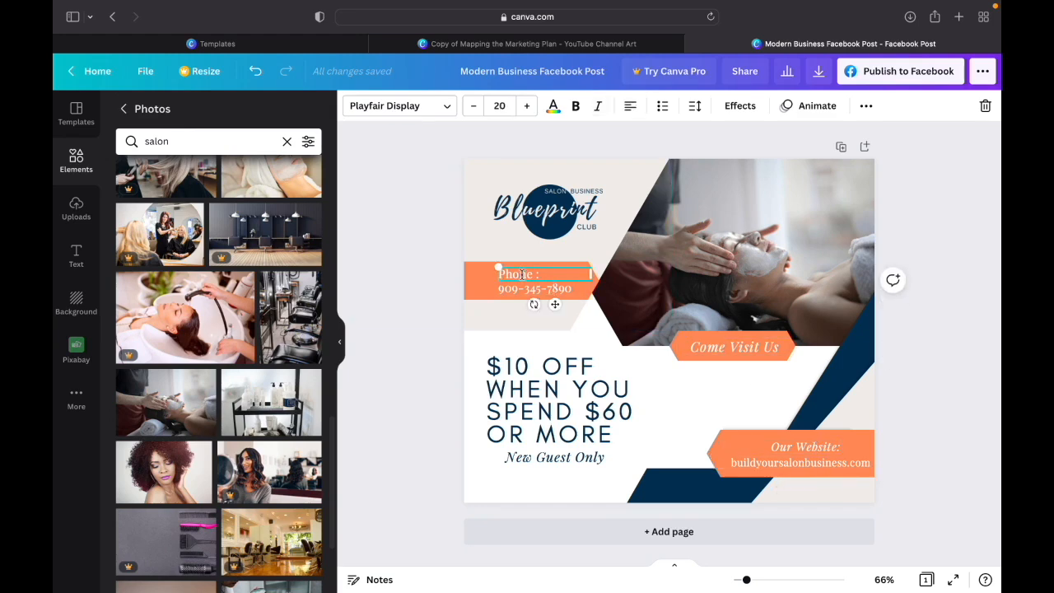
left_click(804, 463)
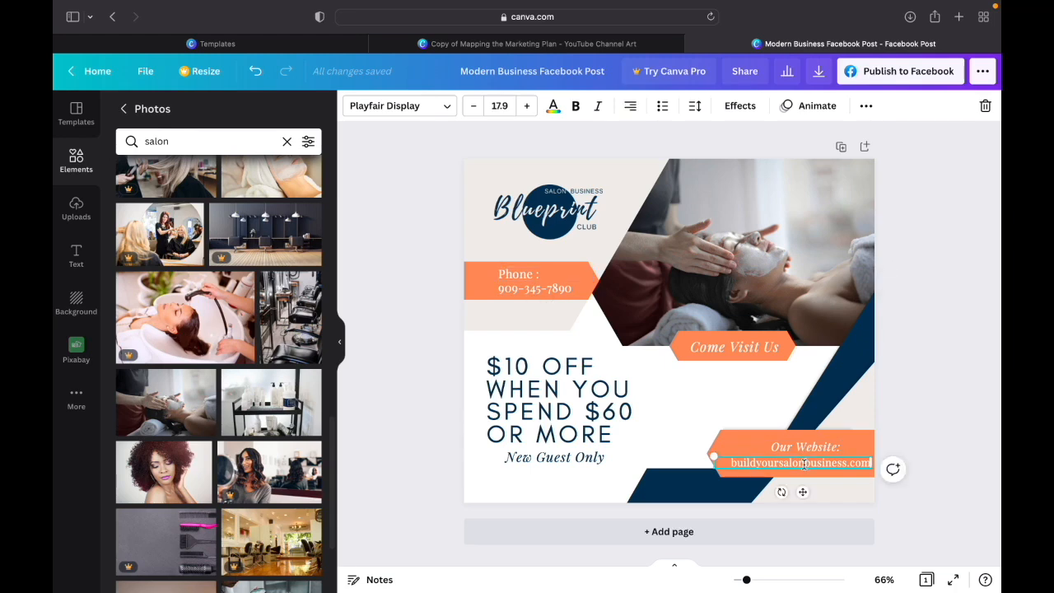
left_click(802, 447)
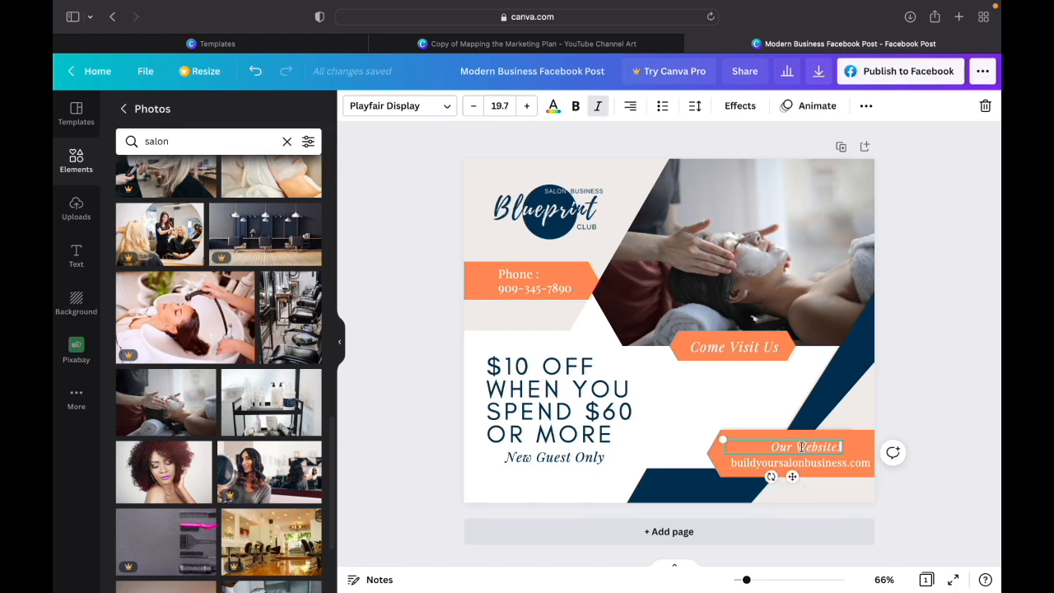
left_click(740, 347)
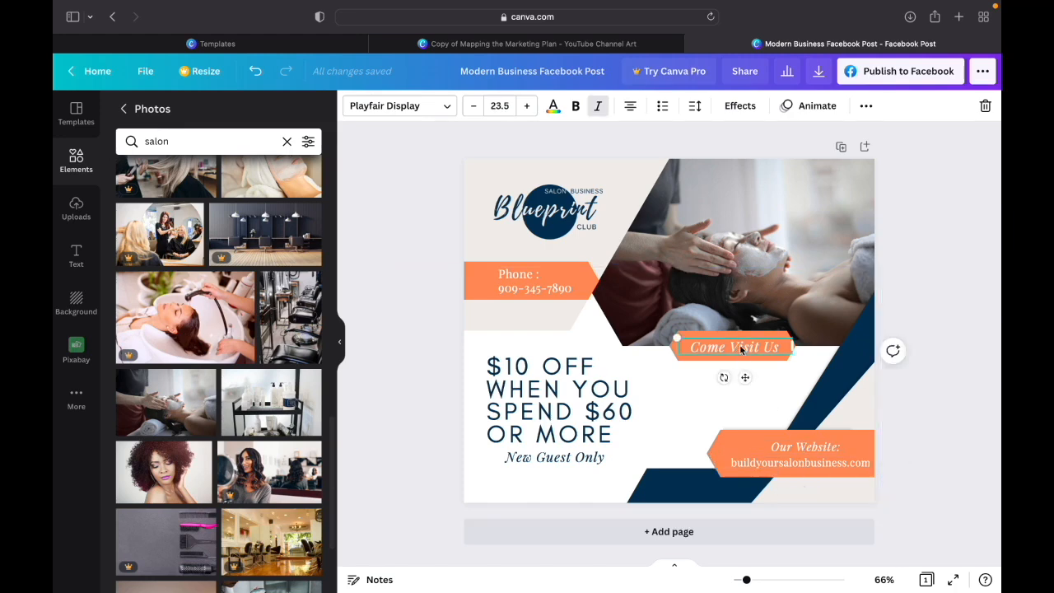
- Italicize the "Phone :" label to match the other Playfair Display headings on the post
left_click(517, 278)
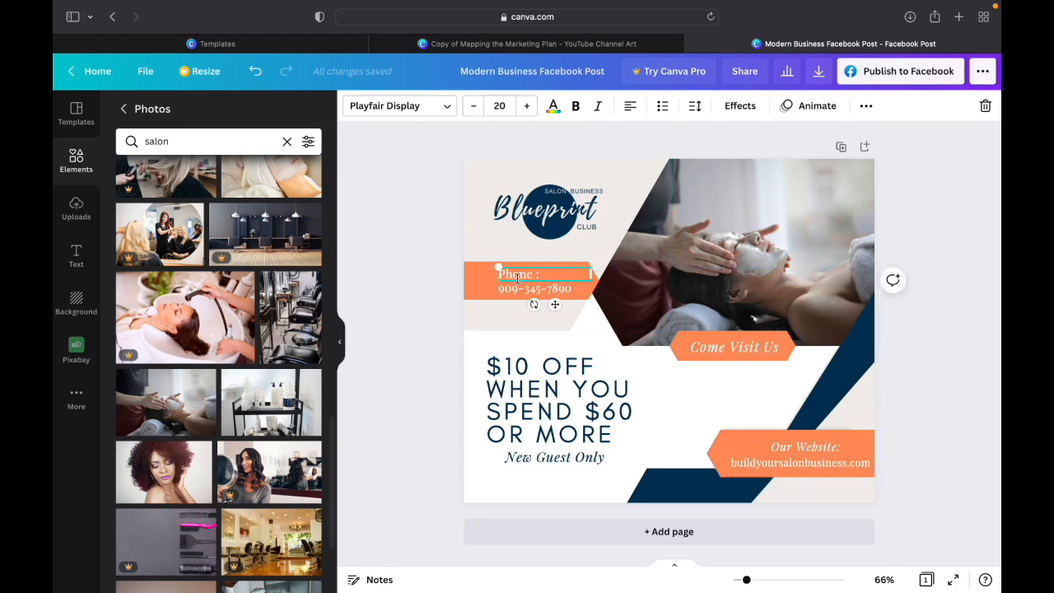
left_click(598, 105)
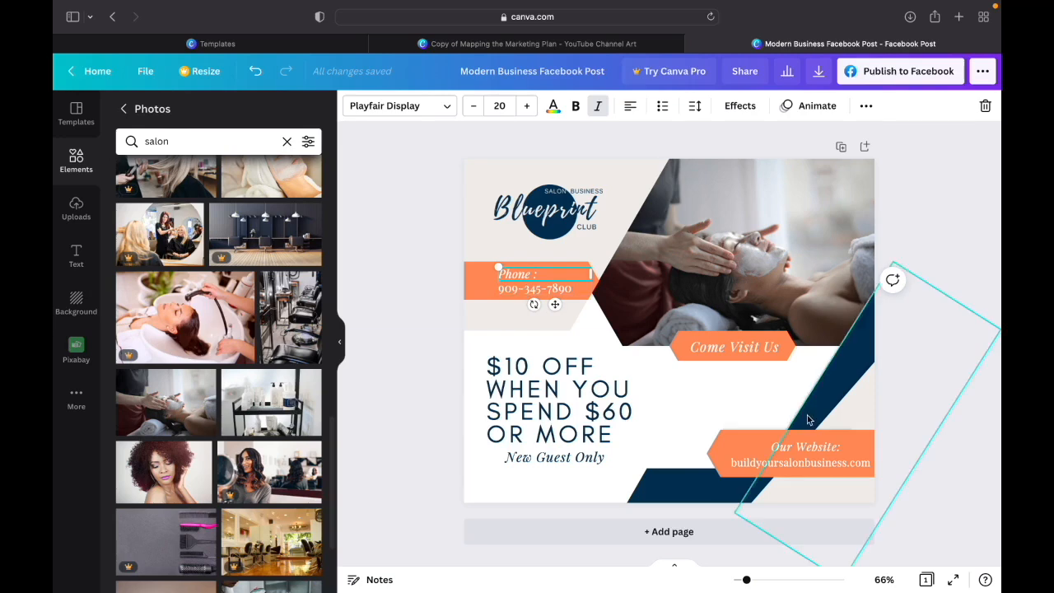
left_click(969, 396)
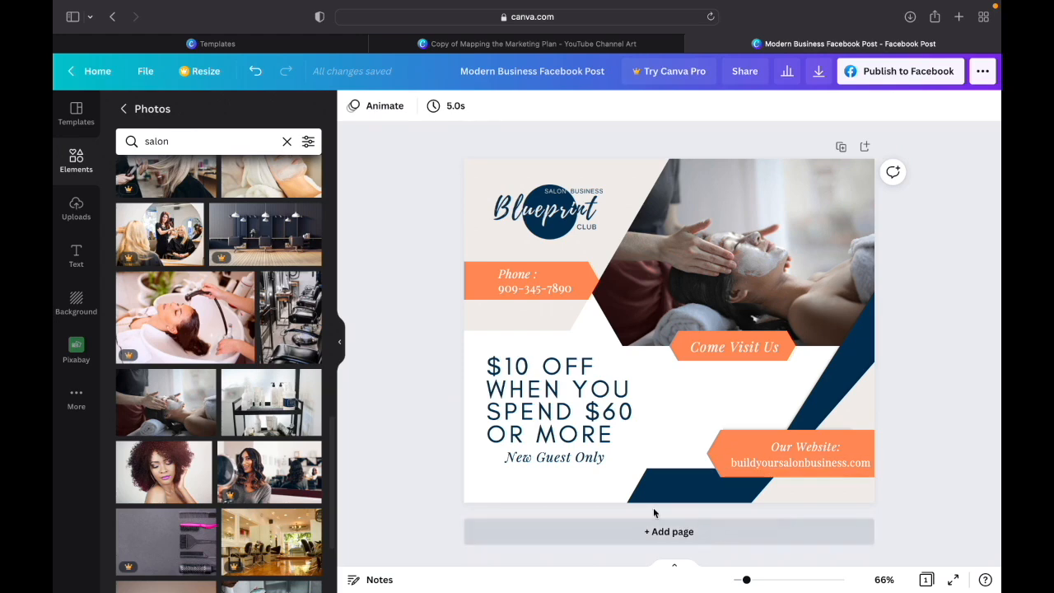
left_click(588, 460)
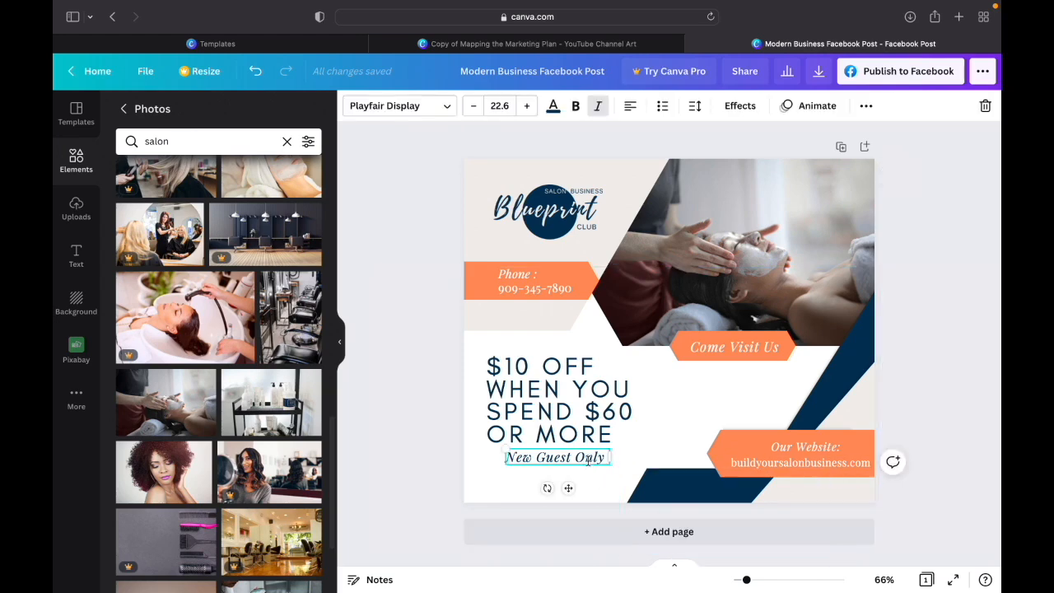
left_click(933, 400)
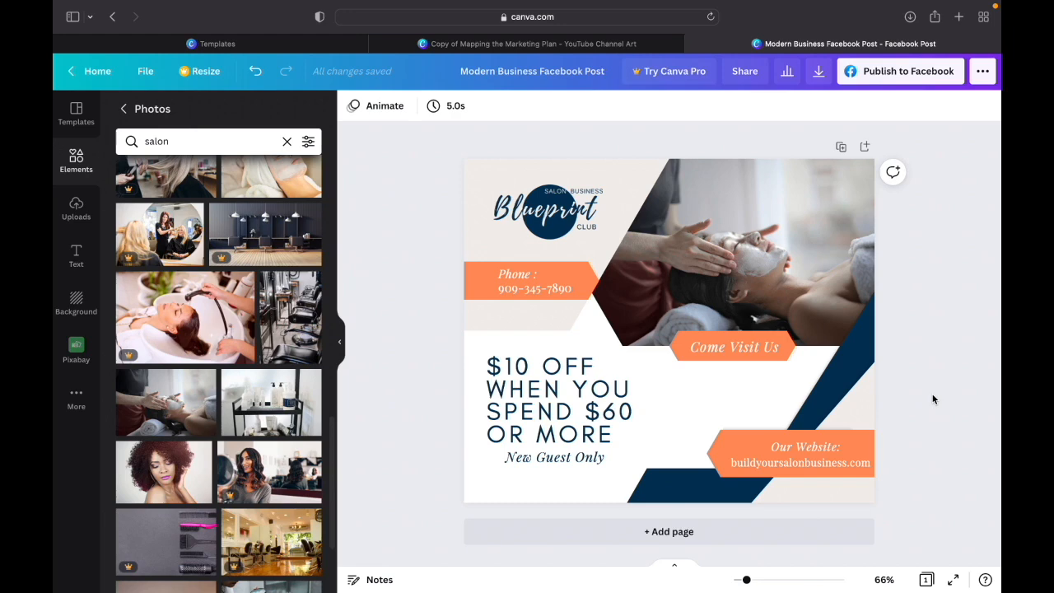
- Add a blank second page below the finished salon promotion
left_click(683, 533)
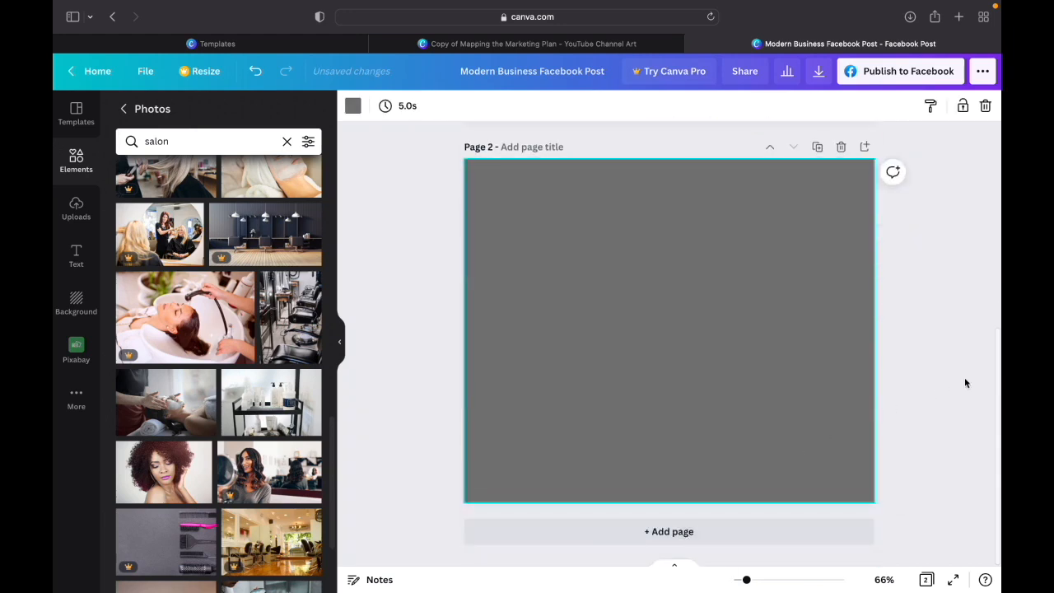
scroll(917, 321, "up", 3)
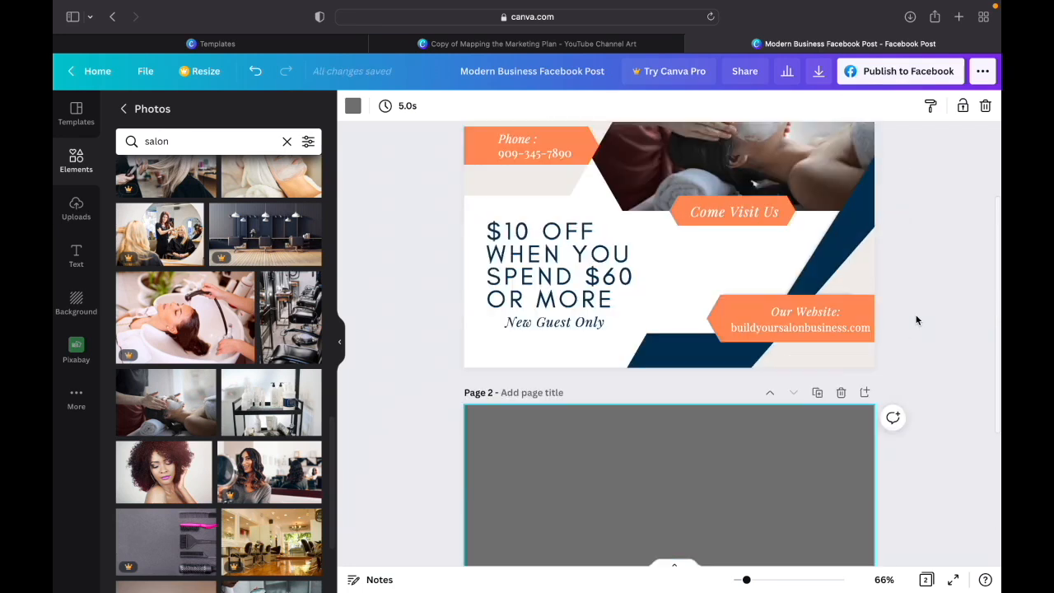
scroll(929, 353, "down", 3)
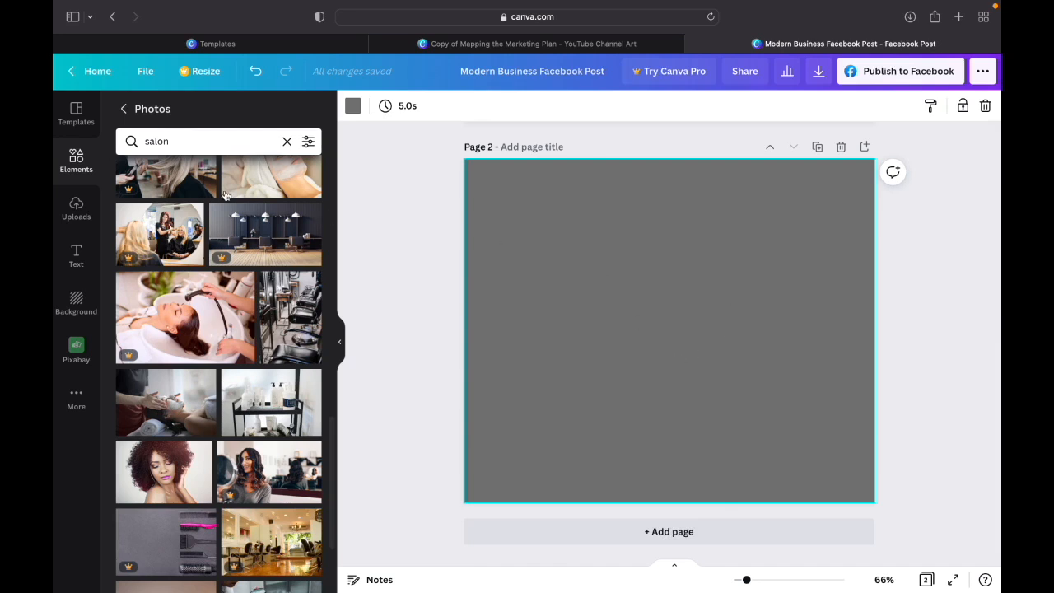
- Apply the red "NEW" template with the "SHOP NOW" label from the Sale Facebook Post category to page 2
left_click(78, 113)
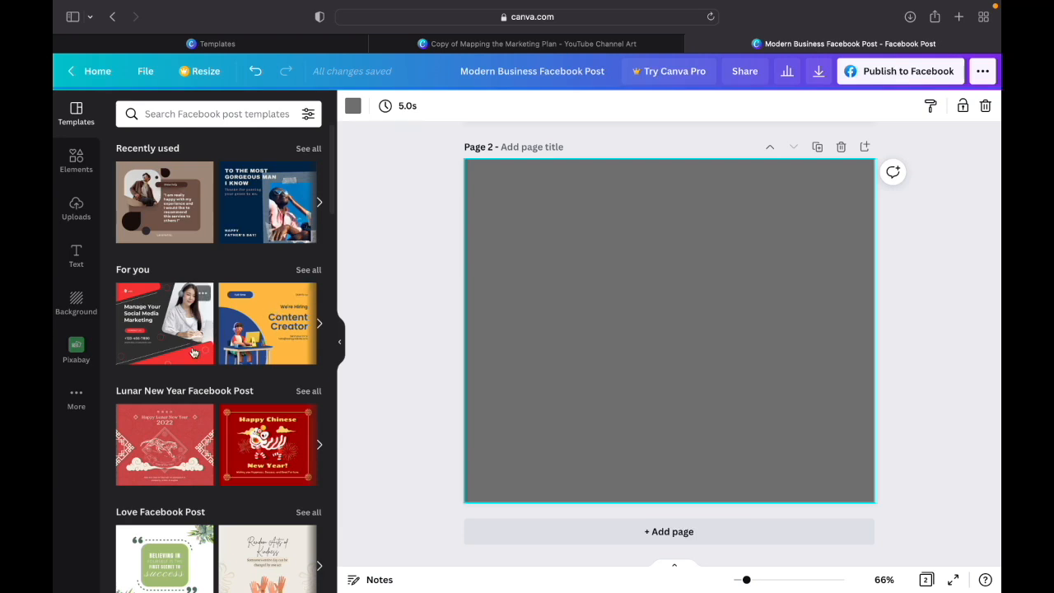
scroll(193, 353, "down", 5)
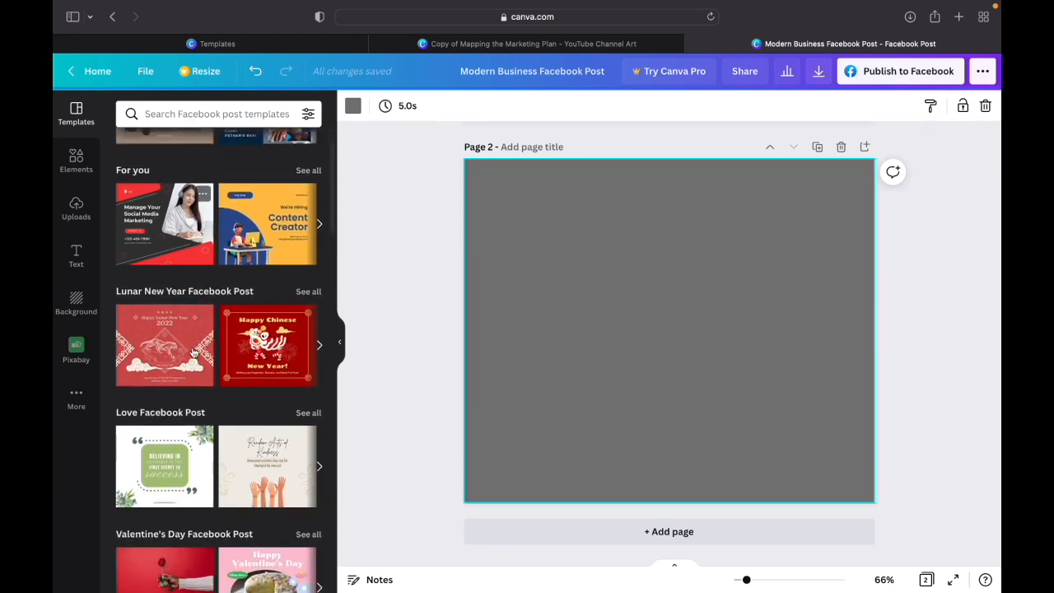
scroll(192, 353, "down", 8)
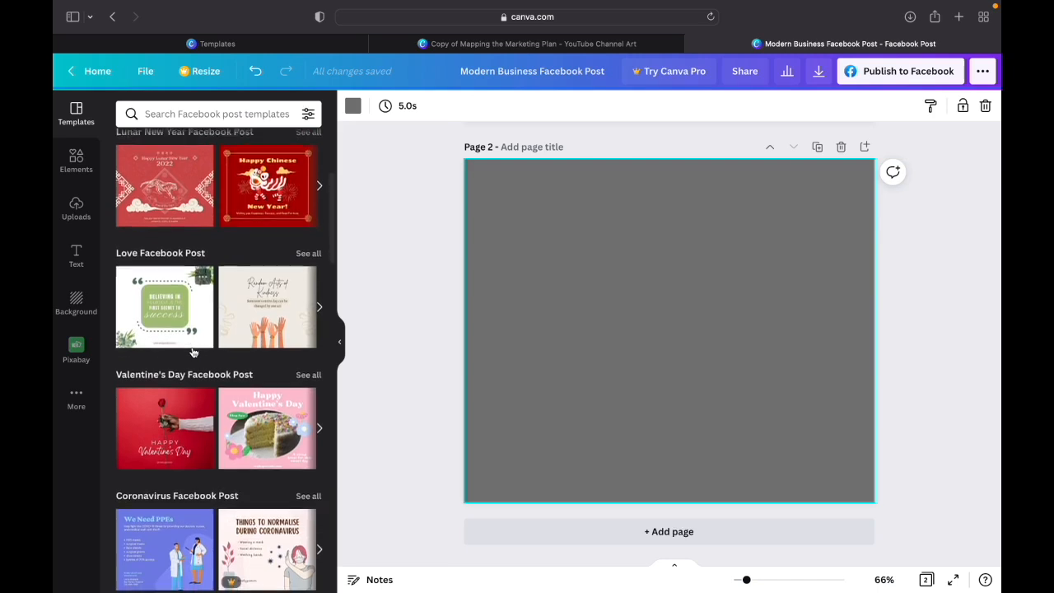
scroll(192, 352, "down", 5)
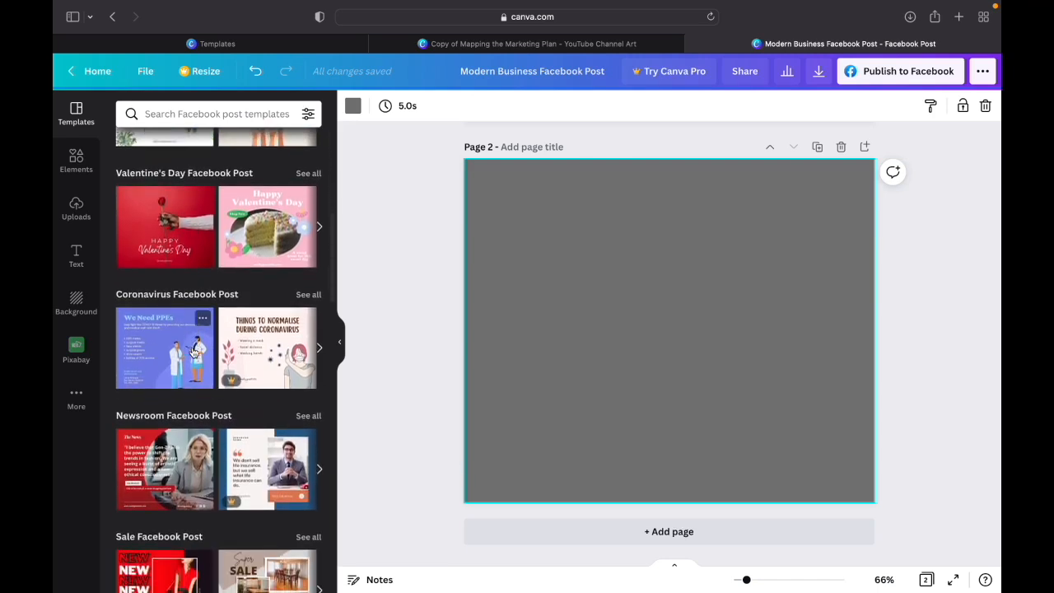
scroll(192, 353, "down", 3)
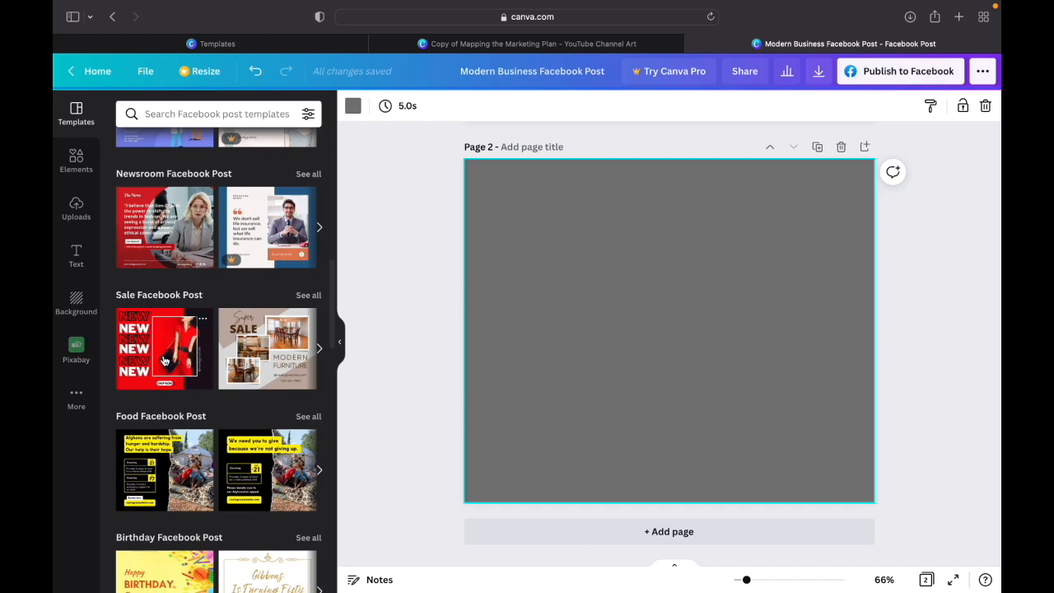
left_click(164, 360)
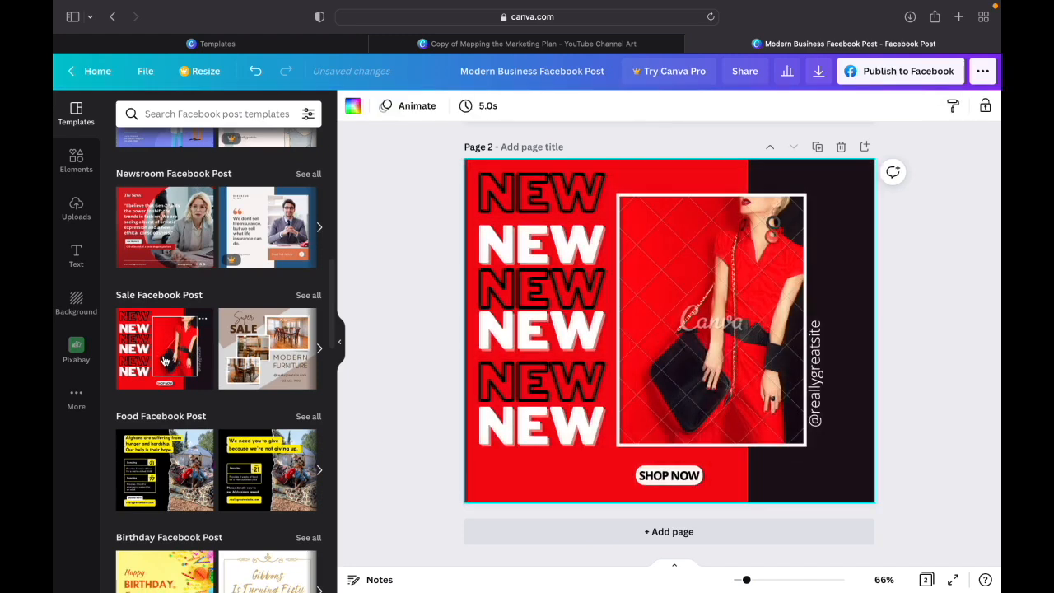
left_click(552, 482)
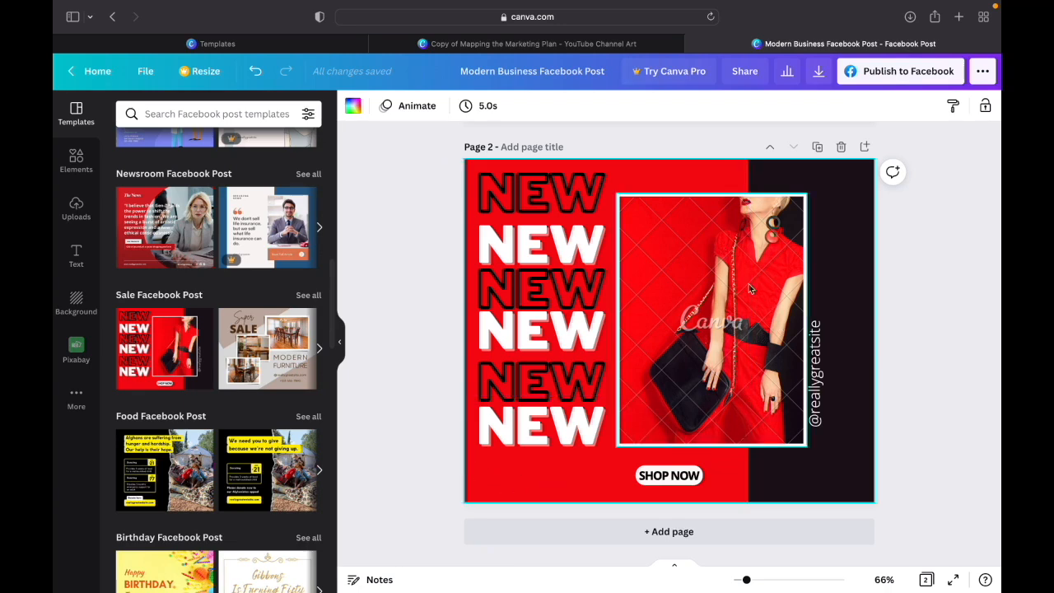
- Delete the watermarked photo of the woman in red from its frame on page 2, keeping the empty frame
left_click(727, 360)
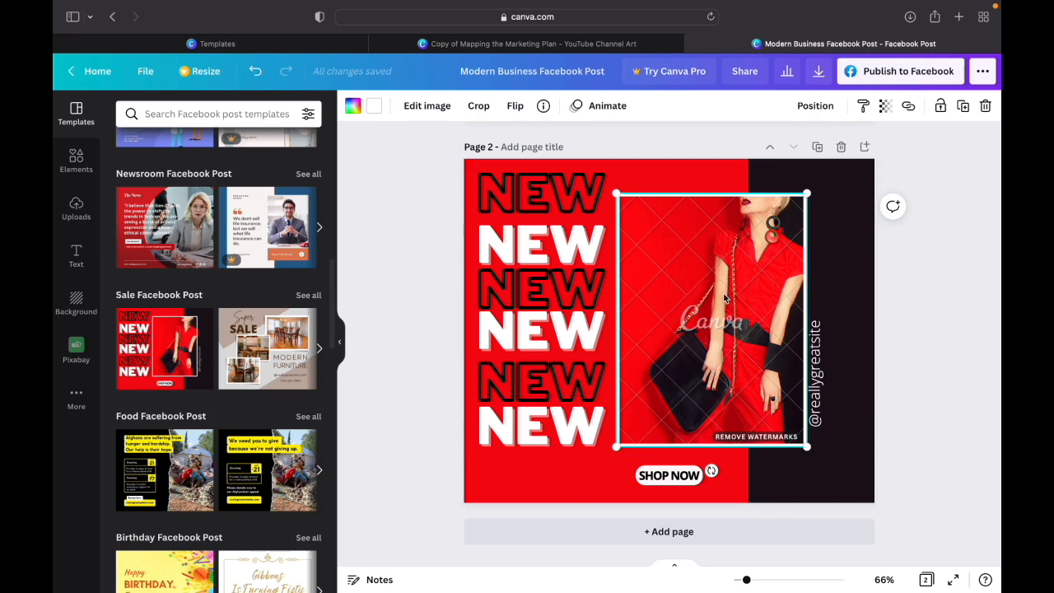
left_click(985, 107)
left_click(971, 142)
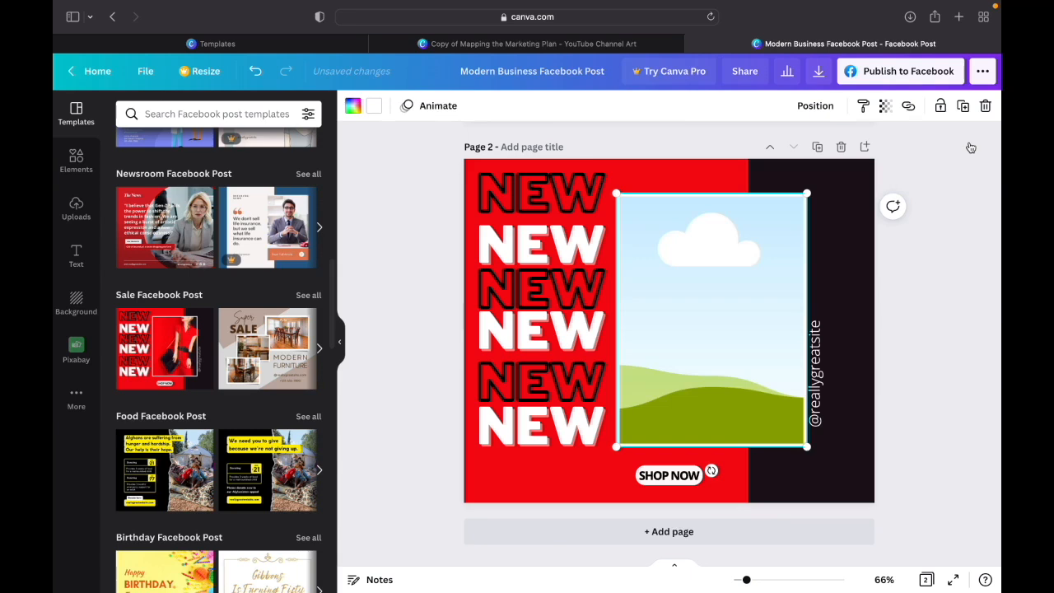
left_click(945, 256)
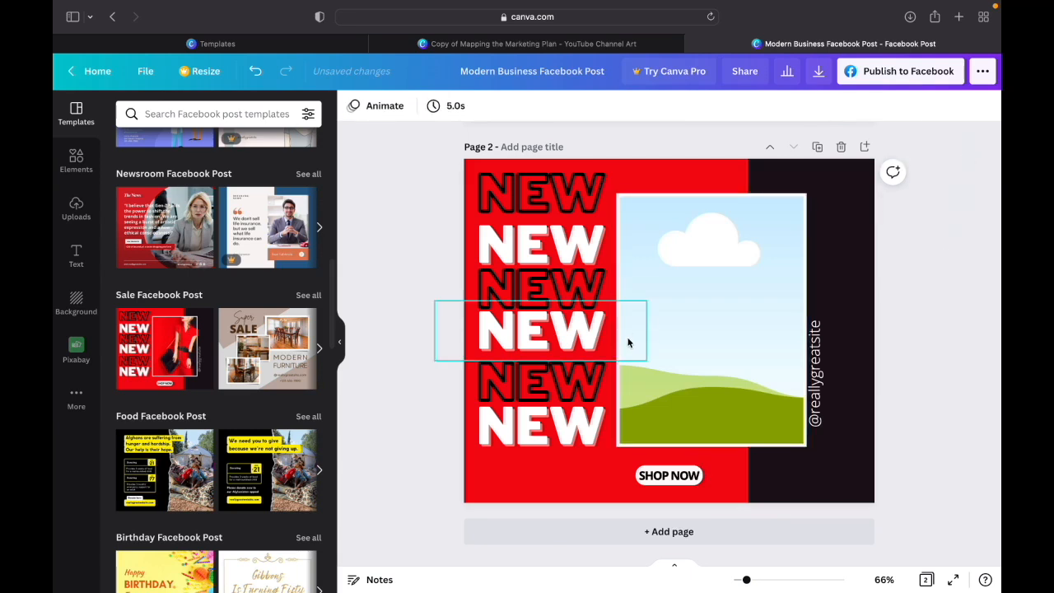
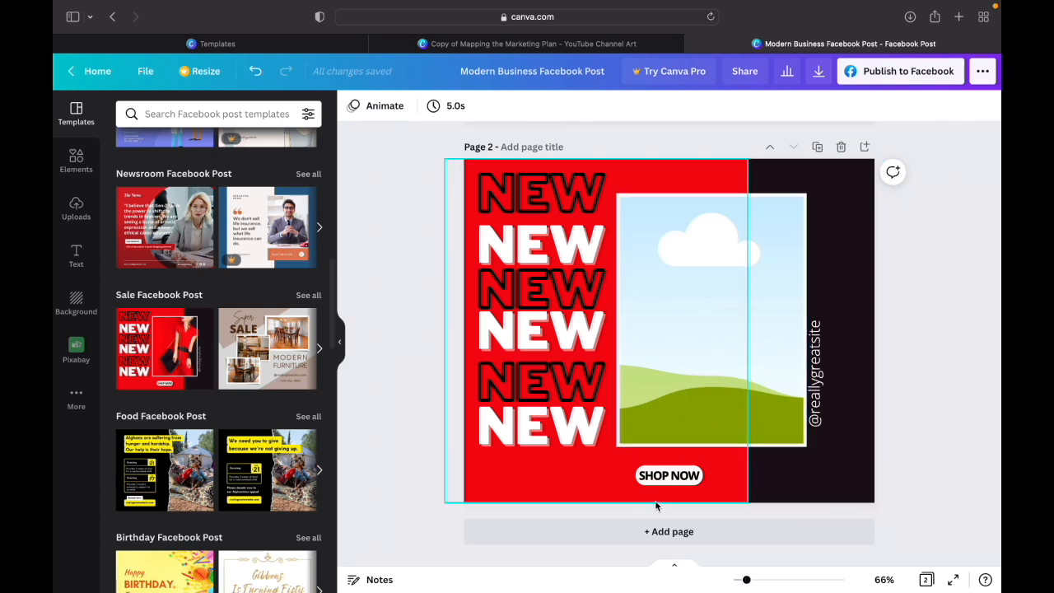
- Replace the topmost outlined "NEW" text on page 2 with "RETAIL"
left_click(554, 197)
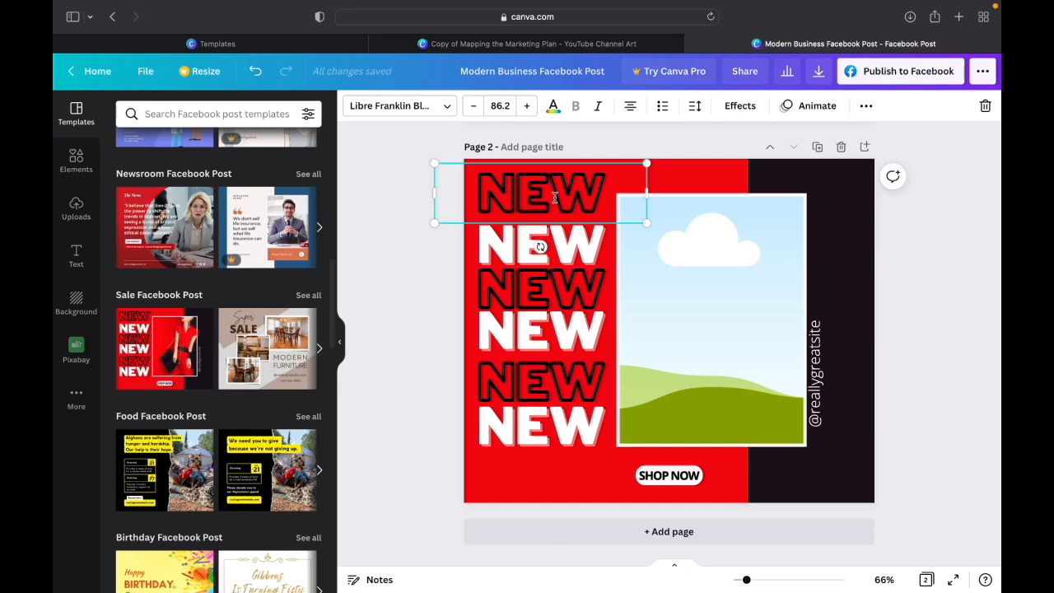
key("shift+r")
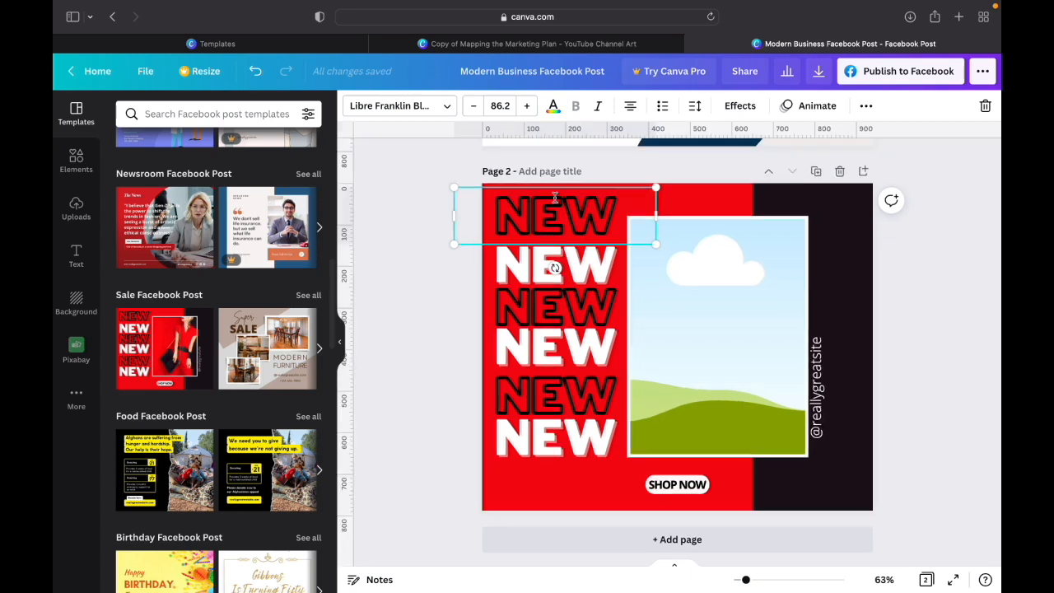
double_click(560, 216)
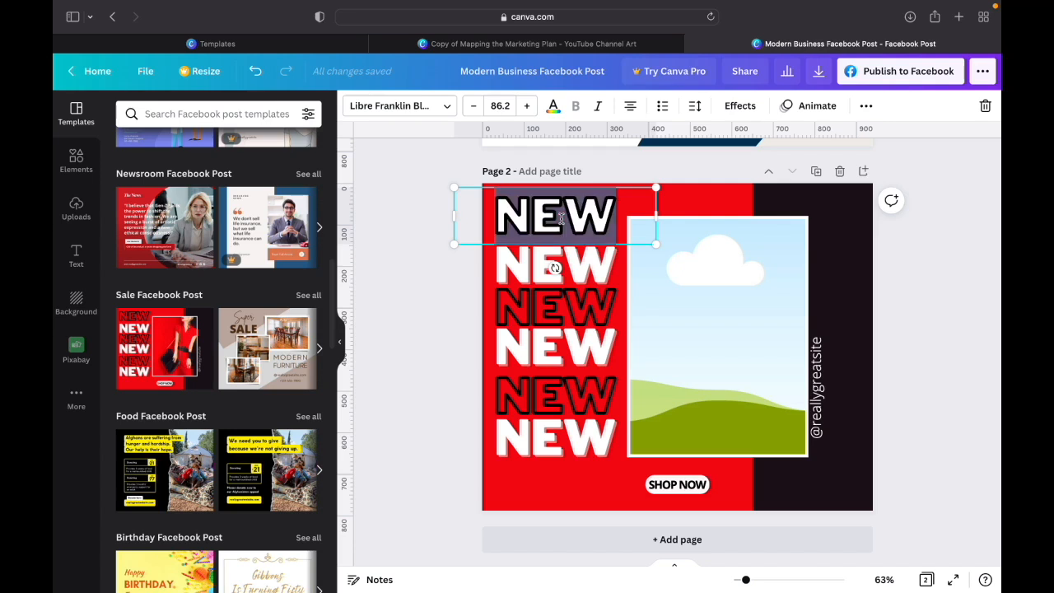
type("RETAIL")
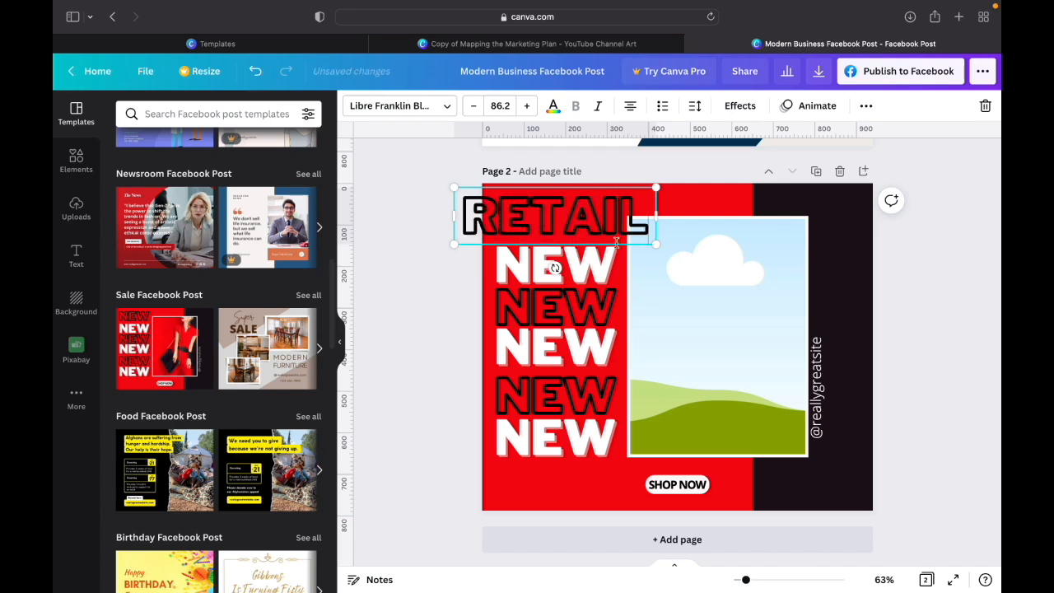
- Shrink the "RETAIL" heading to font size 52.6 and position it above the first white "NEW", clear of the photo frame
left_click_drag(657, 244, 600, 223)
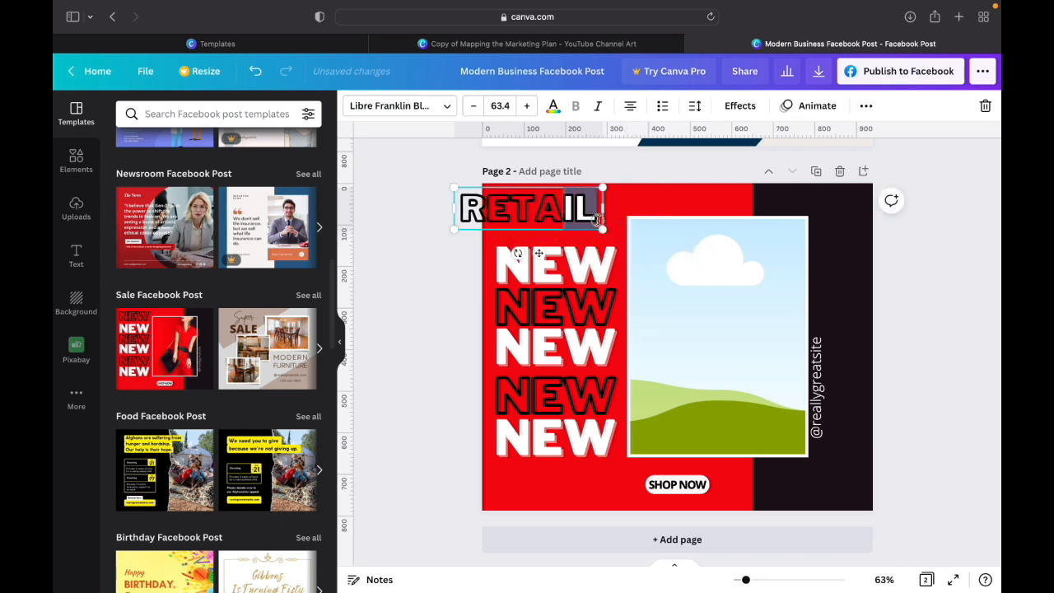
left_click(609, 247)
left_click(583, 215)
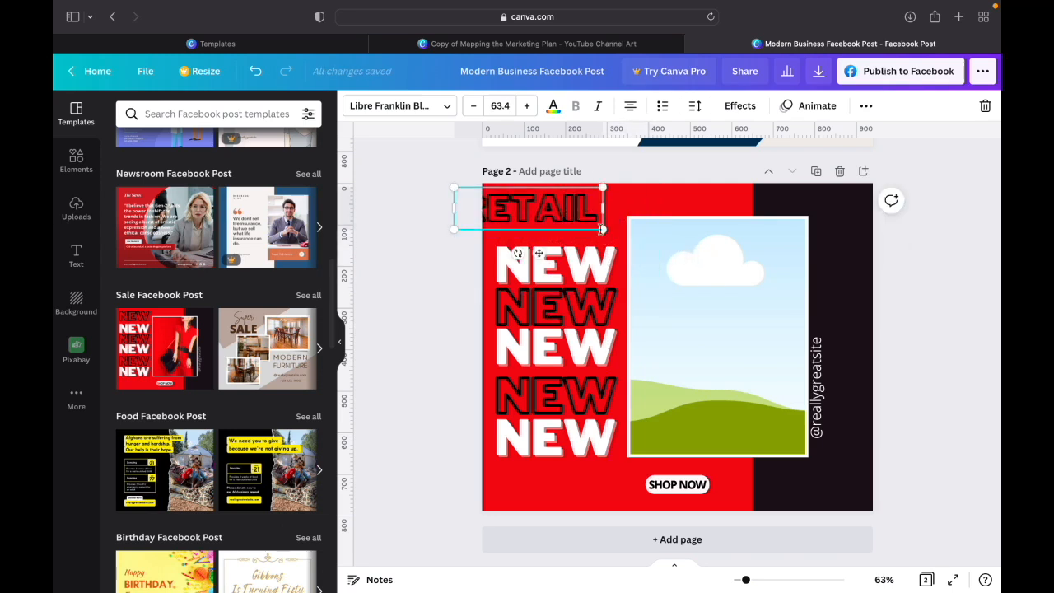
left_click_drag(603, 229, 565, 261)
left_click(532, 208)
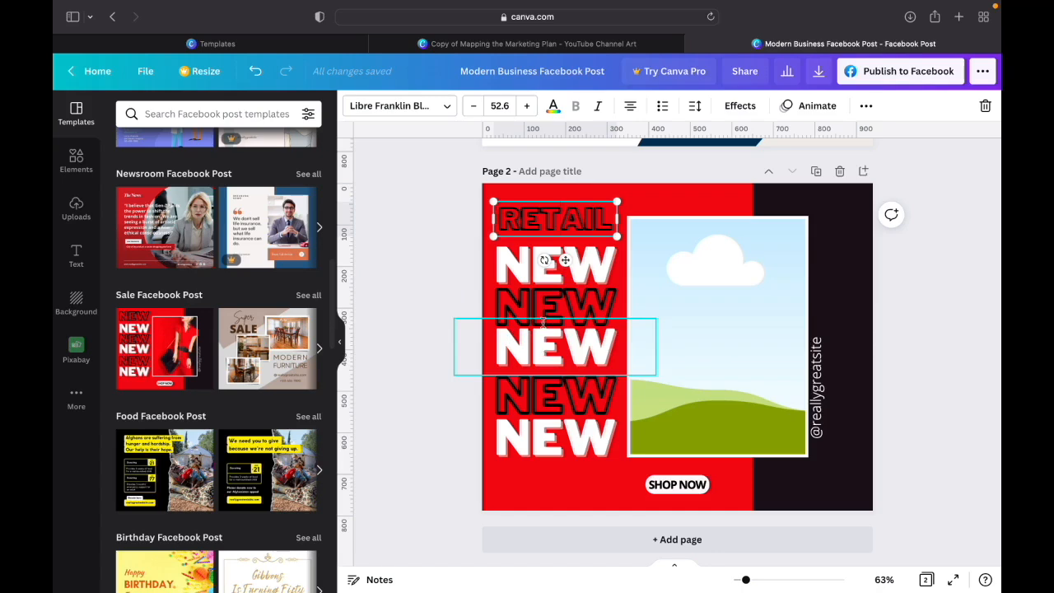
left_click(715, 191)
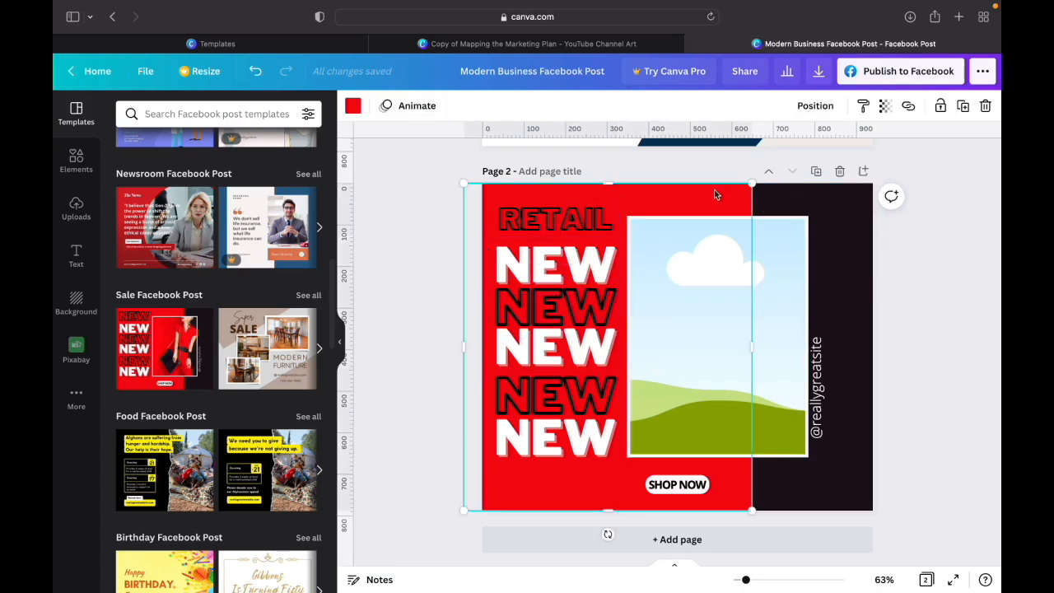
left_click(923, 326)
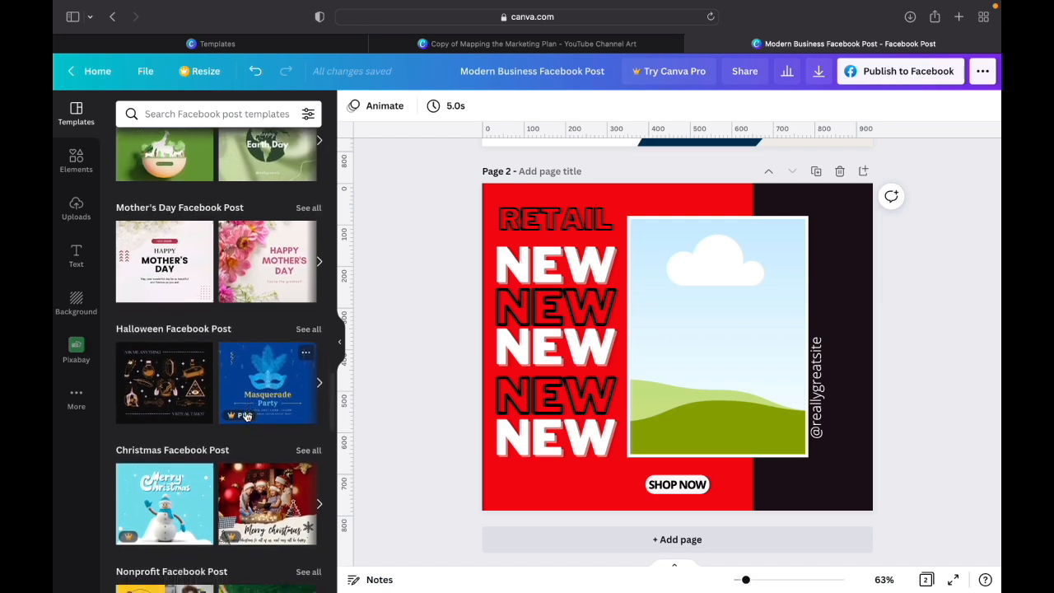
- Apply the purple "Pop, Lock, and Dance" template from the Livestream Facebook Post category to page 2
scroll(245, 417, "down", 4)
scroll(245, 418, "down", 6)
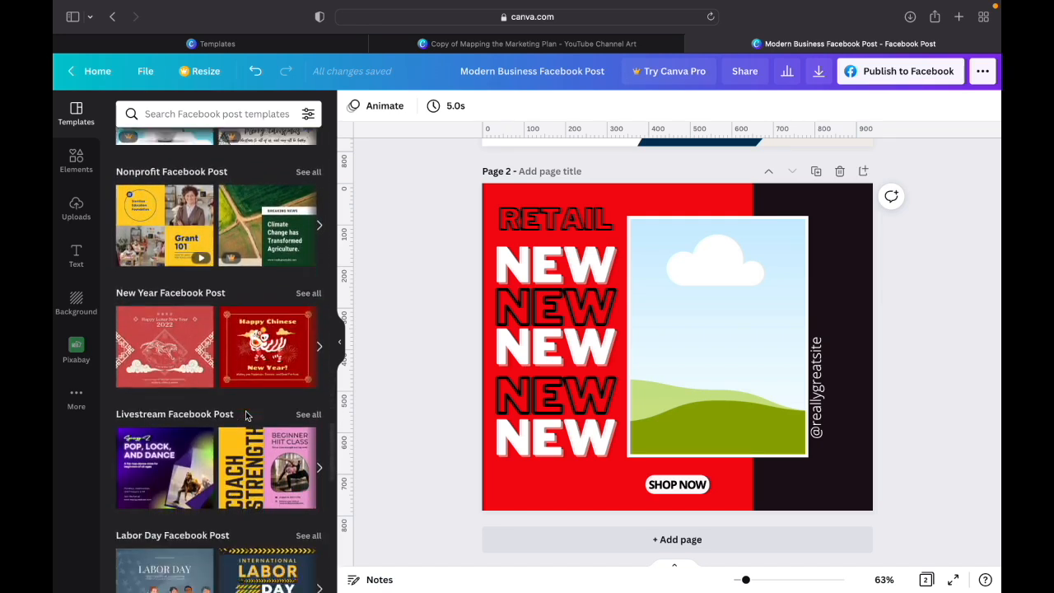
scroll(246, 415, "down", 3)
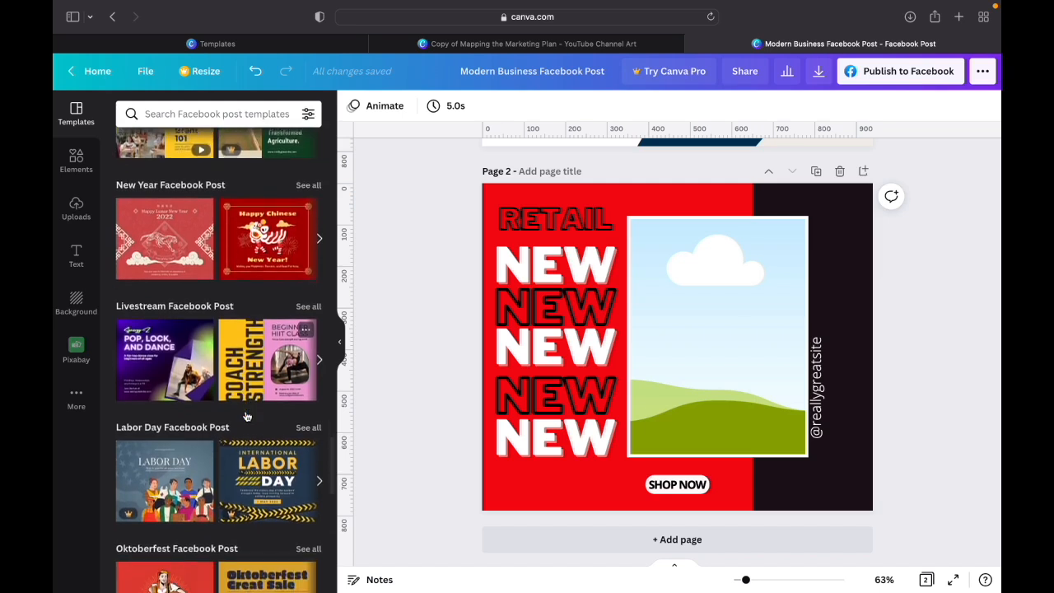
scroll(245, 418, "down", 2)
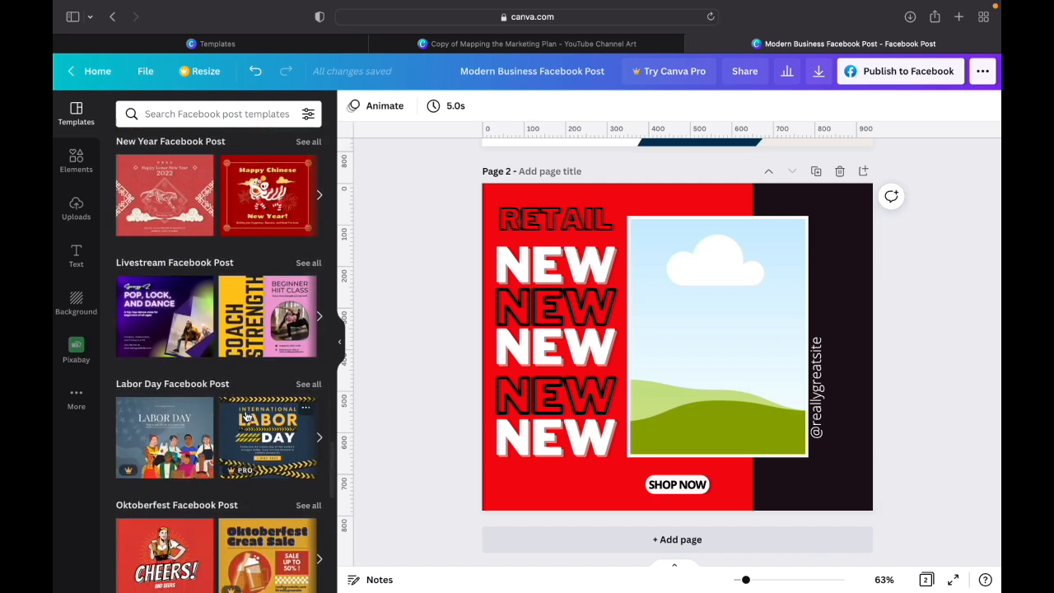
scroll(246, 417, "down", 1)
scroll(245, 417, "down", 2)
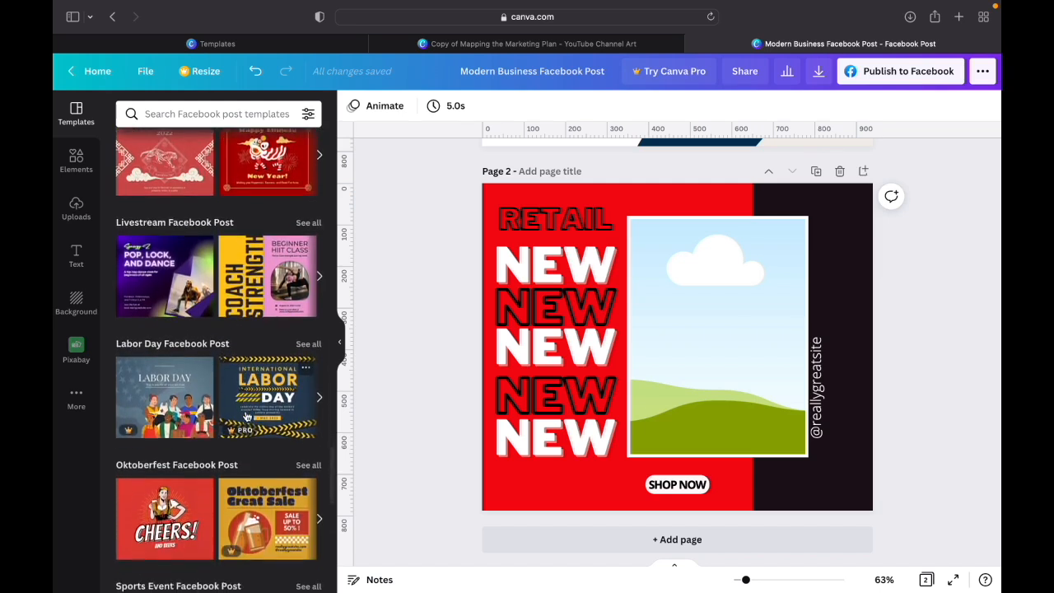
left_click(159, 286)
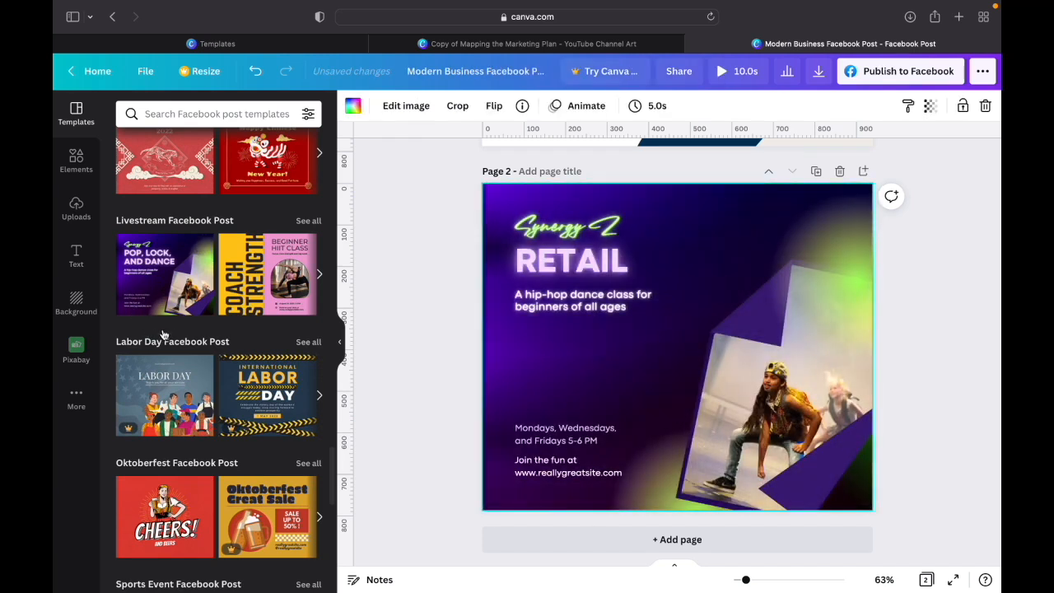
- Browse the remaining Facebook post categories and search the templates for "retail"
scroll(174, 350, "down", 3)
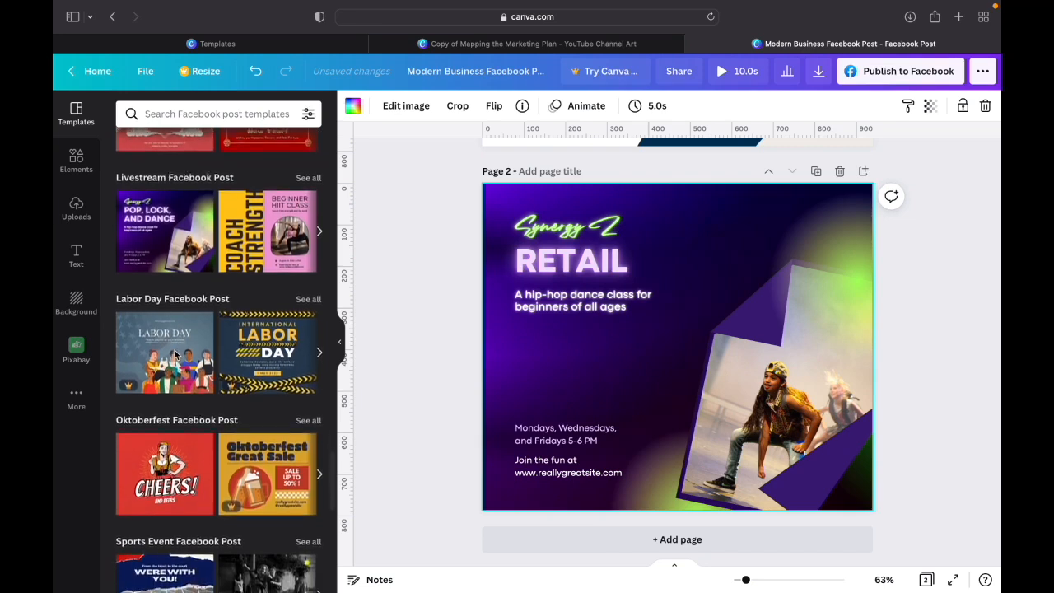
scroll(175, 350, "down", 2)
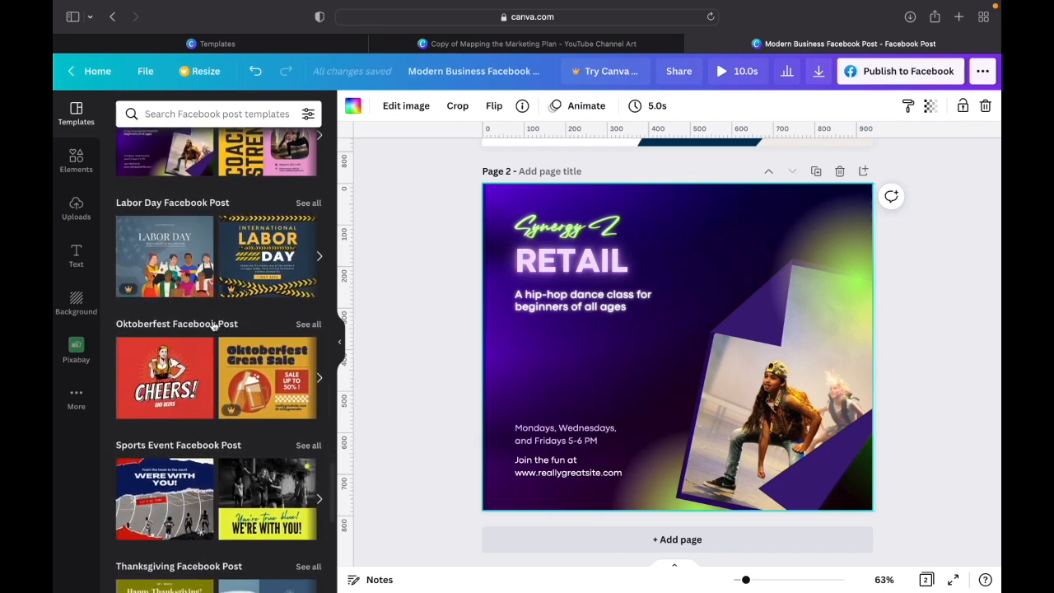
scroll(182, 354, "down", 4)
scroll(183, 356, "down", 5)
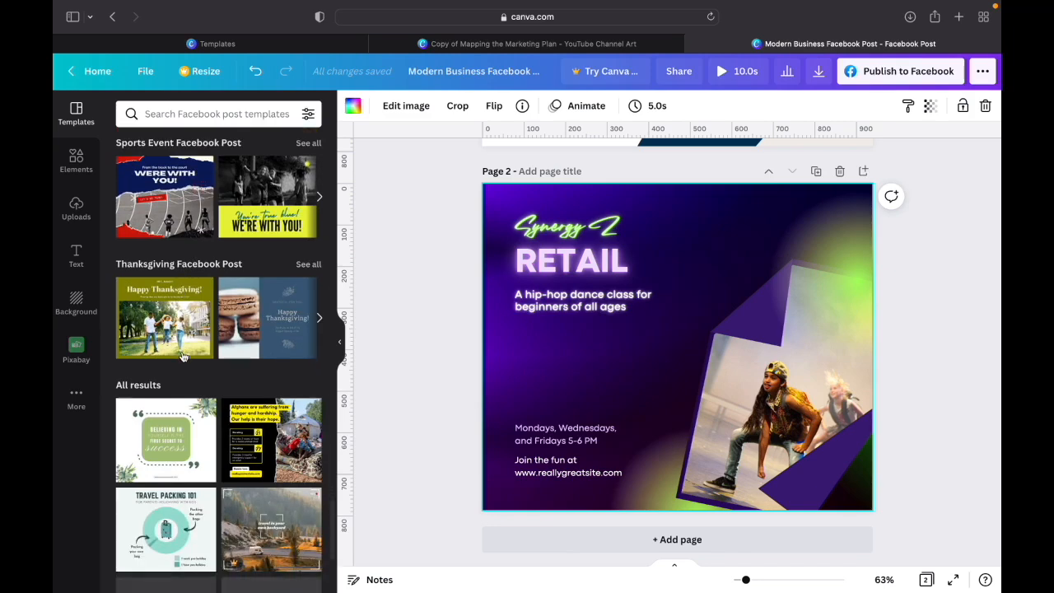
scroll(183, 356, "up", 2)
left_click(188, 114)
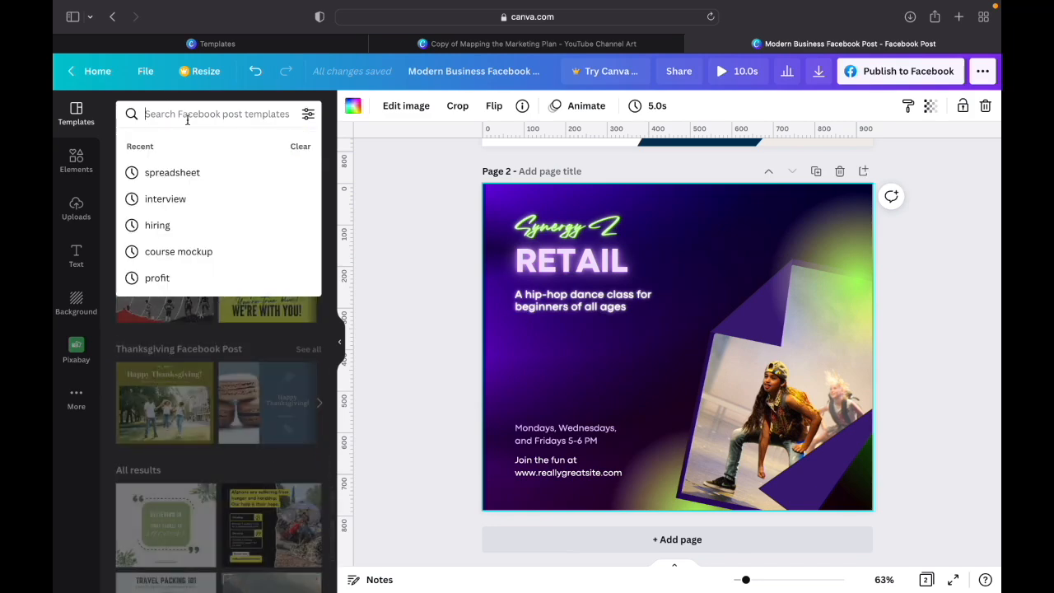
type("retail")
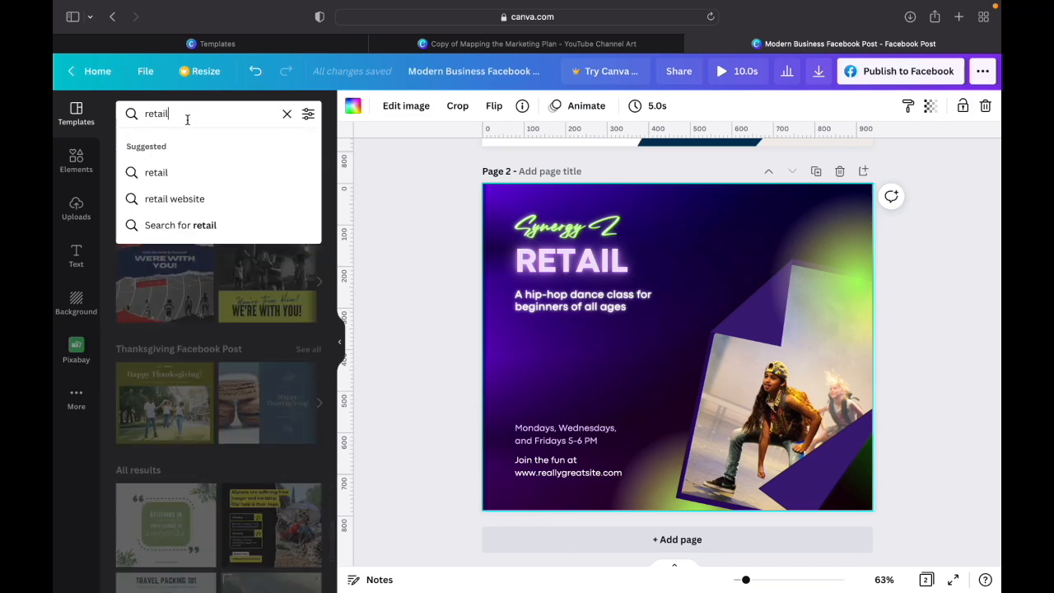
key("Return")
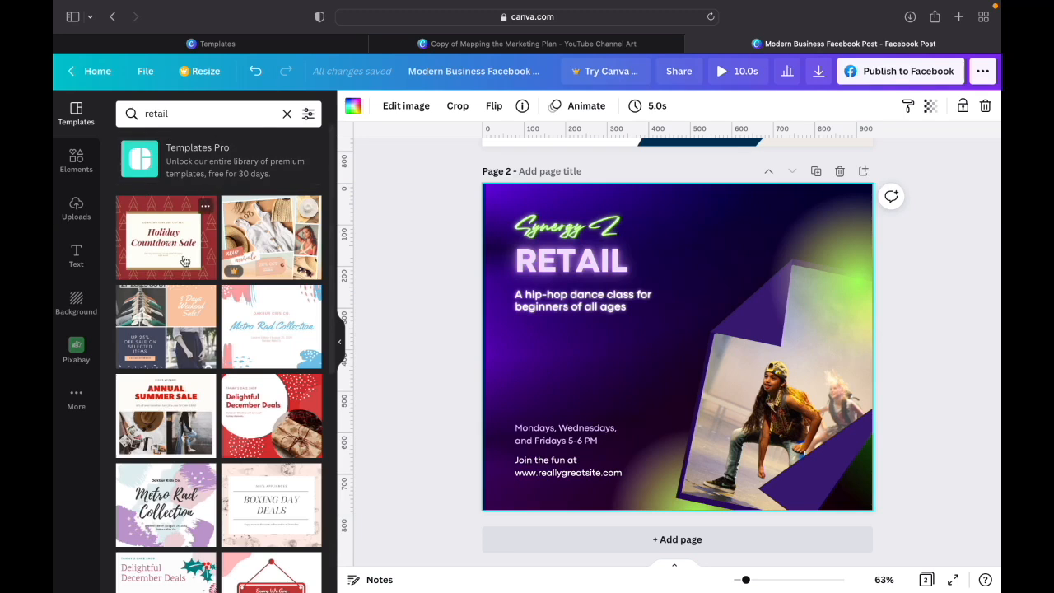
- Try the "happy winesday" wine template from the retail results on page 2, and undo it
scroll(194, 426, "down", 1)
scroll(195, 427, "down", 3)
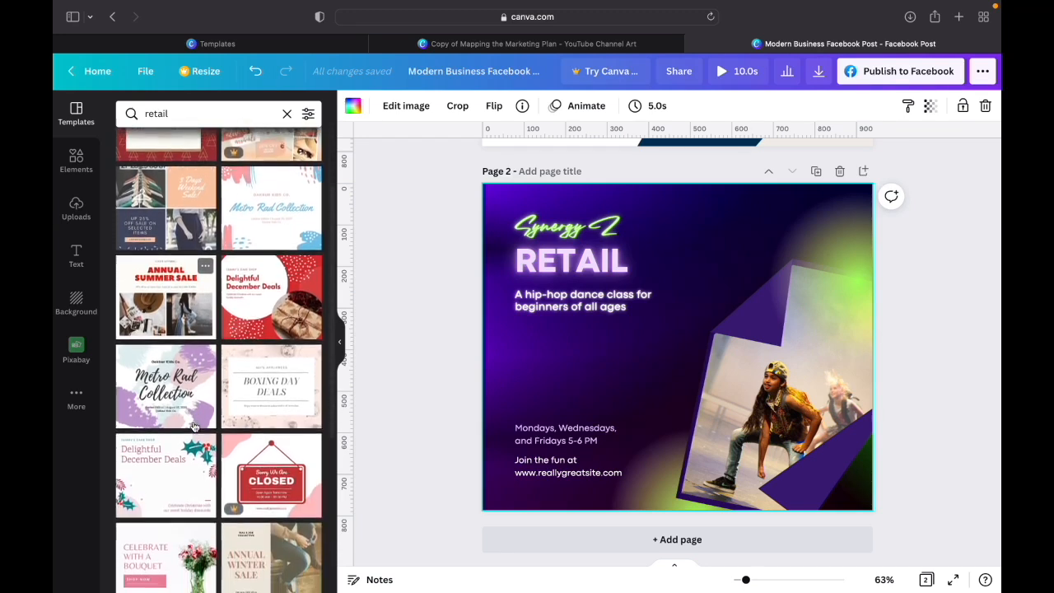
scroll(195, 427, "down", 4)
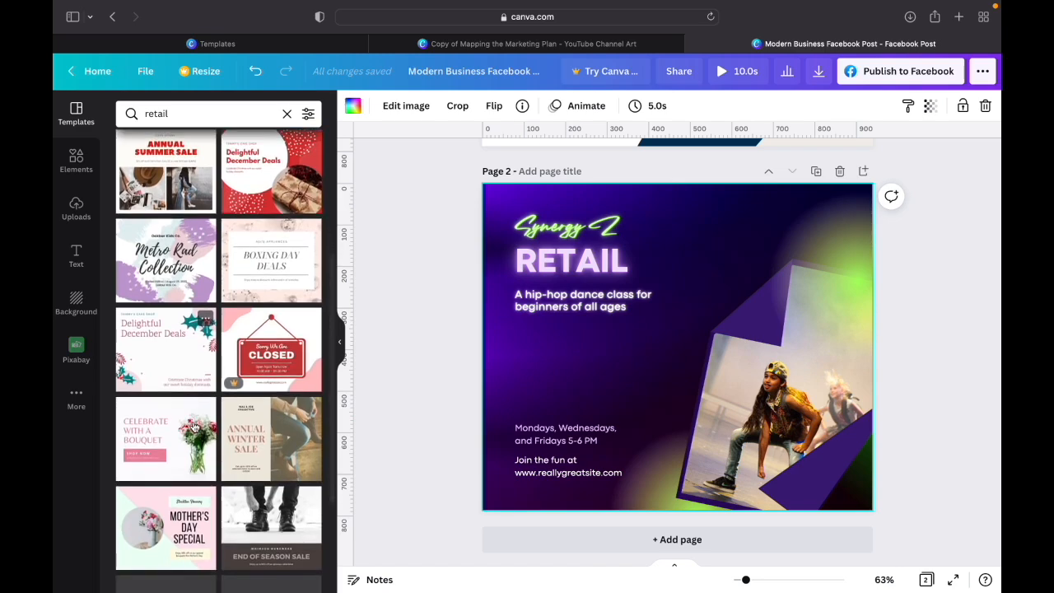
scroll(195, 427, "down", 5)
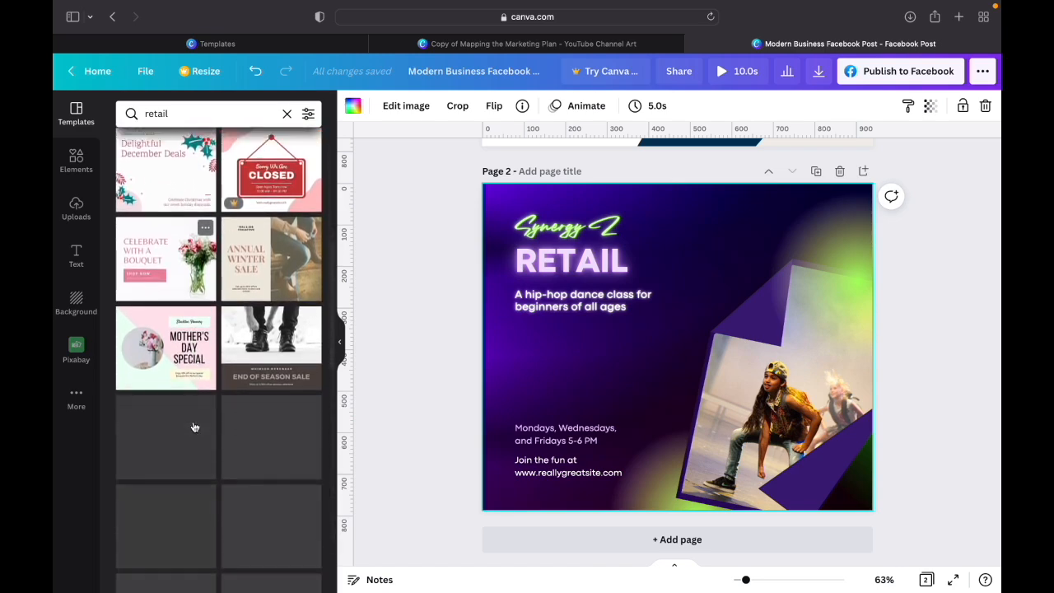
scroll(195, 427, "down", 2)
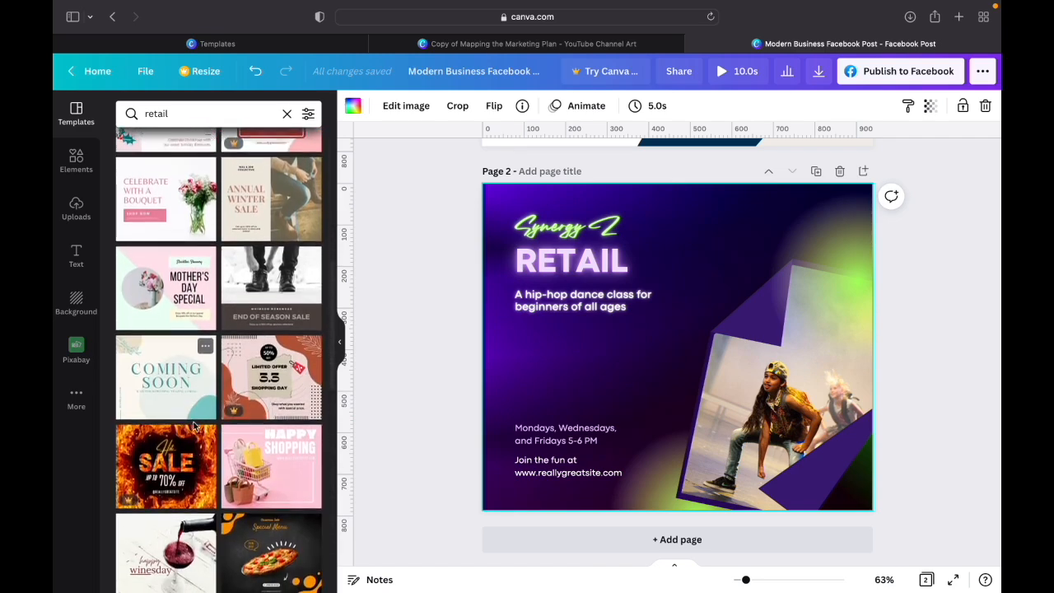
scroll(194, 427, "down", 2)
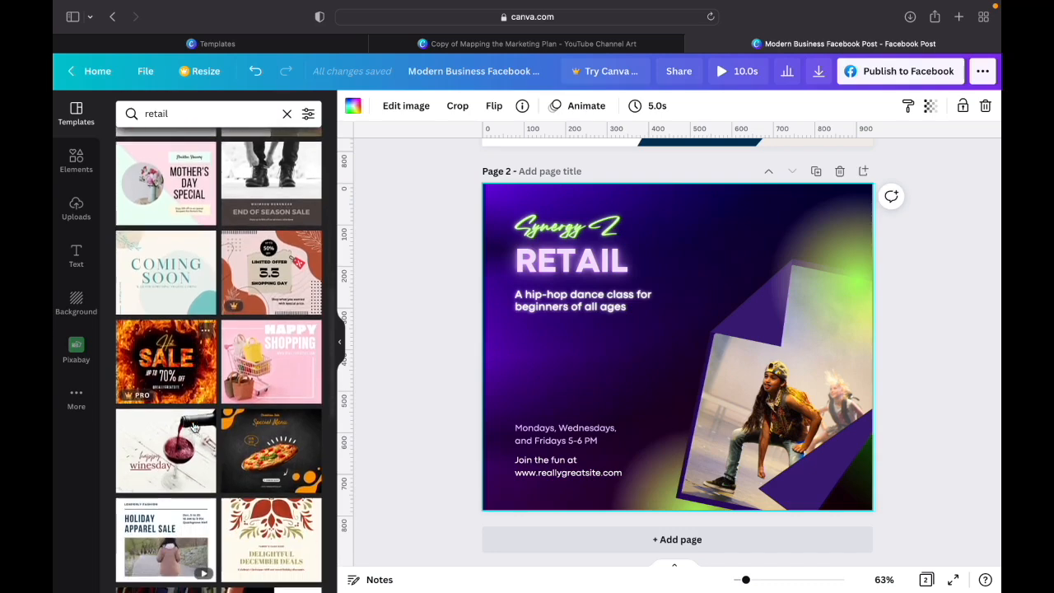
scroll(195, 426, "down", 1)
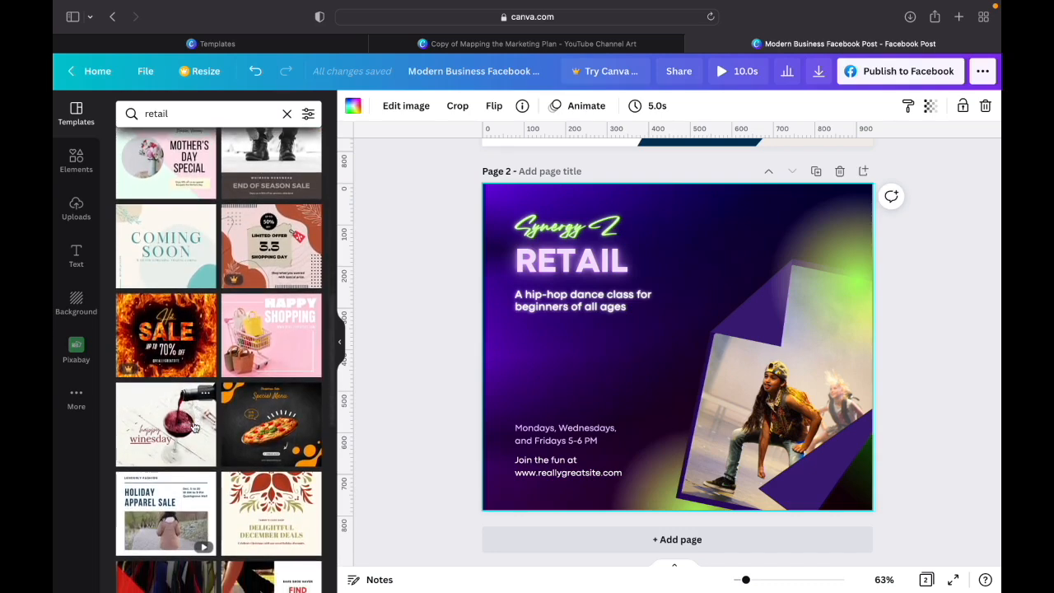
scroll(195, 427, "down", 2)
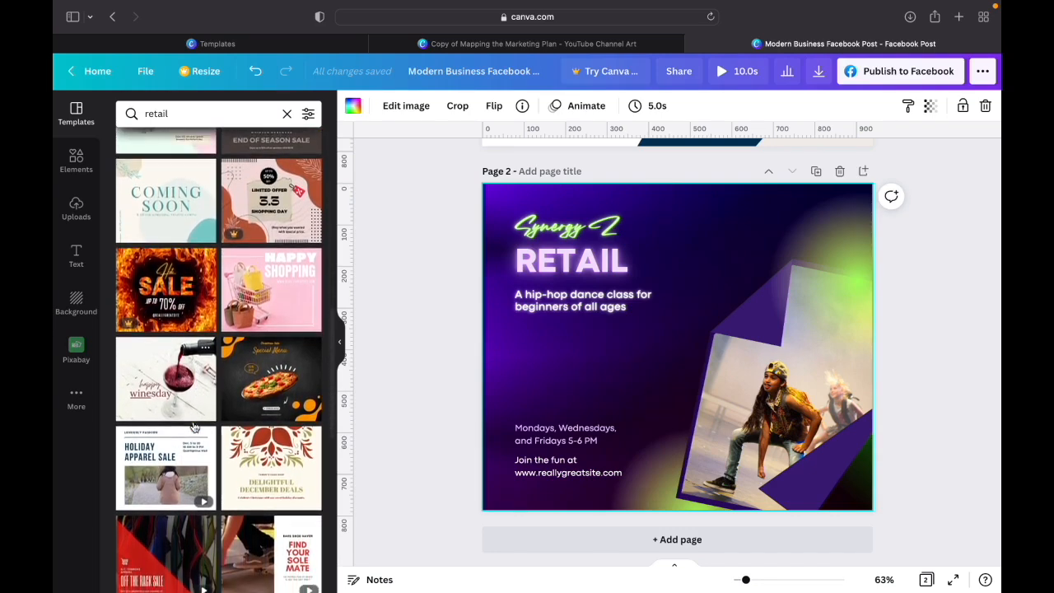
scroll(195, 426, "down", 2)
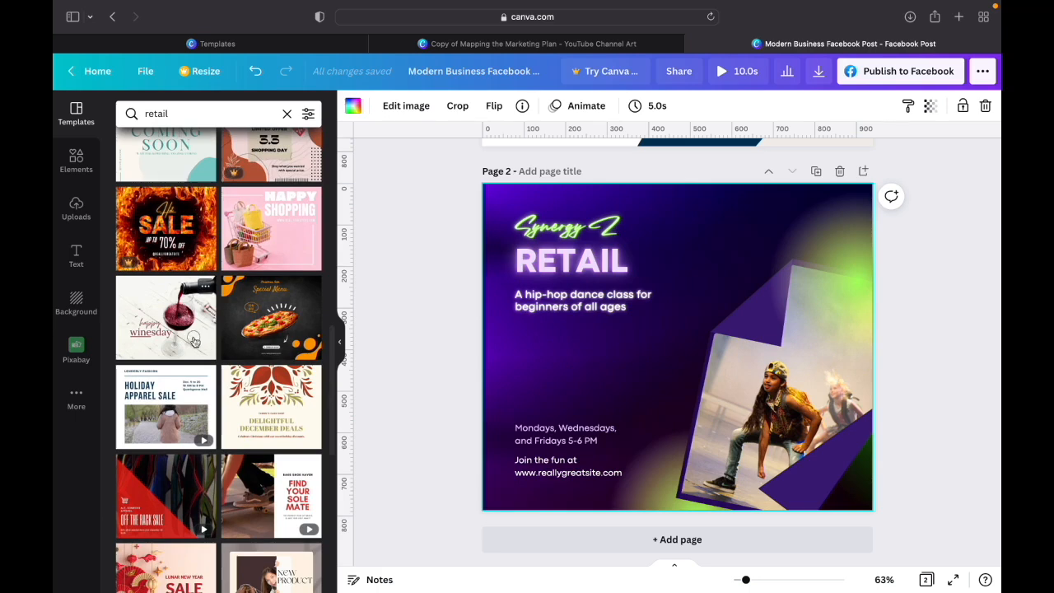
left_click(194, 341)
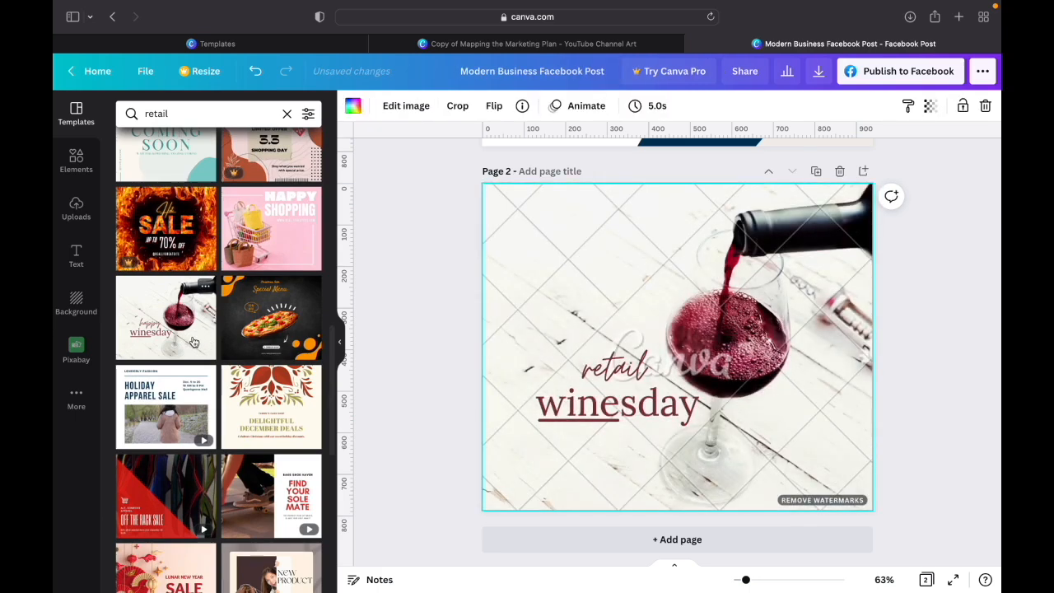
scroll(192, 330, "down", 1)
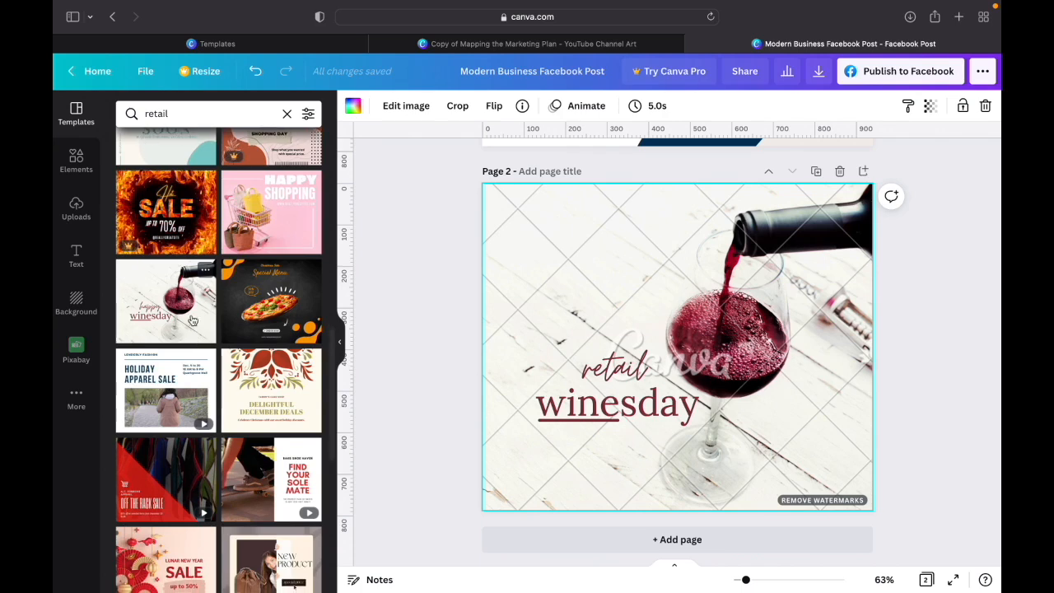
left_click(255, 71)
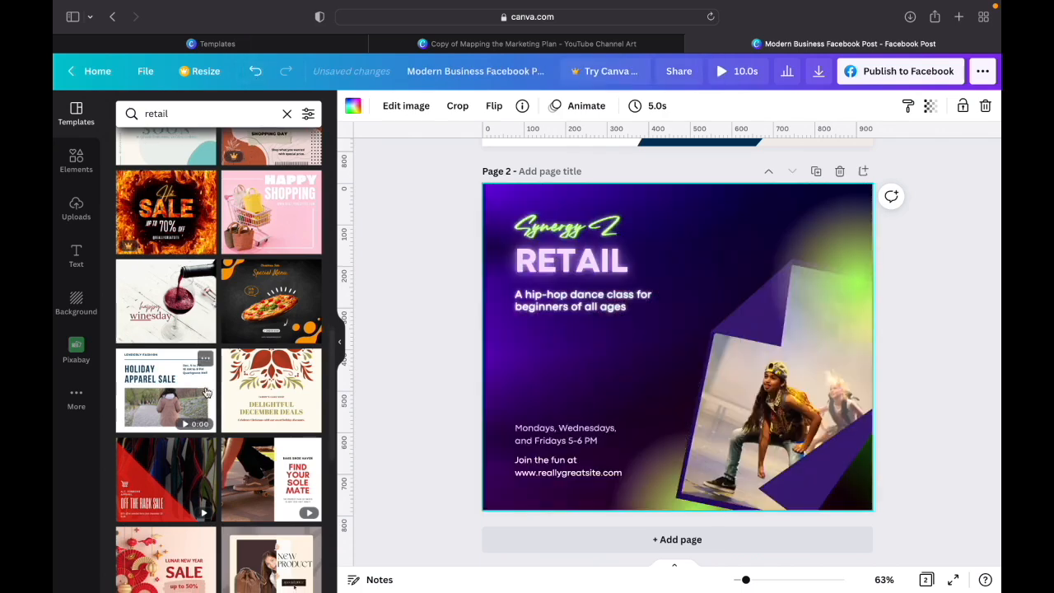
- Apply the red "Off the Rack Sale" video template from the retail results to page 2
scroll(206, 392, "down", 3)
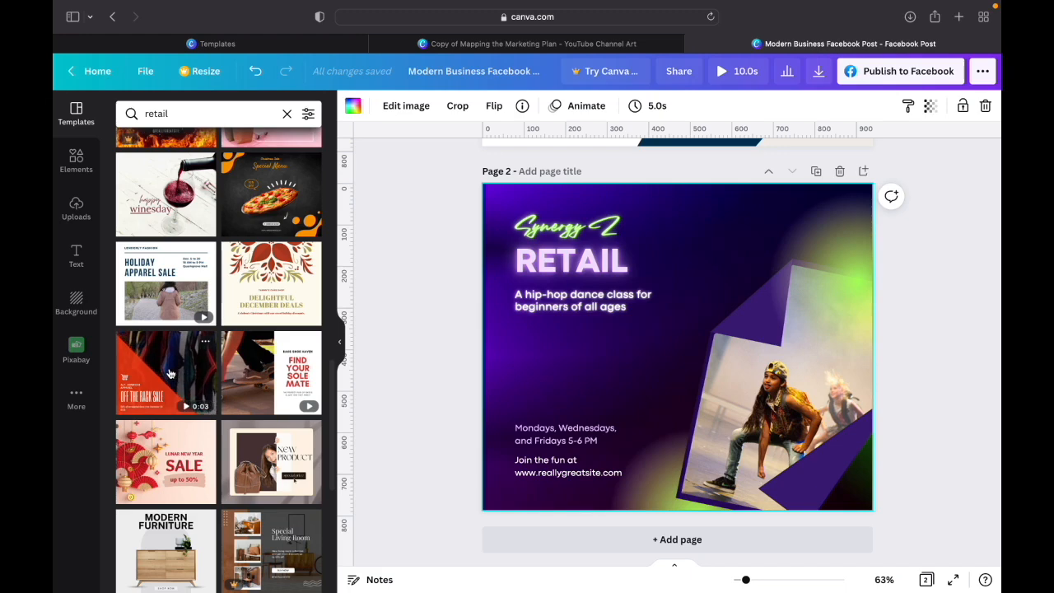
left_click(169, 373)
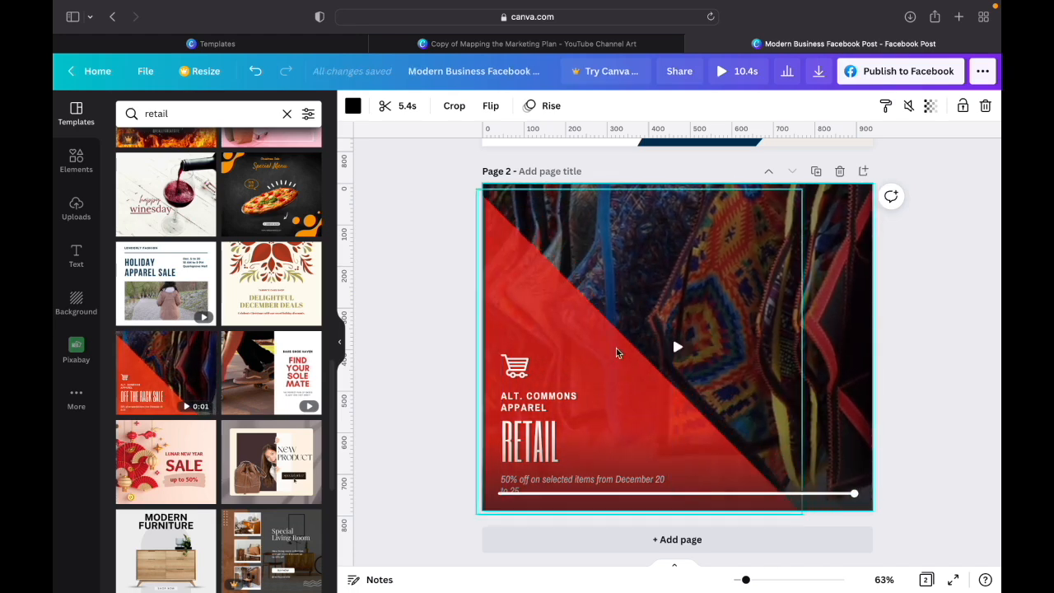
- Replace the italic discount line at the bottom of the text group with "15% off retail on your return visit"
left_click(568, 387)
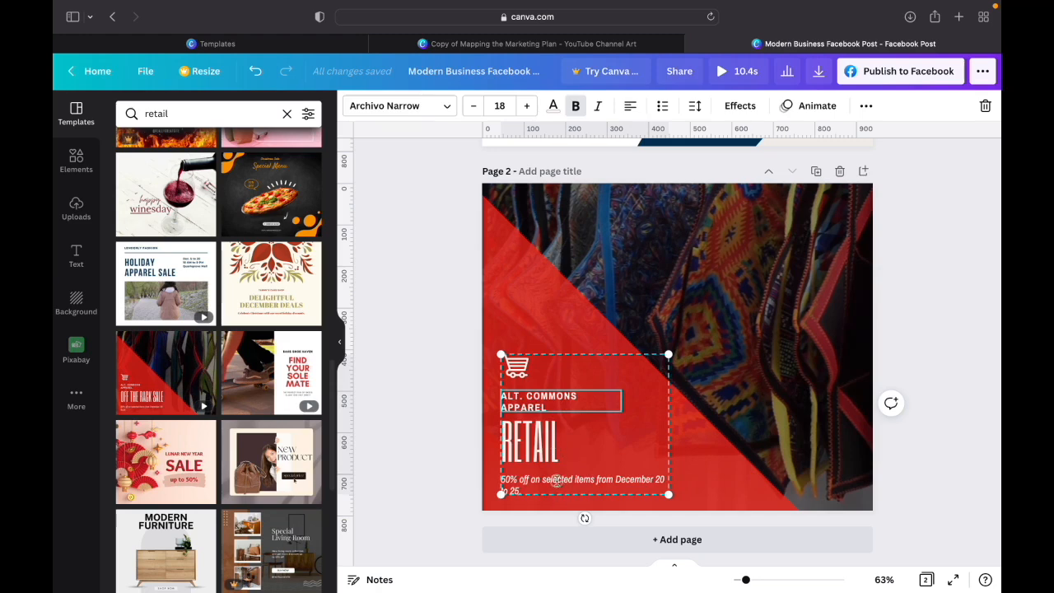
left_click(556, 484)
left_click(526, 490)
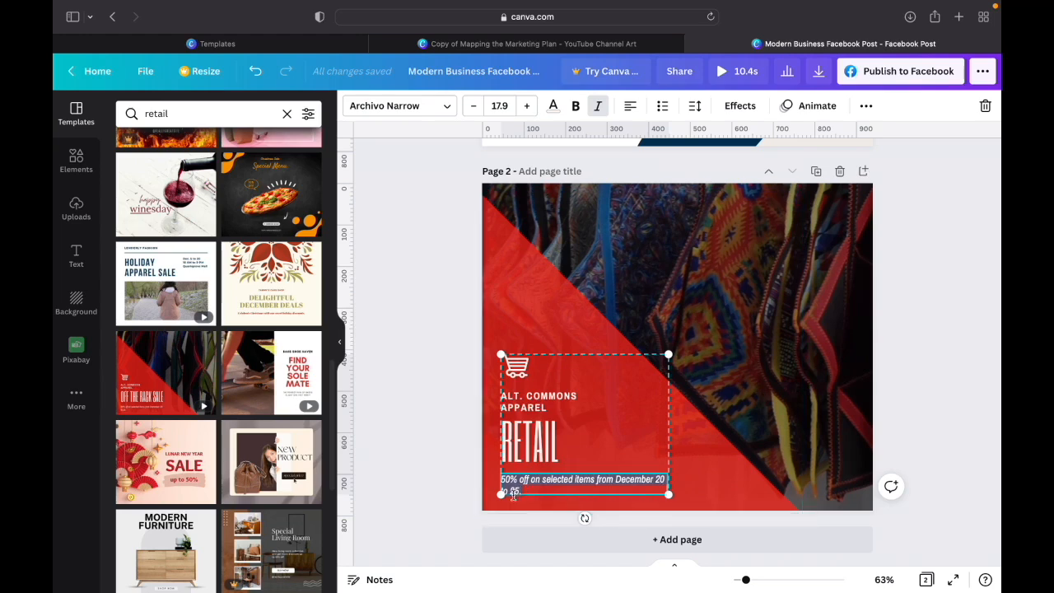
key("BackSpace")
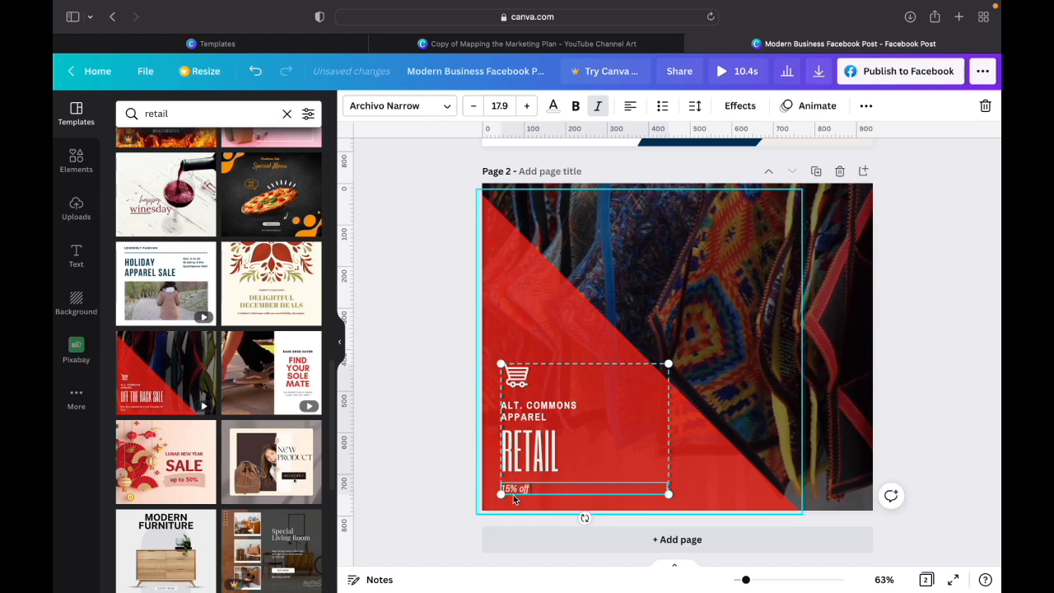
type("15% off retail on your return visit")
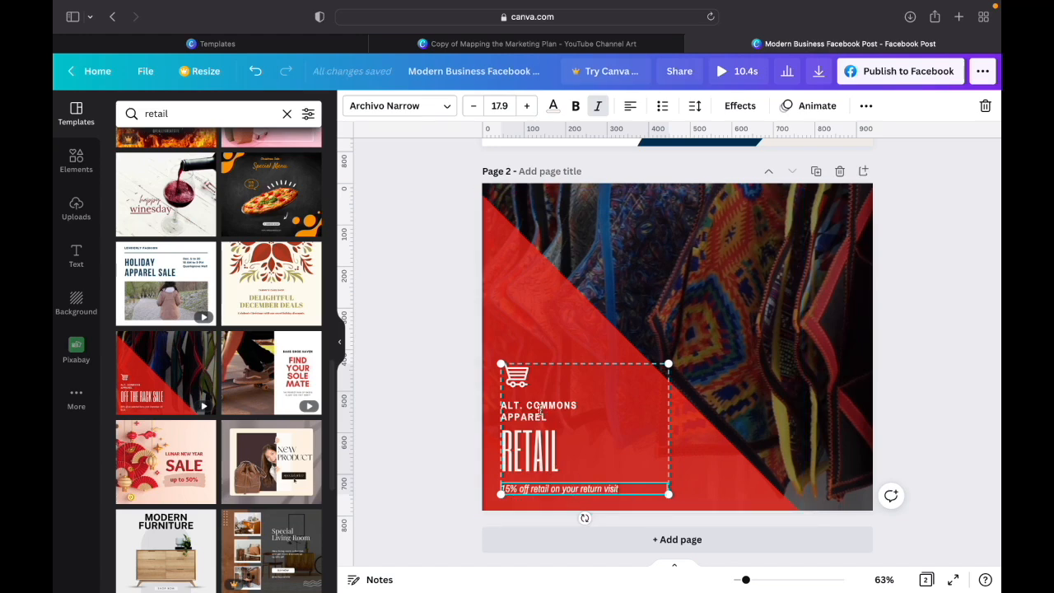
- Cut the "15% off retail on your return visit" line and paste it over the large "RETAIL" headline
triple_click(583, 487)
right_click(583, 489)
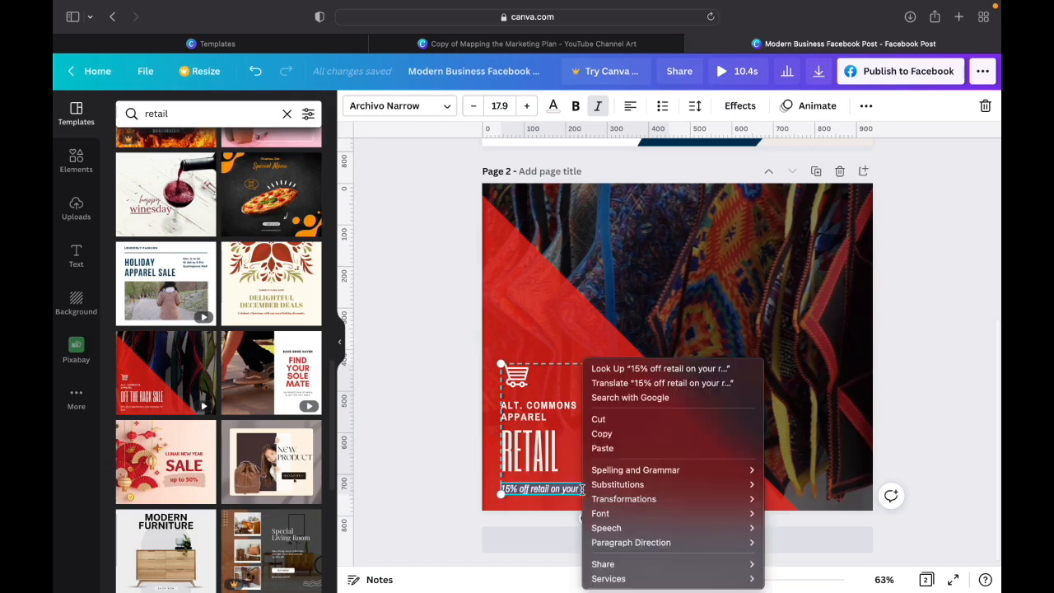
left_click(598, 419)
double_click(542, 447)
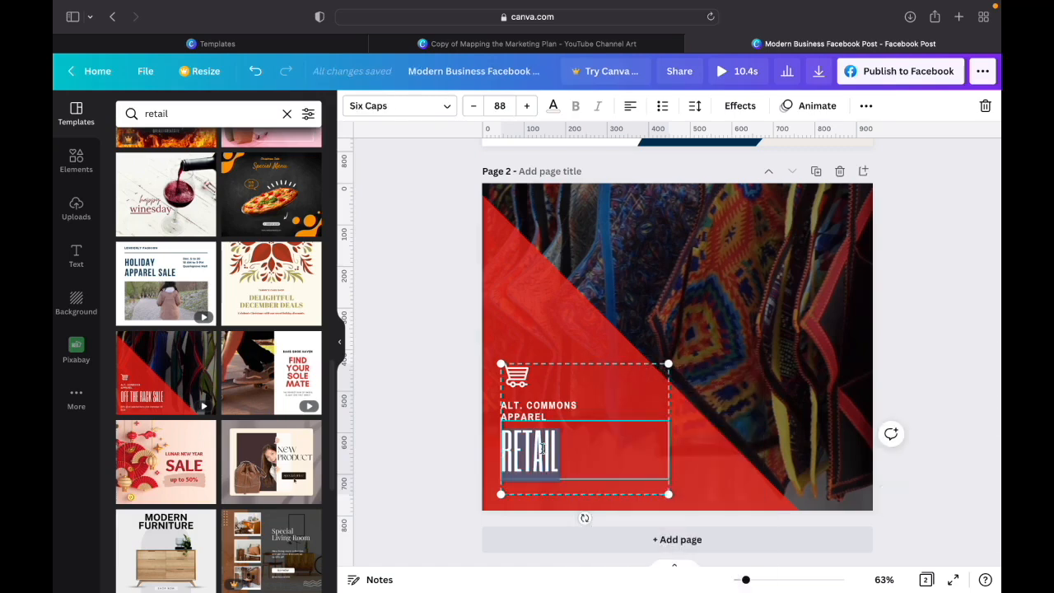
key("super+v")
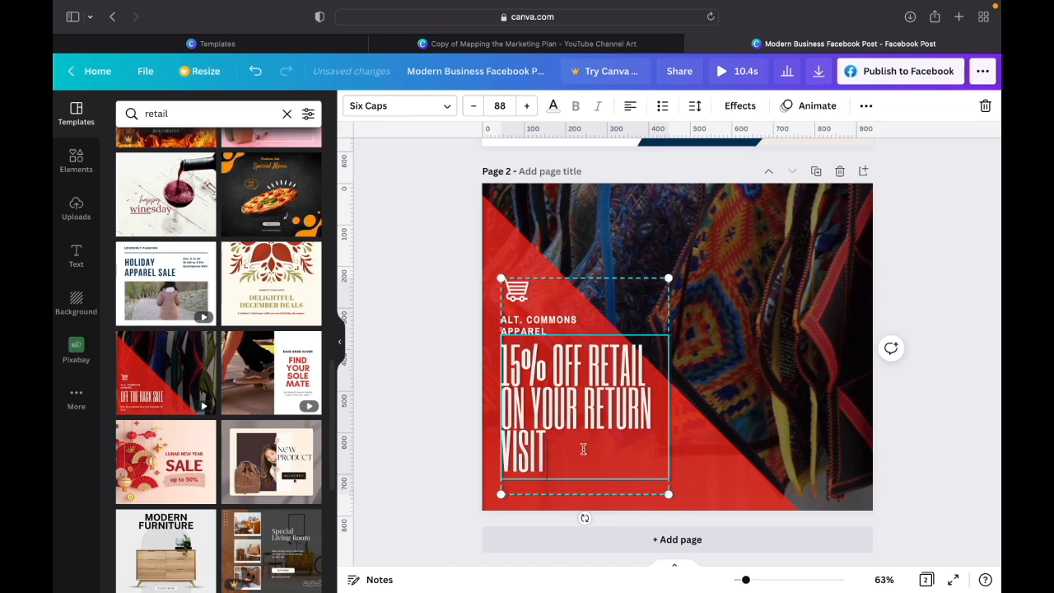
- Scale down the cart-and-text group and shift it slightly lower within the red triangle
left_click(549, 331)
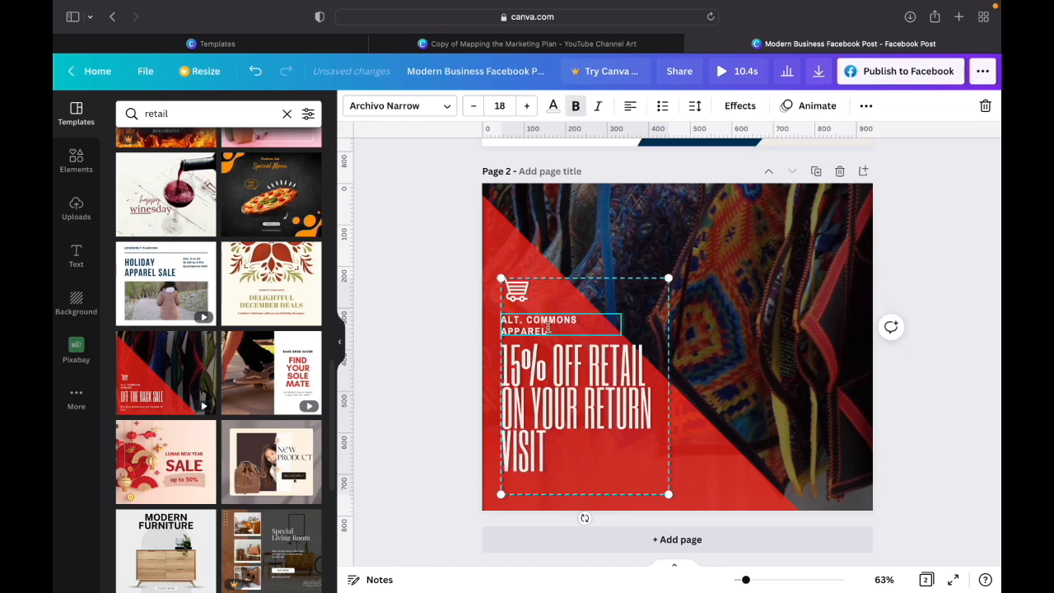
left_click(550, 332)
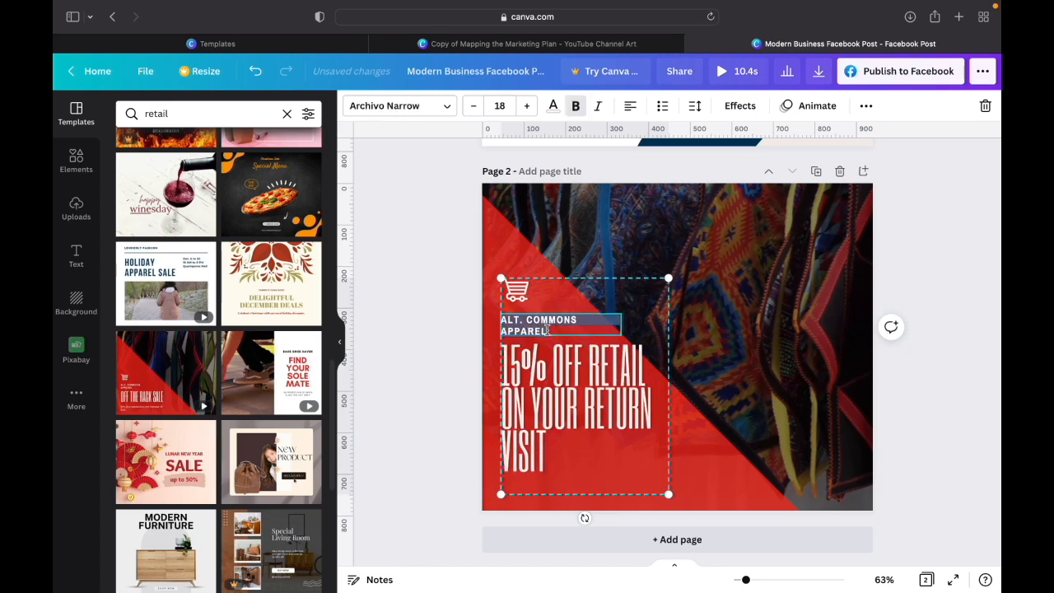
left_click(591, 460)
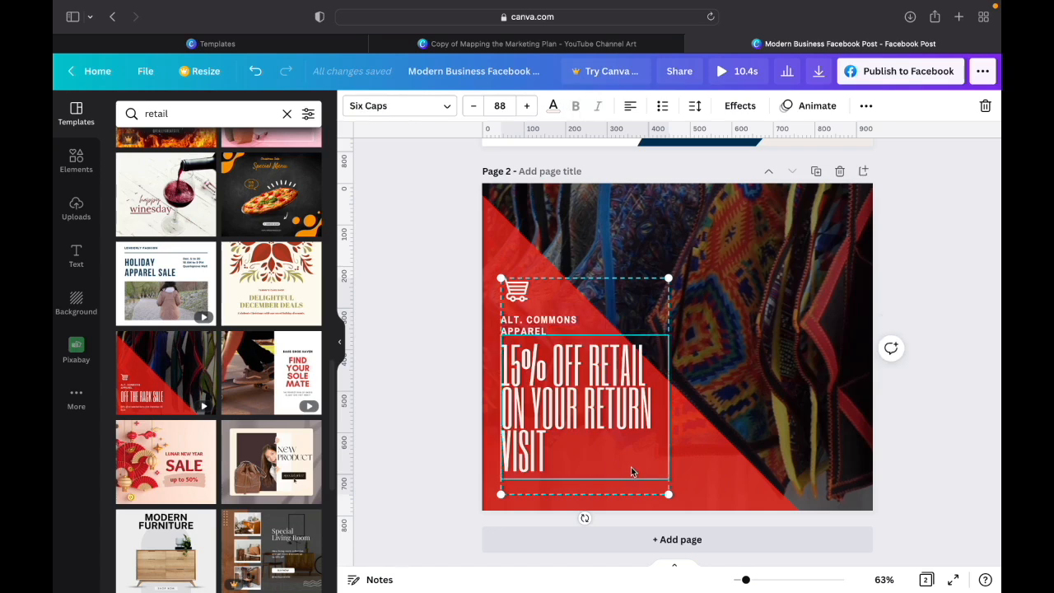
left_click(699, 482)
left_click(649, 443)
left_click_drag(667, 496, 644, 472)
left_click_drag(628, 418, 626, 430)
left_click(703, 435)
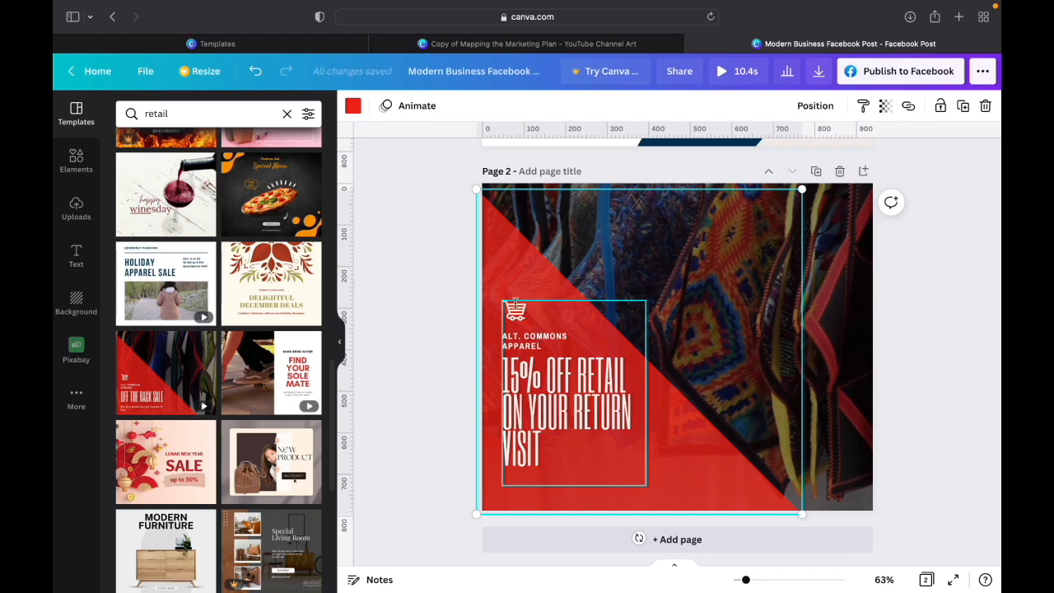
- Replace the "ALT. COMMONS APPAREL" text above the headline with "SALON BUSINESS BLUEPRINT SALON"
left_click(515, 317)
left_click(544, 348)
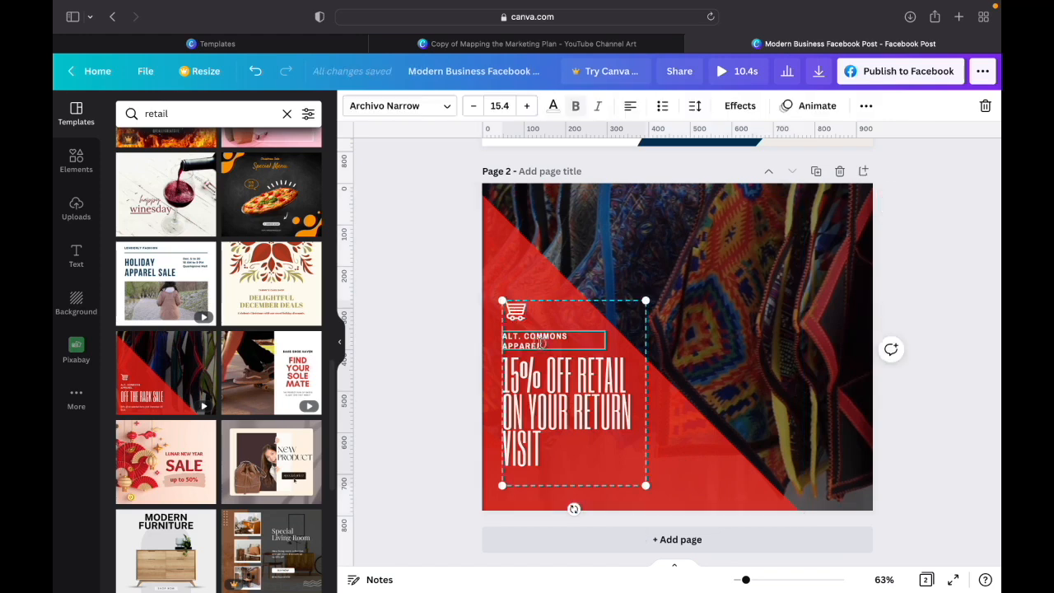
left_click(544, 347)
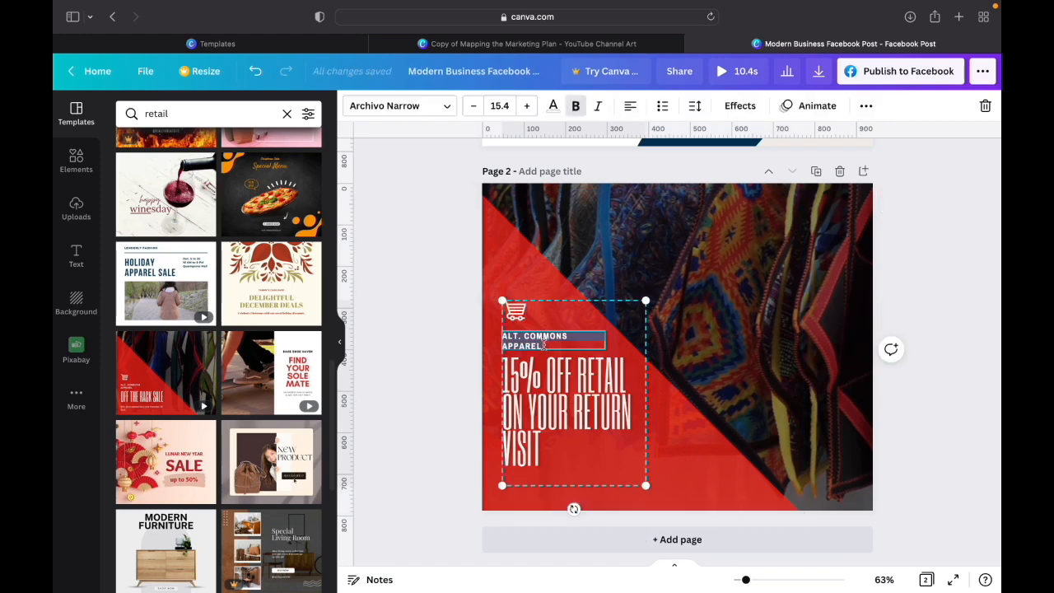
type("SALON BUSINES")
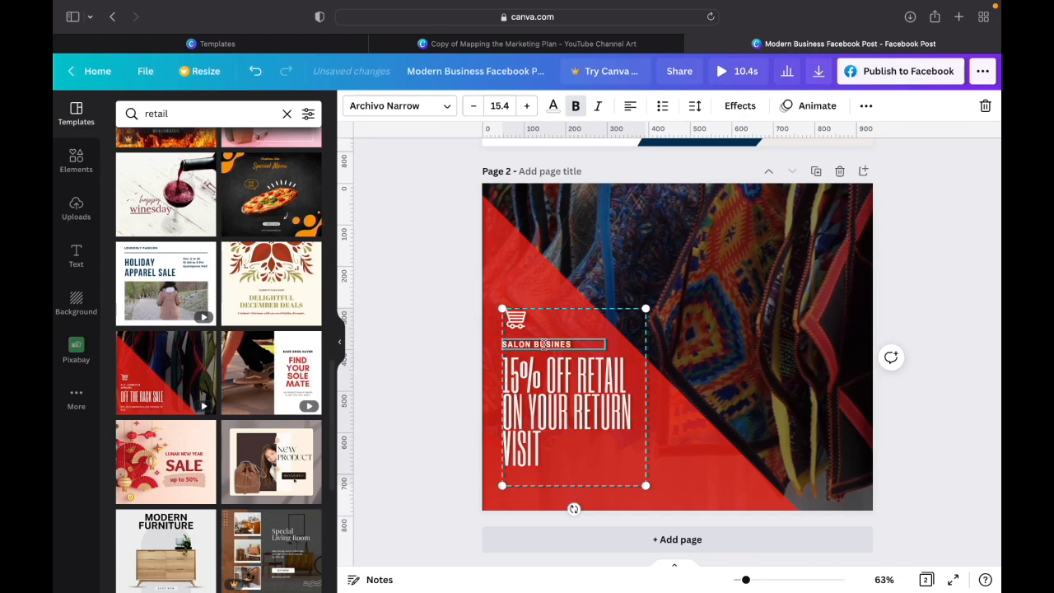
type("S BLUEPRINT")
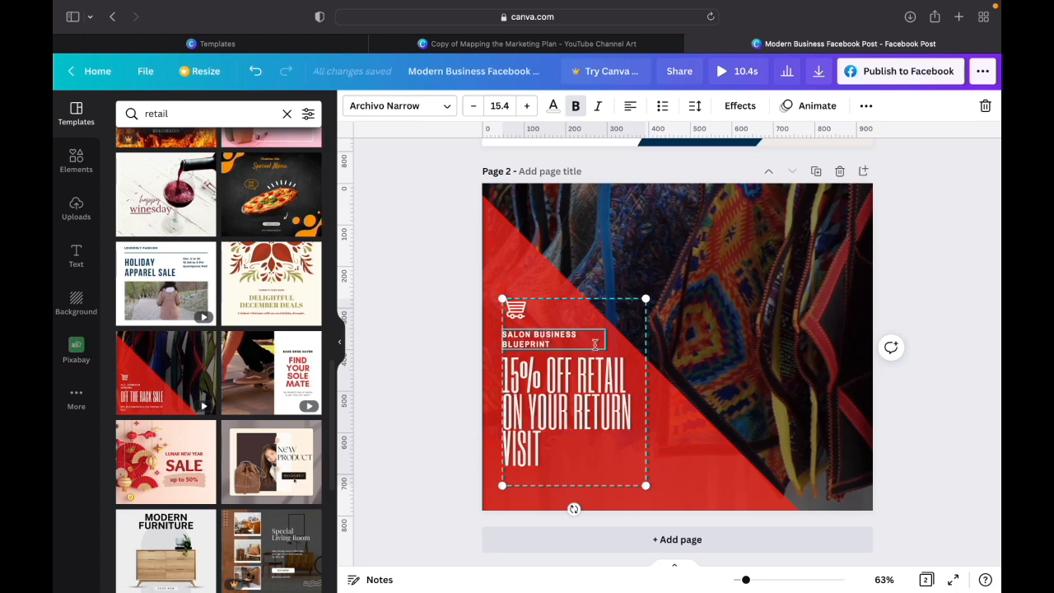
left_click(657, 420)
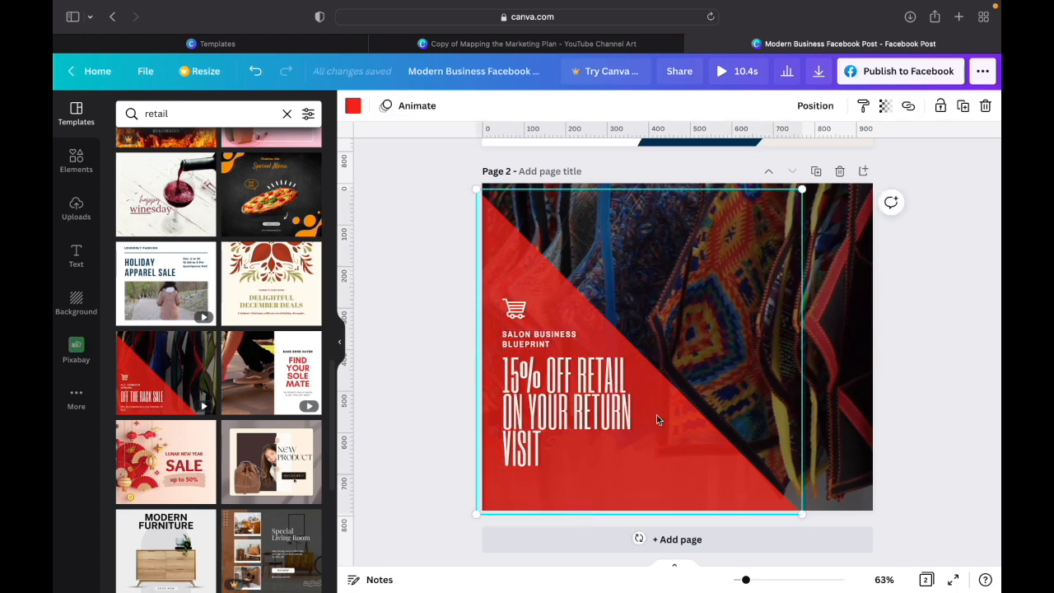
left_click(559, 346)
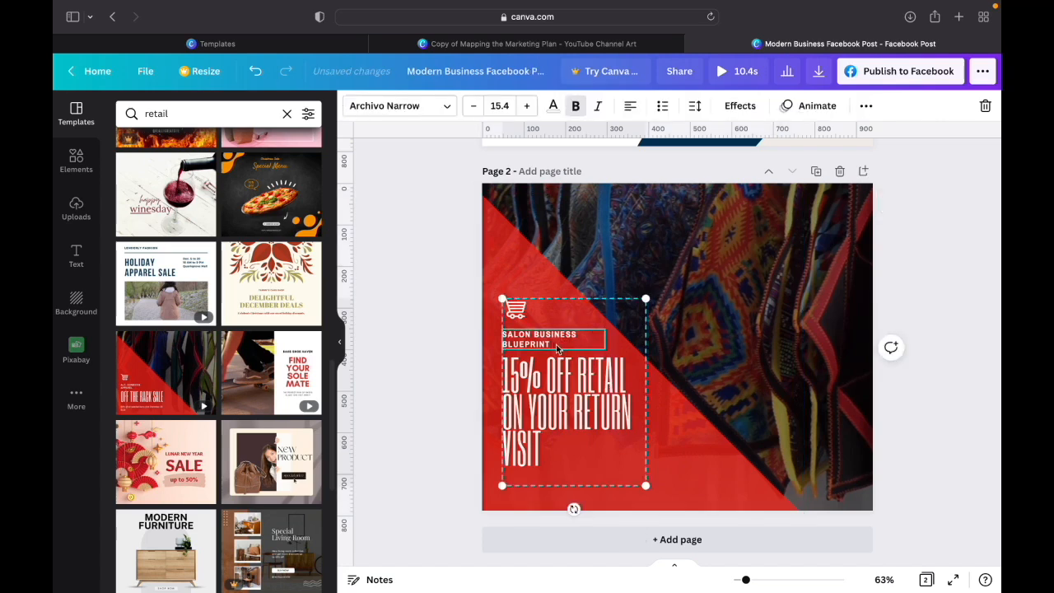
left_click(659, 372)
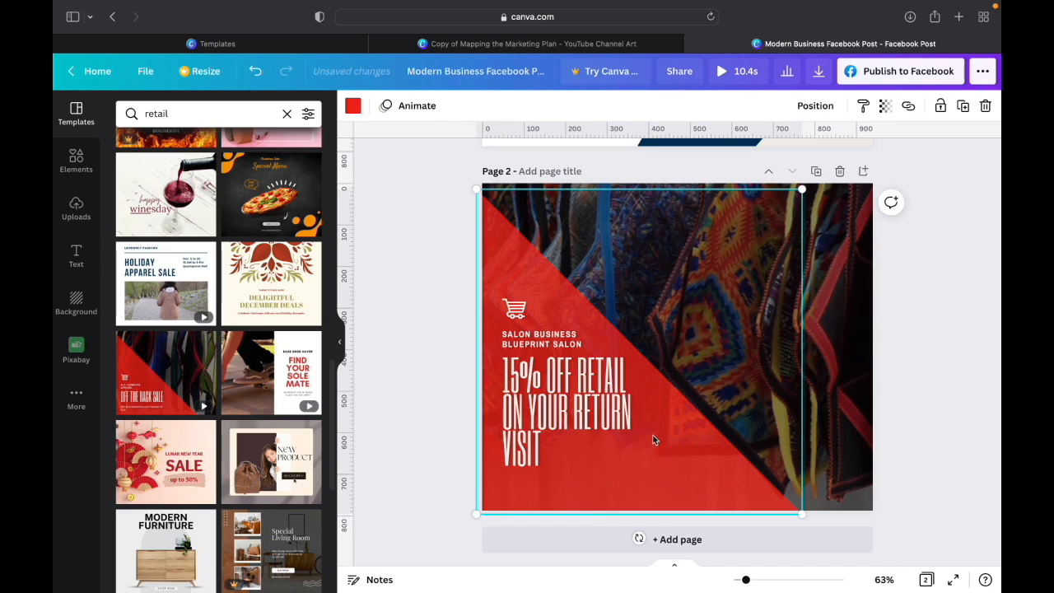
- Recolor the red triangle behind the text with the navy blue from the brand kit palette
left_click(512, 311)
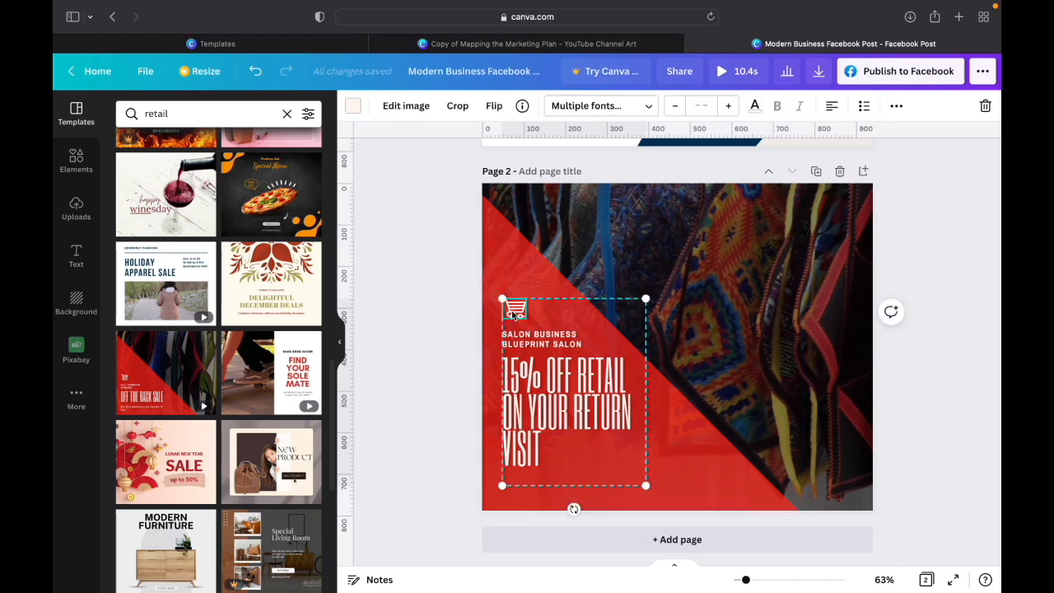
left_click(507, 262)
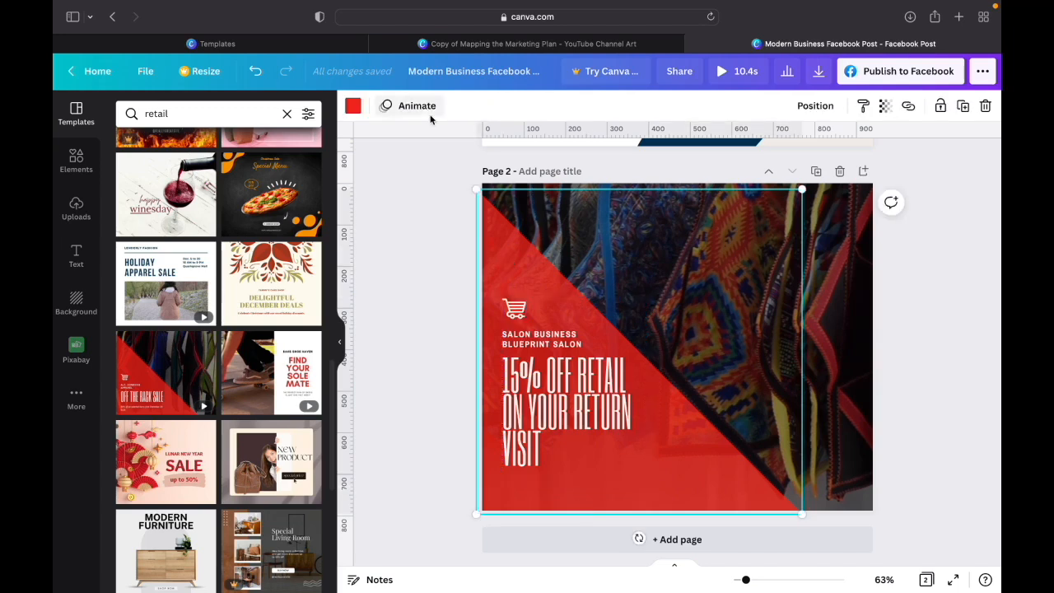
left_click(352, 105)
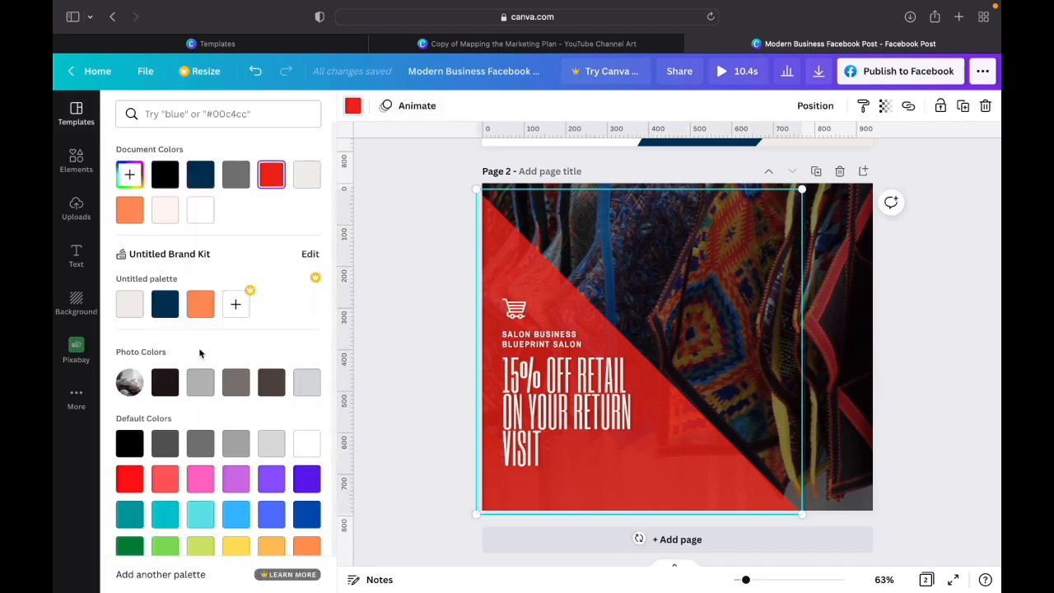
left_click(172, 317)
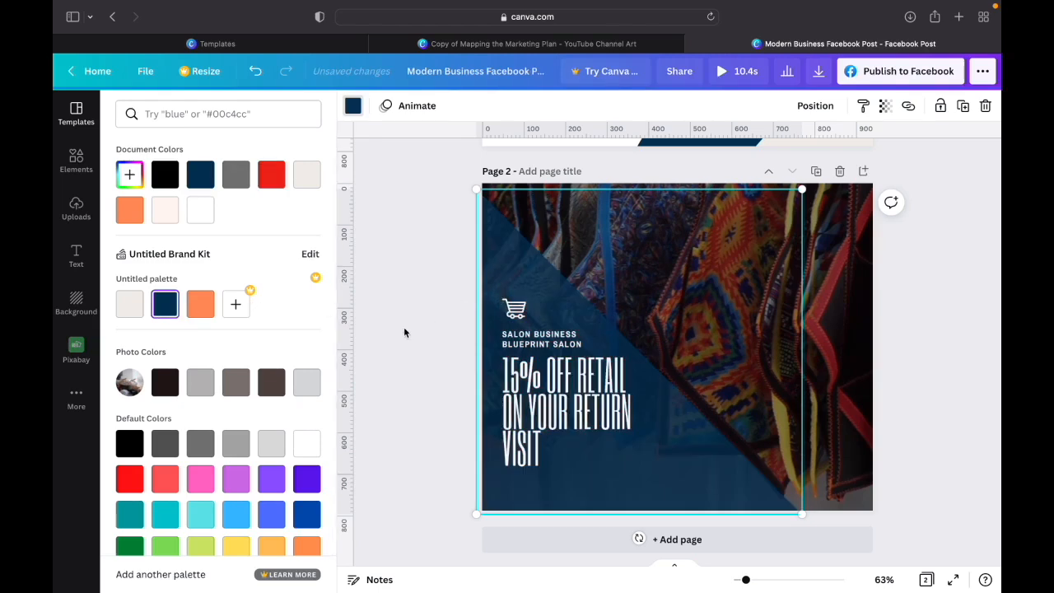
left_click(841, 362)
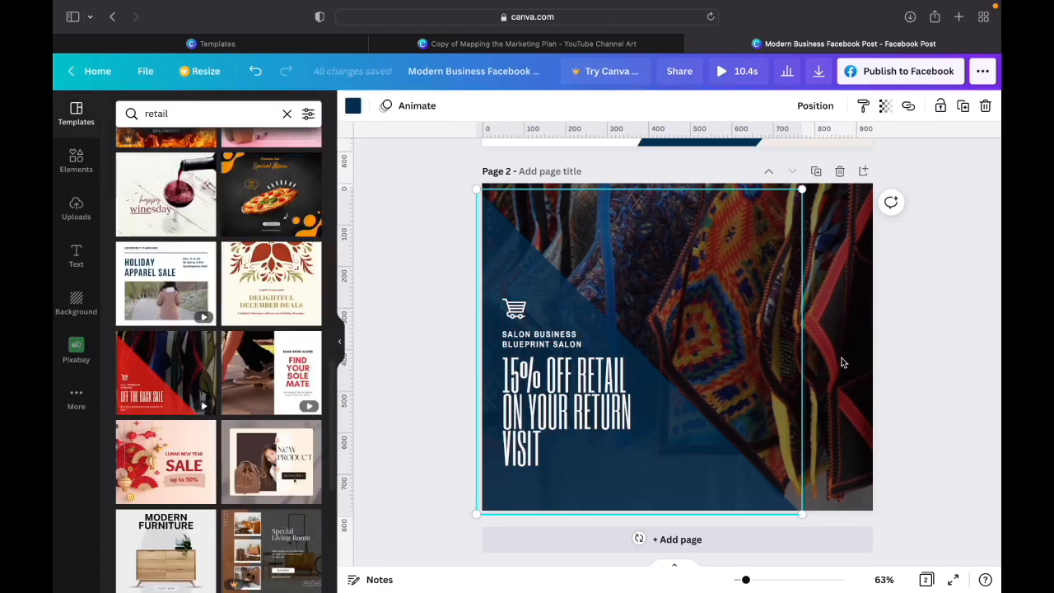
- Clear the "salon" photo search, browse the elements, and add a square shape over the lower-left part of page 2
left_click(844, 351)
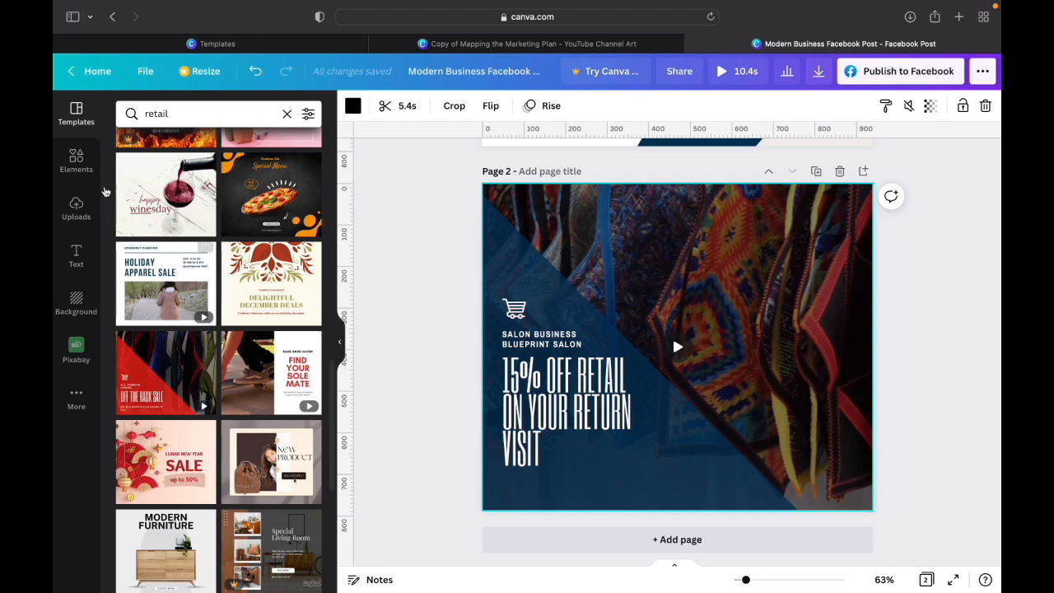
left_click(76, 160)
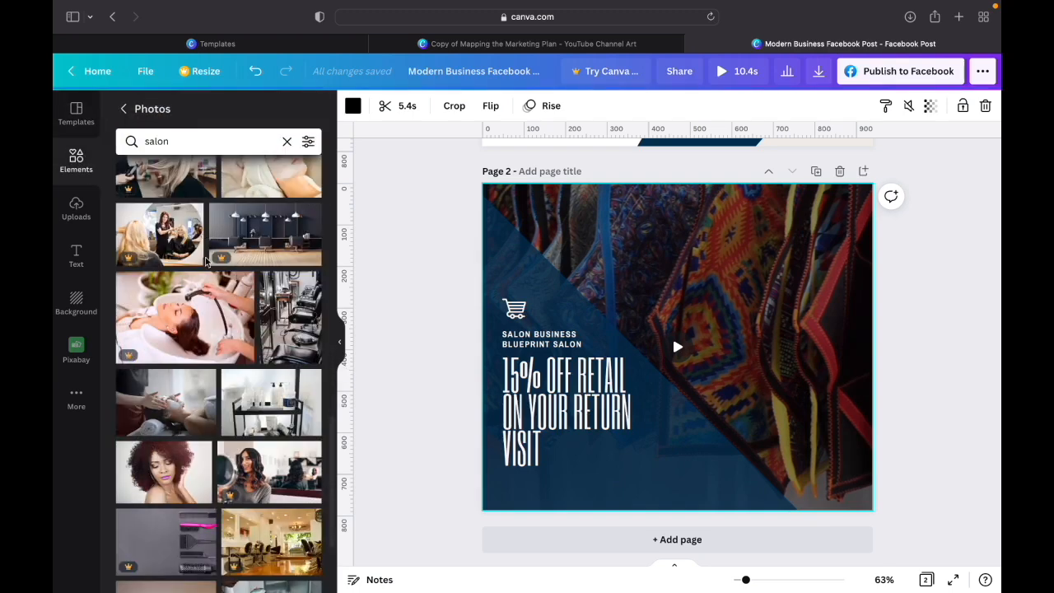
left_click(286, 141)
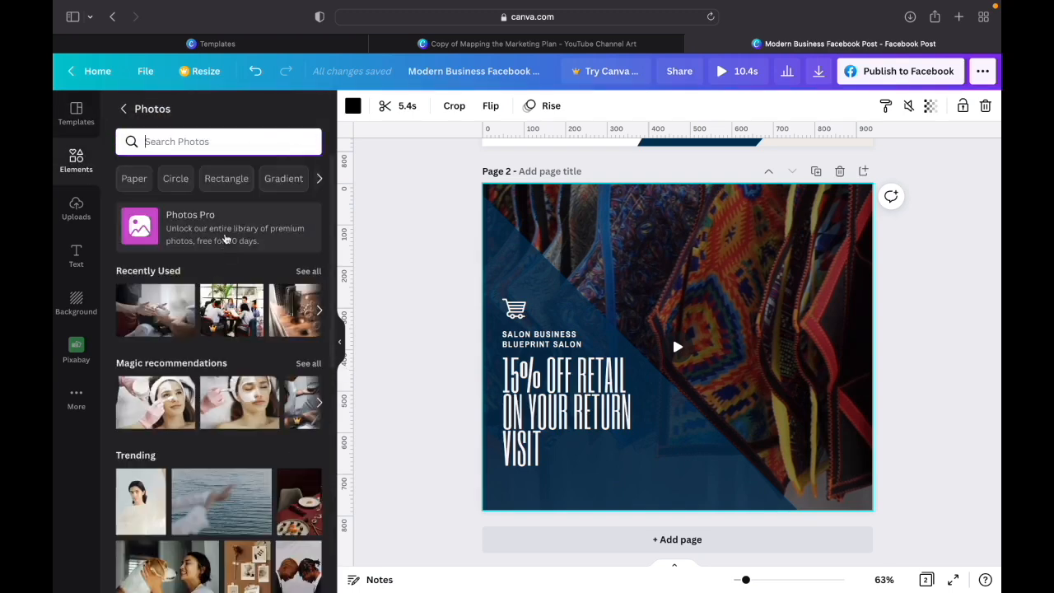
scroll(233, 416, "down", 1)
scroll(233, 416, "down", 3)
scroll(231, 346, "up", 5)
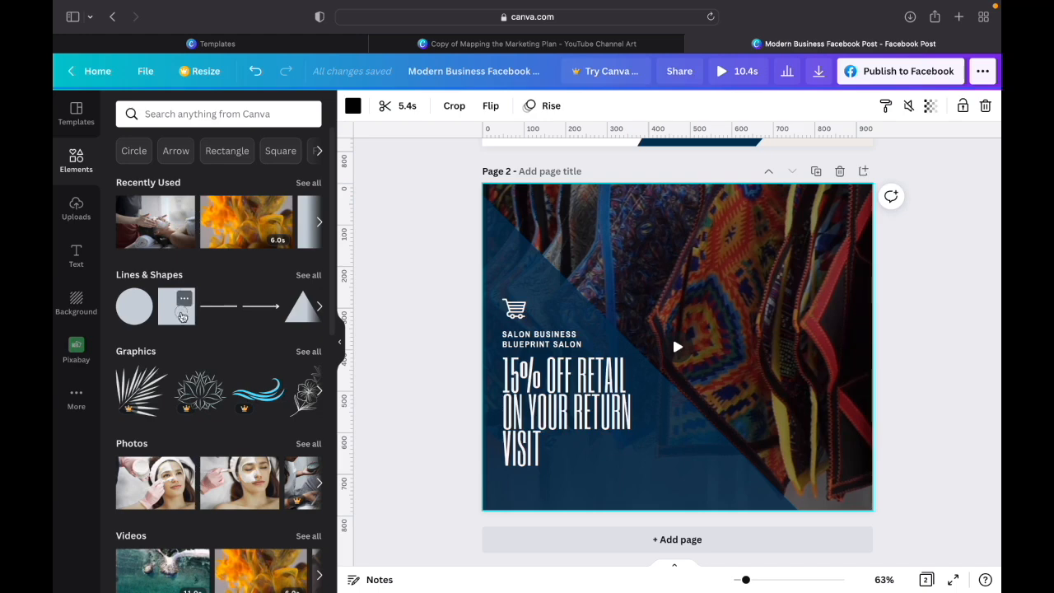
left_click(182, 311)
left_click_drag(680, 360, 579, 487)
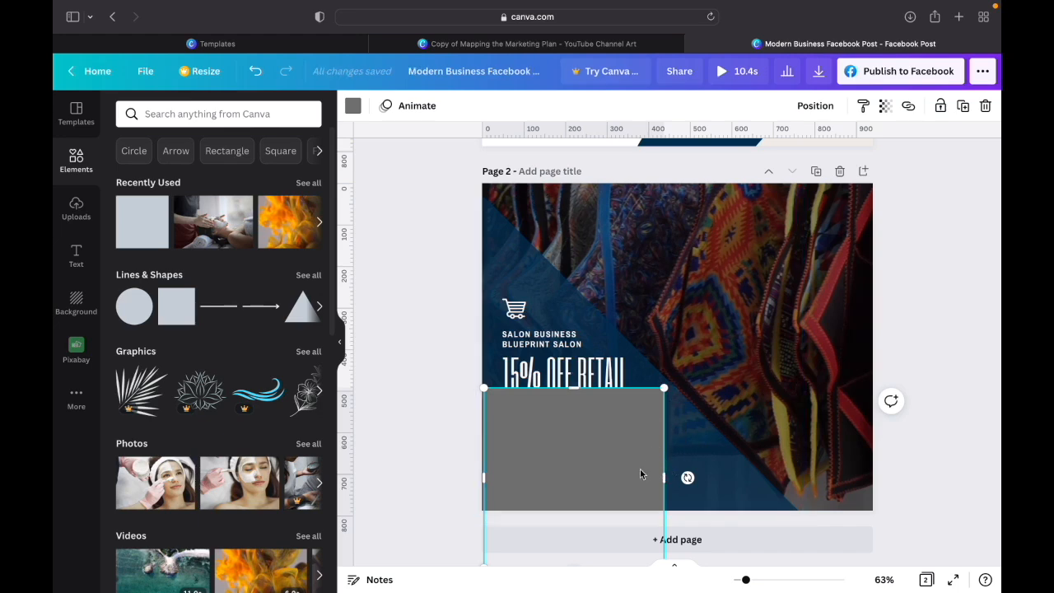
- Rotate the square into a diamond extending past page 2's lower-right edge, and fill it with the brand palette's orange
left_click_drag(688, 477, 694, 422)
left_click_drag(634, 452, 742, 457)
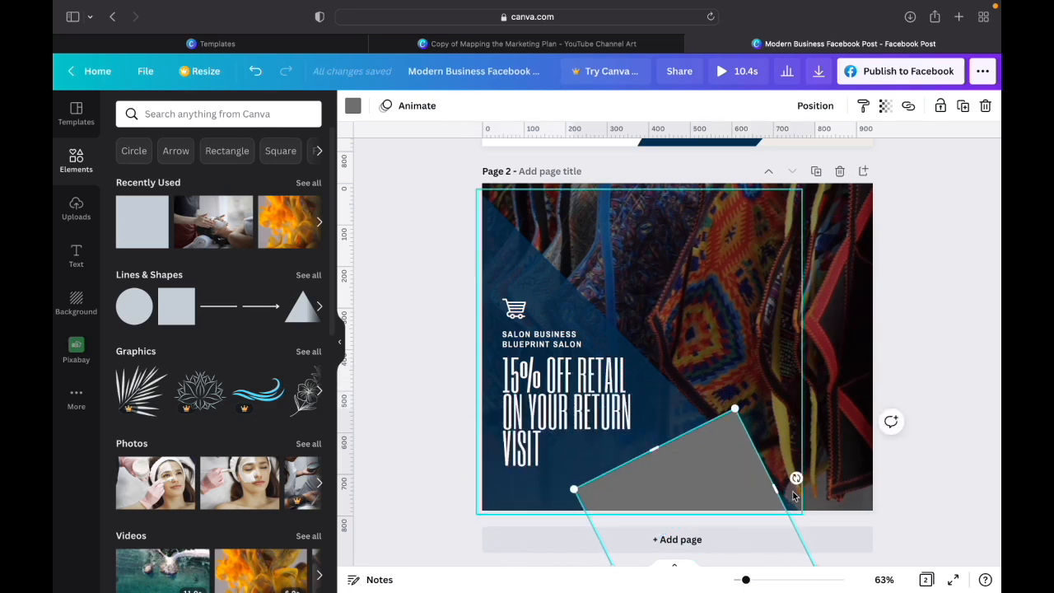
left_click_drag(796, 479, 778, 449)
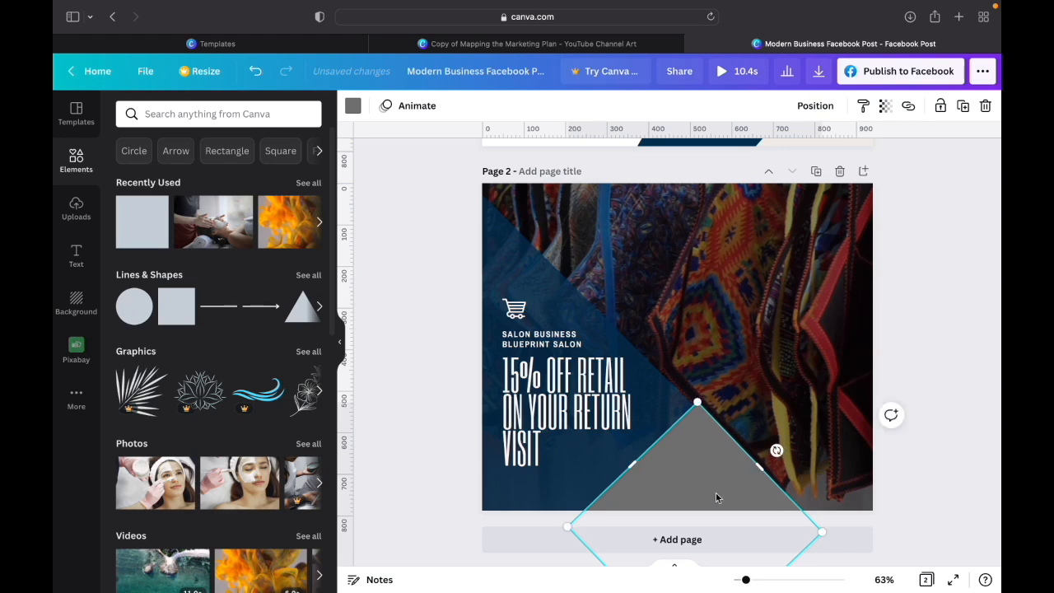
left_click_drag(713, 498, 775, 513)
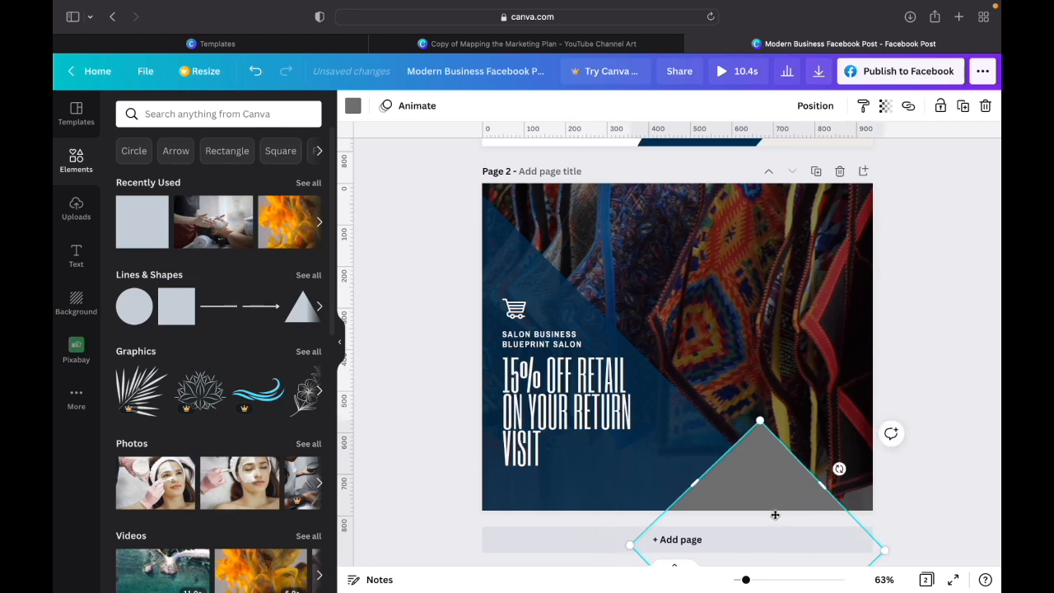
left_click(353, 105)
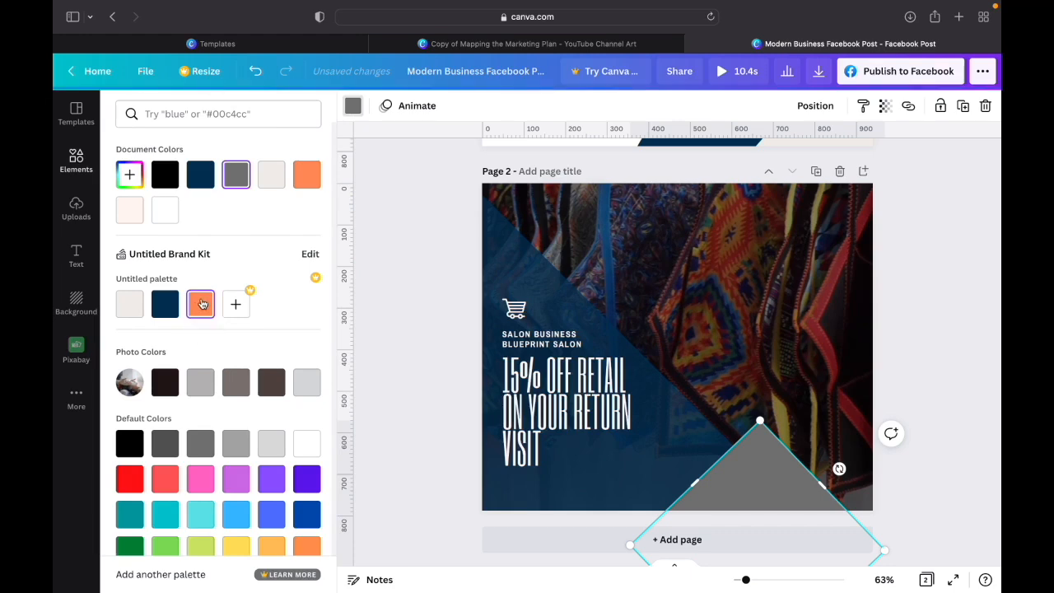
left_click(202, 304)
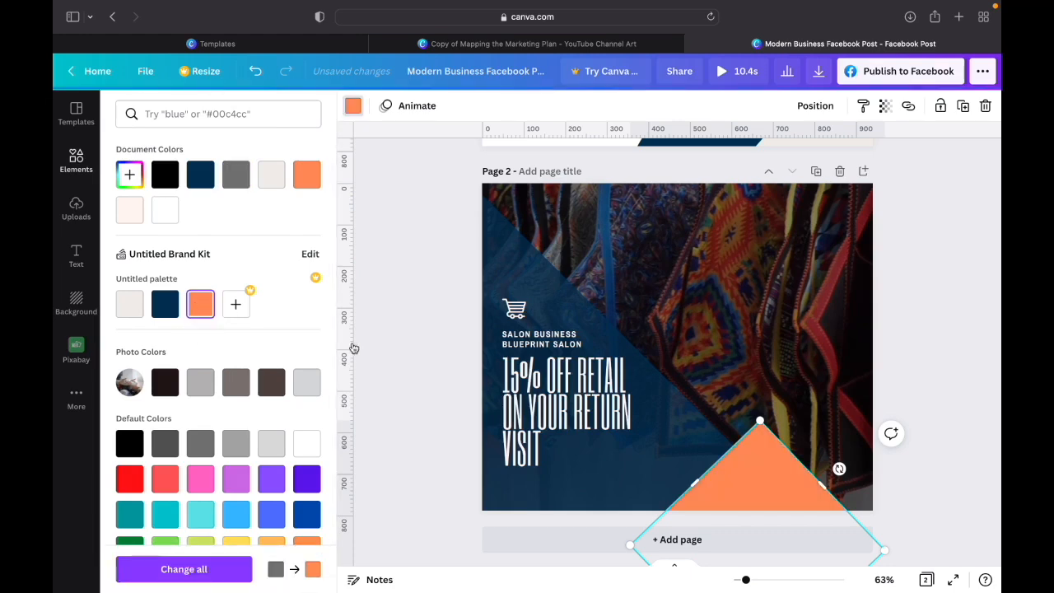
- Check the transparency setting of the navy triangle on page 2
left_click(677, 436)
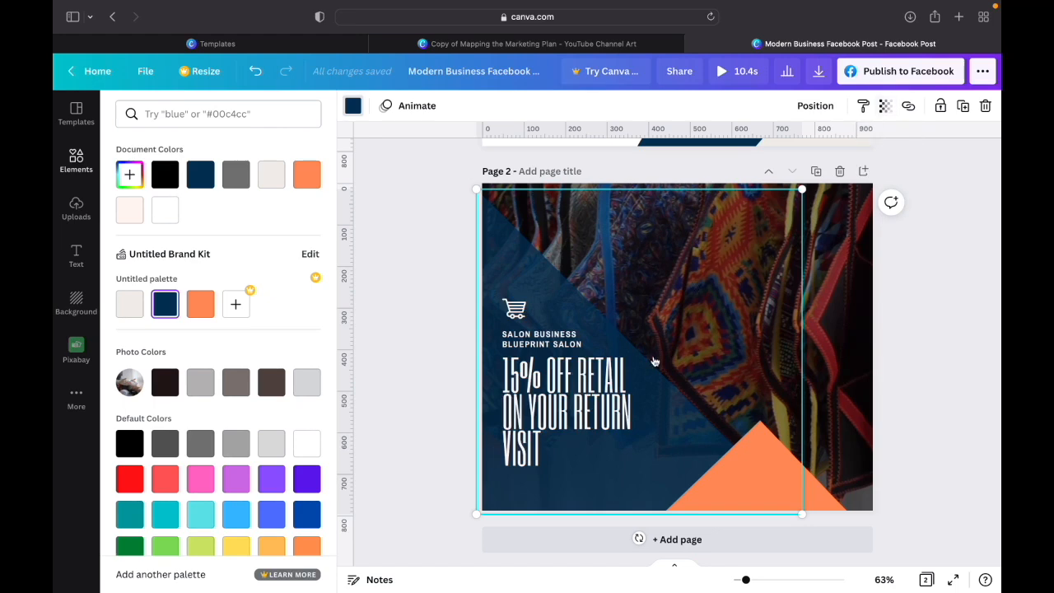
left_click(883, 107)
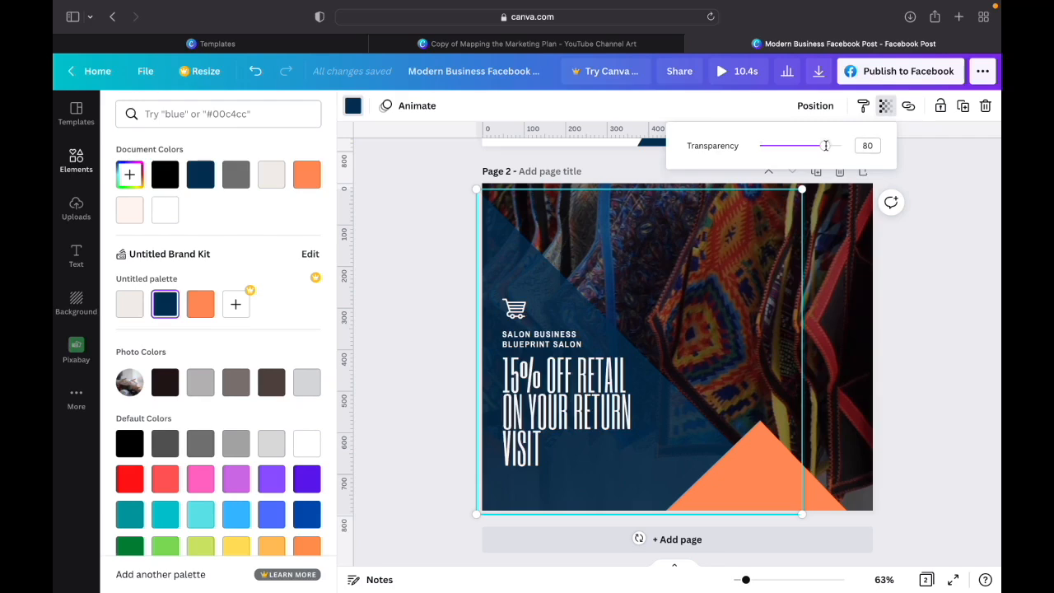
left_click(921, 256)
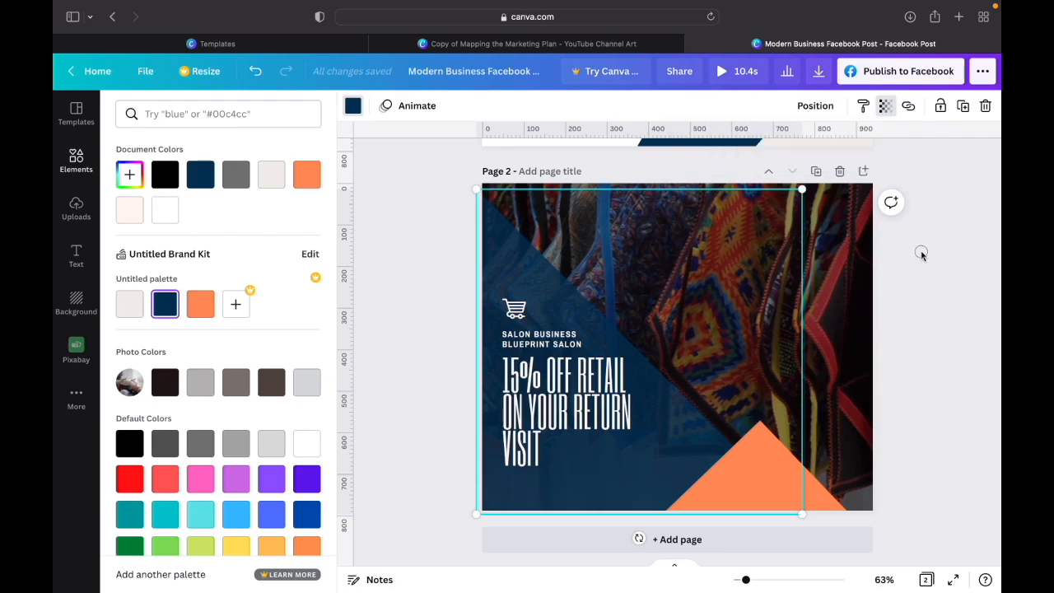
- Set the transparency of the orange diamond on page 2 to 80
left_click(816, 498)
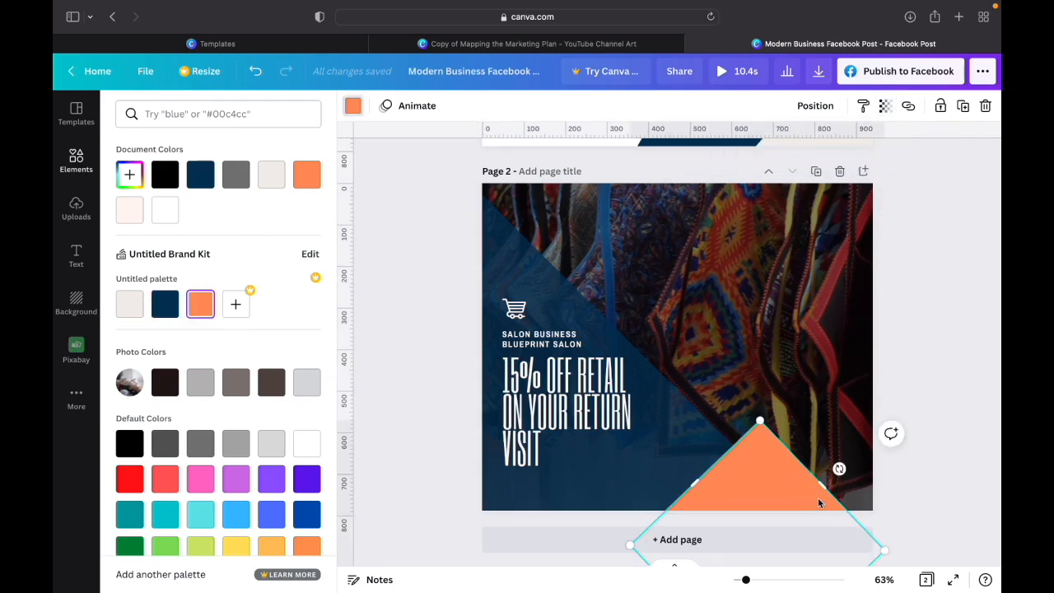
left_click(886, 108)
left_click_drag(841, 151, 824, 152)
left_click(868, 146)
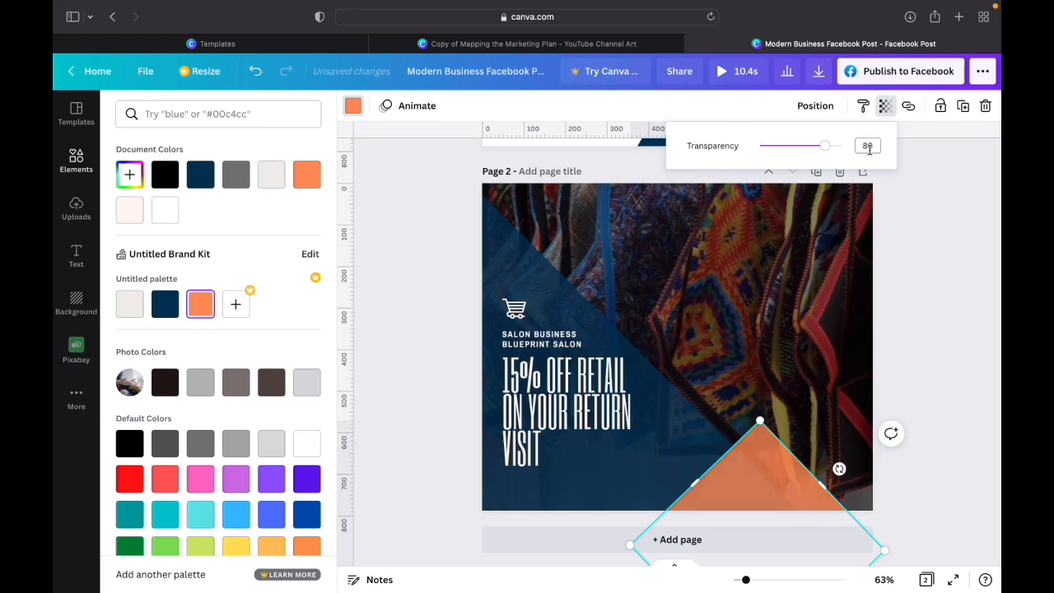
left_click(919, 203)
left_click(895, 368)
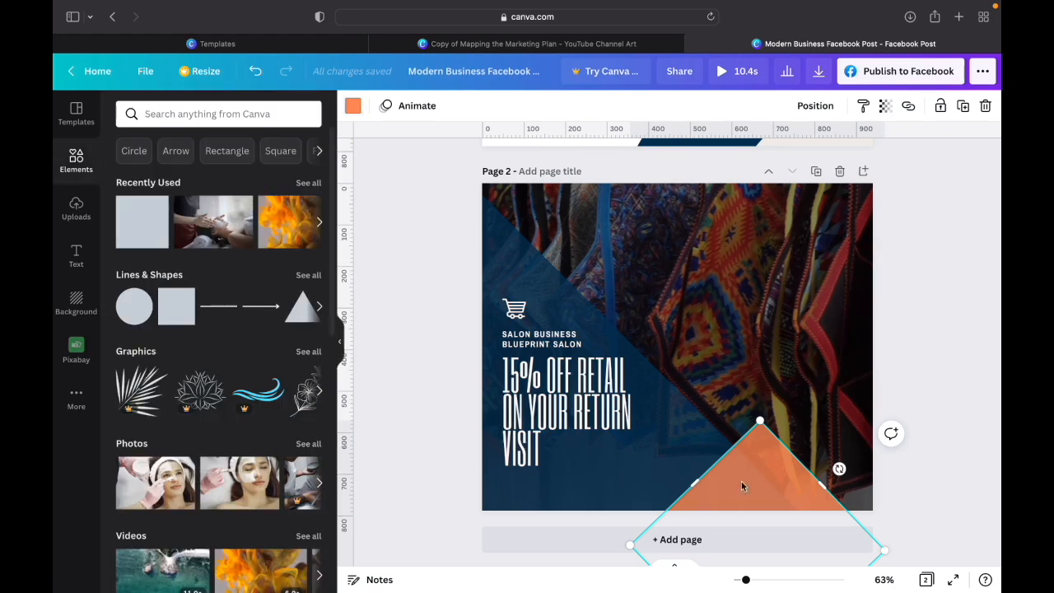
left_click(854, 375)
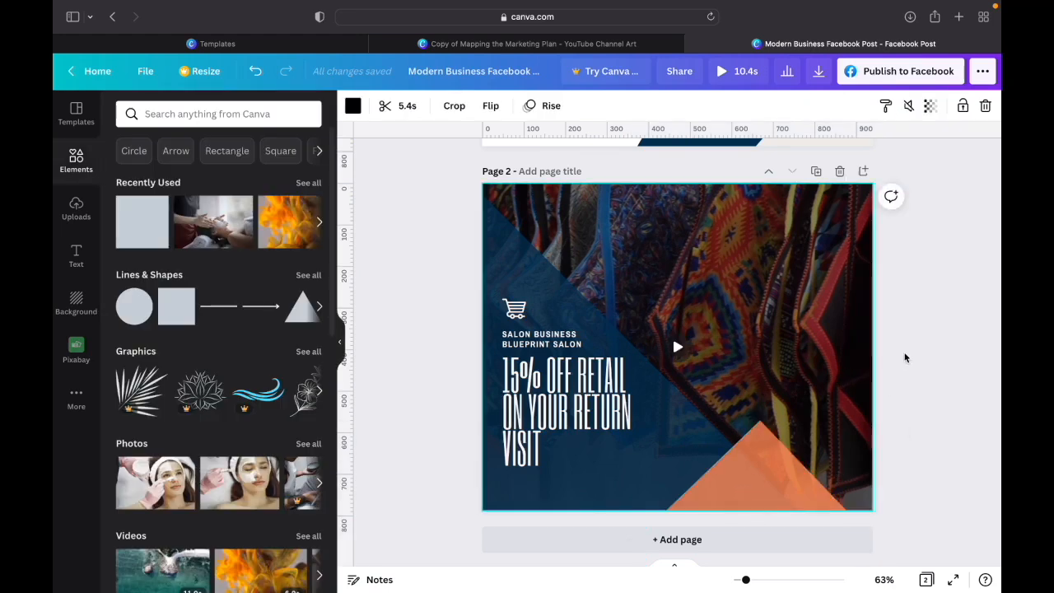
left_click(744, 503)
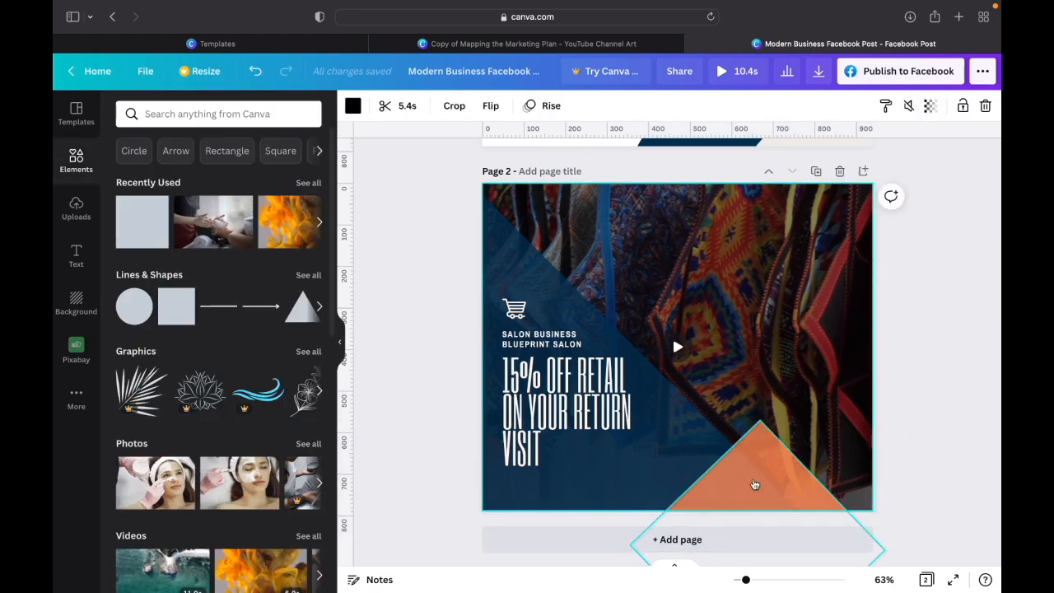
left_click(918, 383)
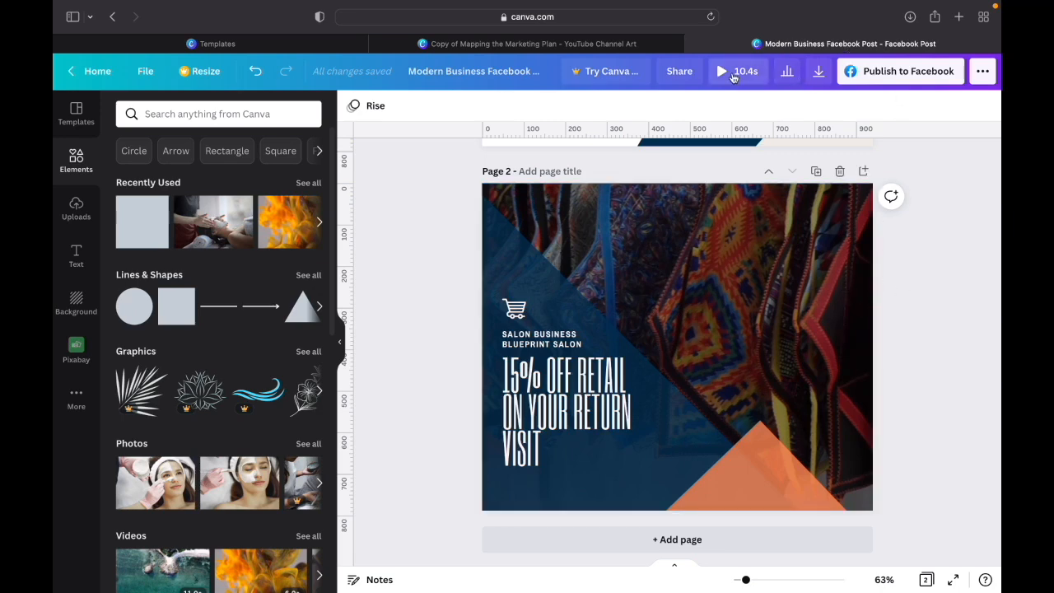
- Play the animated preview of the design, watch the sale page, and return to the editor
scroll(913, 297, "up", 3)
scroll(912, 297, "down", 3)
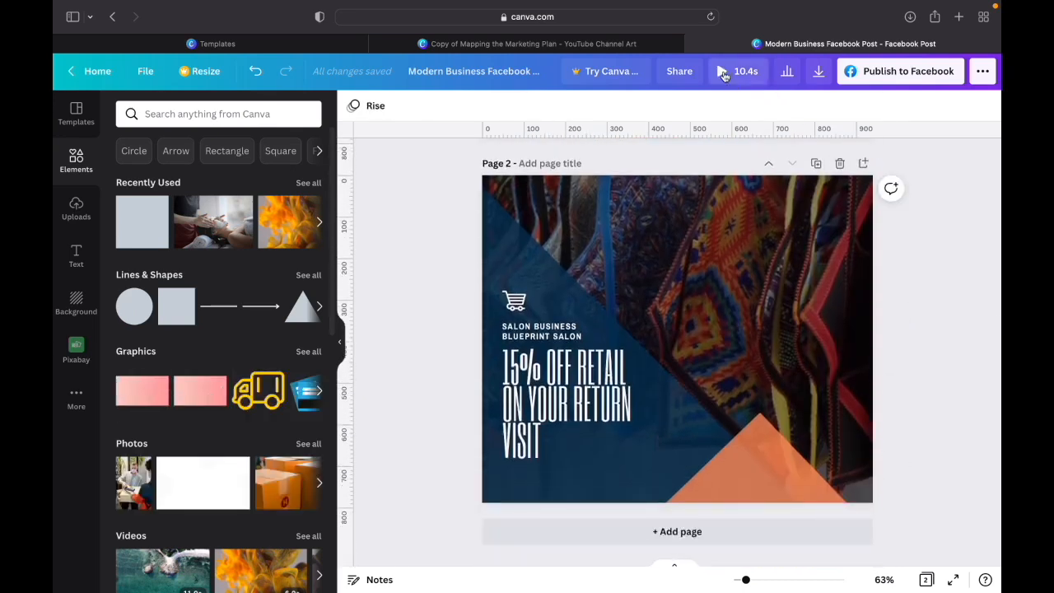
left_click(723, 73)
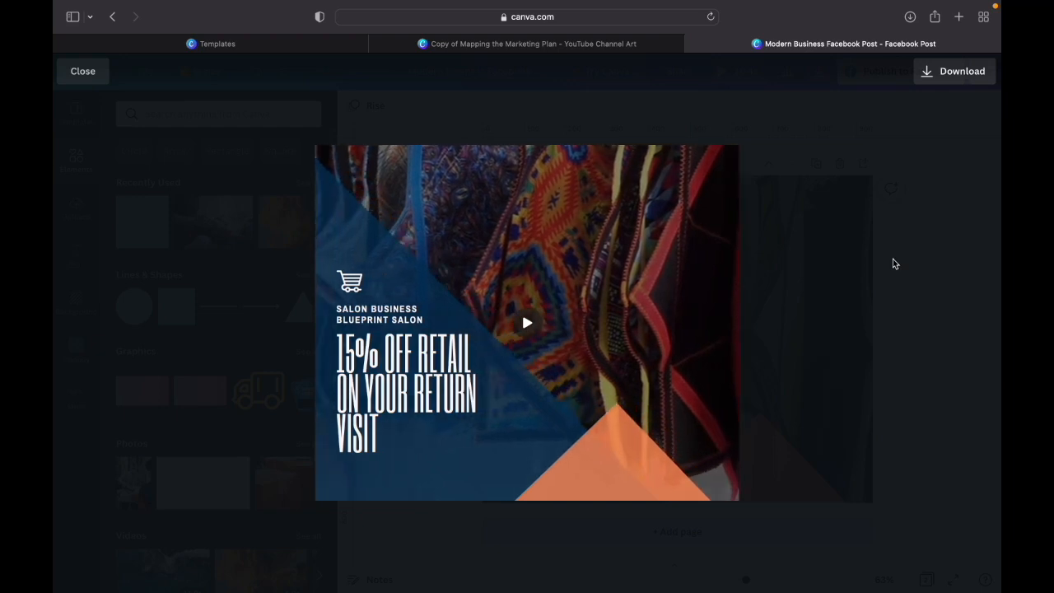
left_click(85, 72)
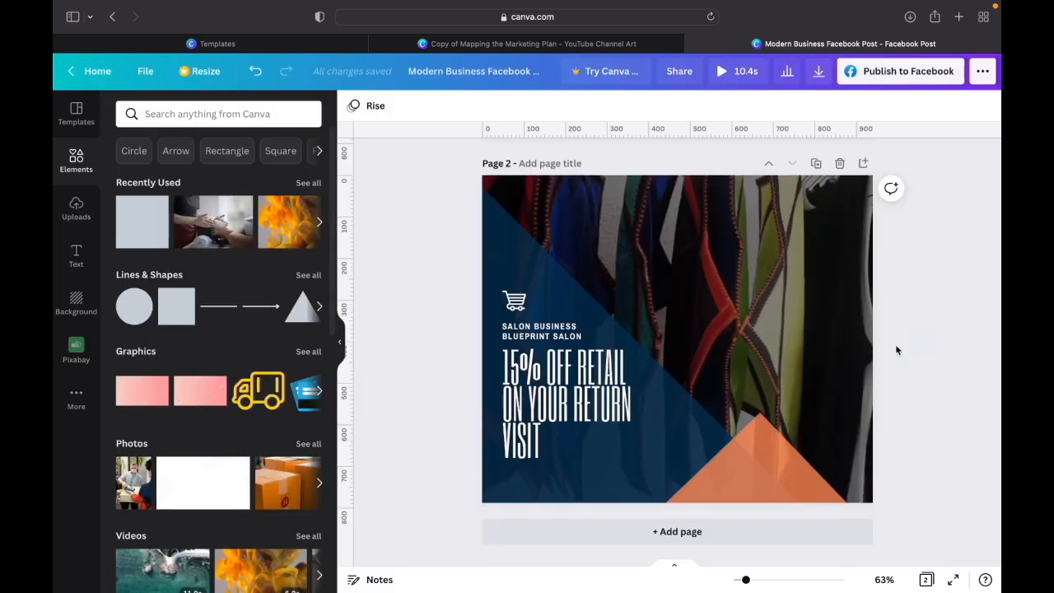
- Duplicate page 2 and select the background video on the copy
left_click(817, 164)
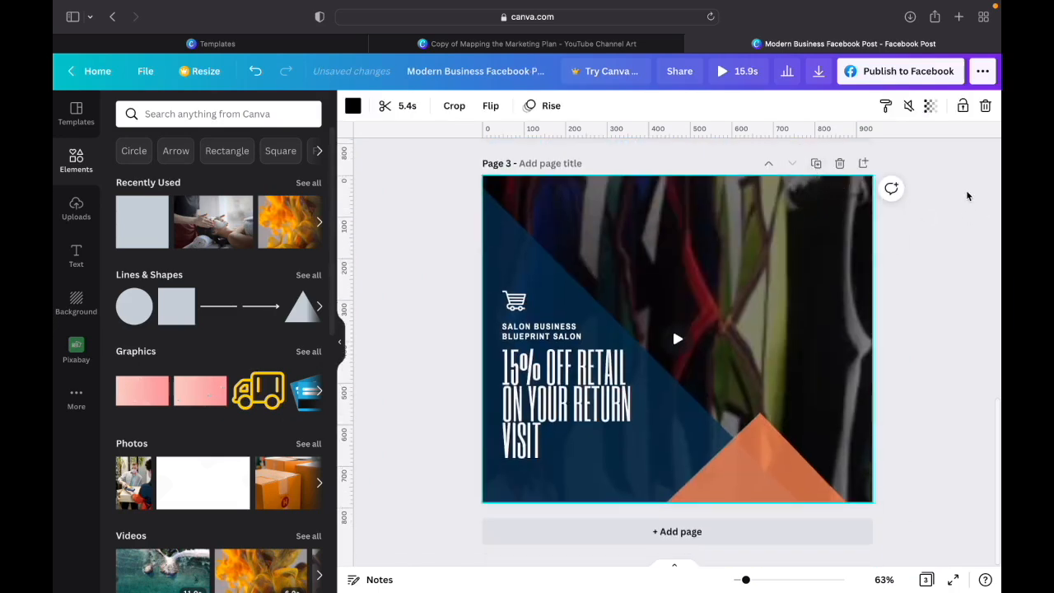
scroll(967, 206, "up", 5)
scroll(968, 196, "down", 5)
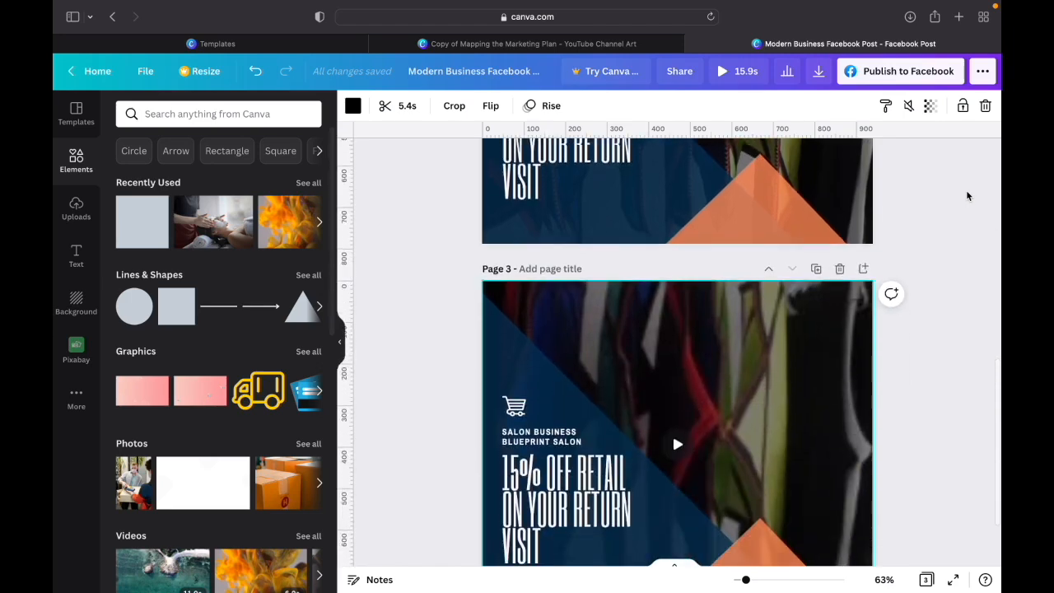
left_click(791, 336)
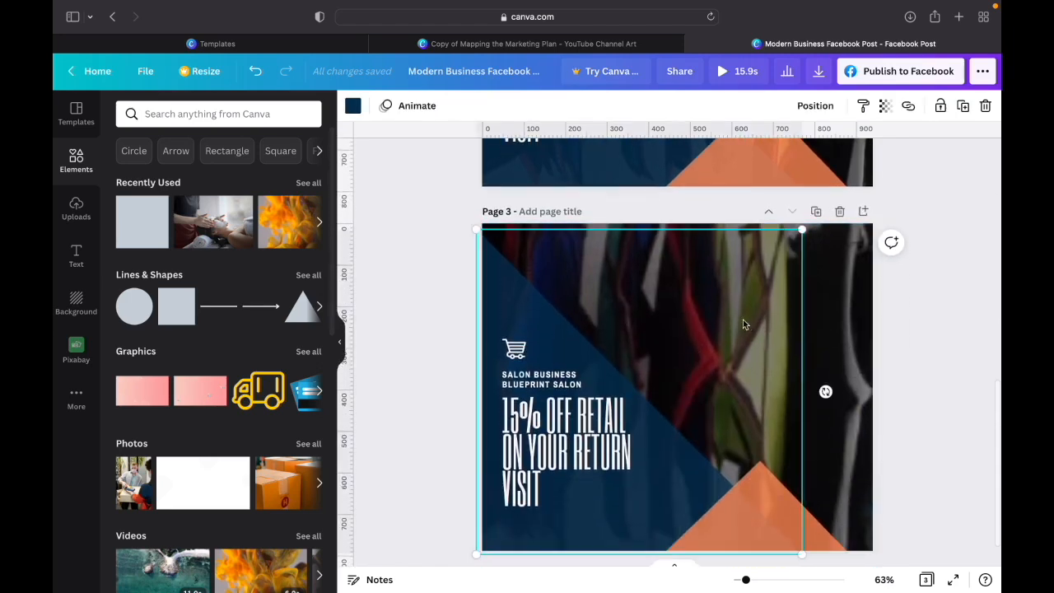
left_click(840, 327)
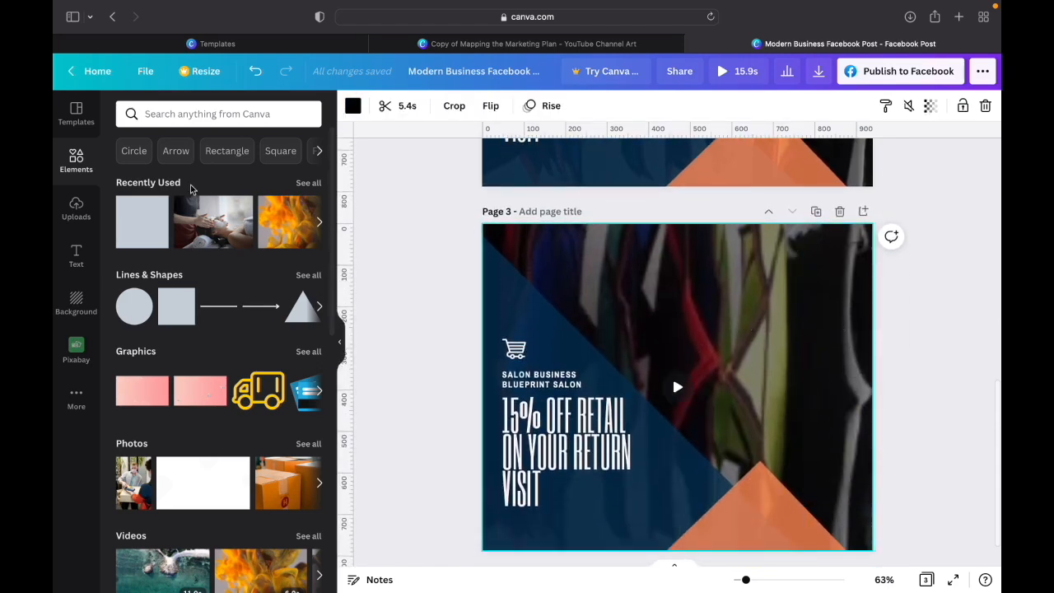
- Open the full photo library, search it for "retail photo", and look through the results
mouse_move(190, 243)
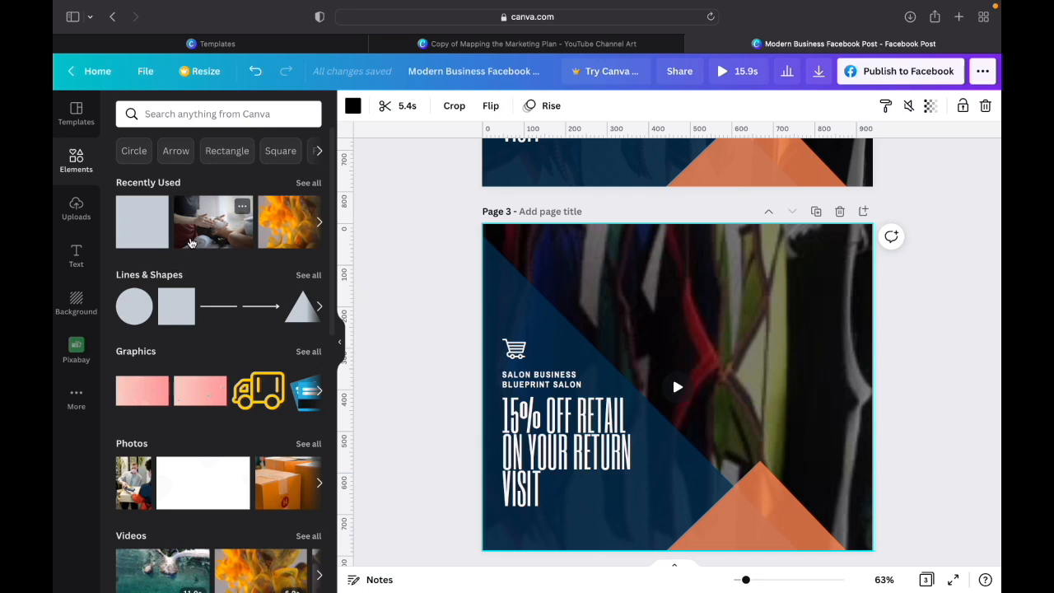
scroll(190, 243, "down", 2)
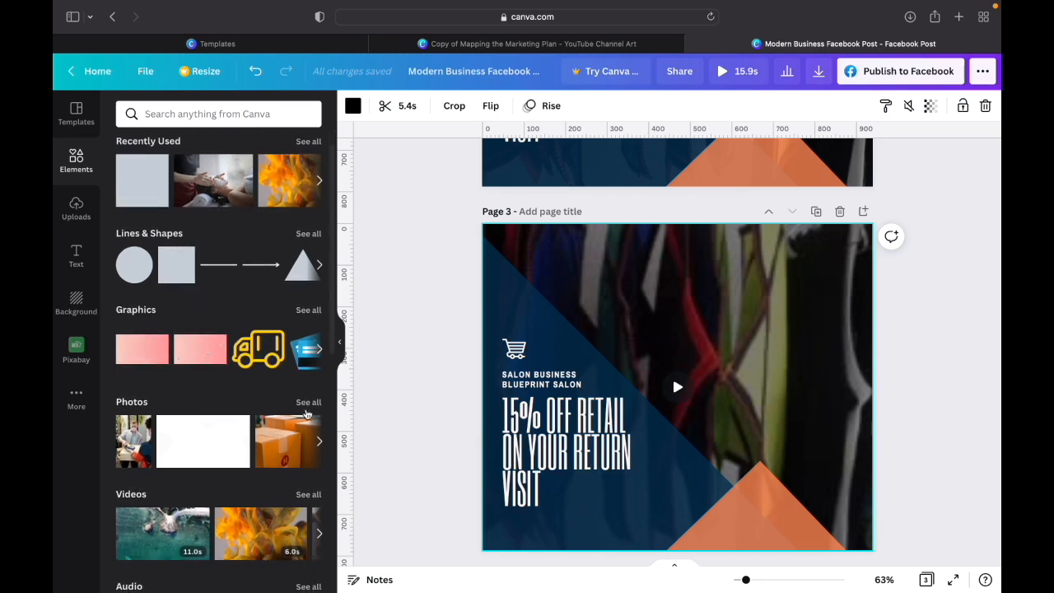
left_click(308, 403)
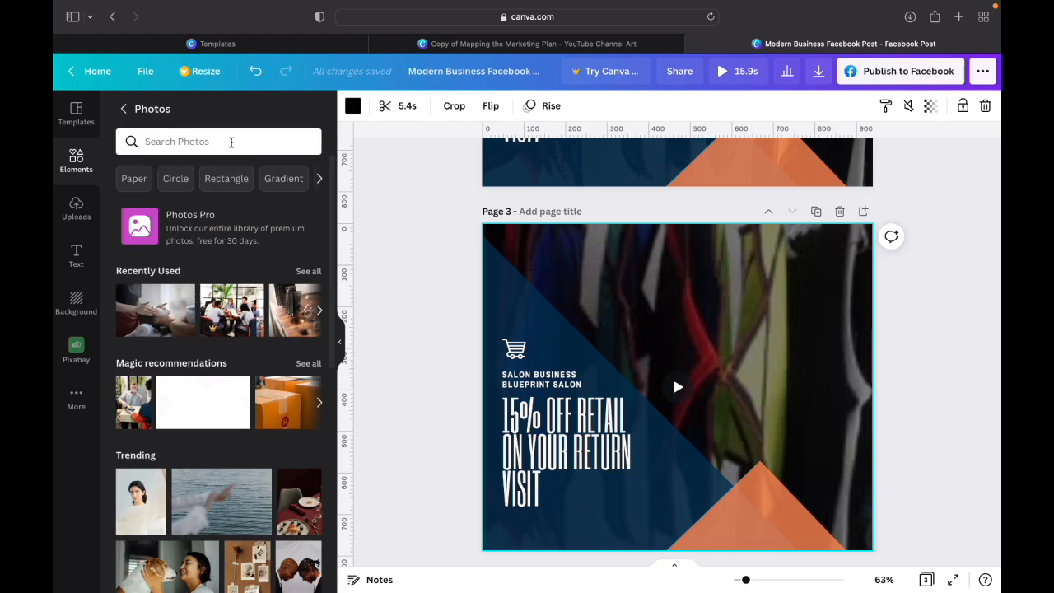
left_click(232, 142)
type("retail")
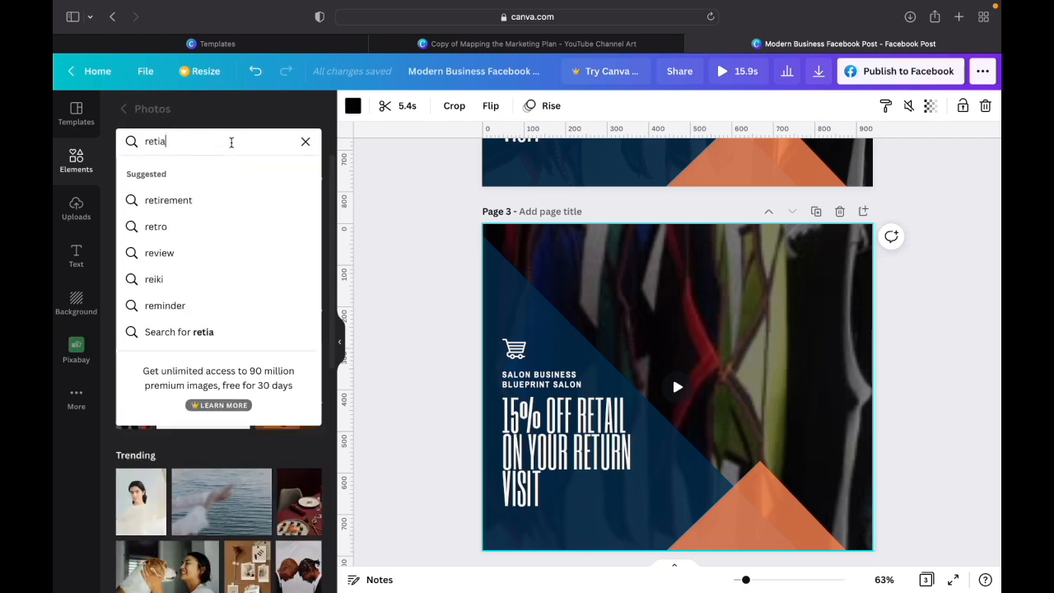
type(" photo")
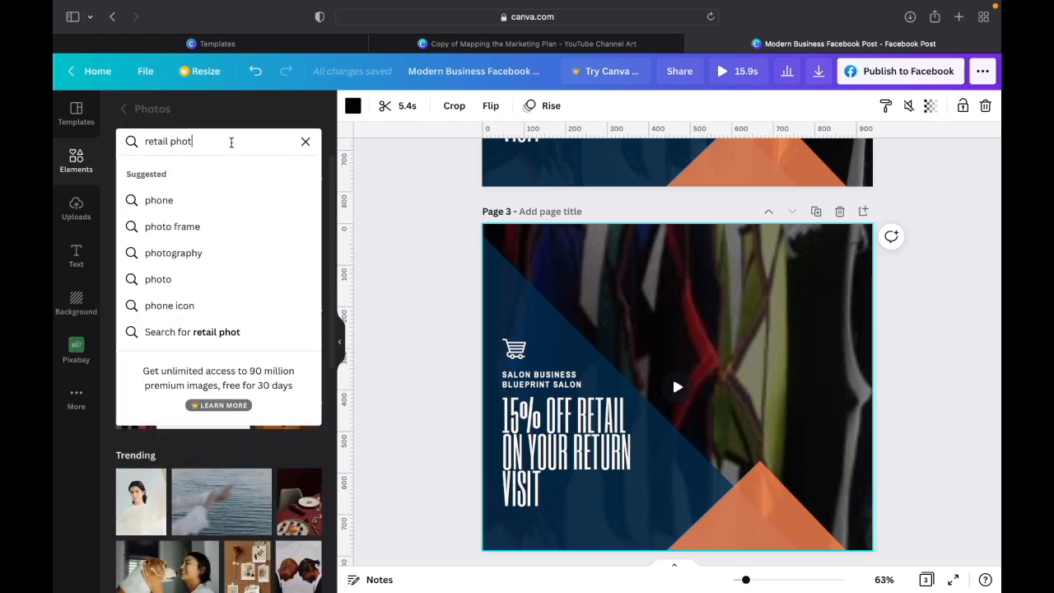
key("Return")
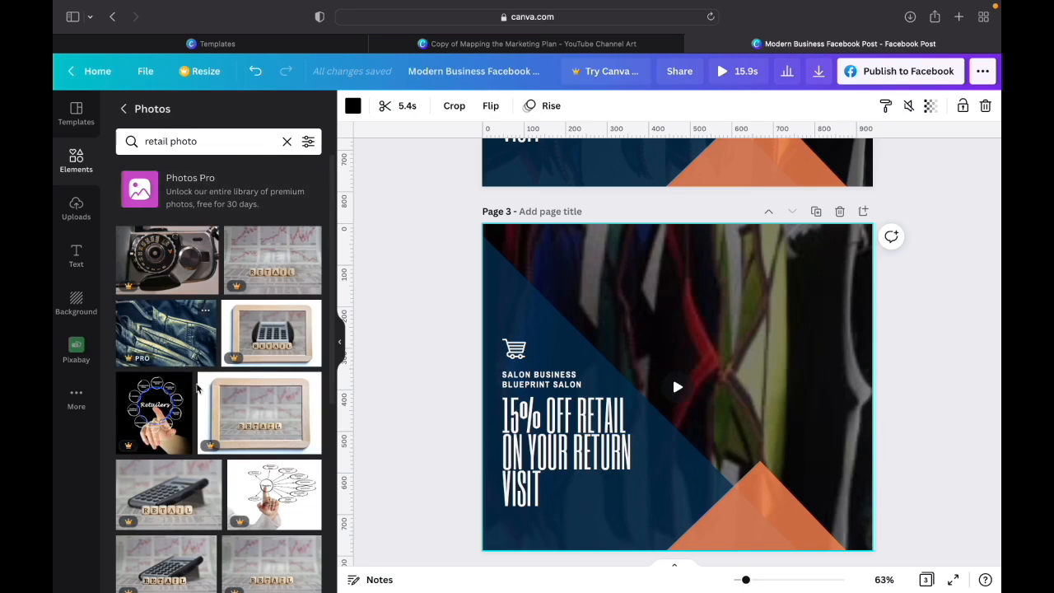
scroll(198, 387, "down", 5)
scroll(196, 414, "down", 8)
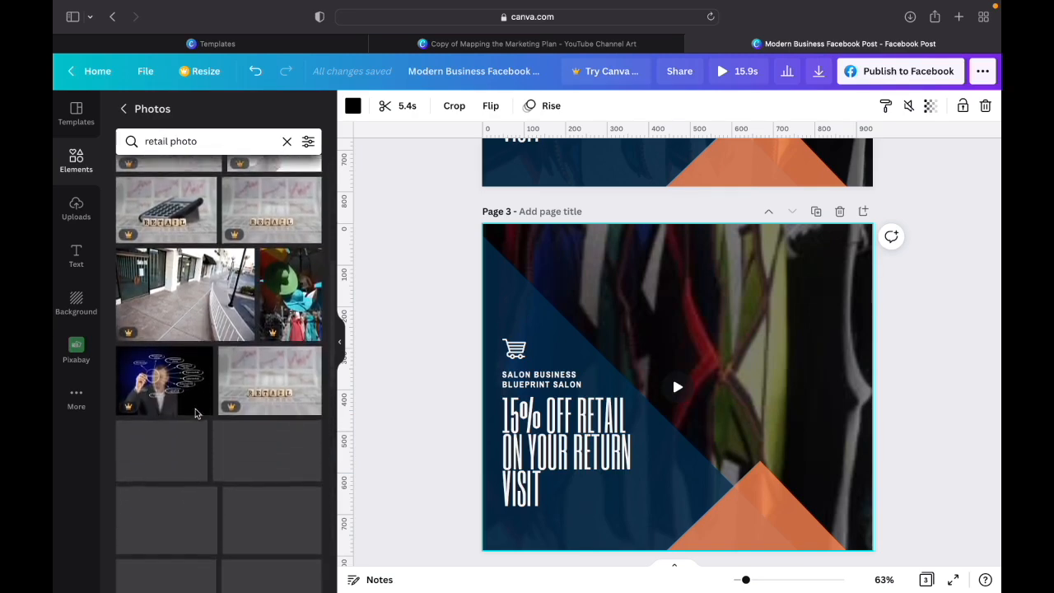
- Replace the photo search term with "hair products" and run the search
double_click(186, 143)
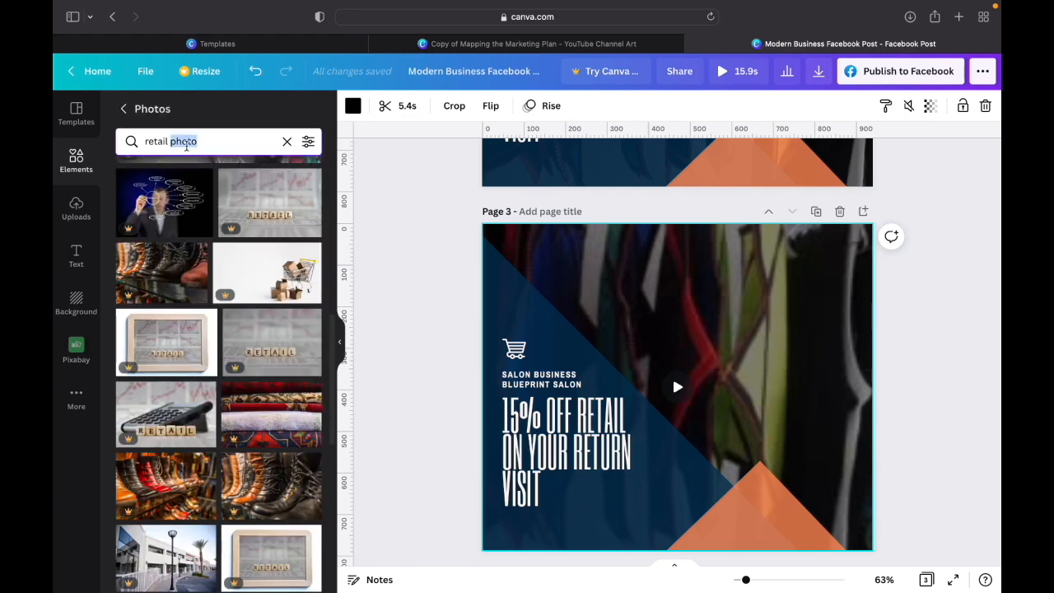
key("BackSpace")
key("BackSpace")
key("BackSpace")
key("BackSpace")
key("BackSpace")
key("BackSpace")
key("BackSpace")
key("BackSpace")
type("hair r")
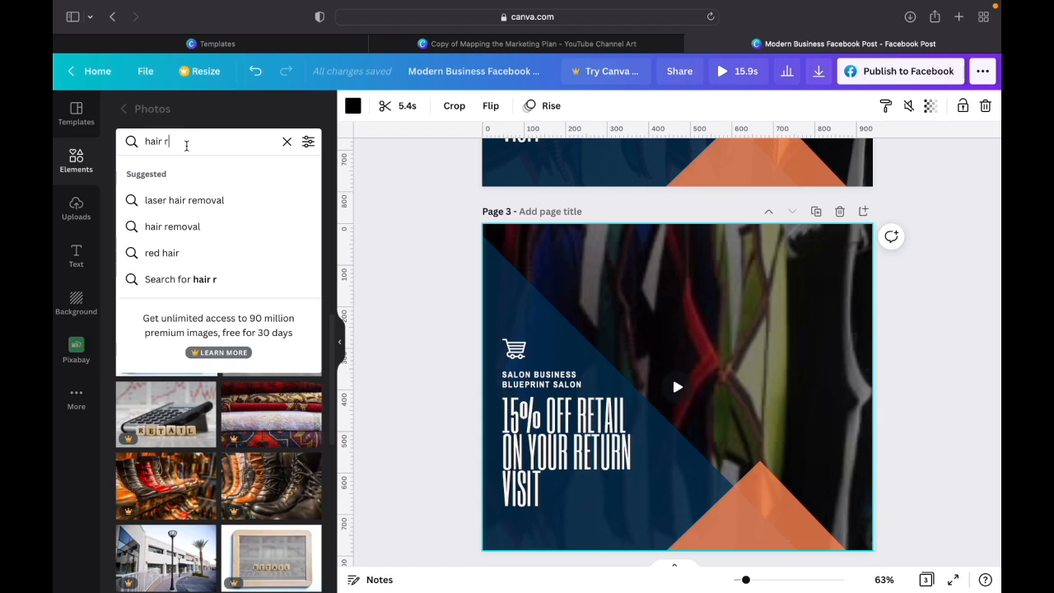
key("BackSpace")
type("products")
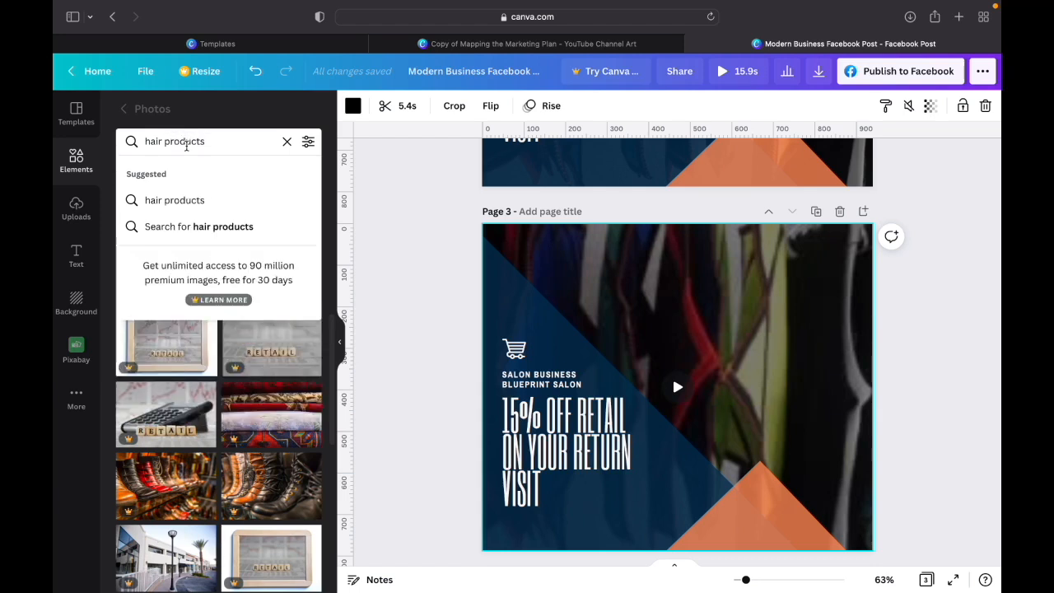
key("Return")
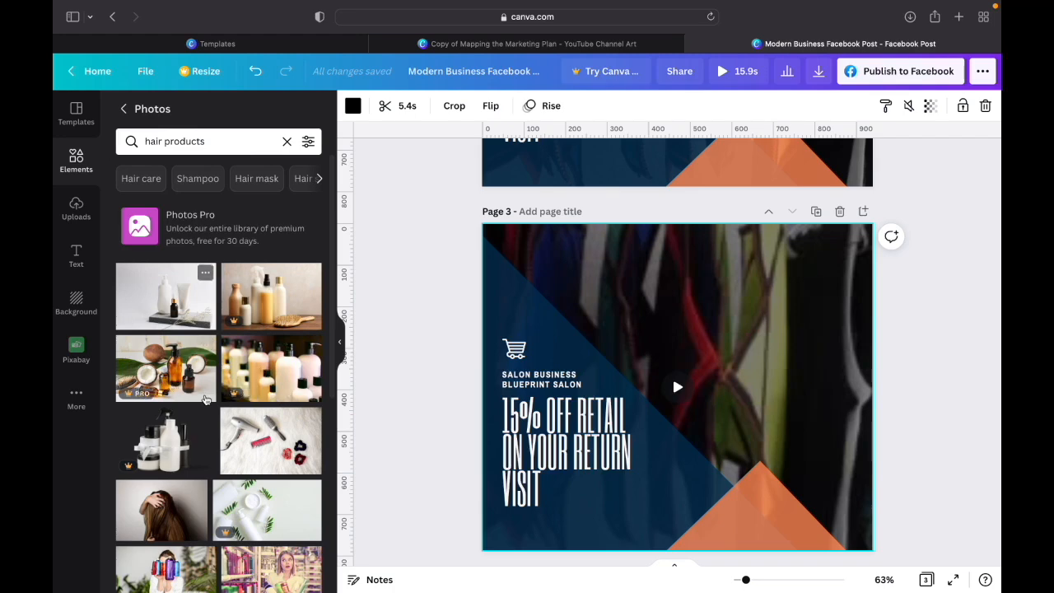
- Add the photo of white product bottles on stones to page 3 and move it over the page's upper-left part
scroll(198, 445, "down", 4)
scroll(224, 561, "down", 4)
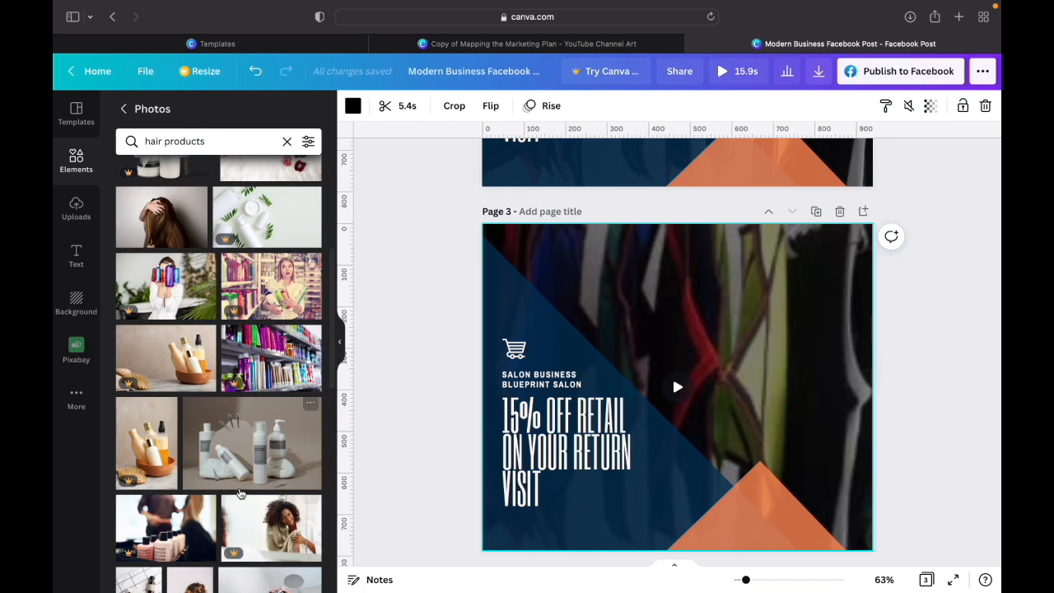
left_click(254, 452)
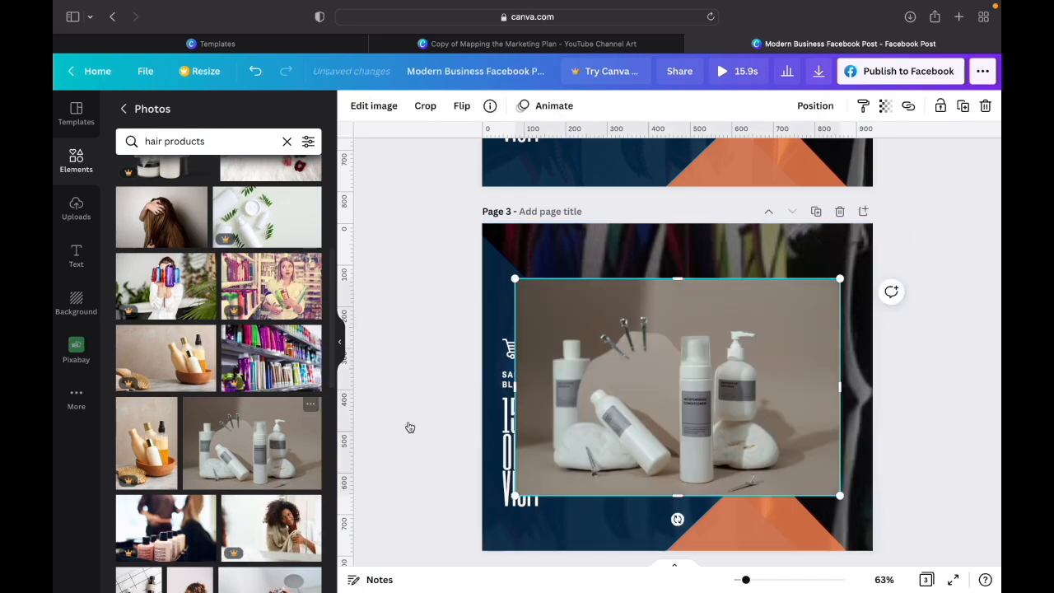
left_click_drag(731, 420, 607, 356)
- Delete the background video from page 3 and select the hair product photo
left_click(782, 352)
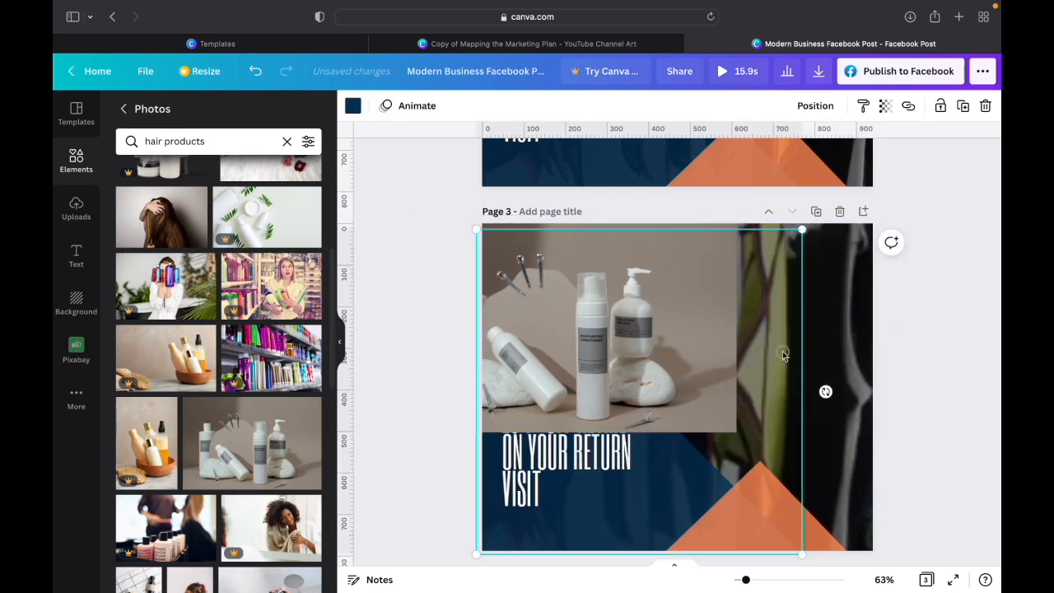
left_click(848, 340)
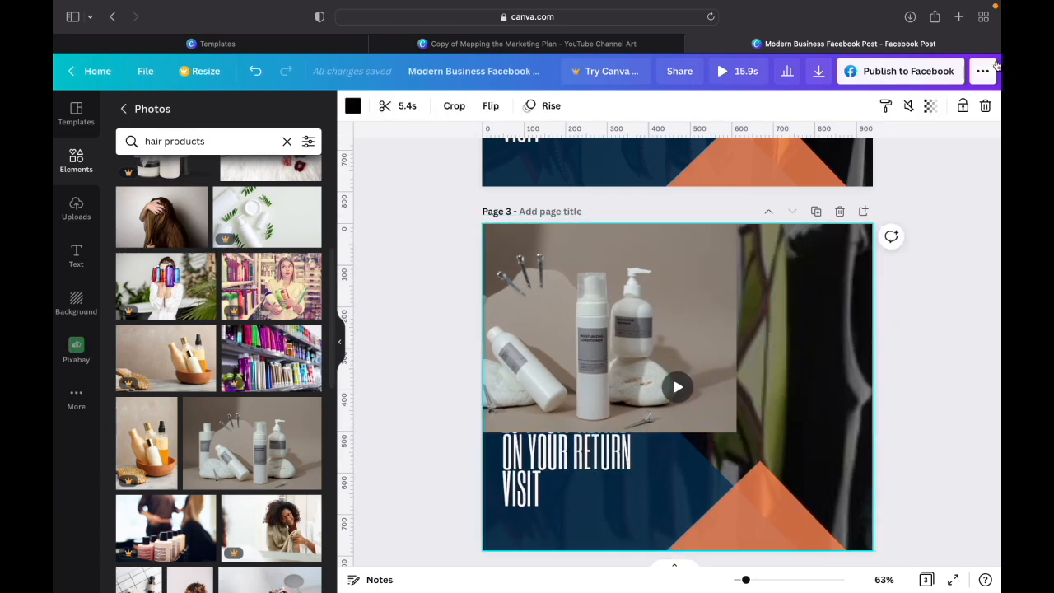
left_click(986, 107)
left_click(700, 322)
left_click(718, 322)
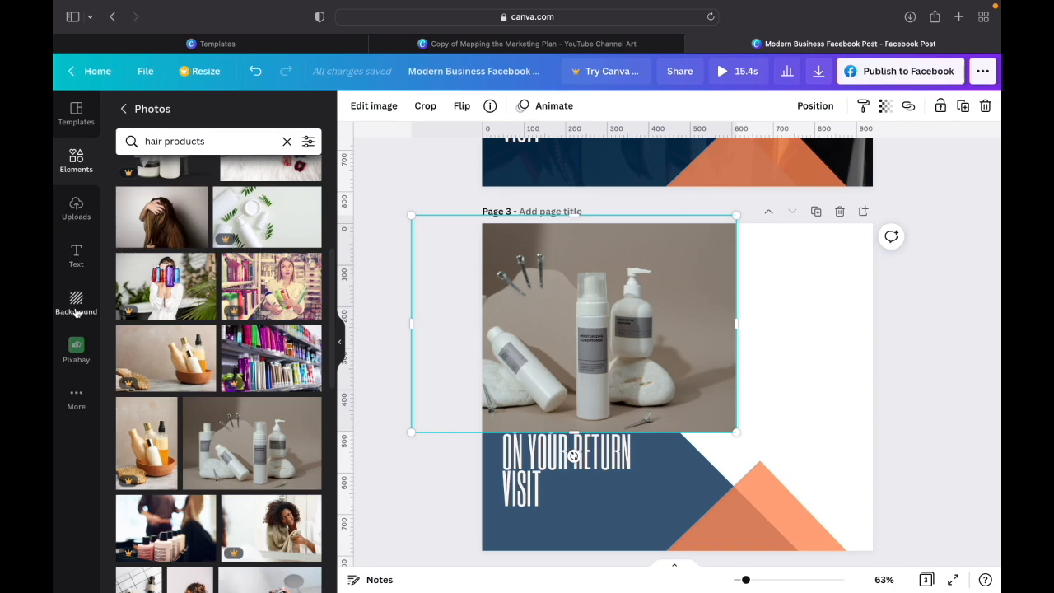
- Add the single-cell image grid to page 3 so that it fills the whole page
left_click(74, 163)
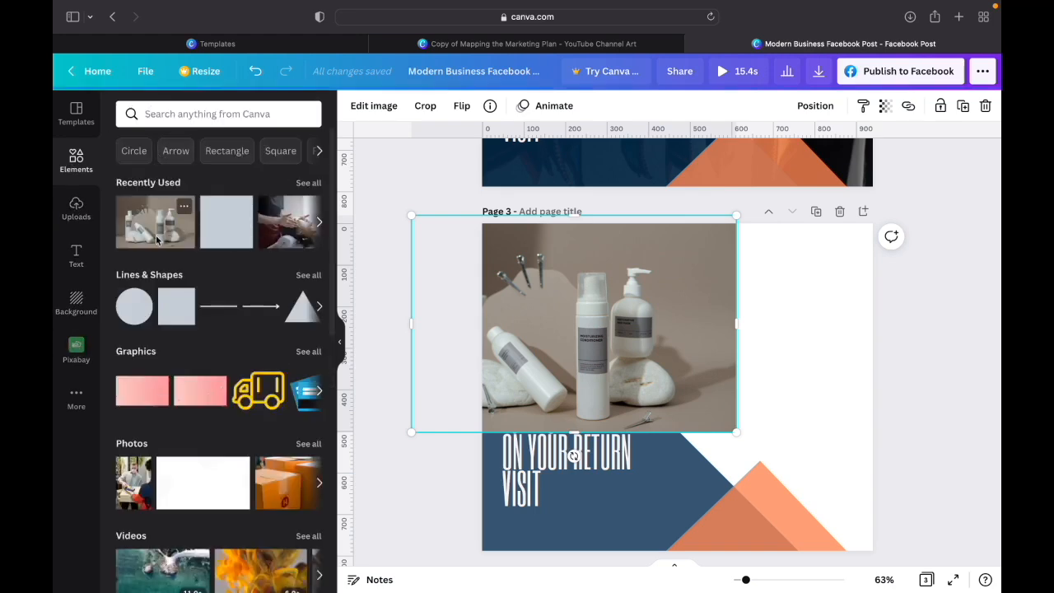
scroll(177, 340, "down", 5)
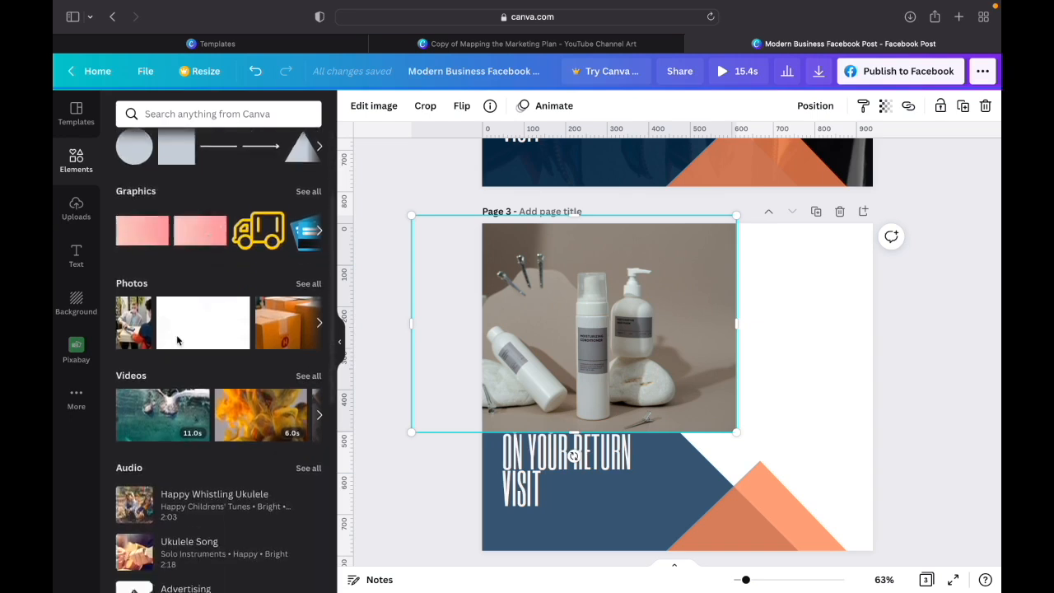
scroll(177, 340, "up", 5)
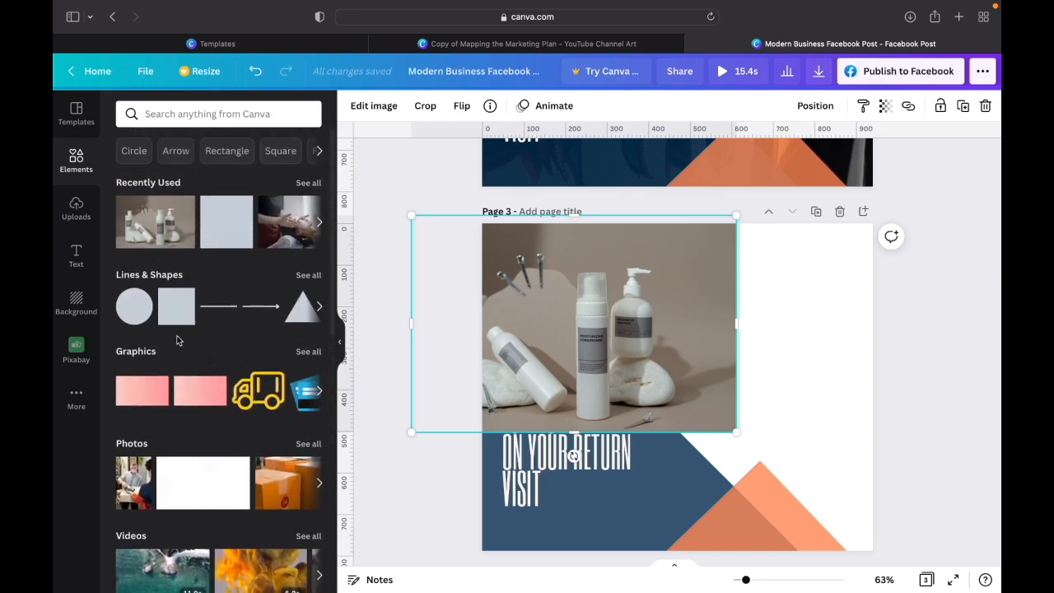
scroll(177, 340, "down", 12)
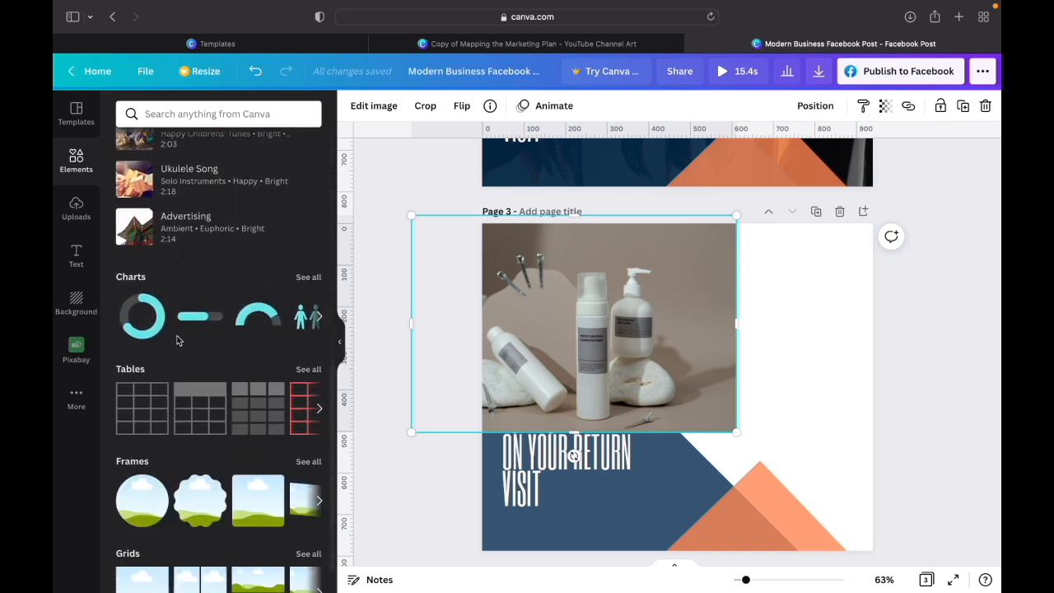
scroll(177, 341, "down", 1)
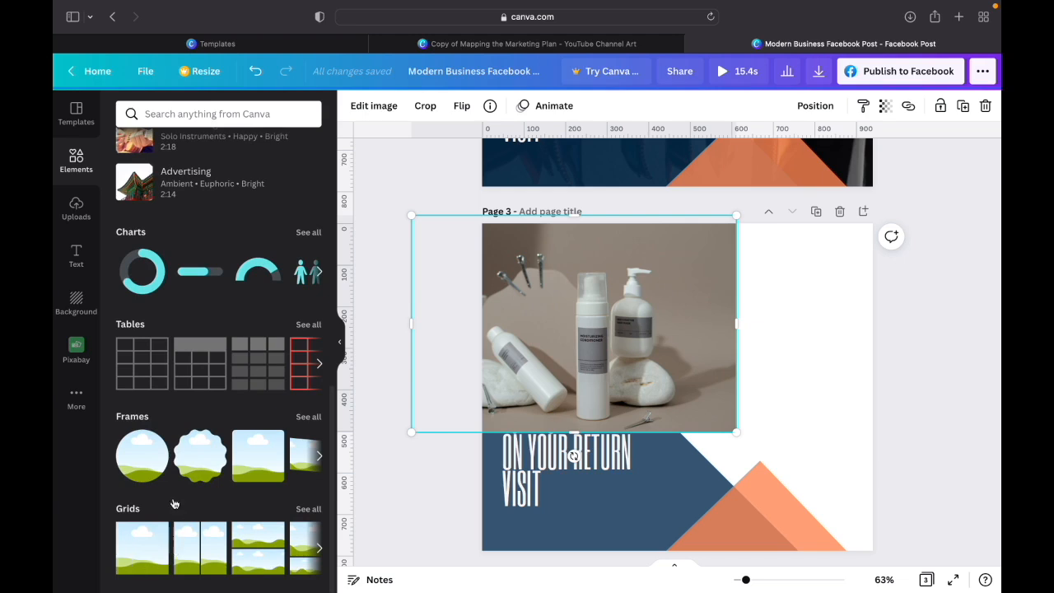
left_click(143, 550)
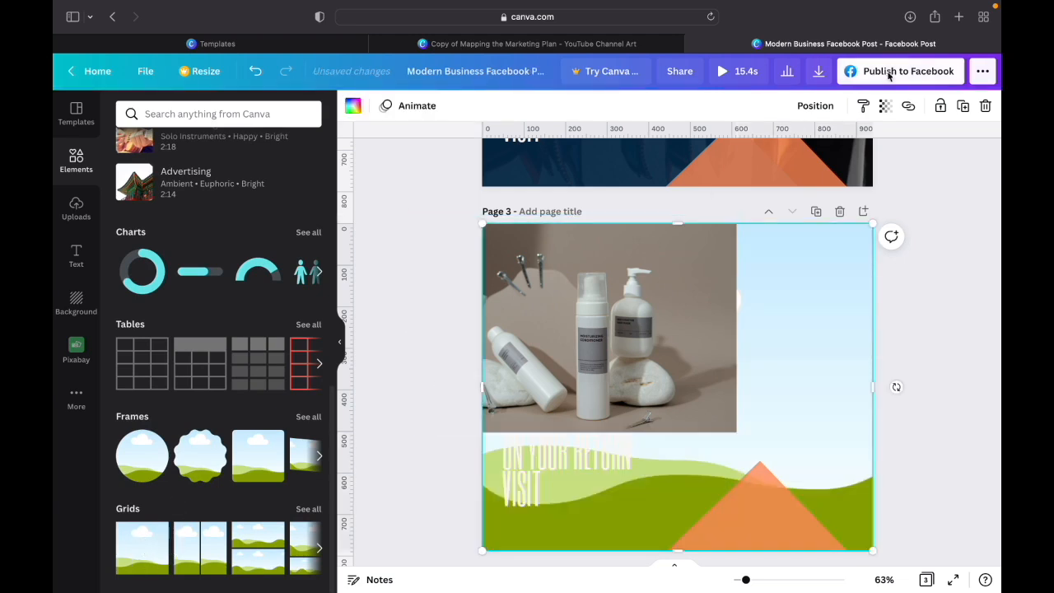
- Send the grid backward behind the blue and orange shapes and fill it with the white product bottles photo
left_click(816, 106)
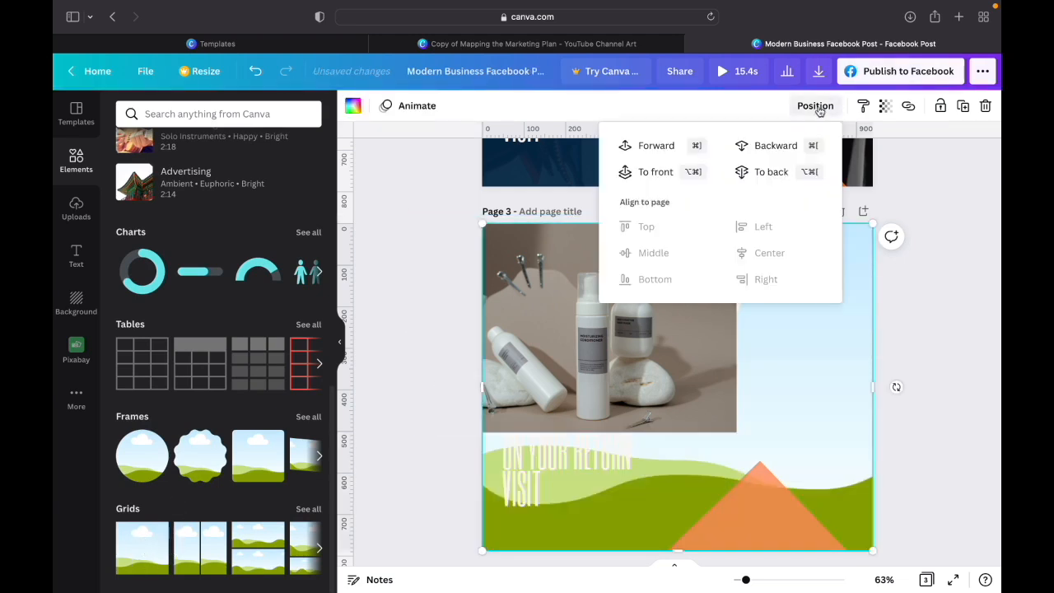
left_click(774, 146)
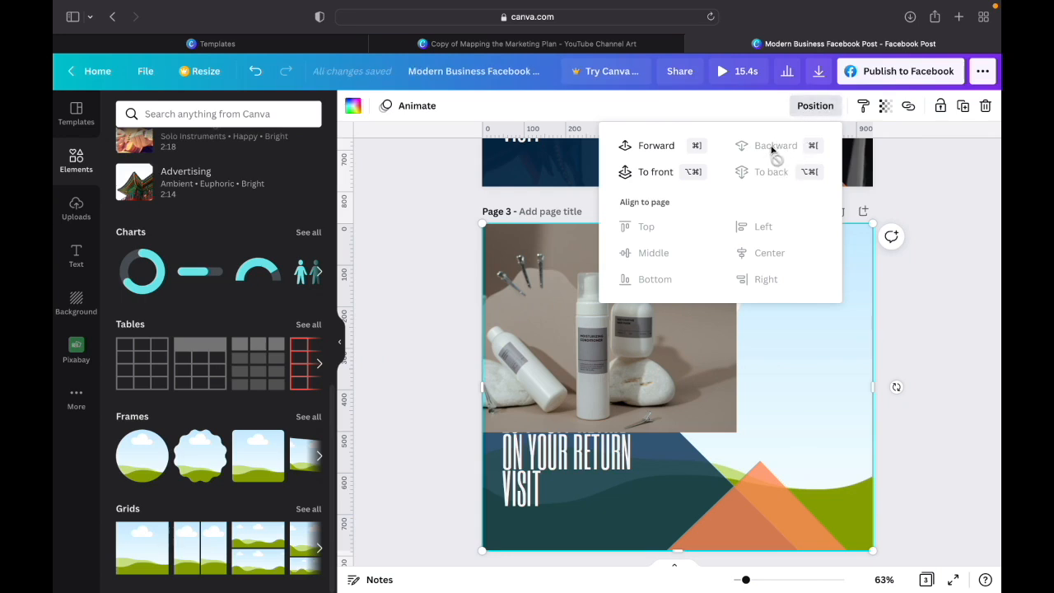
left_click_drag(690, 348, 780, 397)
left_click_drag(789, 397, 816, 292)
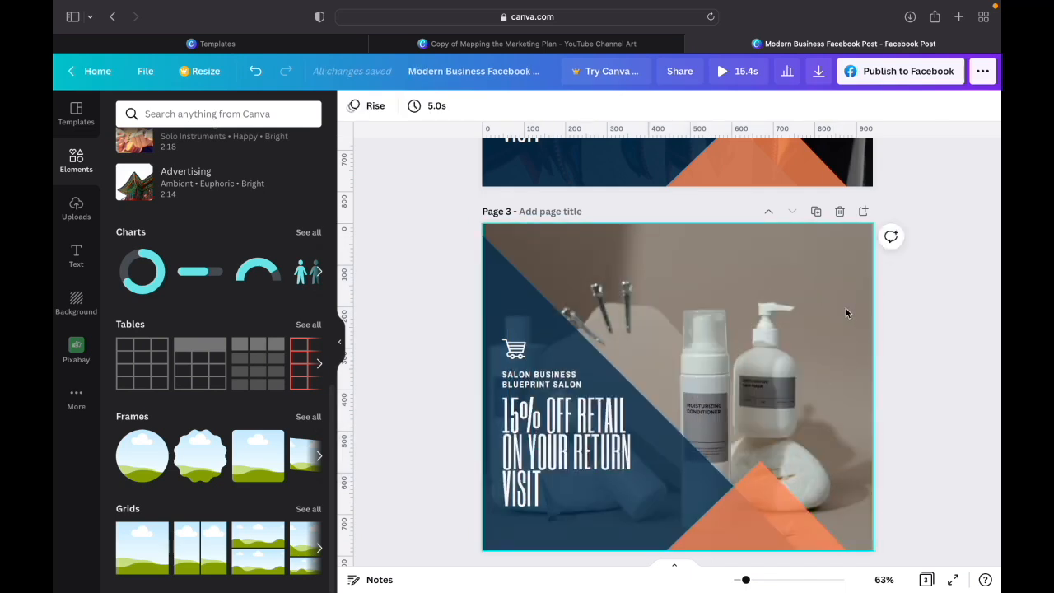
- Crop the bottle photo within the grid, shifting it as far right as it goes so the bottles clear the blue shape
left_click(824, 345)
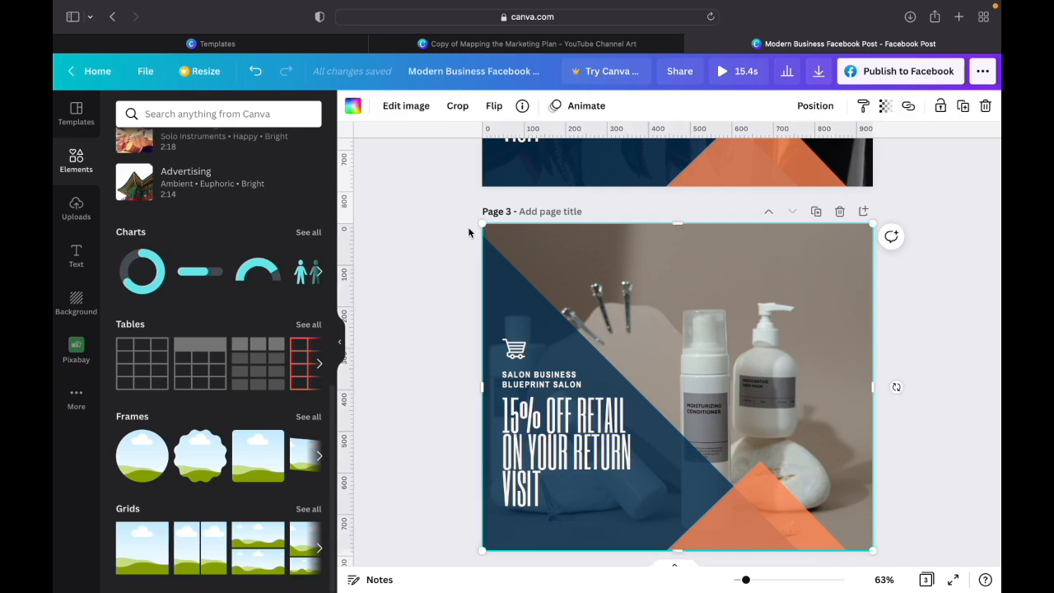
left_click(402, 108)
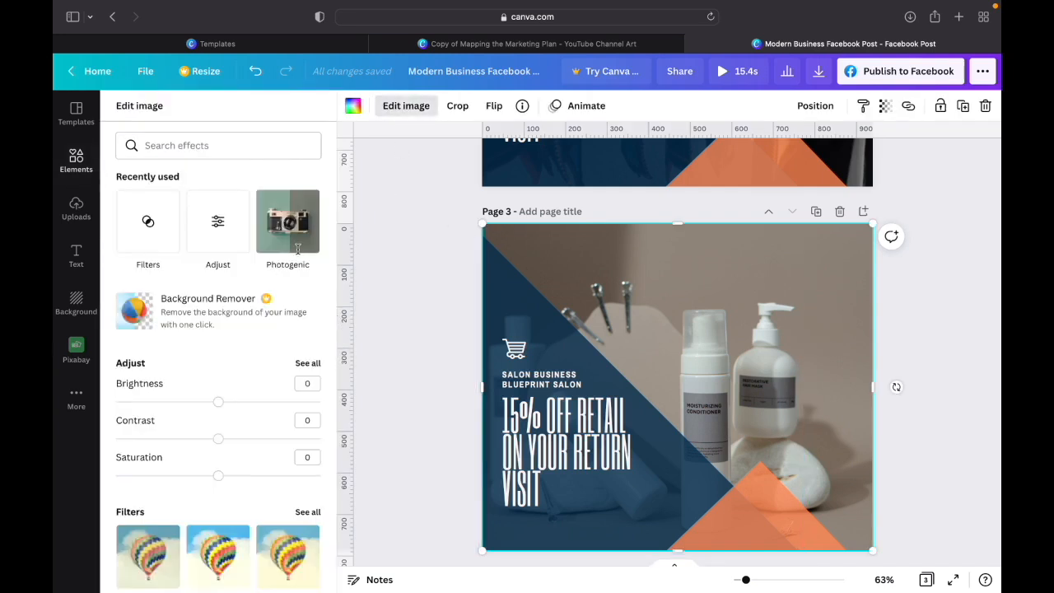
left_click(457, 106)
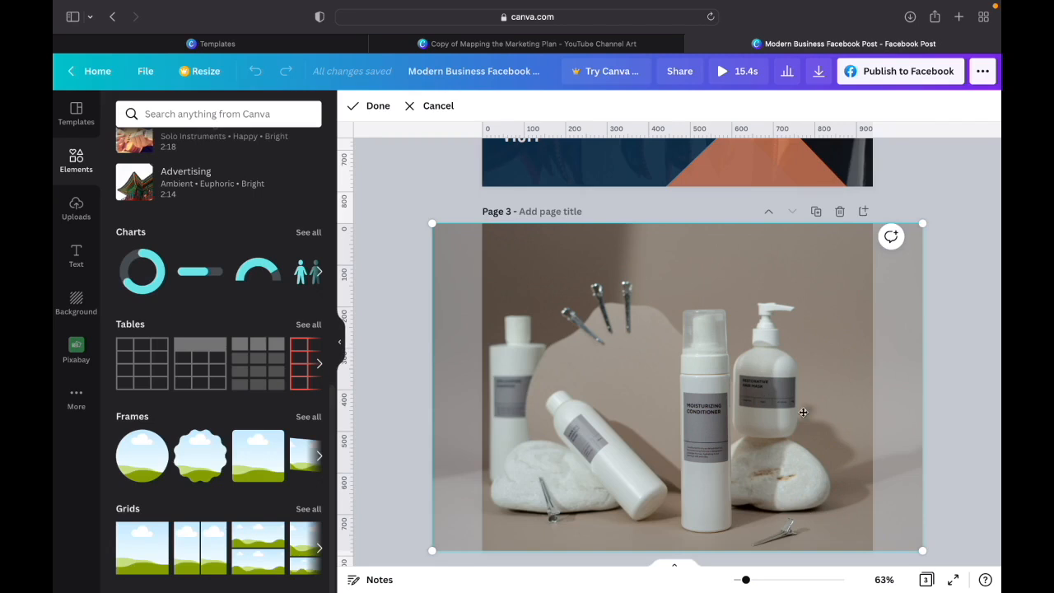
left_click_drag(797, 418, 875, 402)
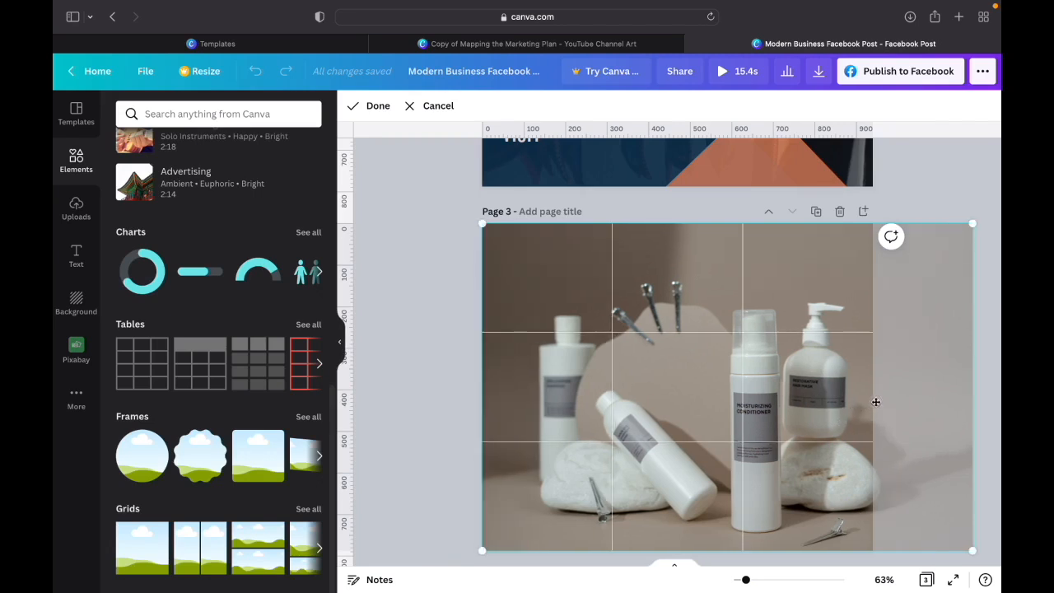
left_click(375, 105)
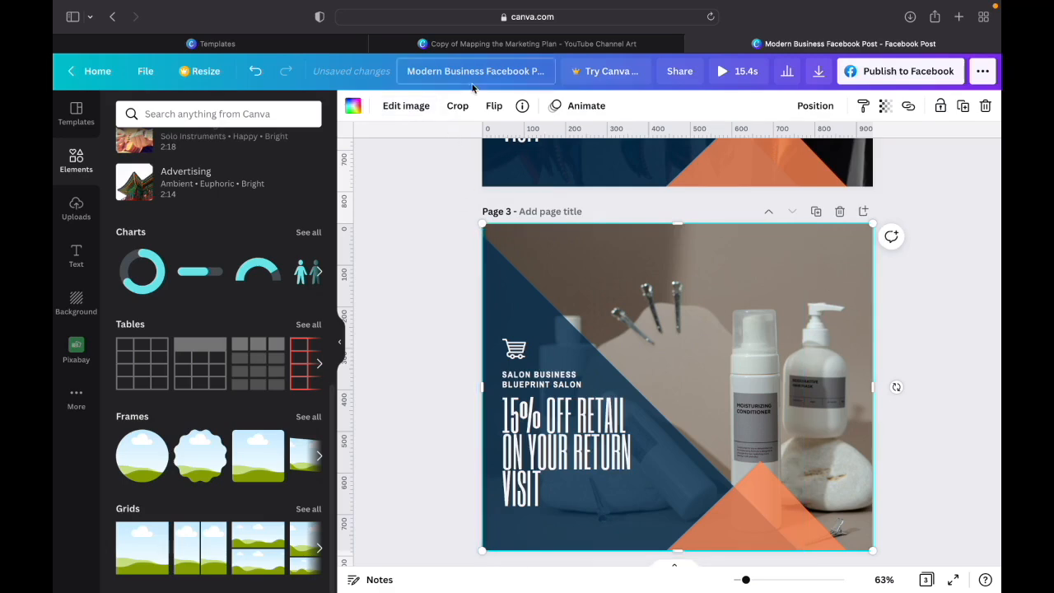
left_click(456, 107)
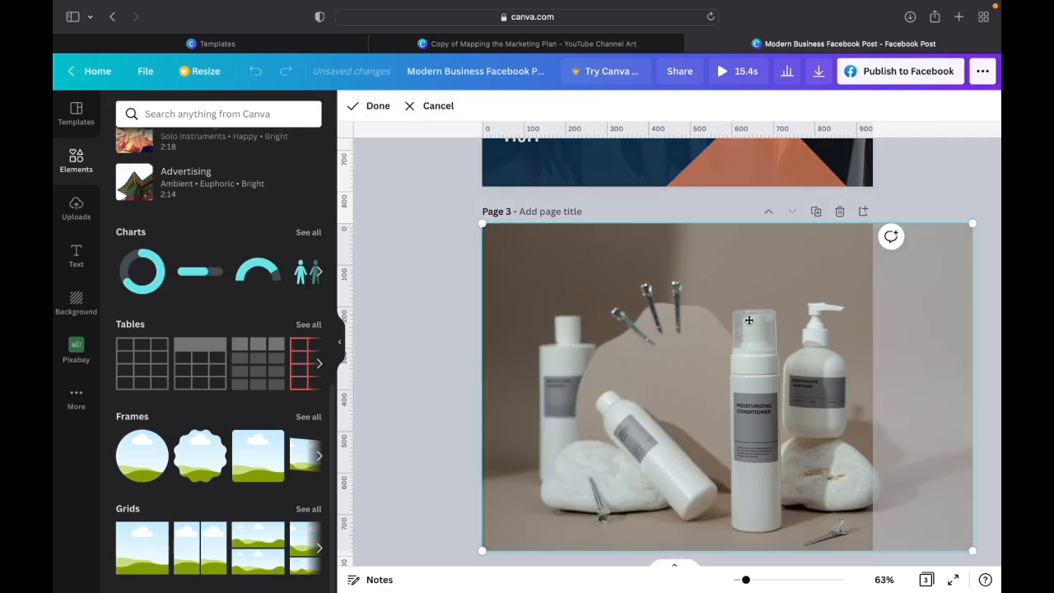
left_click_drag(756, 317, 807, 294)
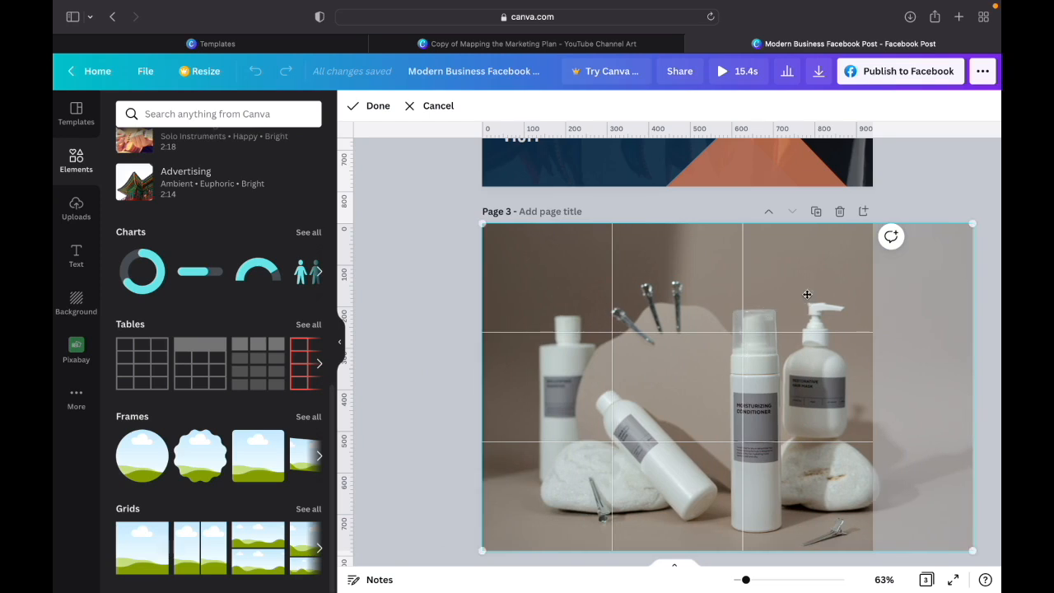
left_click(381, 107)
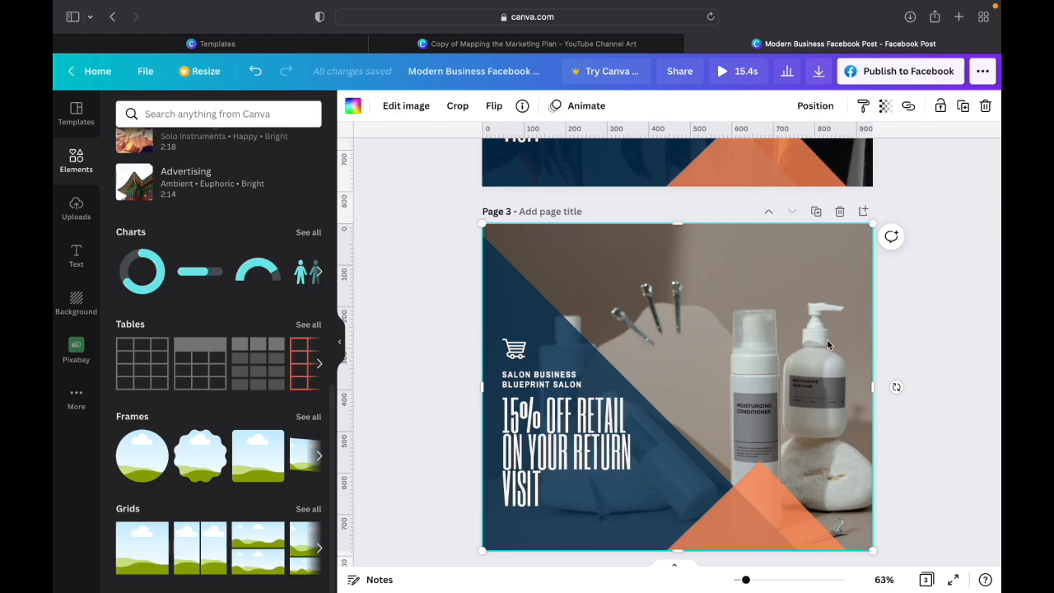
- Open the full photo library and rerun the recent "hair products" search
scroll(189, 187, "up", 3)
scroll(190, 188, "up", 6)
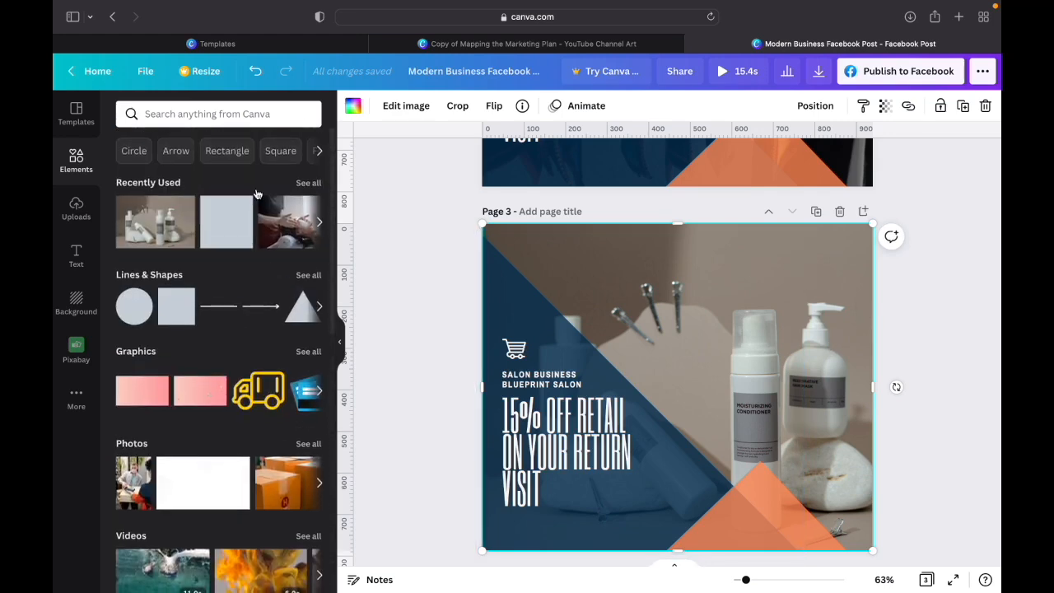
left_click(308, 444)
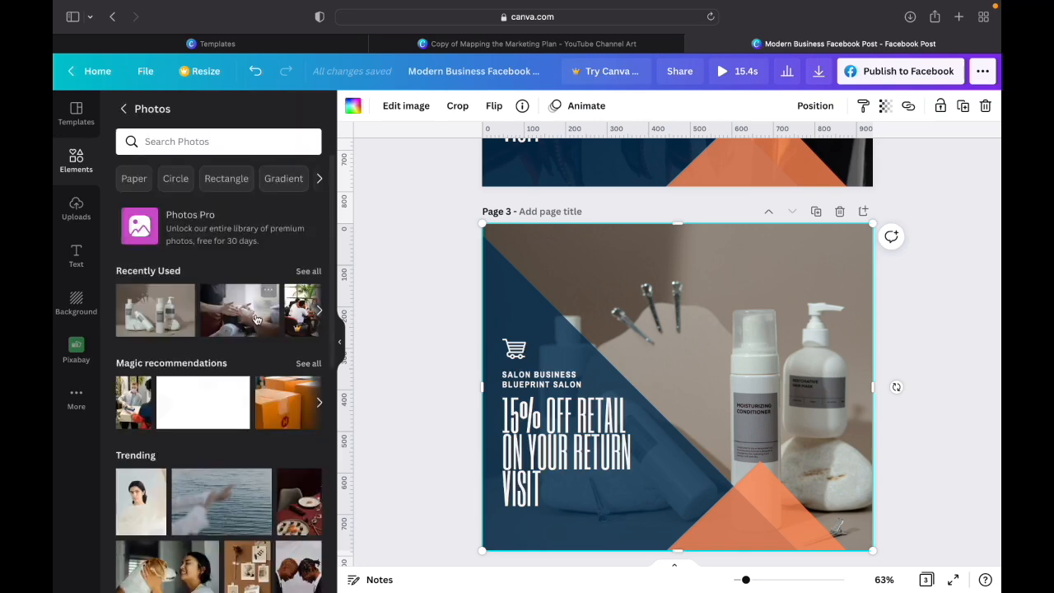
left_click(240, 140)
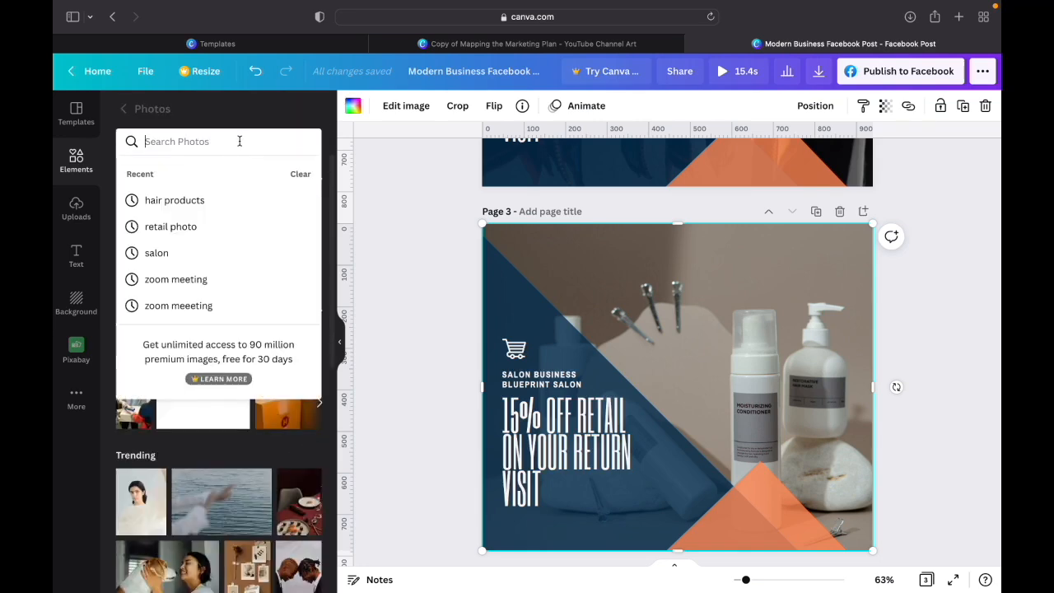
left_click(175, 201)
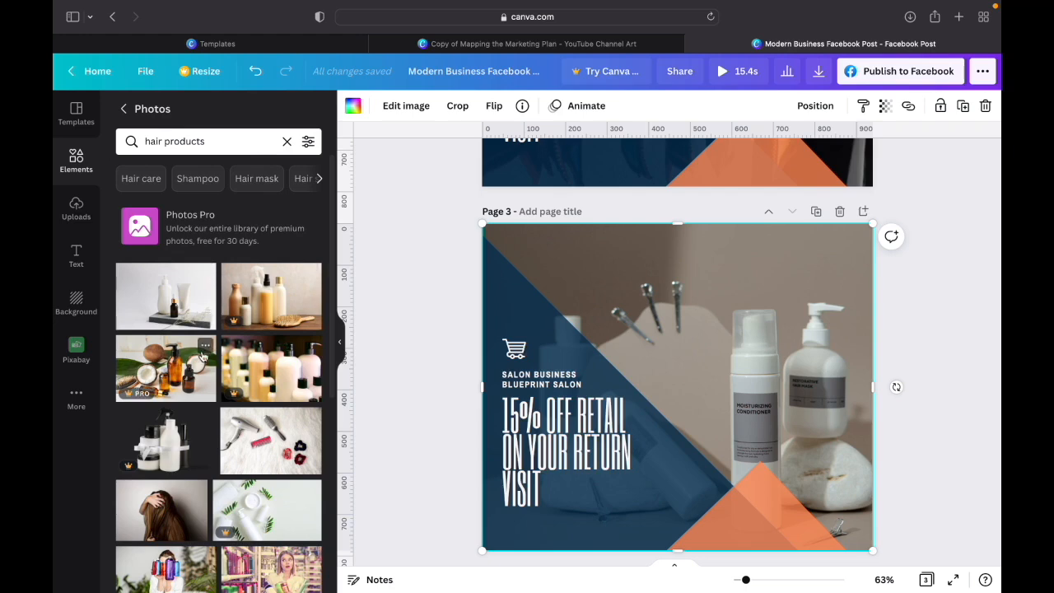
- Look through the hair product photos and add the one of a cream tube with brown jars to page 3
scroll(202, 355, "down", 5)
scroll(202, 355, "down", 3)
scroll(202, 356, "down", 3)
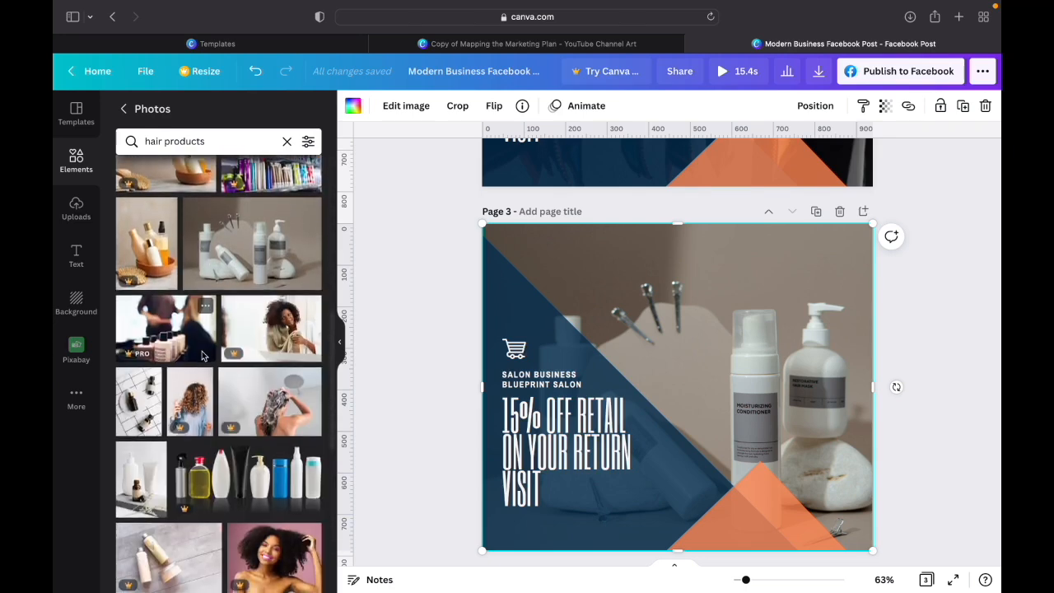
scroll(202, 355, "down", 3)
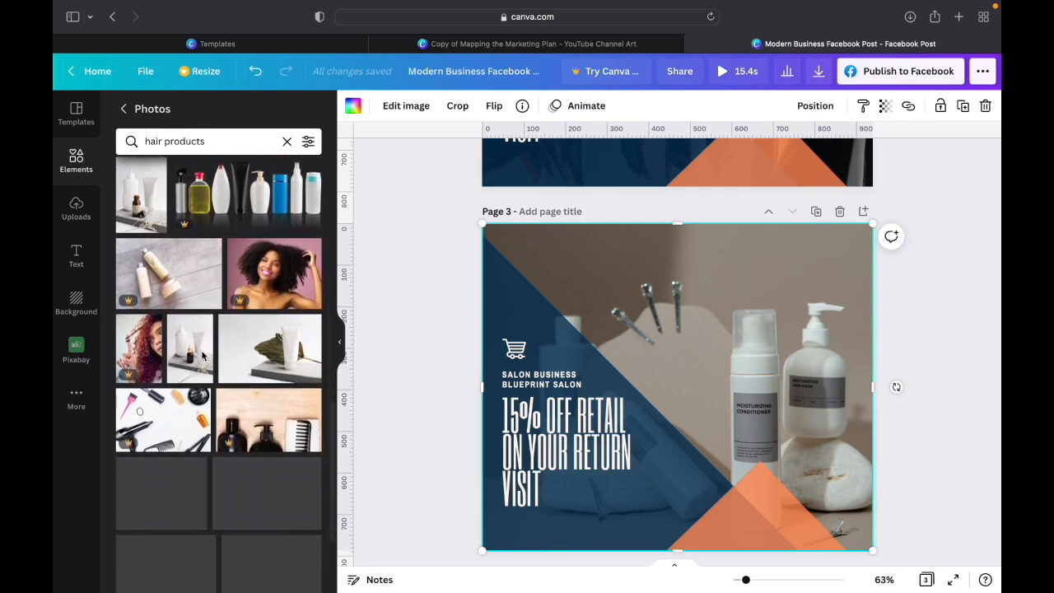
scroll(203, 356, "down", 4)
scroll(203, 356, "down", 1)
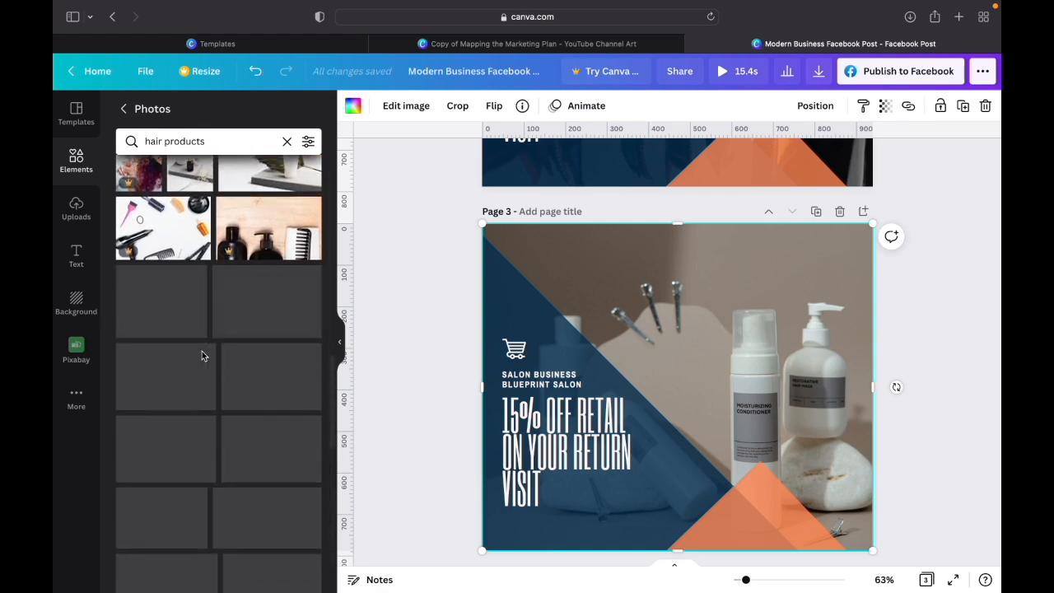
scroll(203, 356, "down", 3)
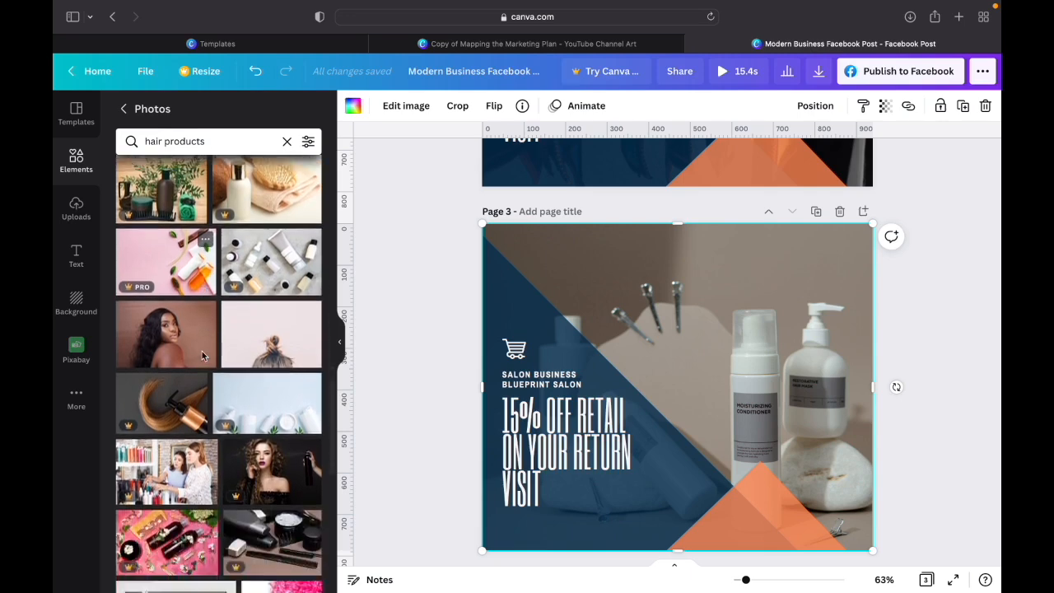
scroll(202, 356, "down", 5)
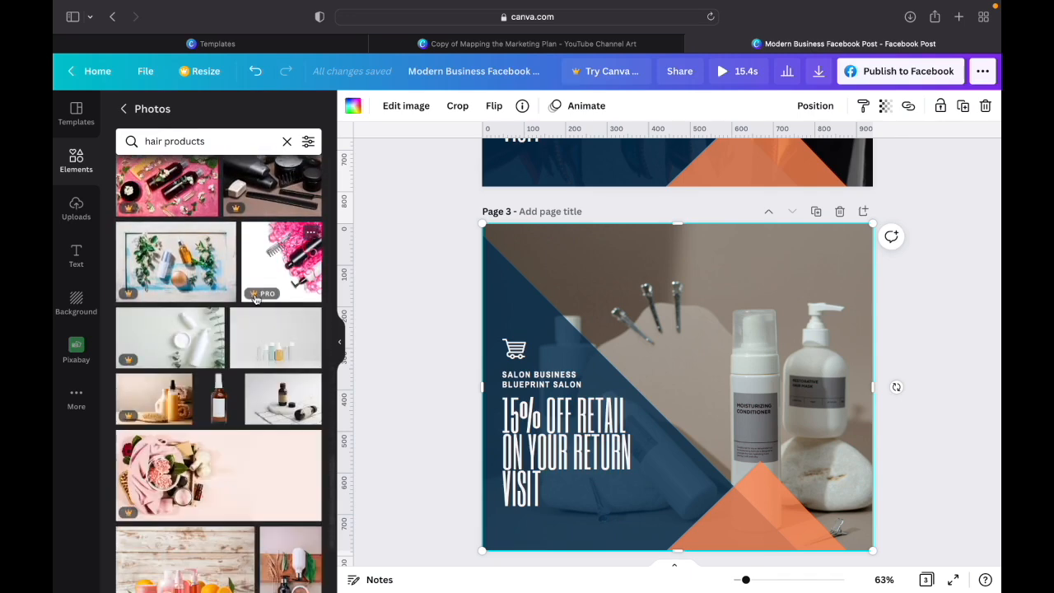
scroll(262, 300, "down", 4)
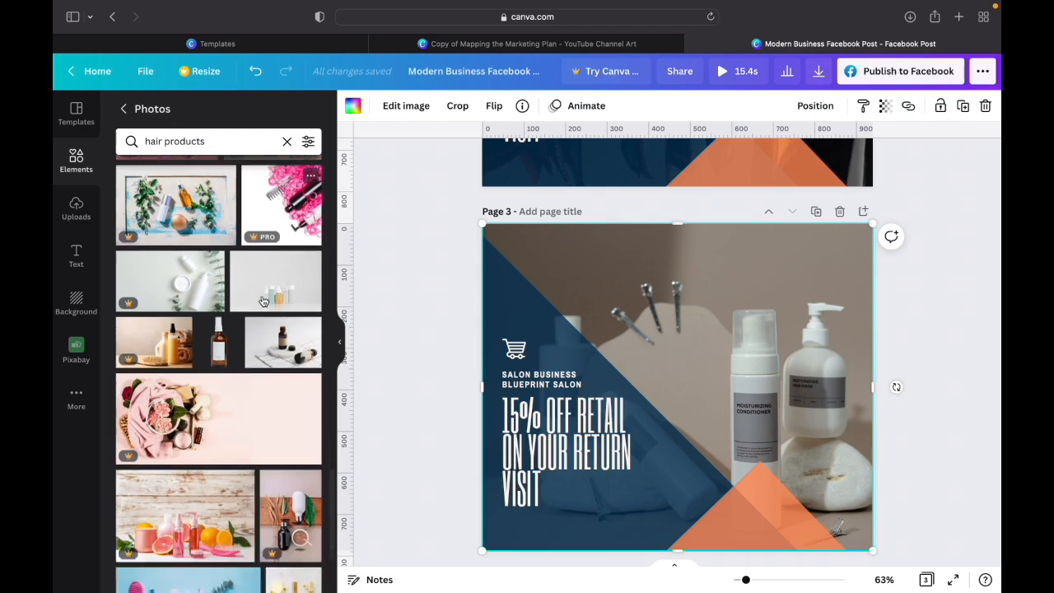
scroll(262, 301, "down", 3)
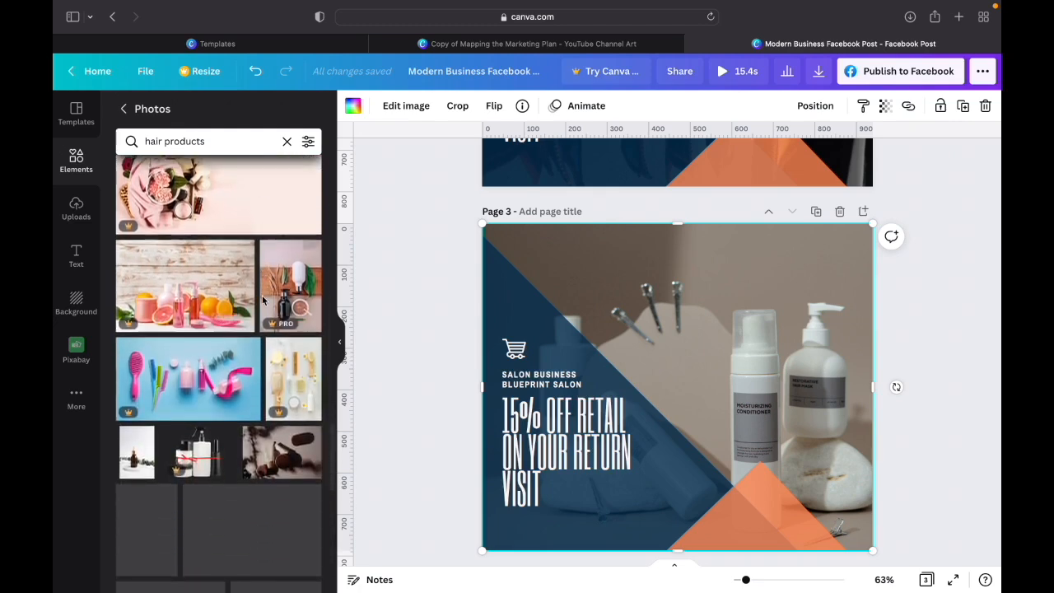
scroll(262, 300, "down", 1)
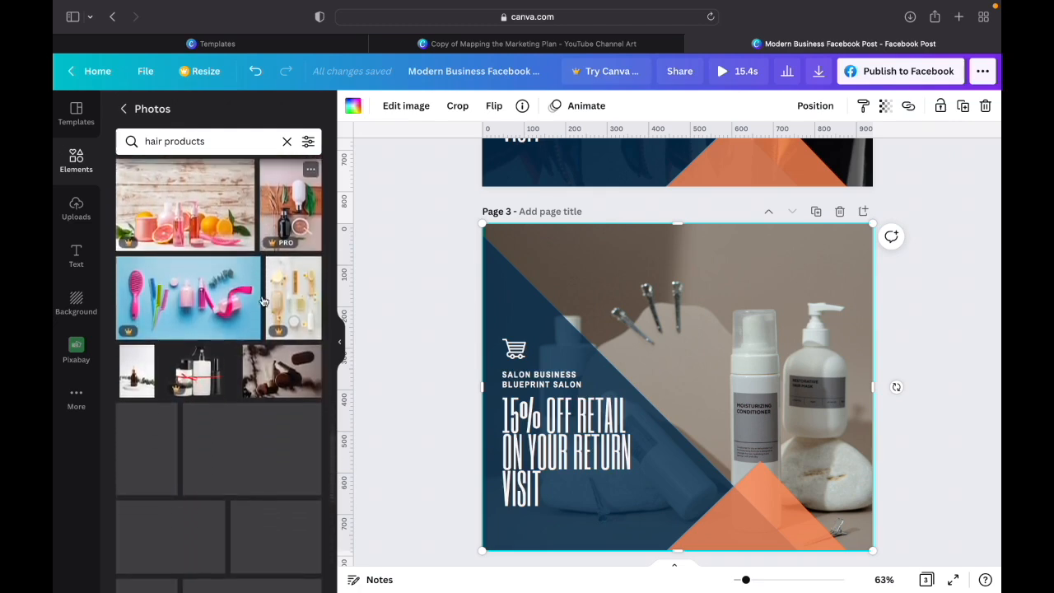
left_click(280, 356)
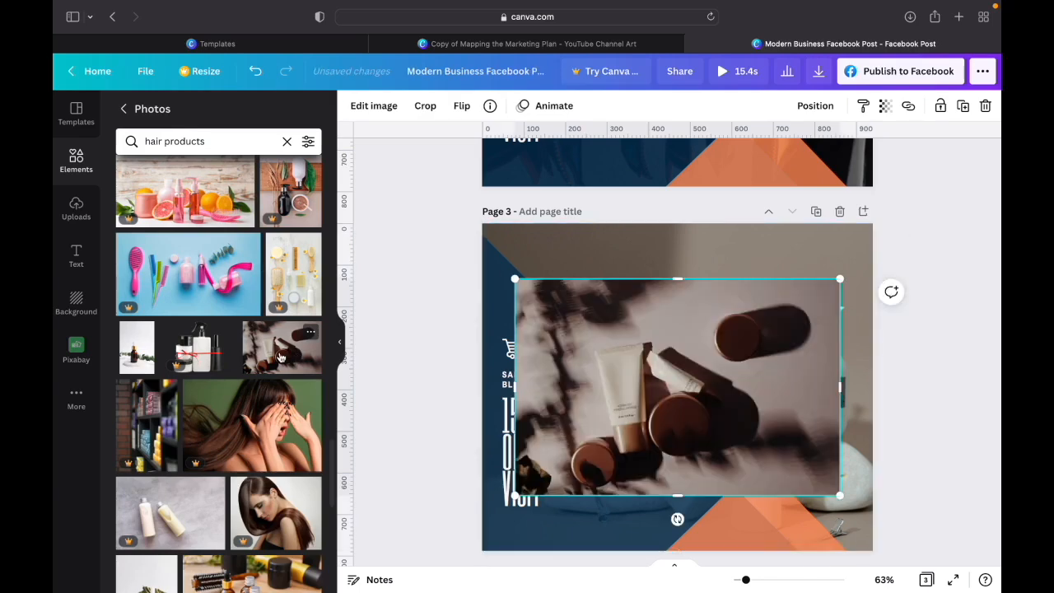
- Replace the bottle photo in the page 3 grid with the tube and brown jars photo and select it
scroll(239, 403, "down", 6)
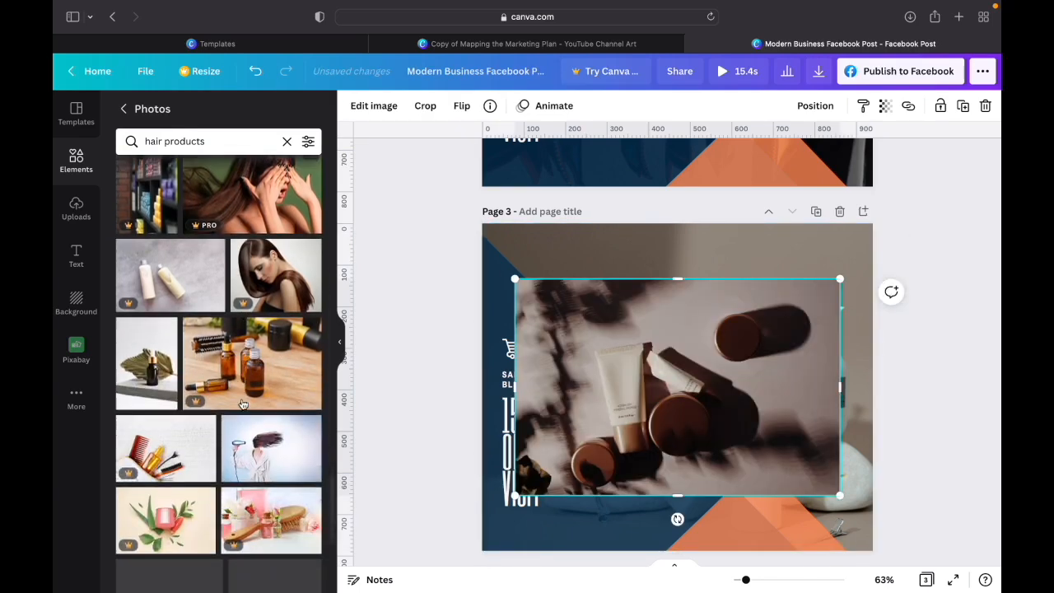
scroll(240, 403, "down", 5)
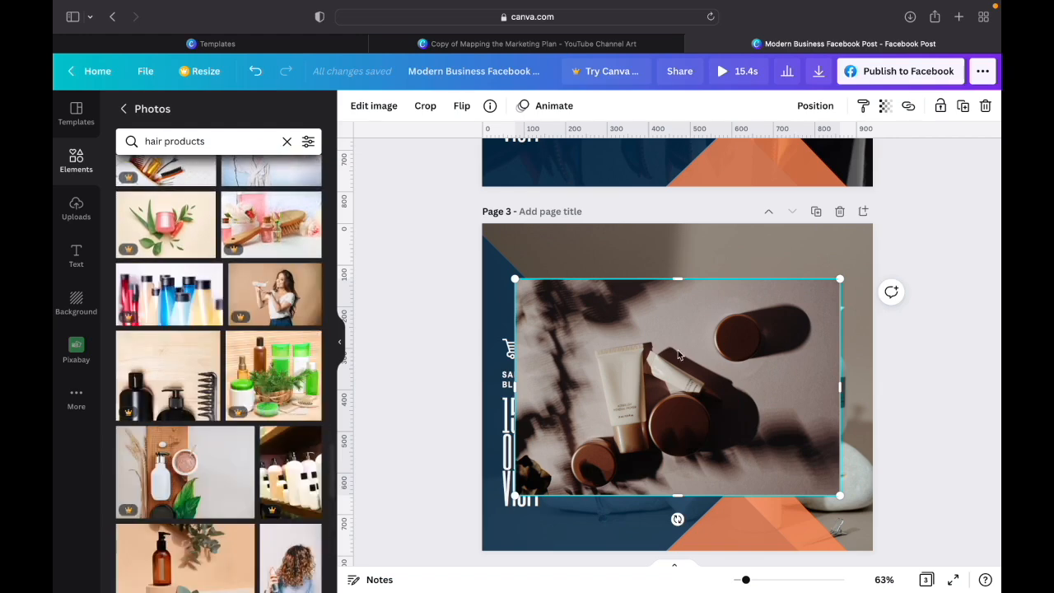
scroll(244, 437, "down", 5)
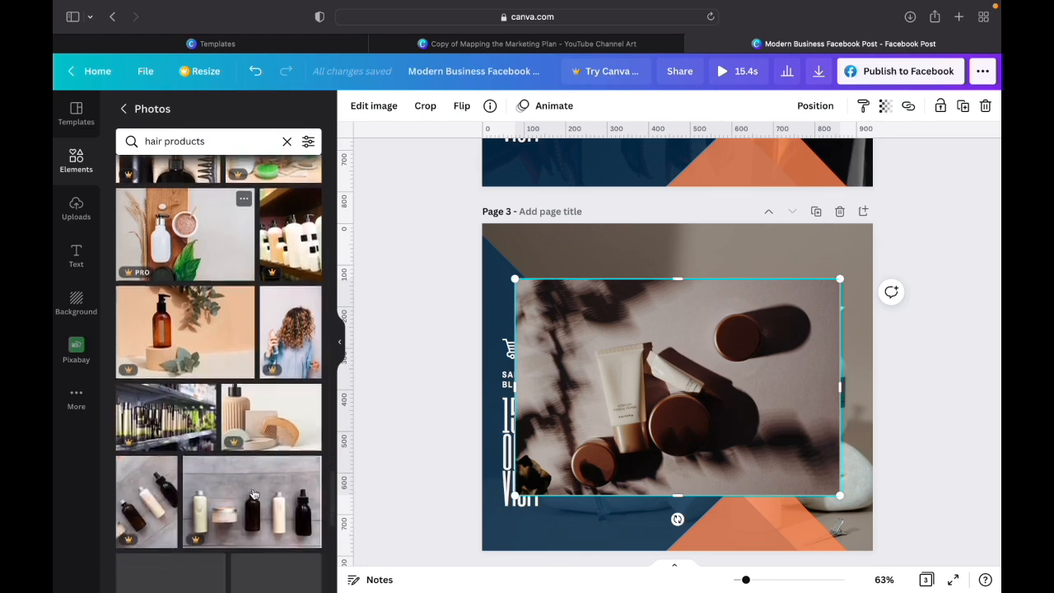
left_click_drag(782, 380, 830, 324)
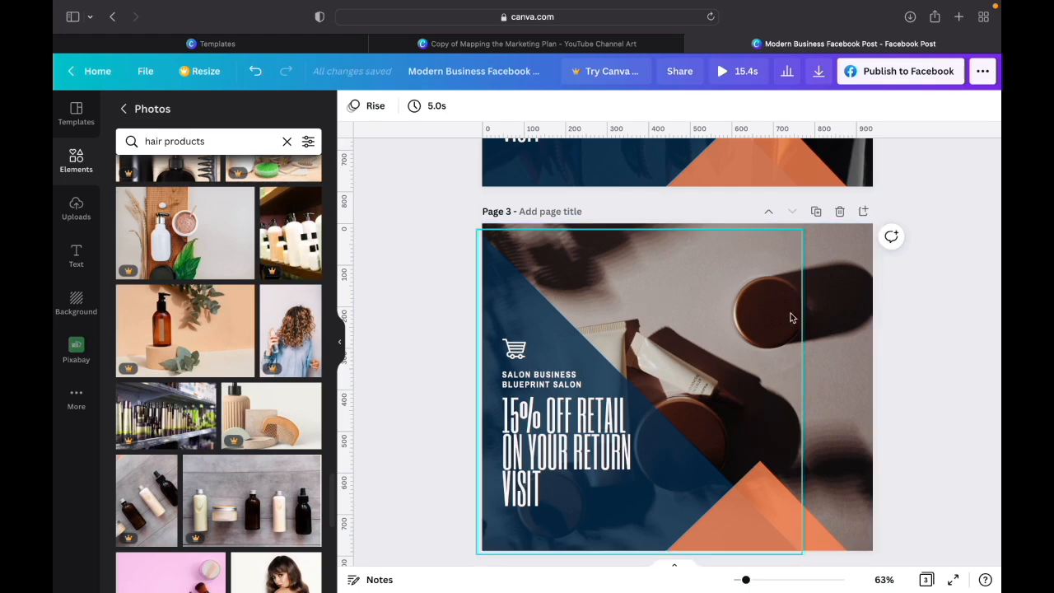
left_click(790, 317)
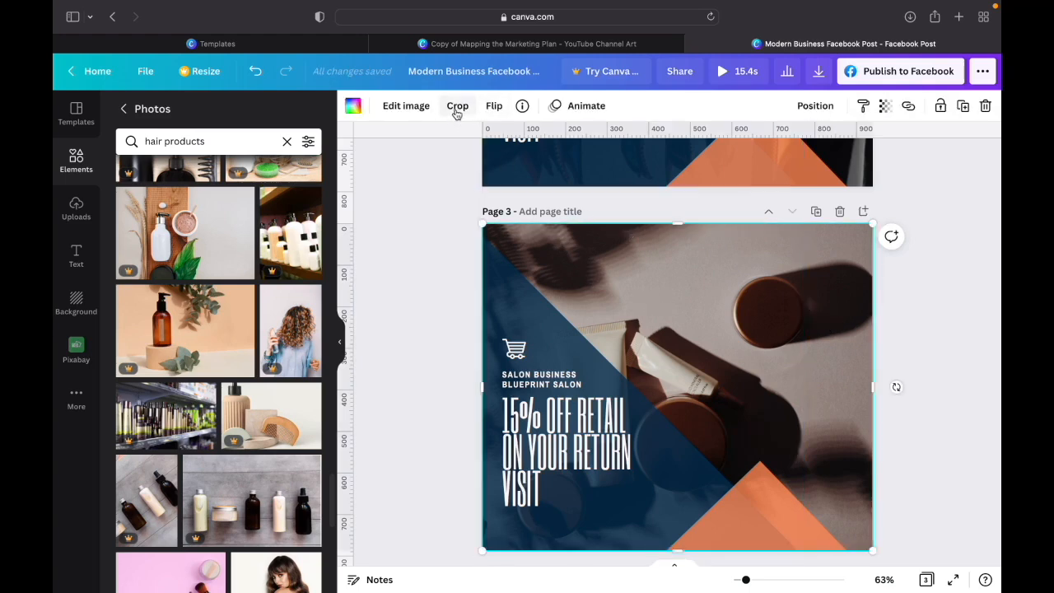
- Crop the tube and jars photo on page 3, enlarging it and shifting it right so the tube sits clearer of the blue shape
left_click(457, 107)
left_click_drag(723, 380, 850, 351)
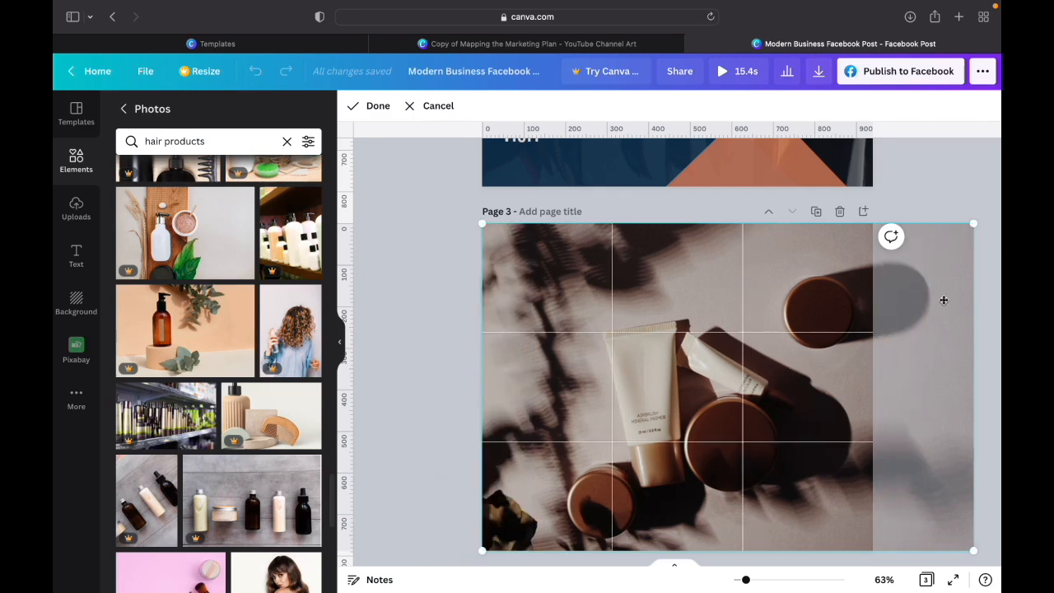
left_click_drag(972, 223, 992, 178)
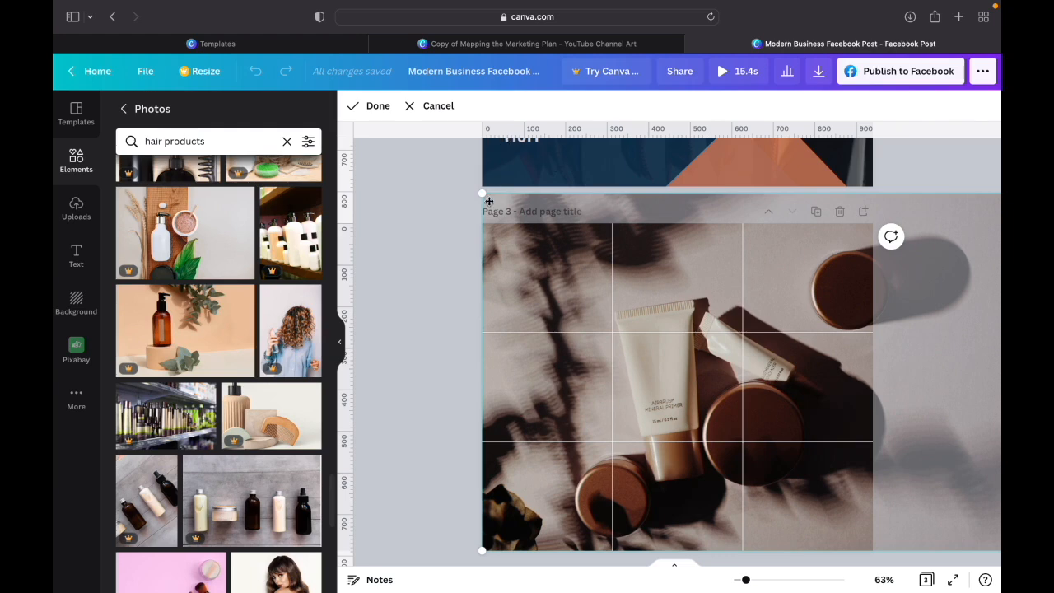
left_click_drag(481, 192, 448, 172)
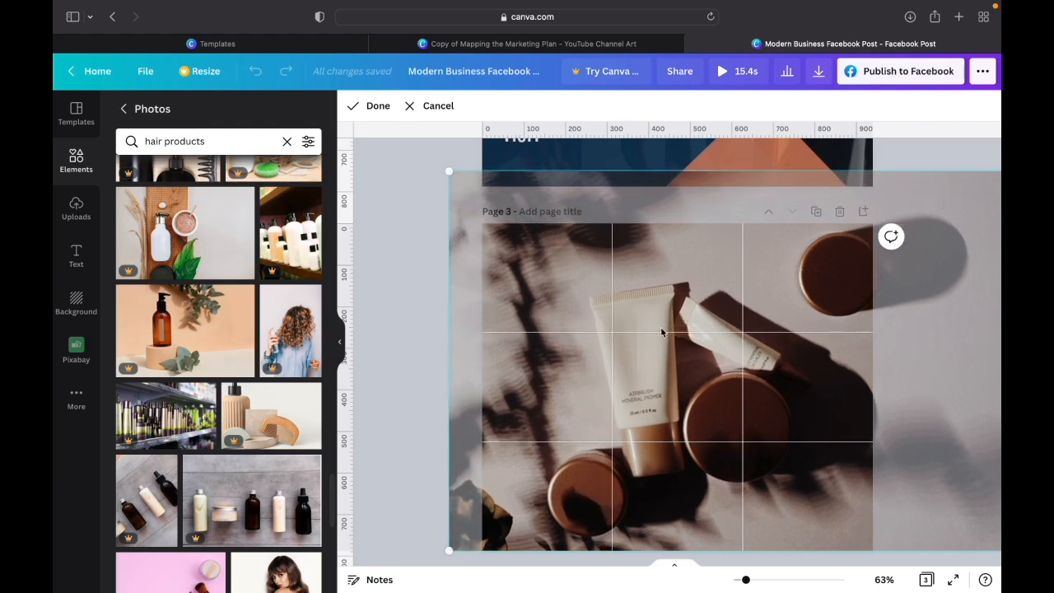
left_click_drag(623, 352, 710, 335)
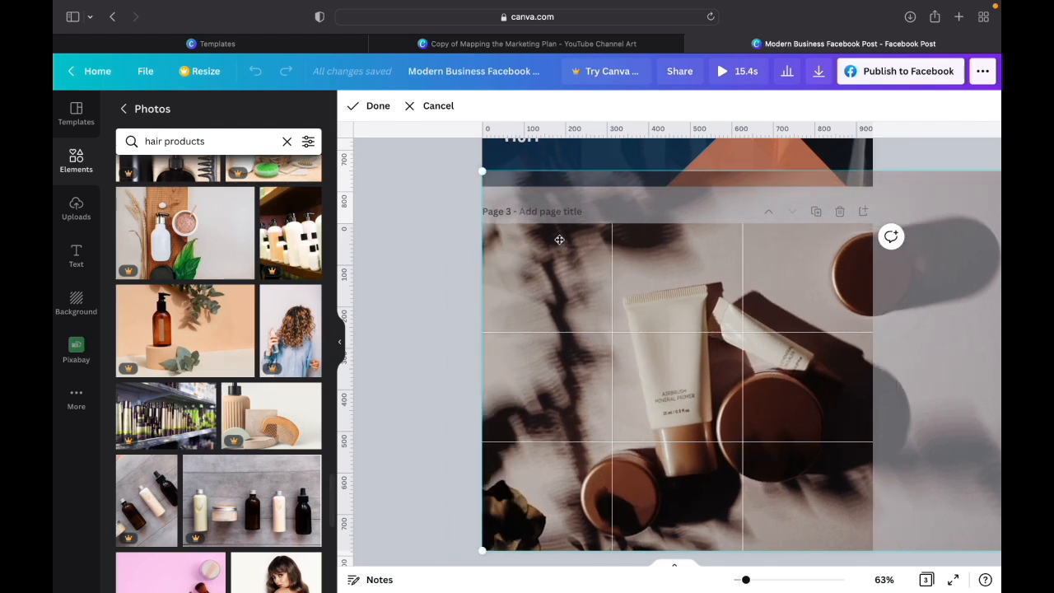
left_click(376, 107)
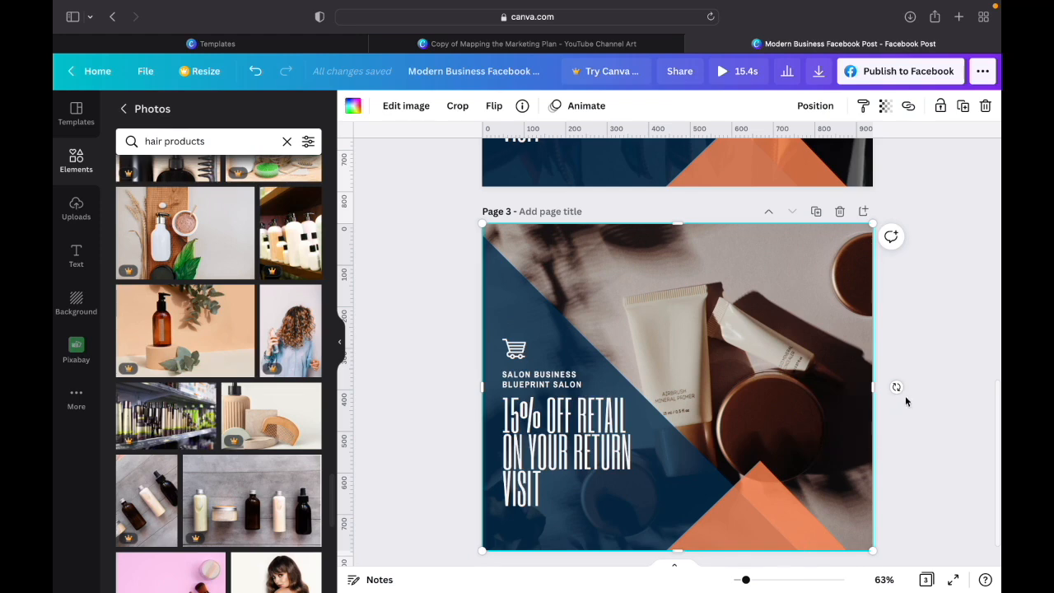
- Review the designs on pages 1 to 3, comparing the page 3 retail offer with the two earlier pages
scroll(909, 401, "up", 5)
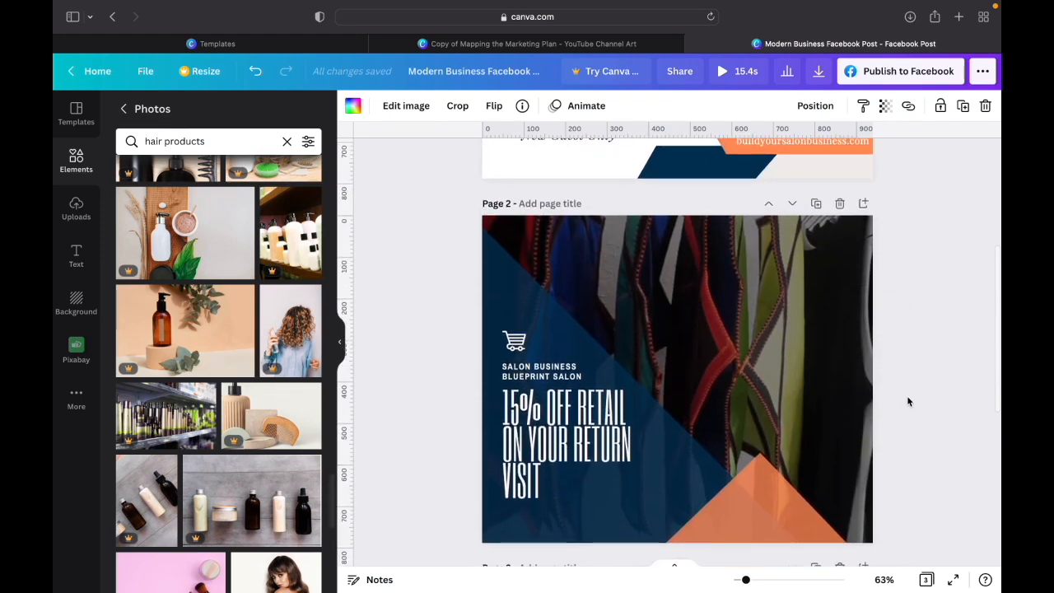
scroll(908, 401, "up", 5)
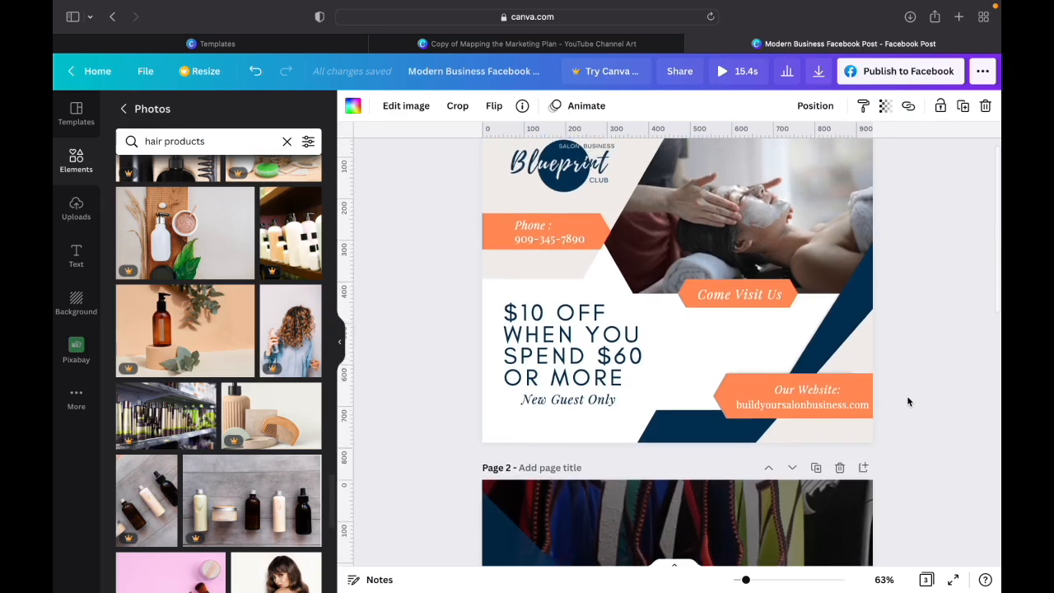
scroll(908, 401, "up", 1)
scroll(908, 401, "down", 3)
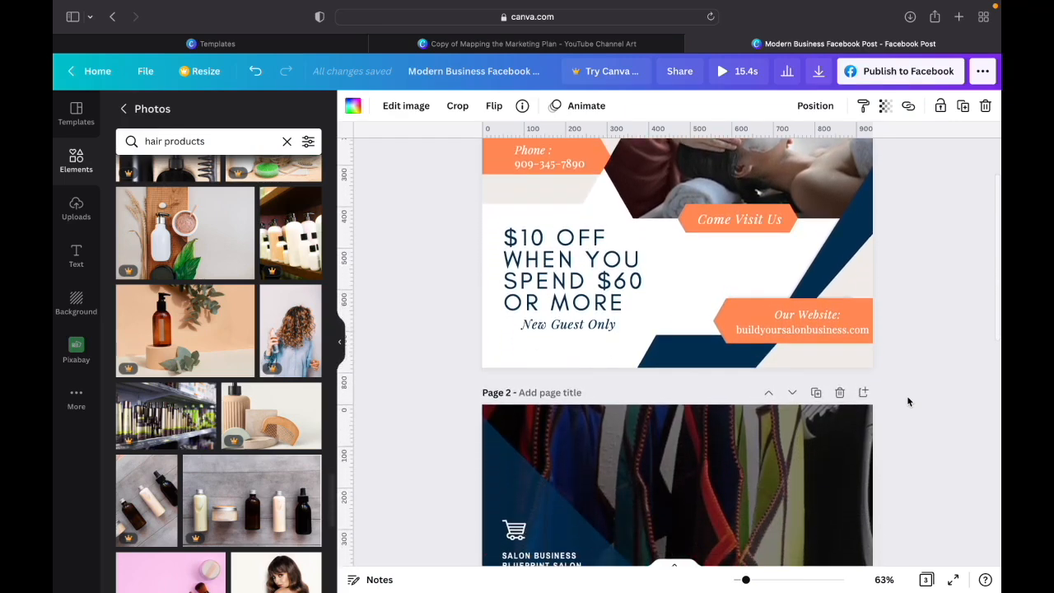
scroll(908, 401, "down", 9)
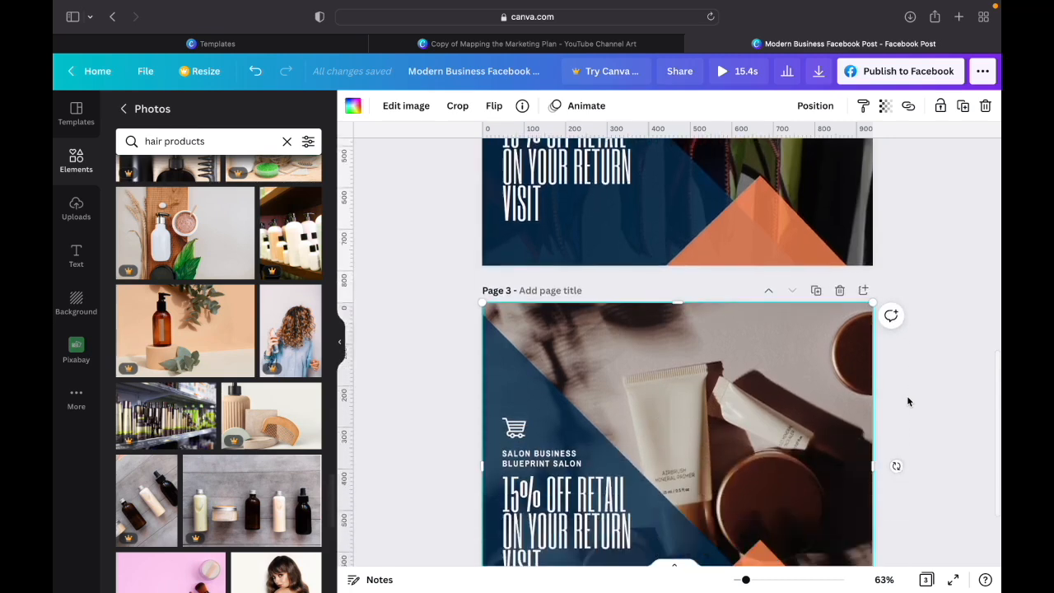
scroll(908, 401, "down", 3)
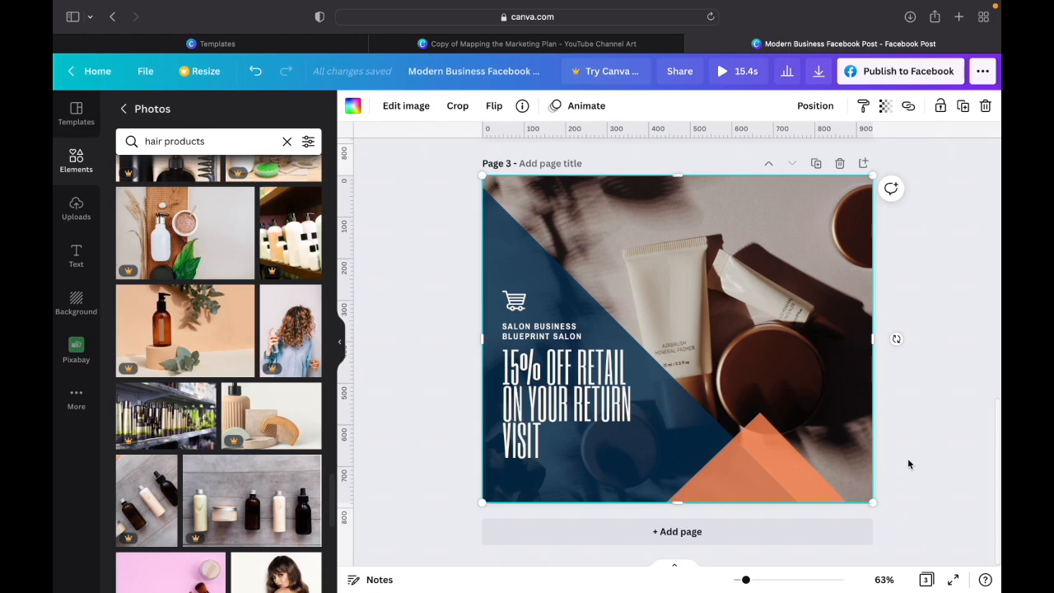
scroll(908, 464, "up", 18)
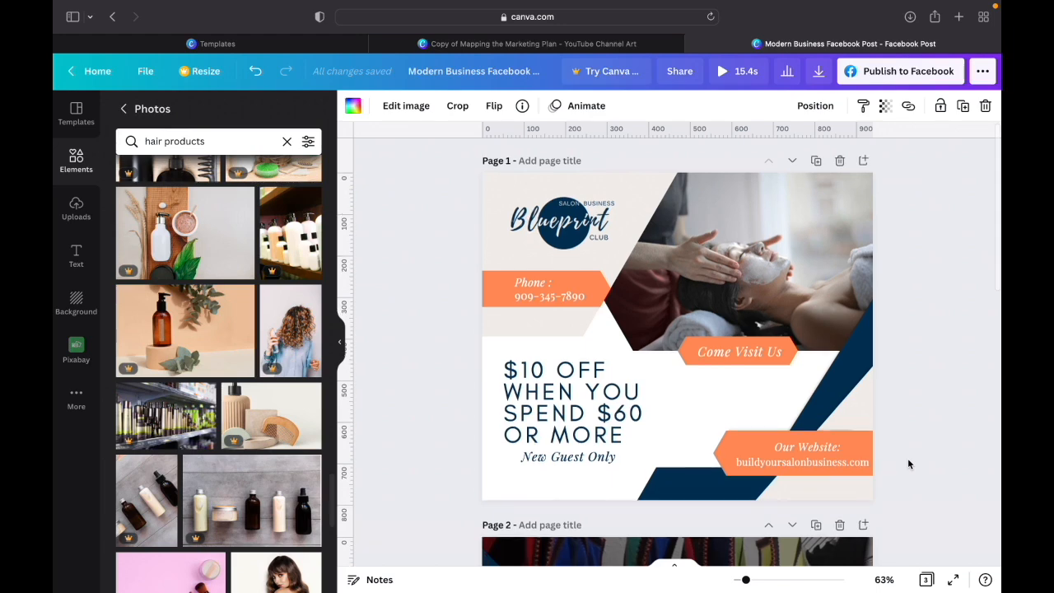
scroll(908, 458, "down", 5)
scroll(908, 458, "down", 4)
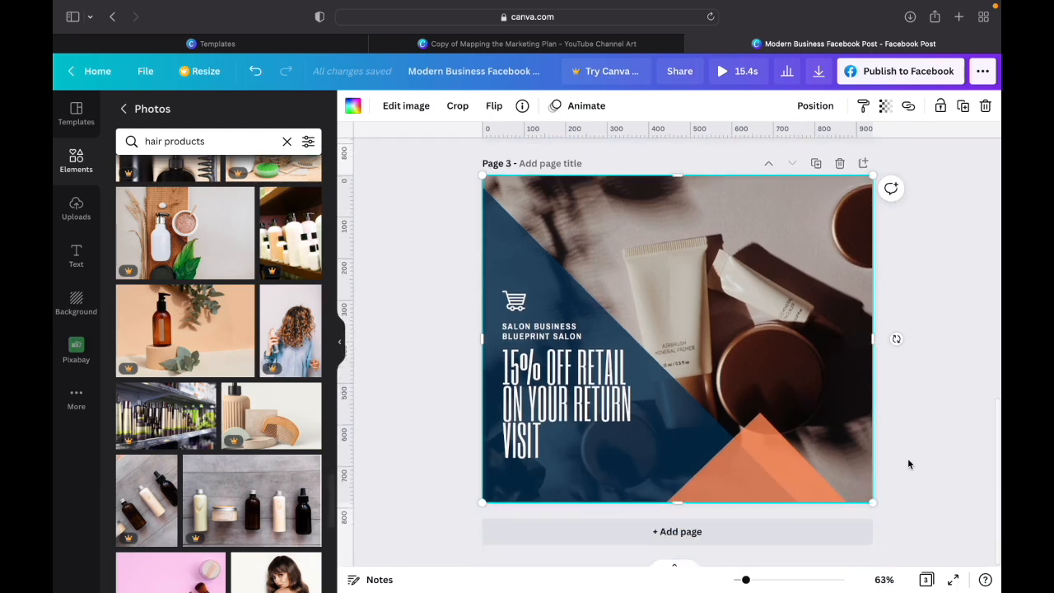
- Add a blank page 4 after the retail offer and search the templates for "hair"
left_click(689, 535)
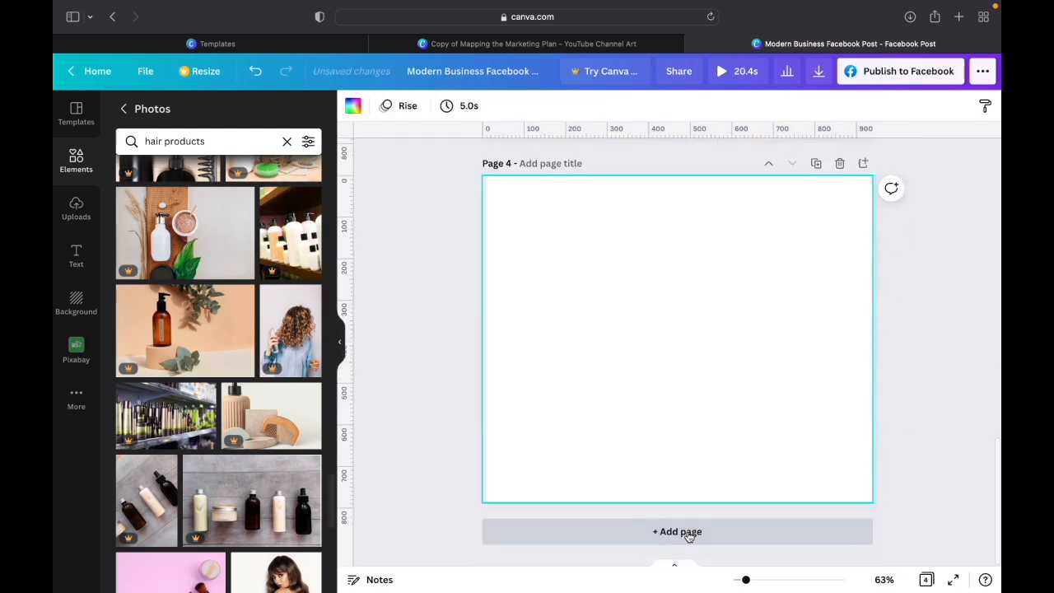
left_click(76, 114)
left_click(176, 114)
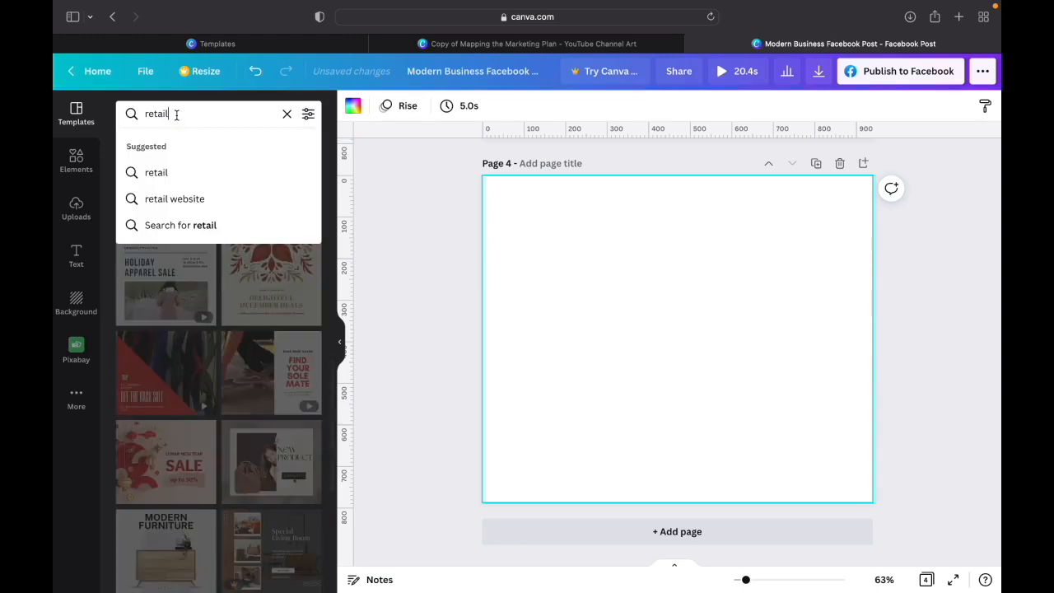
double_click(177, 114)
type("ha")
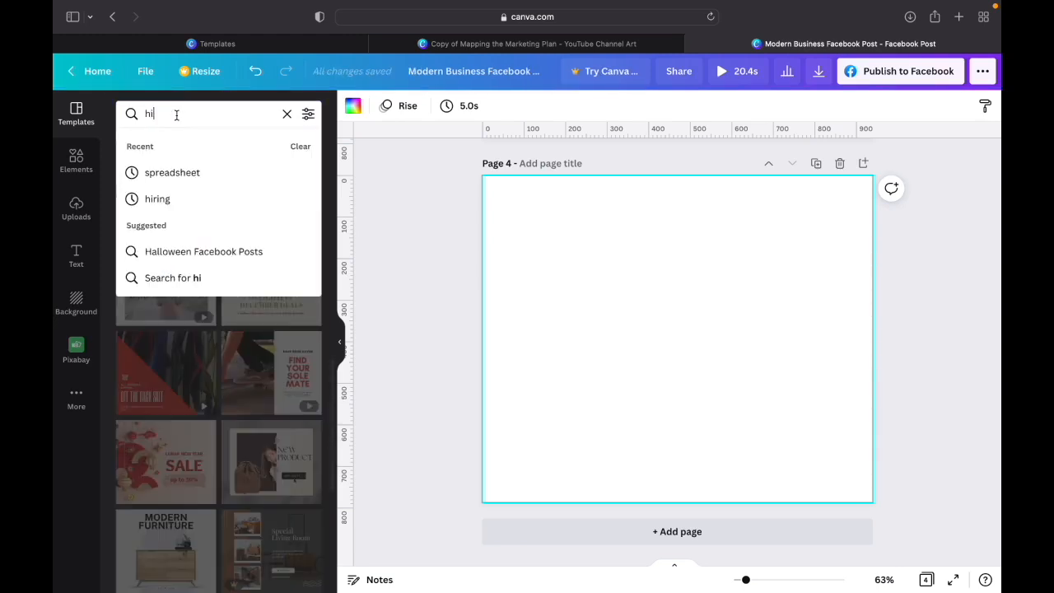
type("ir")
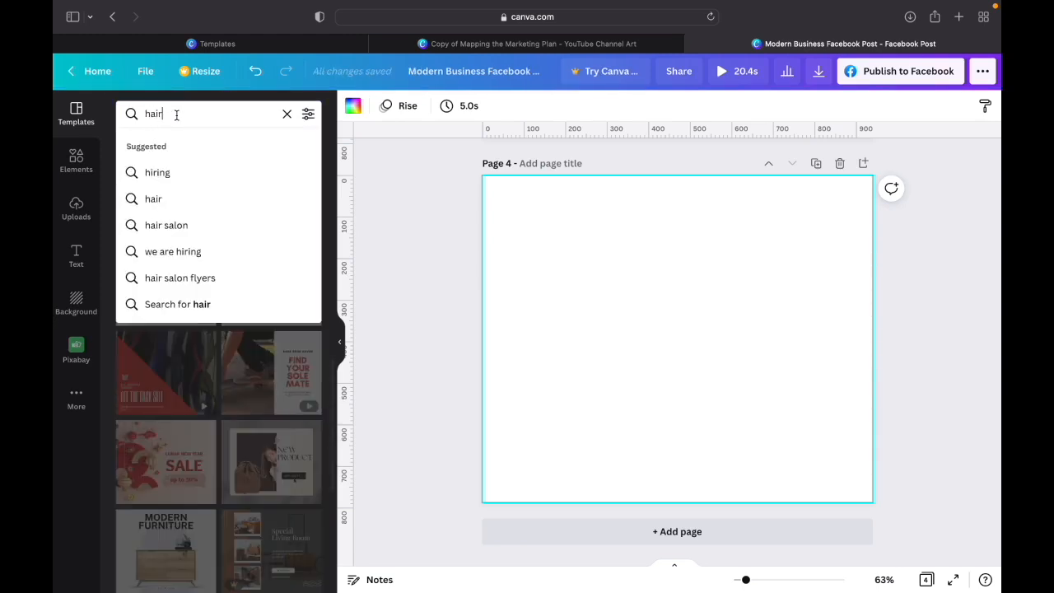
key("Return")
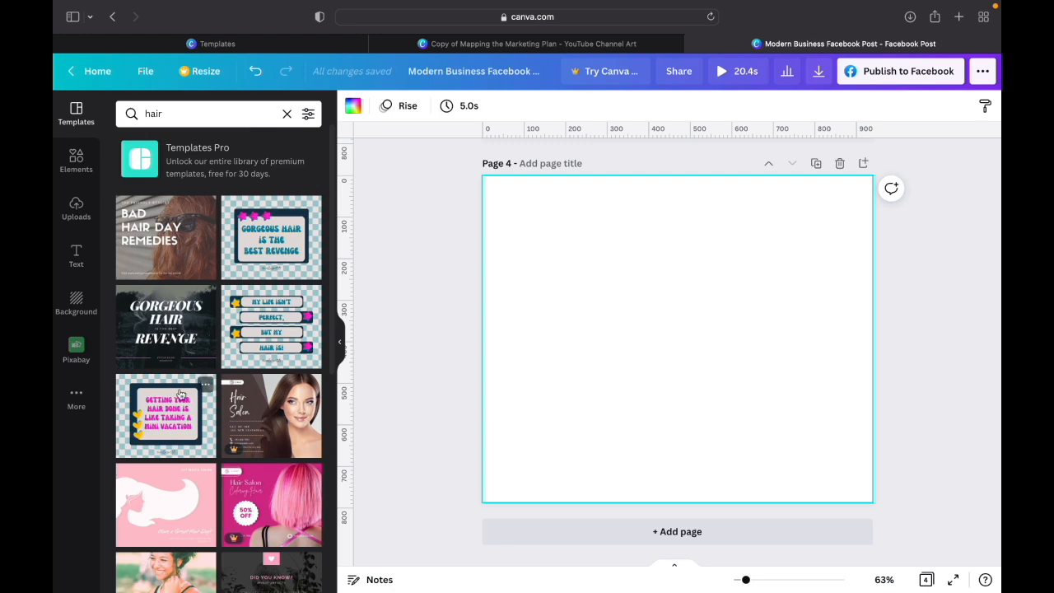
- Look through the hair template results for a design suited to page 4
scroll(189, 441, "down", 3)
scroll(188, 441, "down", 4)
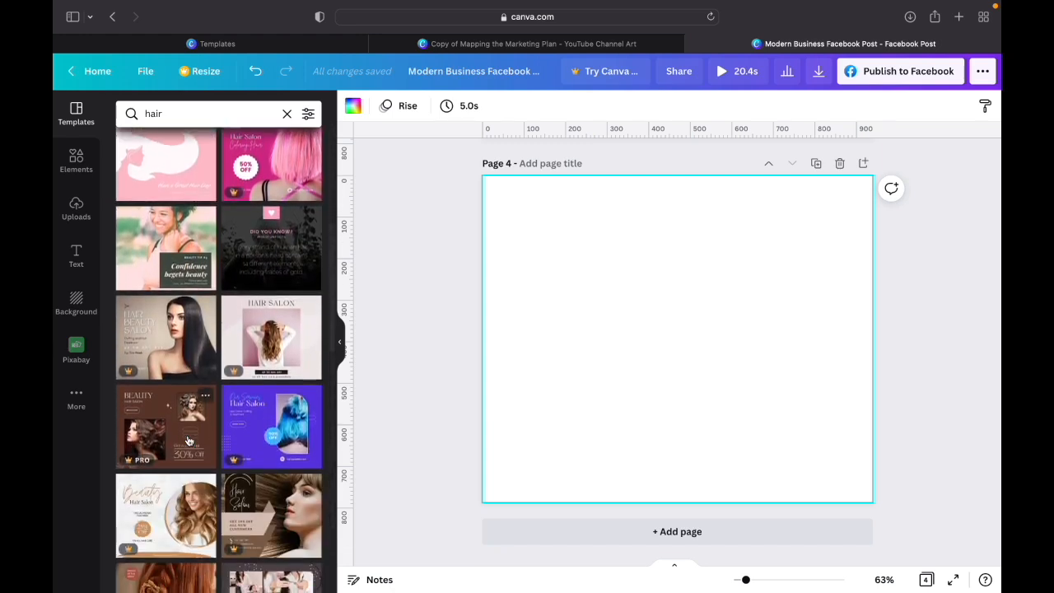
scroll(188, 442, "down", 3)
scroll(189, 441, "down", 4)
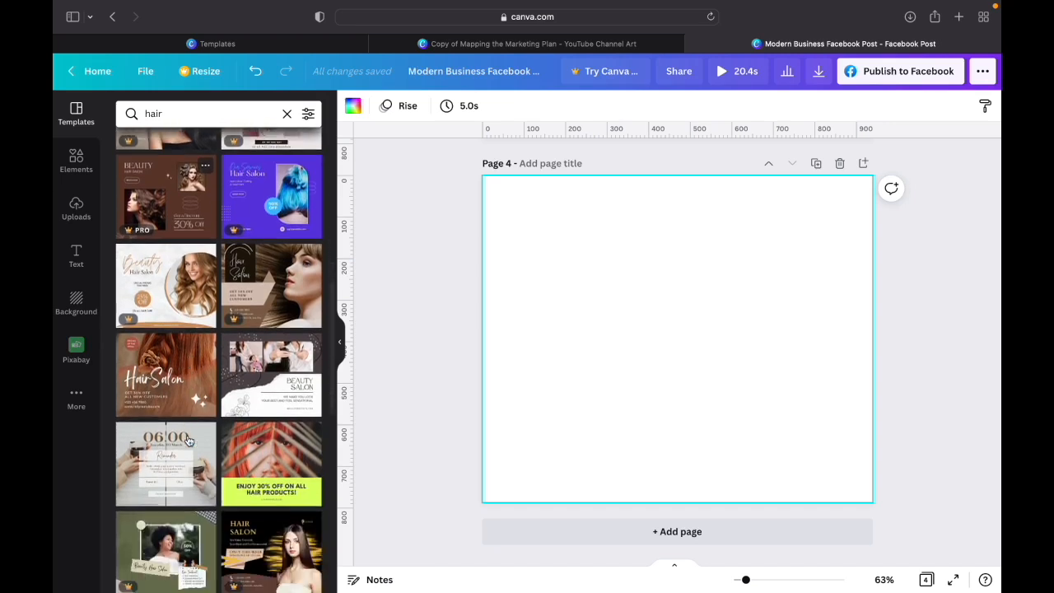
scroll(189, 442, "down", 3)
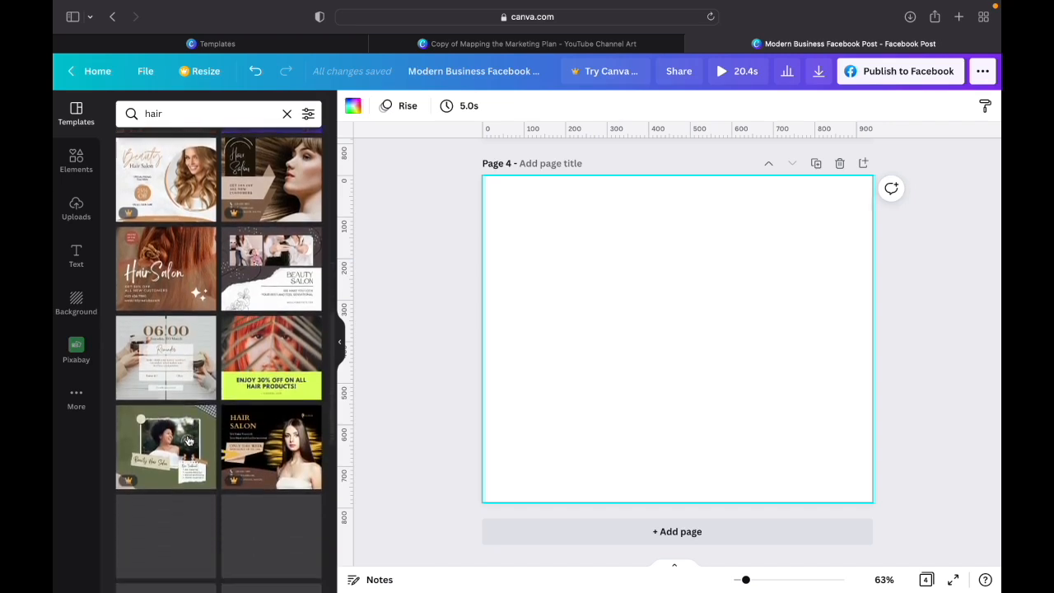
scroll(189, 441, "down", 4)
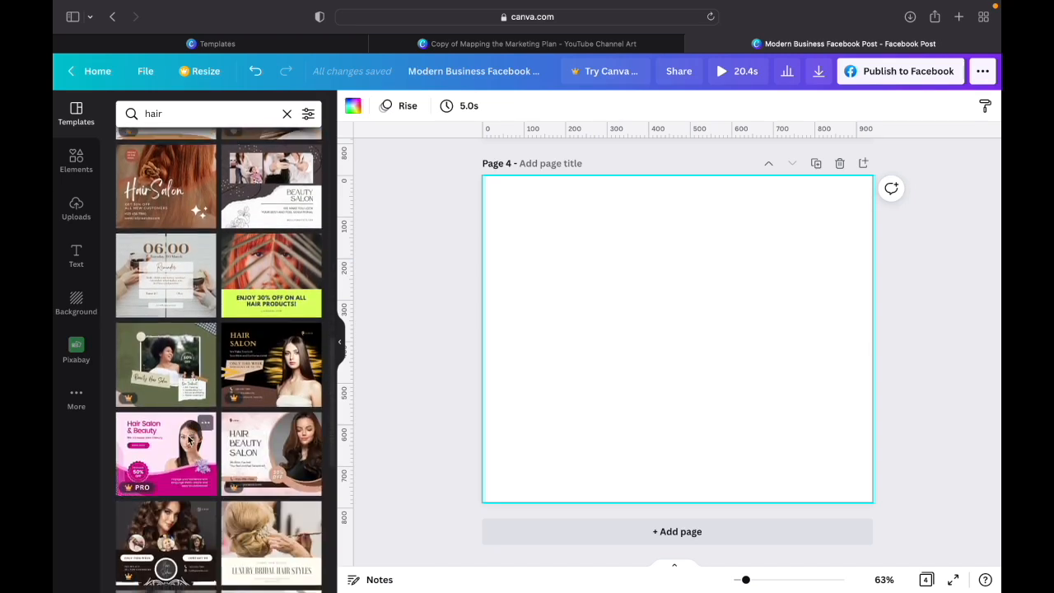
scroll(188, 442, "down", 3)
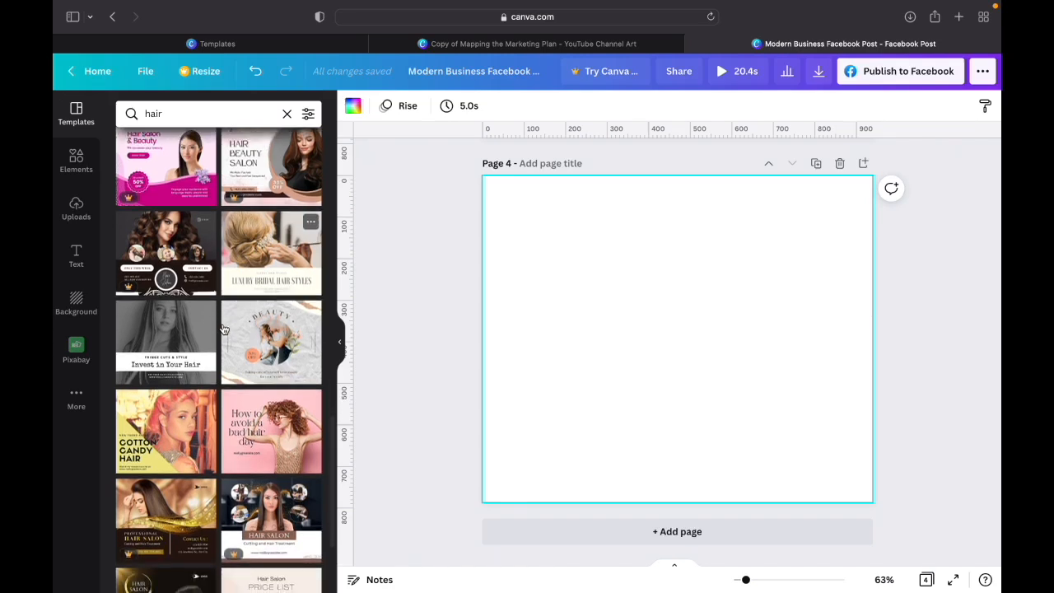
scroll(223, 328, "down", 3)
scroll(224, 329, "down", 3)
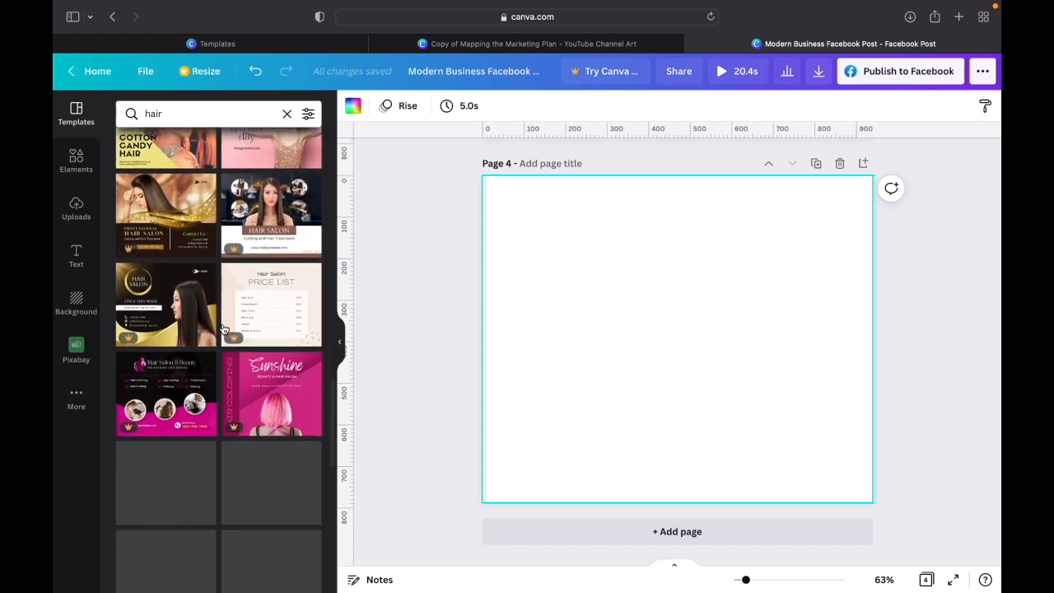
- Search the templates for "before and after" and look through the designs
double_click(184, 119)
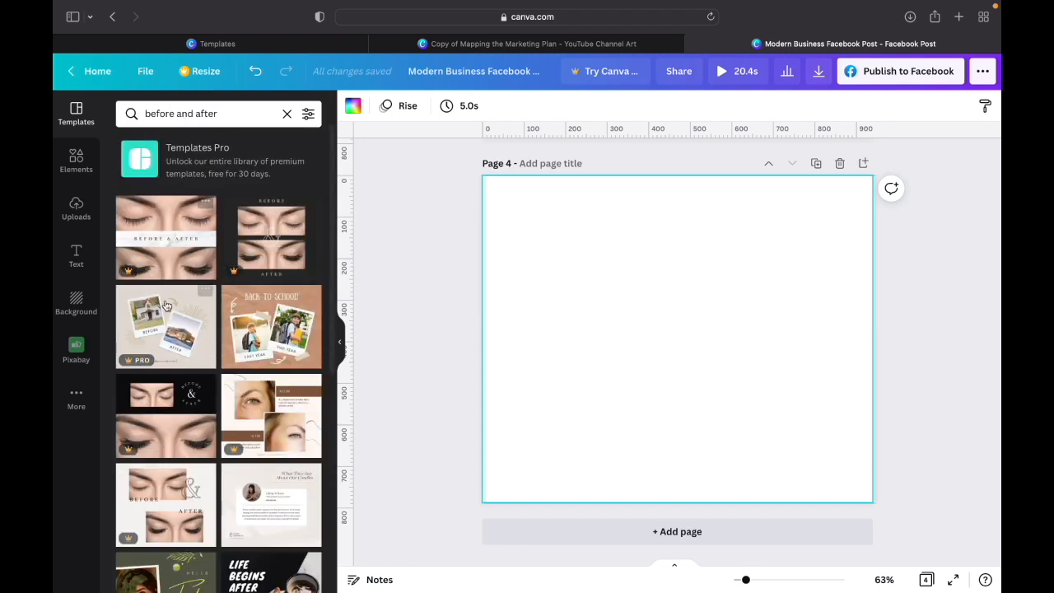
scroll(166, 304, "down", 2)
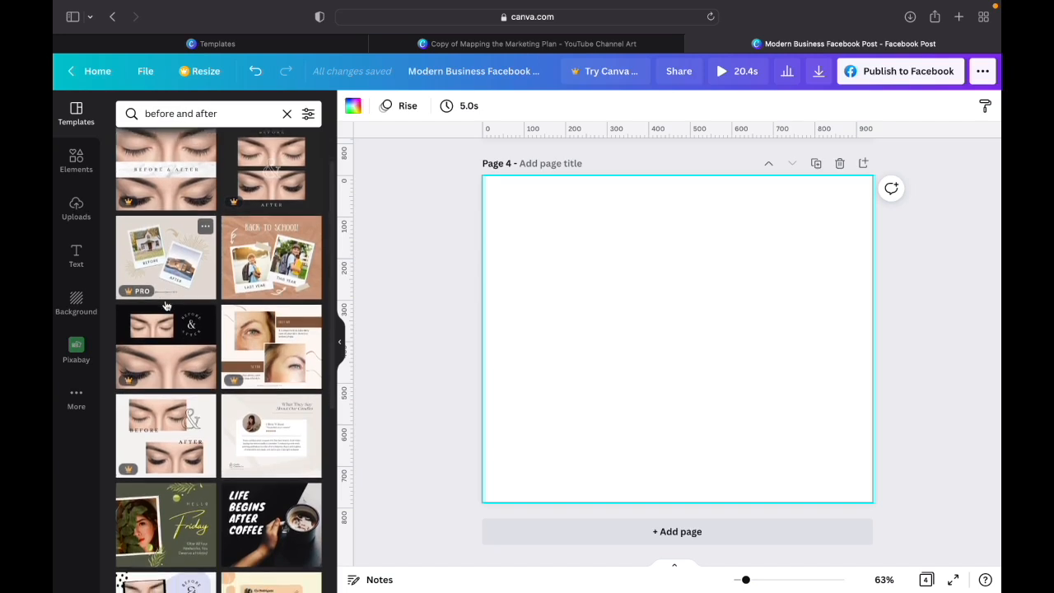
scroll(165, 305, "down", 3)
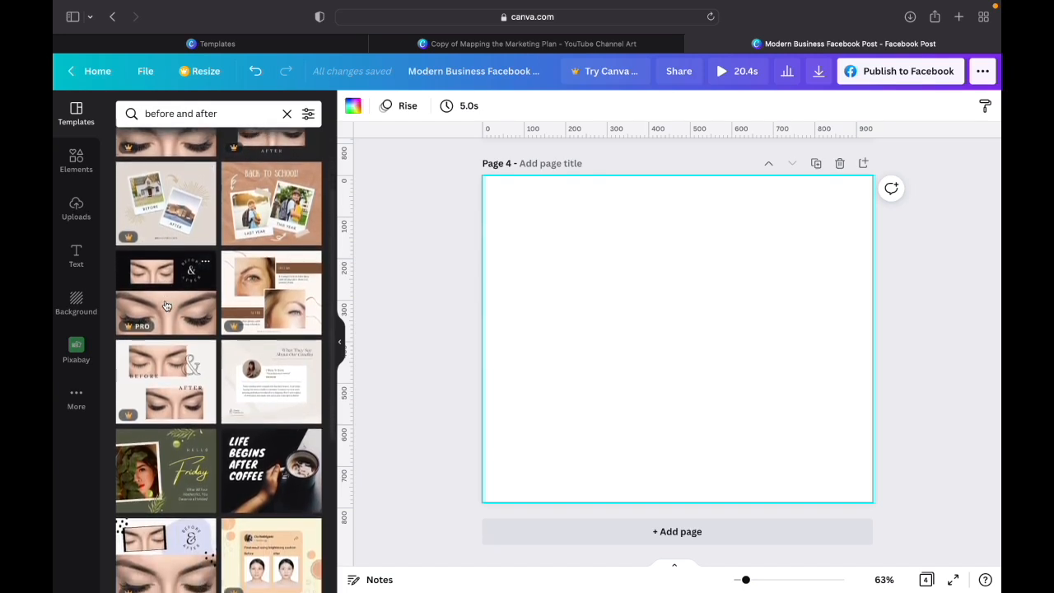
scroll(166, 304, "down", 6)
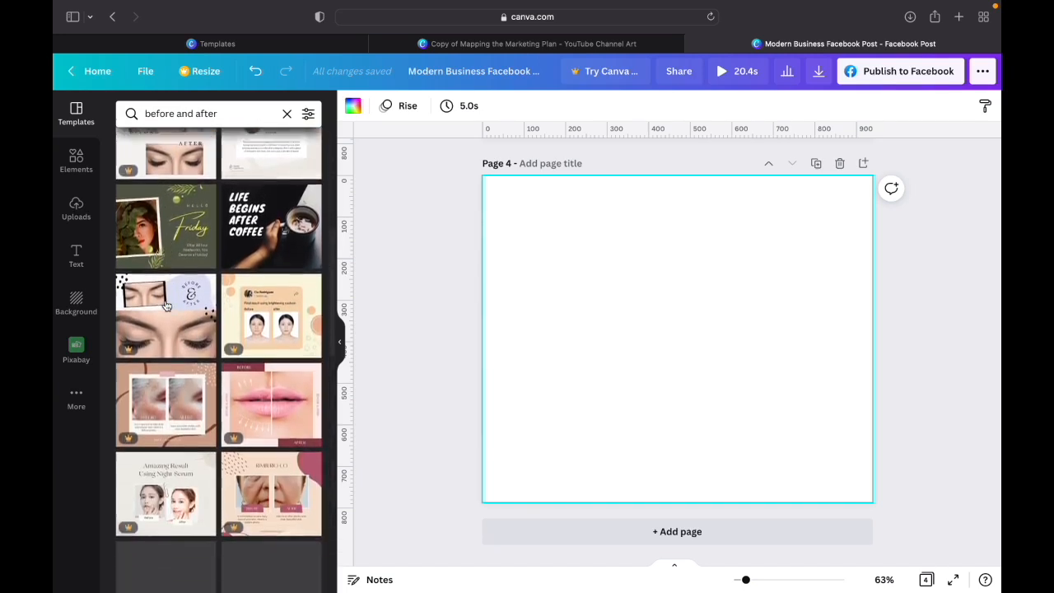
scroll(165, 305, "down", 3)
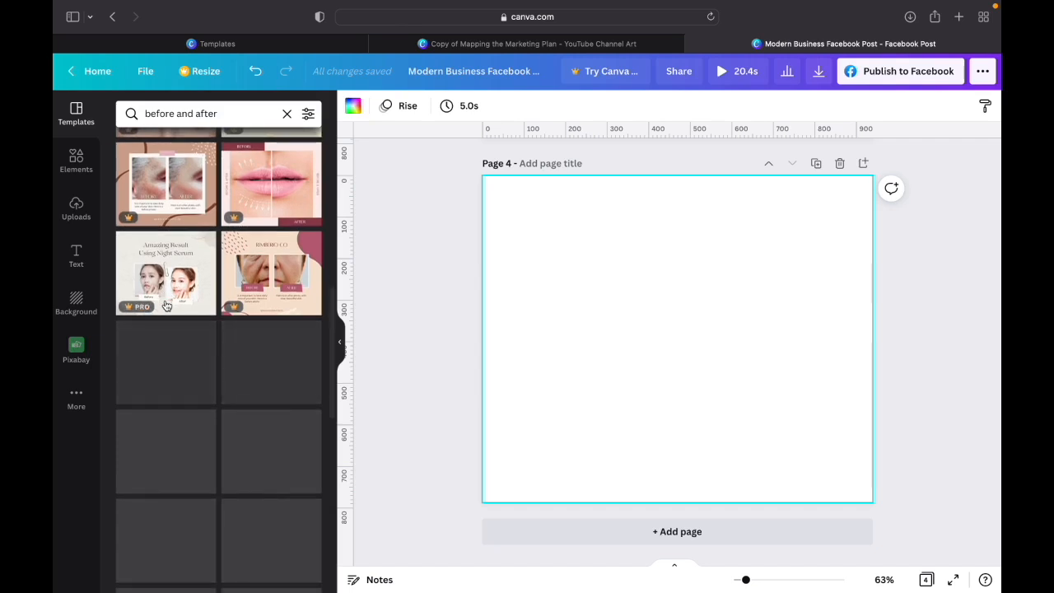
scroll(166, 305, "down", 2)
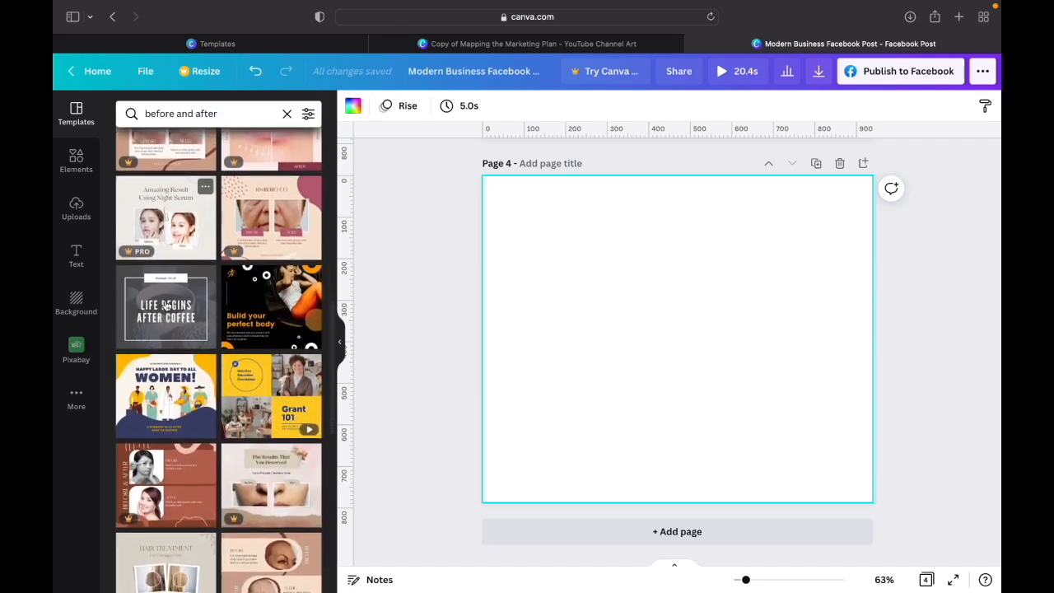
scroll(165, 305, "down", 5)
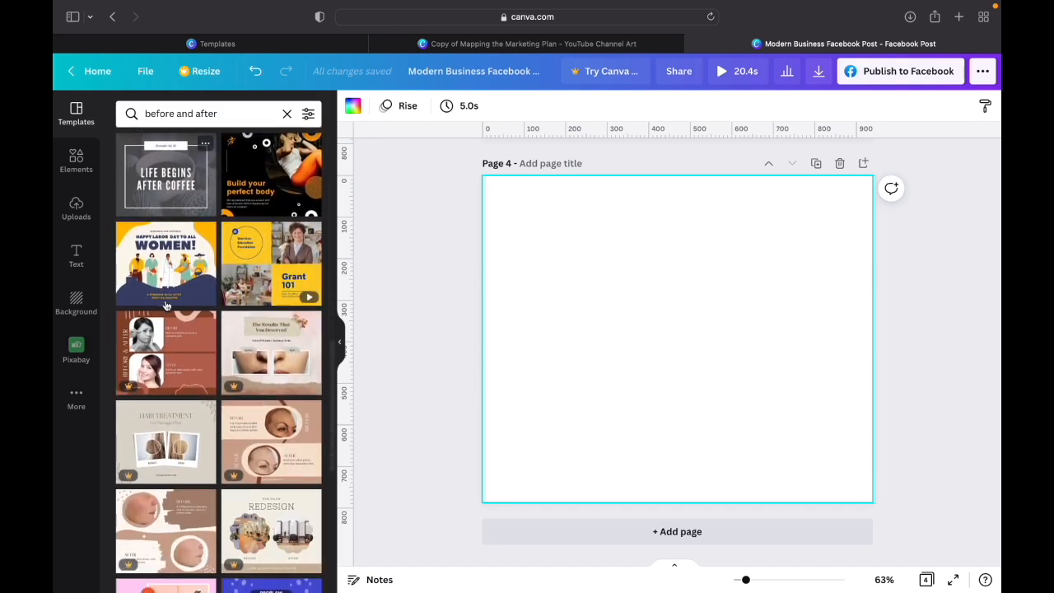
scroll(166, 305, "down", 5)
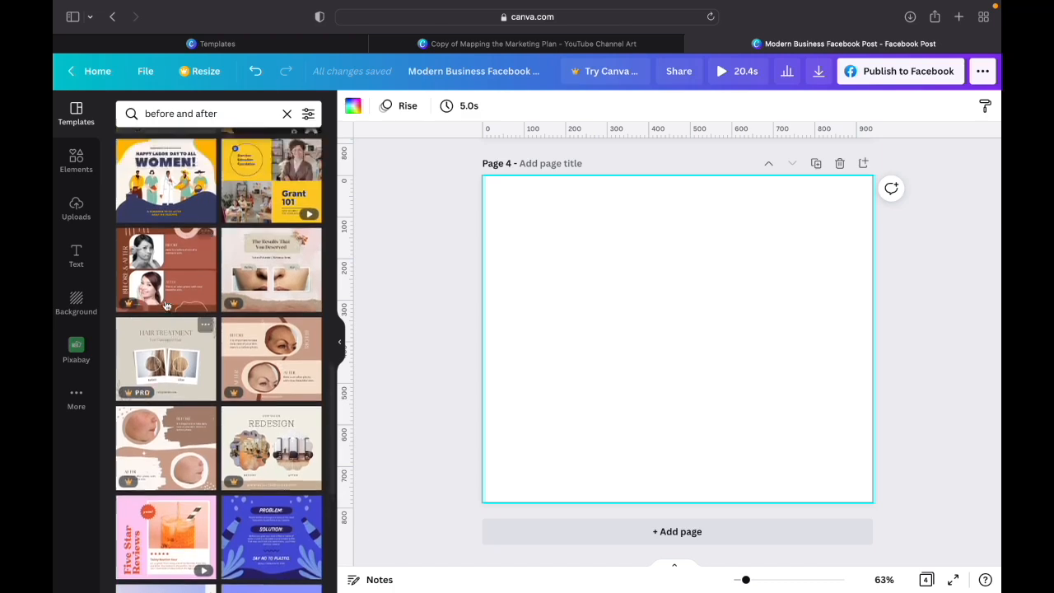
scroll(166, 305, "up", 15)
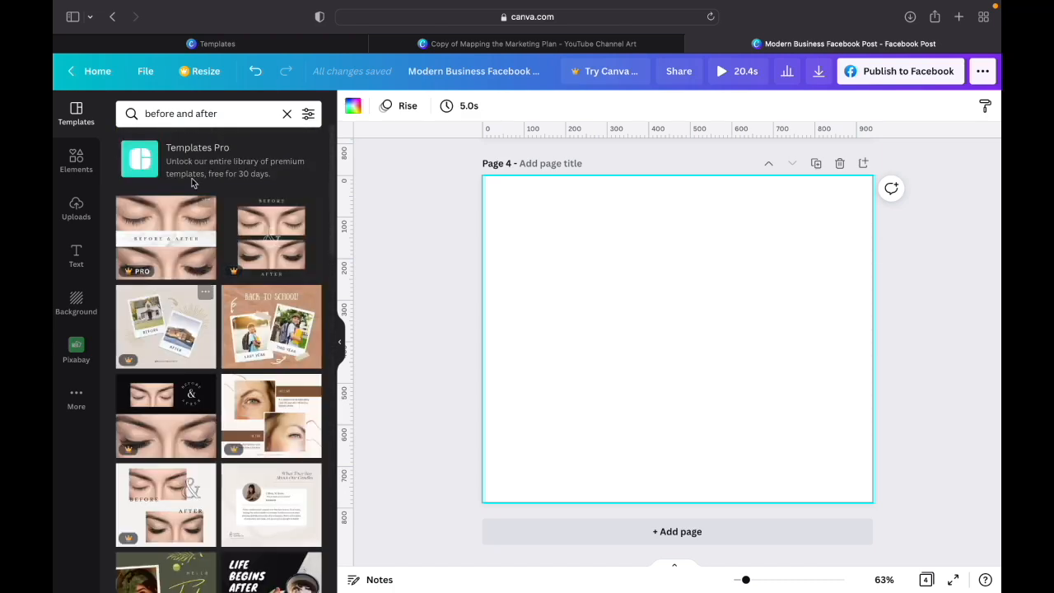
- Search the templates for "hair" in place of the before-and-after search
triple_click(204, 114)
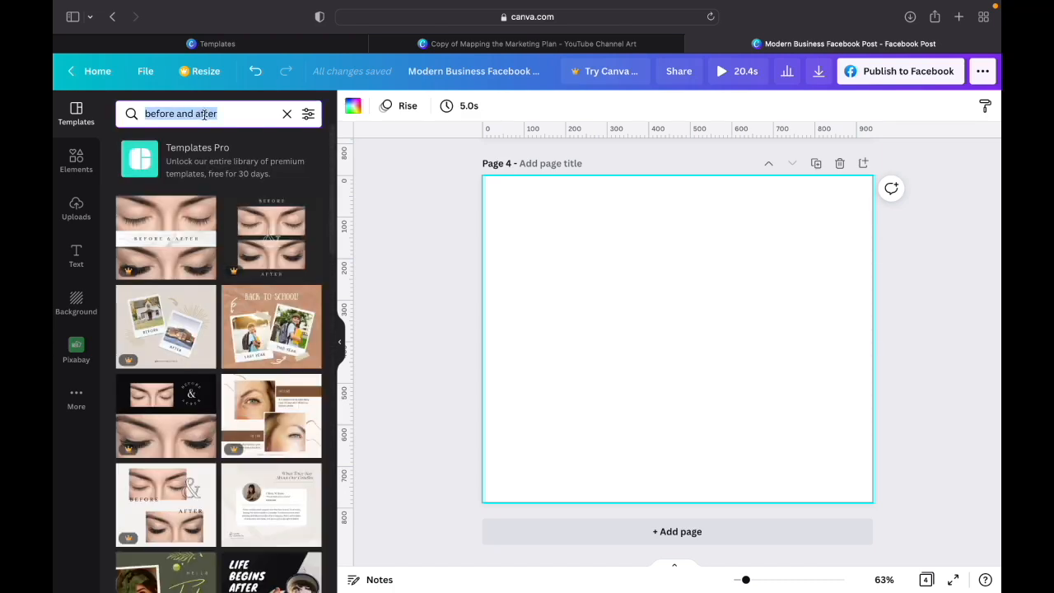
type("hair")
key("Return")
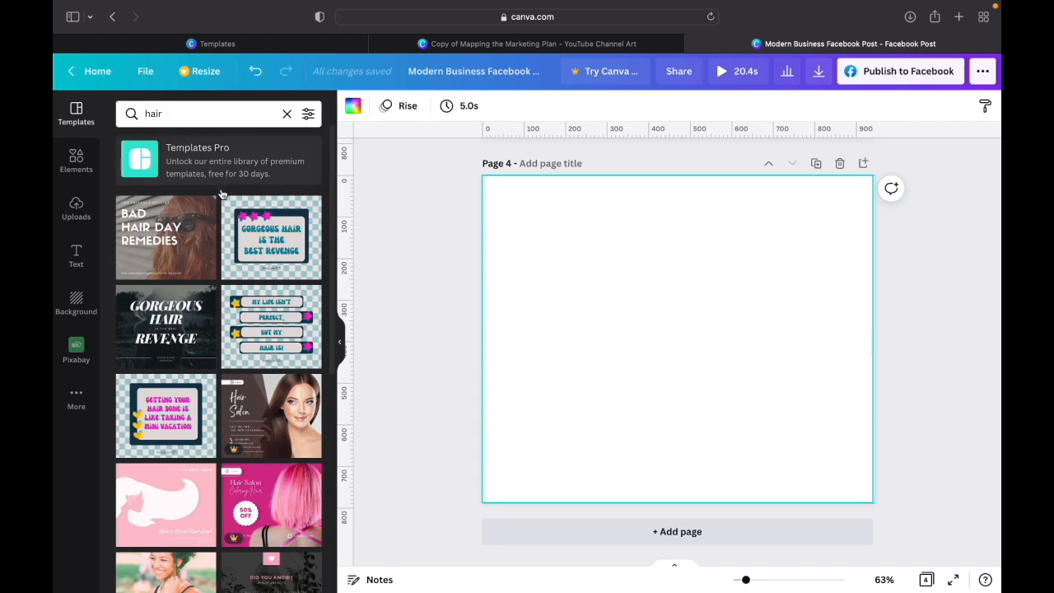
- Look through the hair templates and try the red "Hair Salon" promo-of-the-week design on page 4
scroll(216, 375, "down", 3)
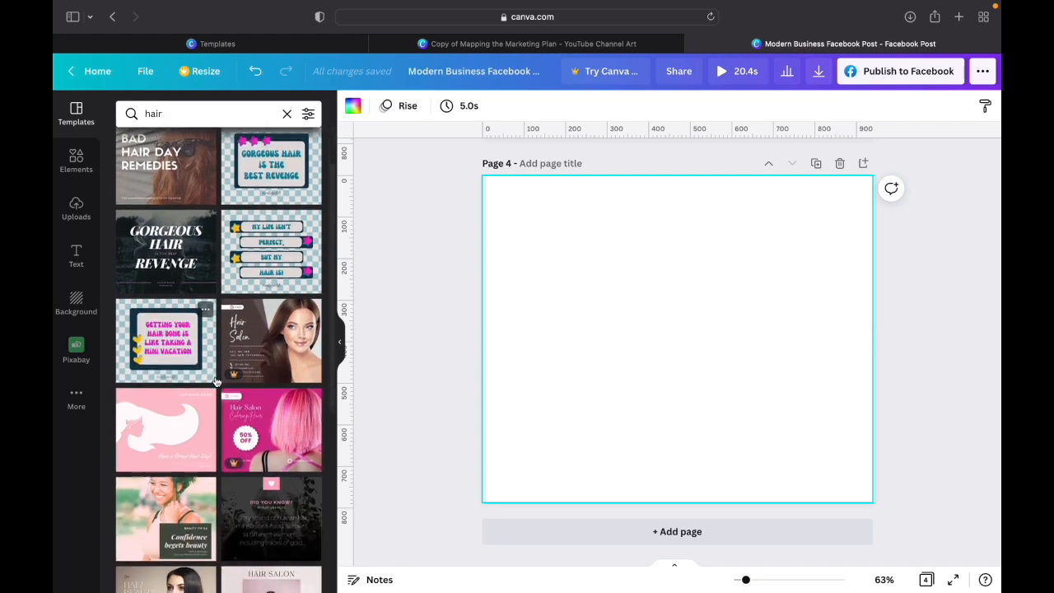
scroll(216, 381, "down", 2)
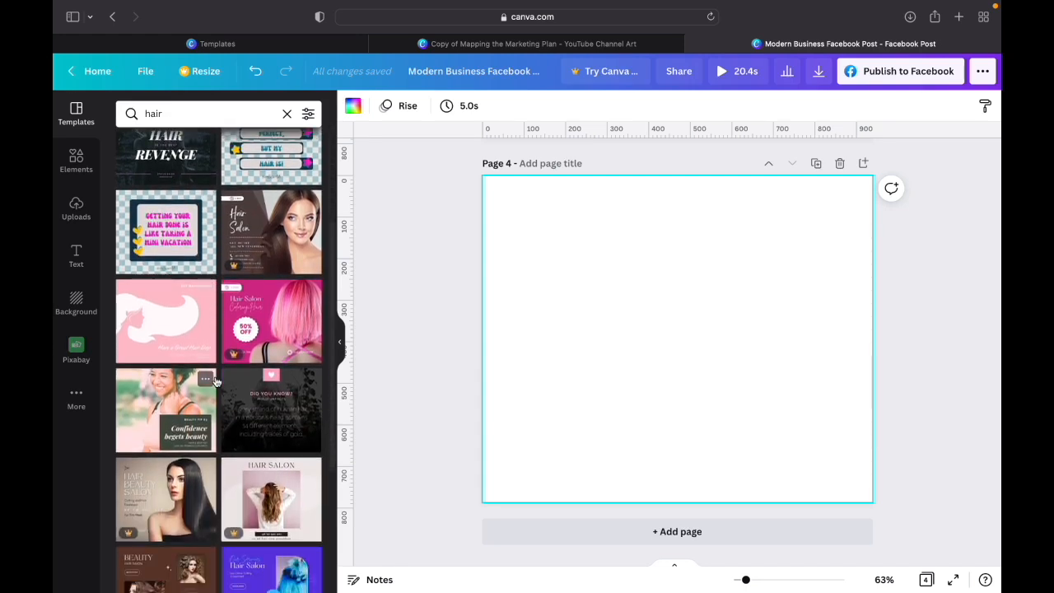
scroll(216, 380, "up", 4)
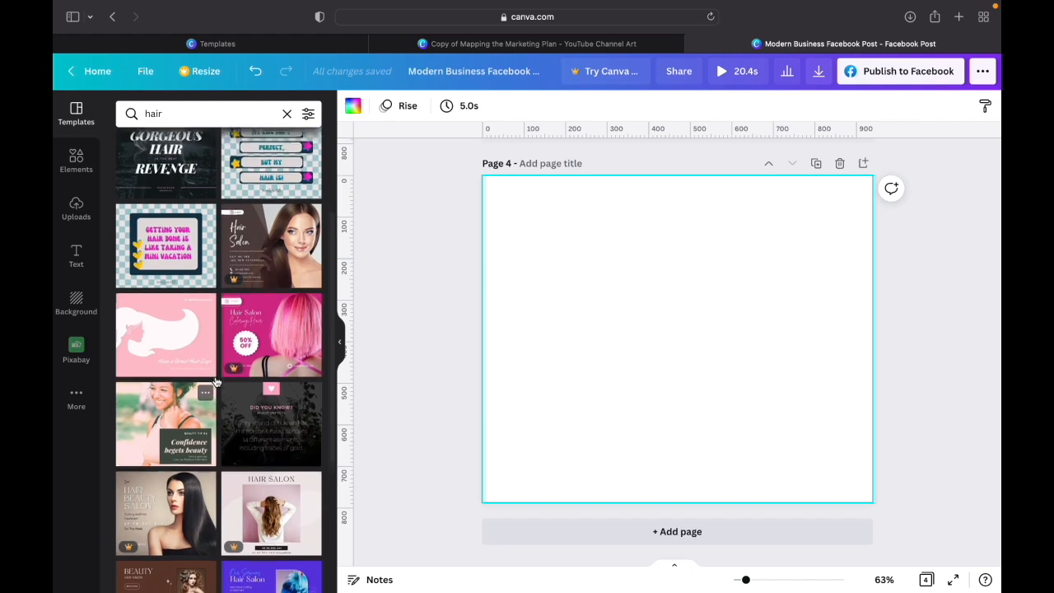
scroll(216, 380, "up", 1)
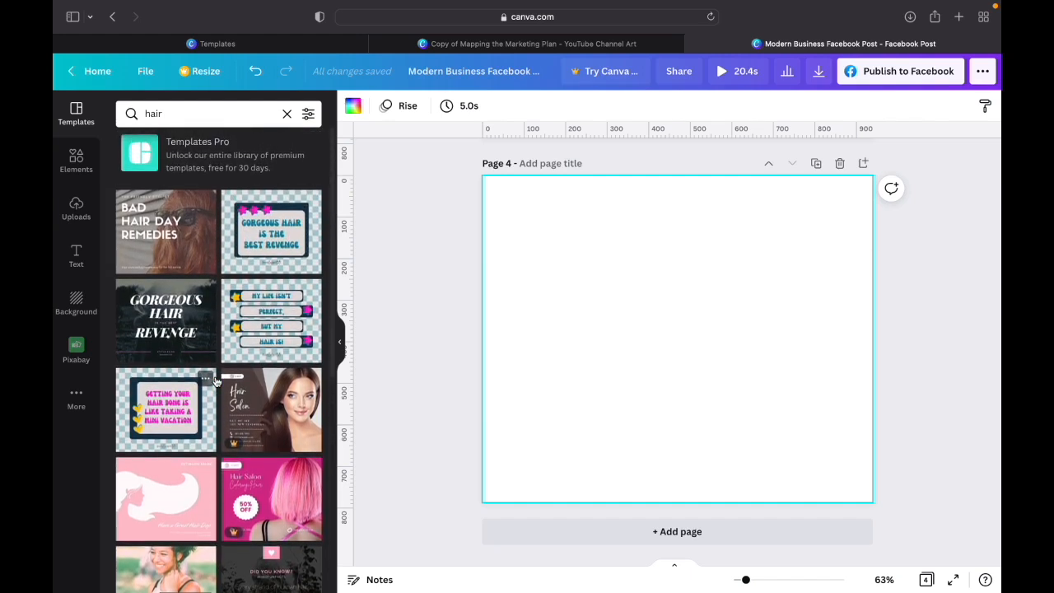
scroll(215, 382, "down", 10)
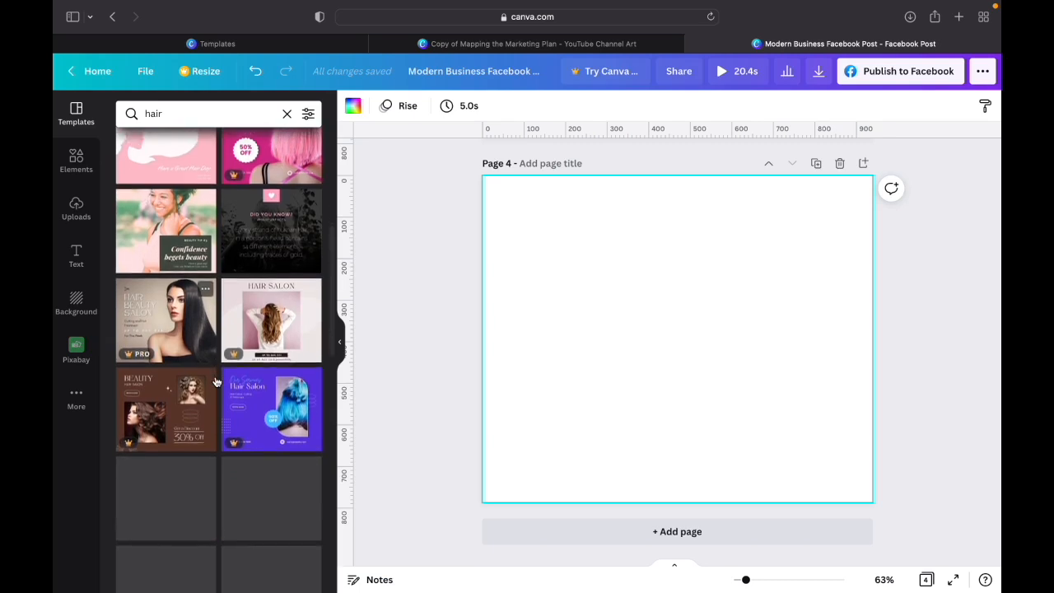
scroll(215, 381, "down", 6)
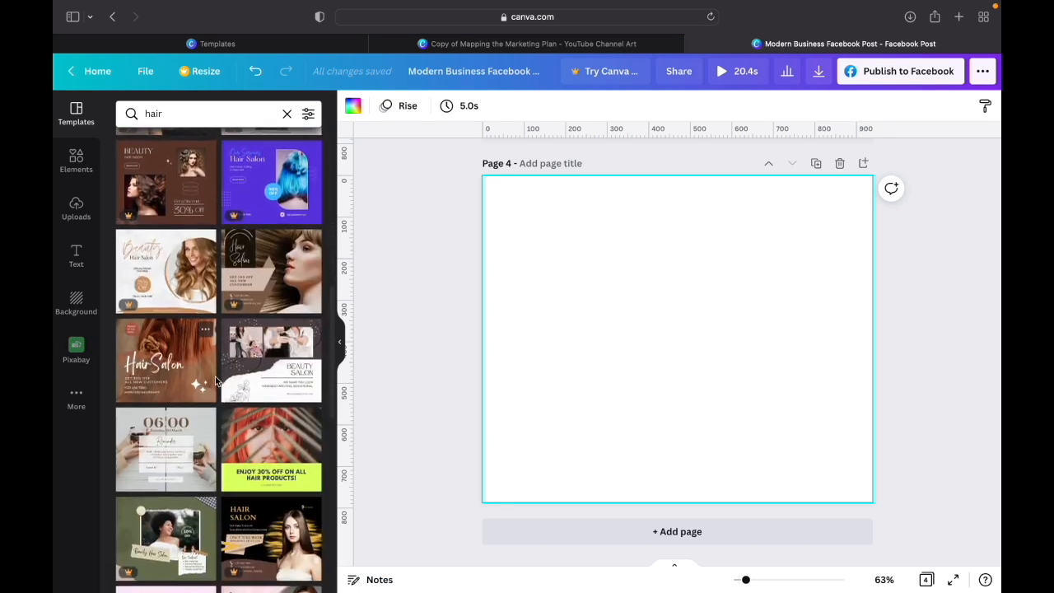
scroll(216, 381, "down", 3)
scroll(216, 381, "down", 3)
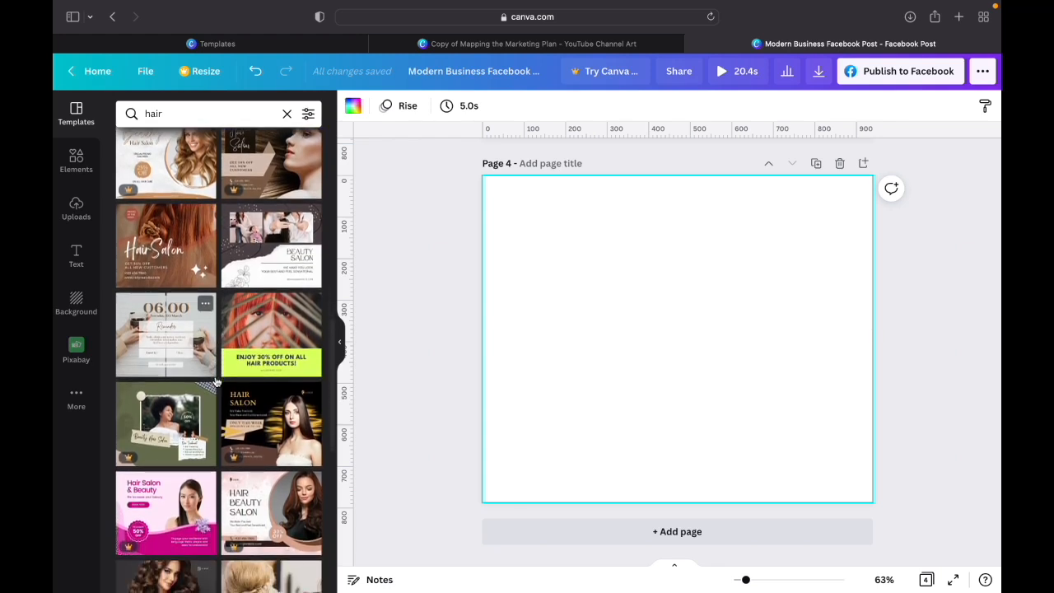
left_click(162, 256)
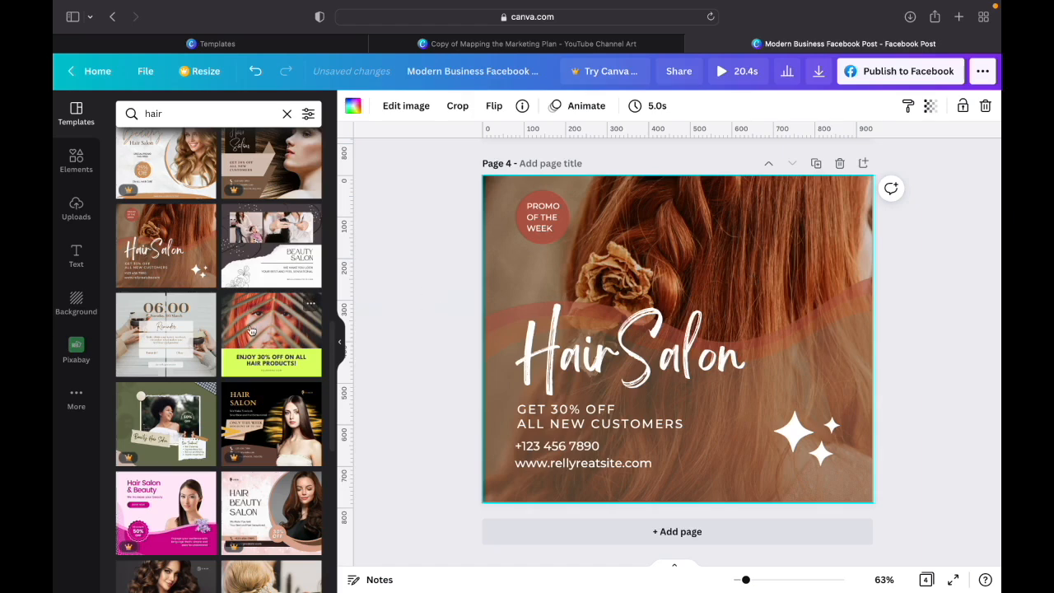
- Apply the pink "How to avoid a bad hair day" template to page 4
scroll(220, 401, "down", 5)
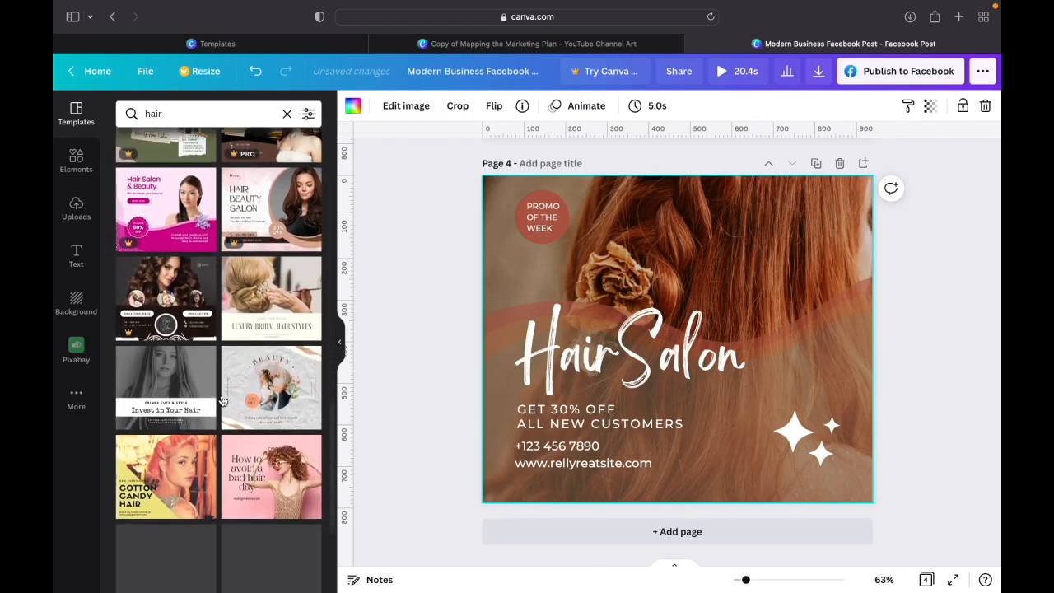
scroll(247, 403, "down", 2)
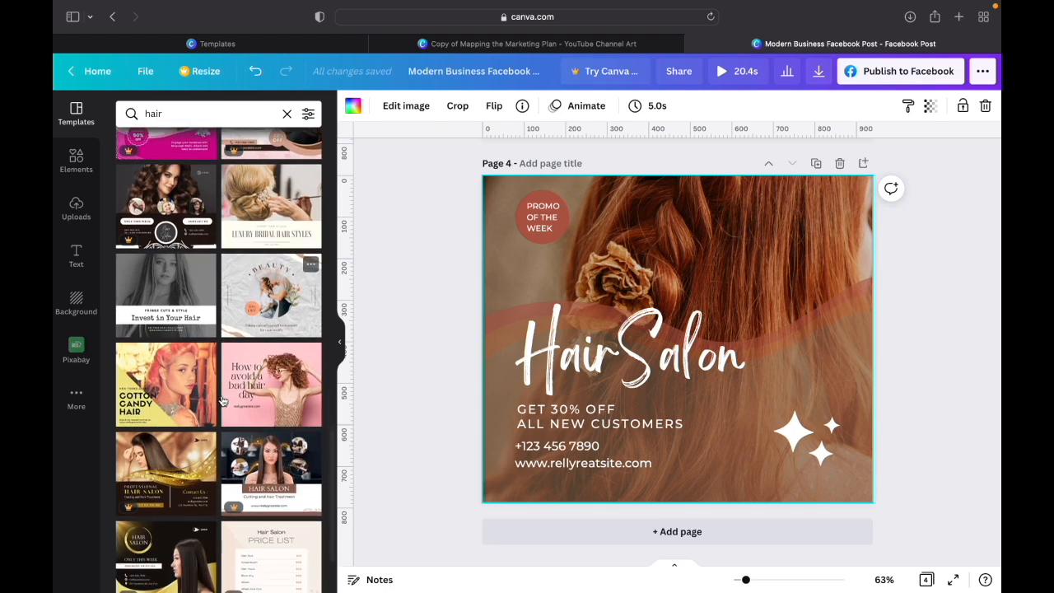
left_click(277, 408)
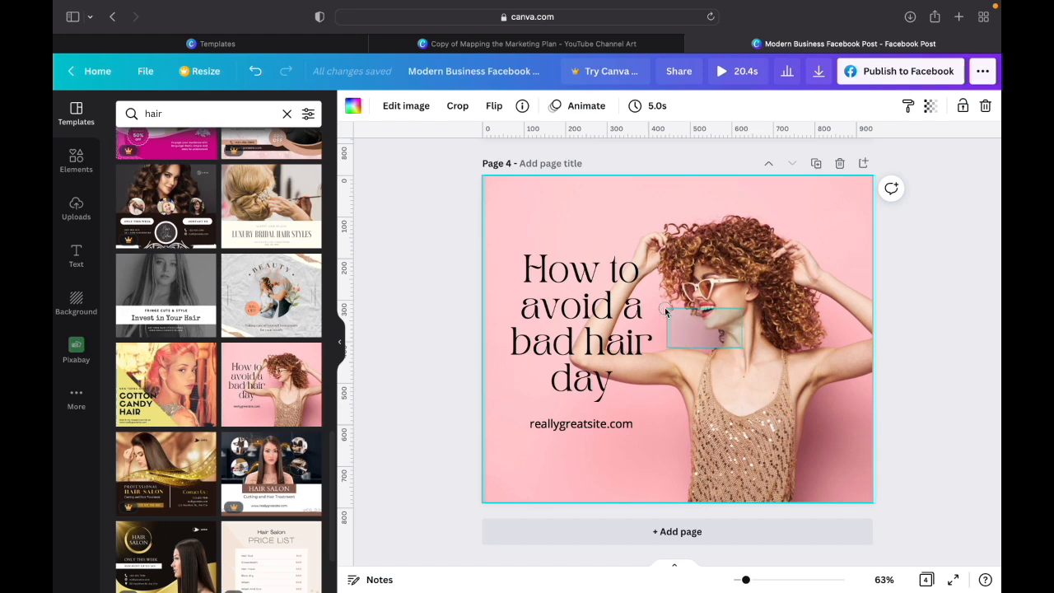
left_click_drag(665, 307, 663, 341)
left_click(747, 368)
- Replace the heading on page 4 with "Before and After"
double_click(568, 298)
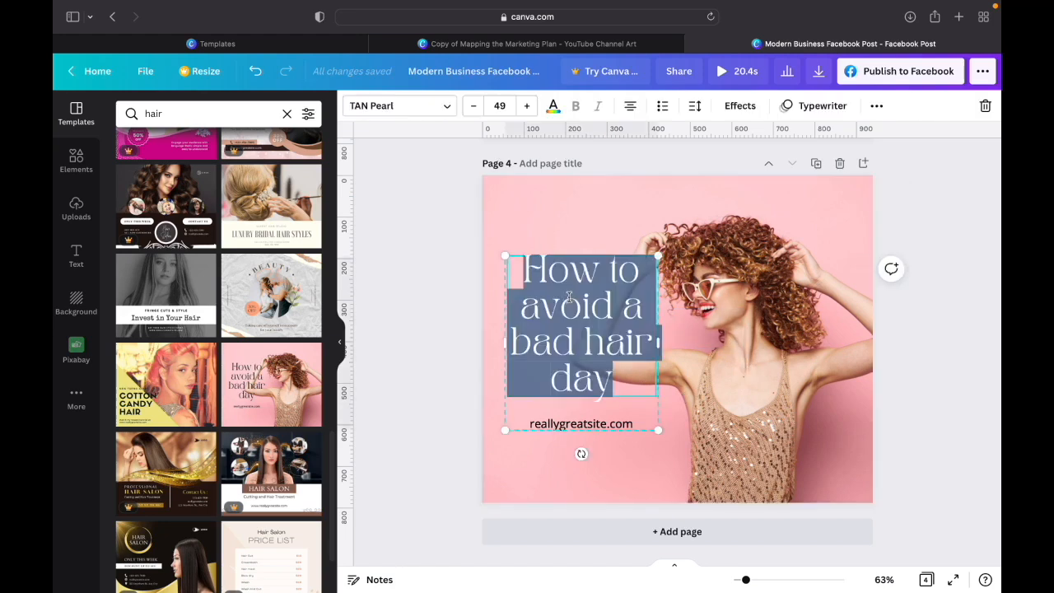
type("Before and ")
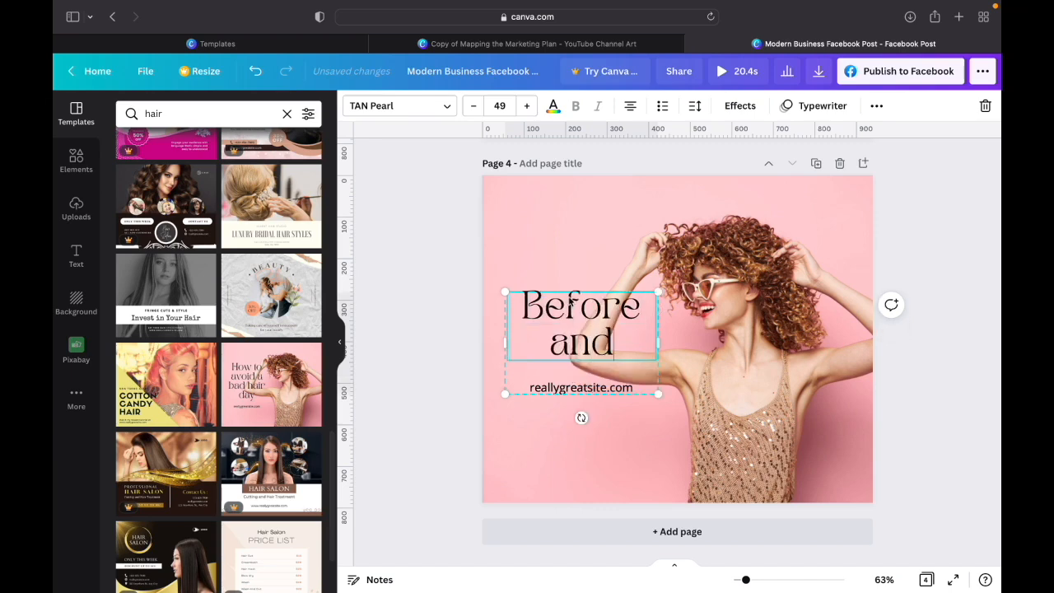
type("After")
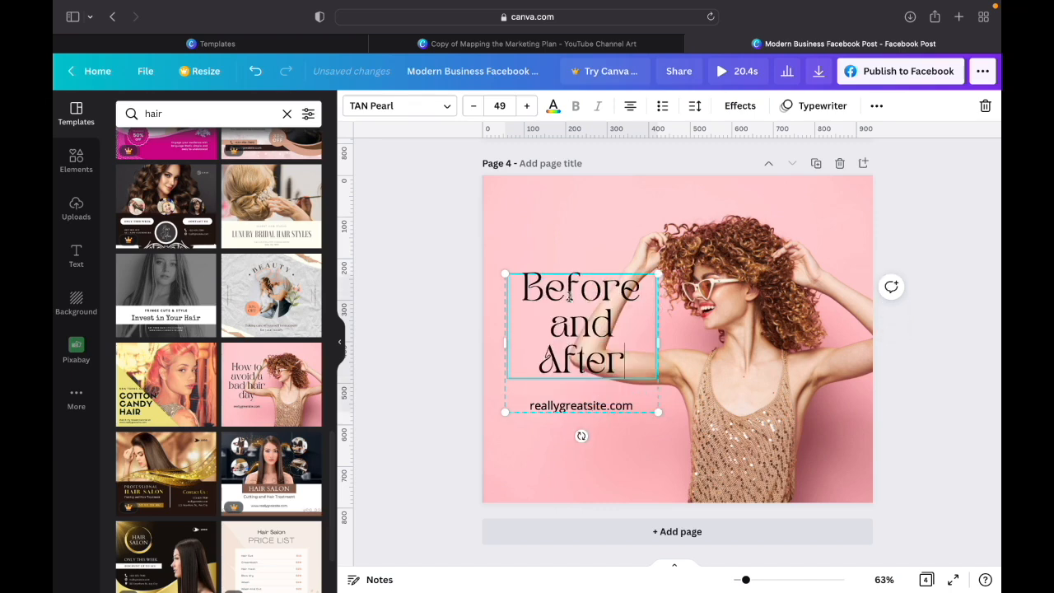
- Replace the web address under the heading with "mywebsite.com"
left_click(579, 403)
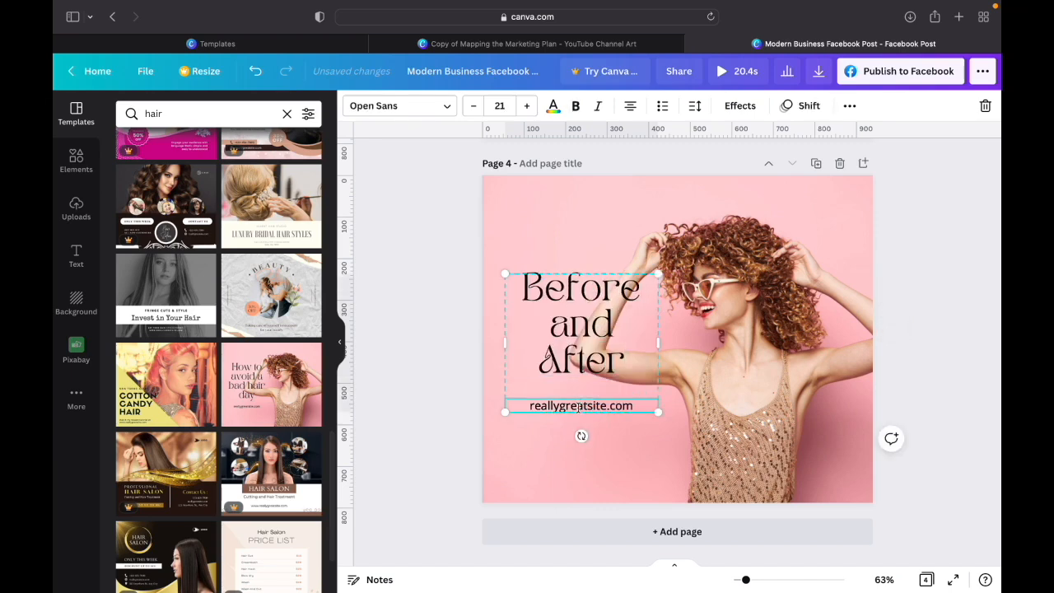
double_click(579, 405)
type("my website.com")
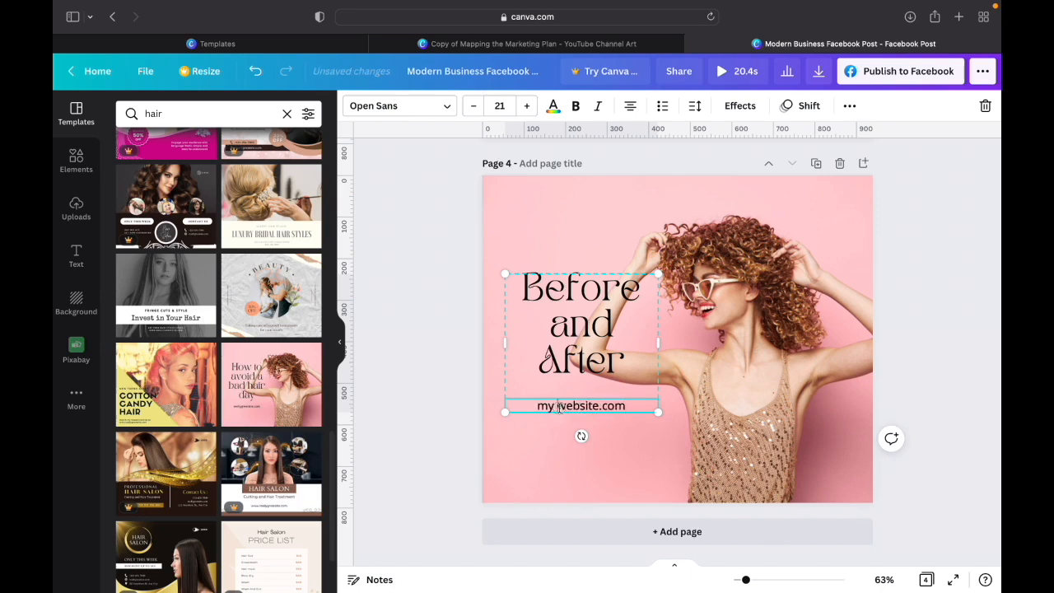
key("BackSpace")
left_click(698, 409)
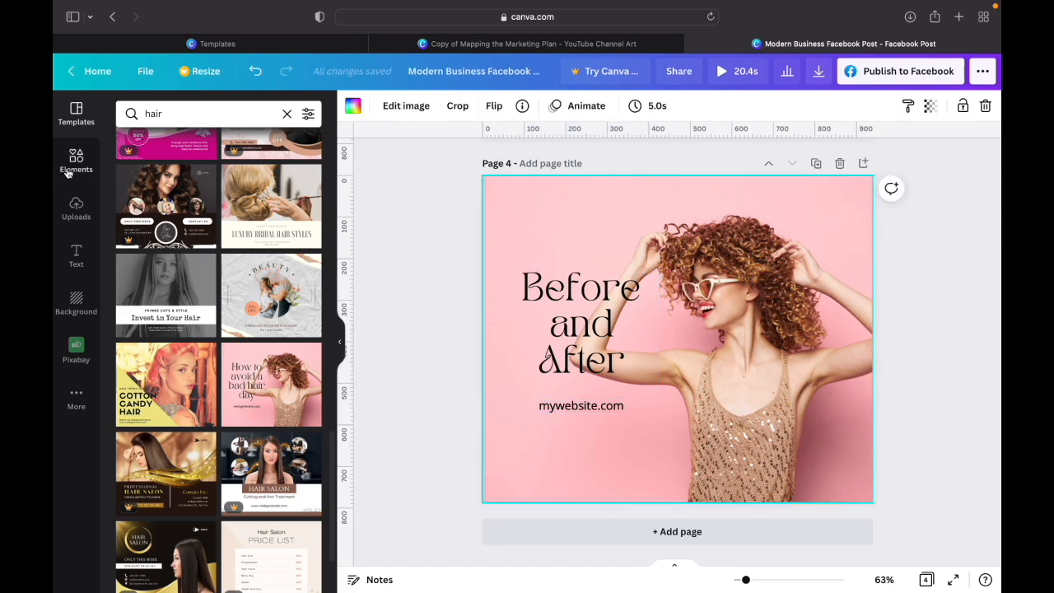
- Add the uploaded full-length cutout of the woman in the navy dress and place it beside the page 4 text
left_click(75, 210)
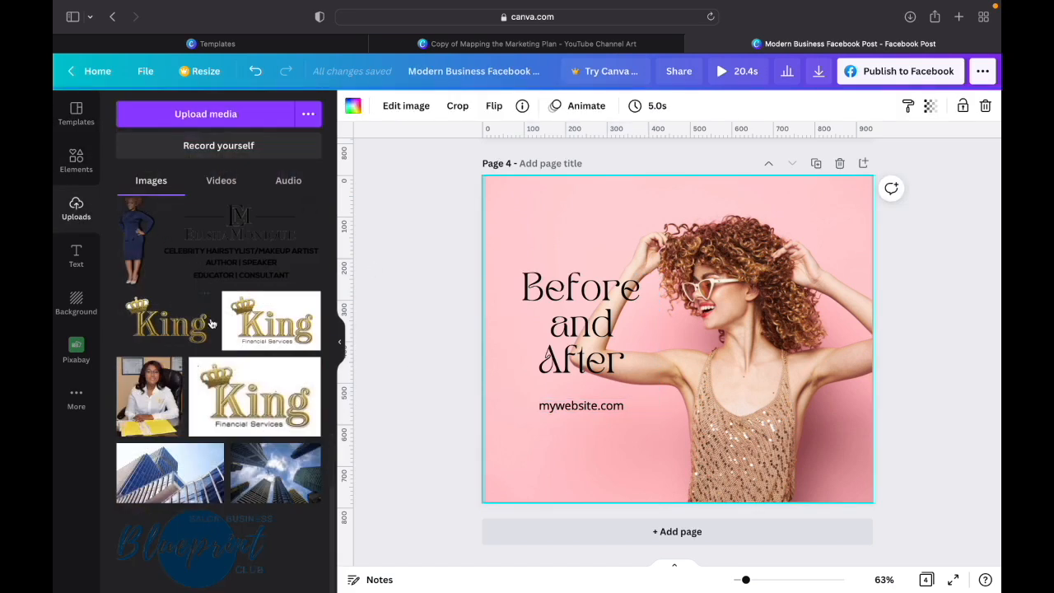
scroll(222, 328, "up", 2)
scroll(231, 332, "up", 5)
scroll(231, 332, "up", 10)
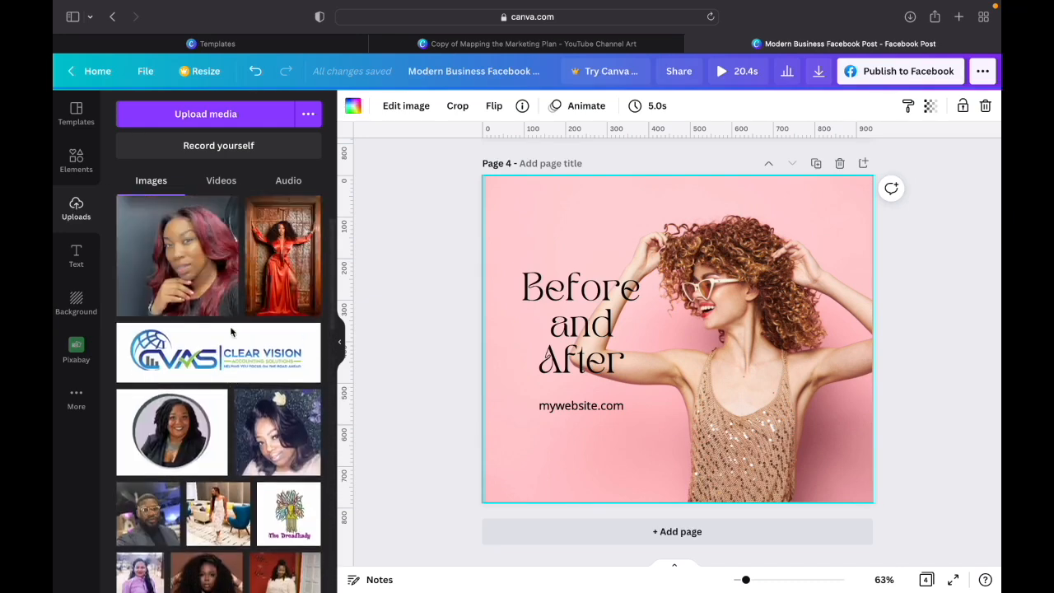
scroll(231, 332, "up", 3)
scroll(230, 327, "down", 10)
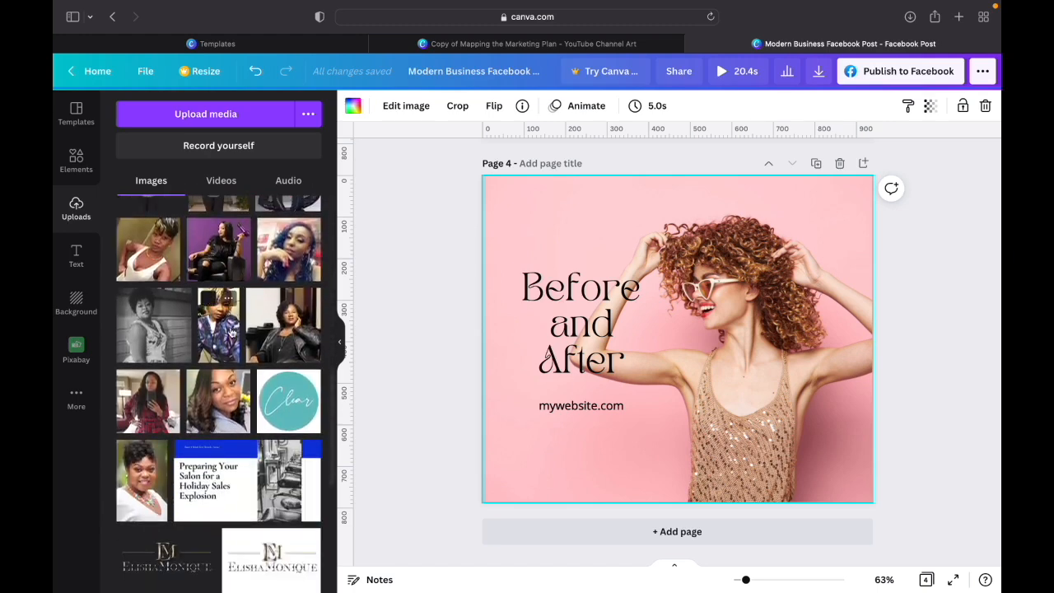
scroll(231, 332, "down", 8)
left_click(136, 243)
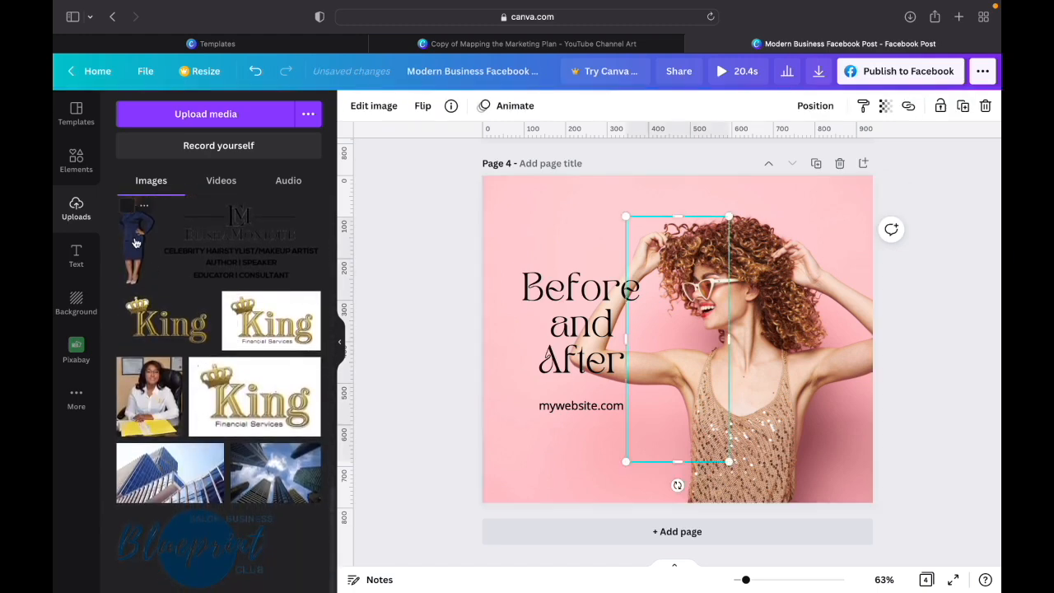
left_click_drag(682, 368, 708, 393)
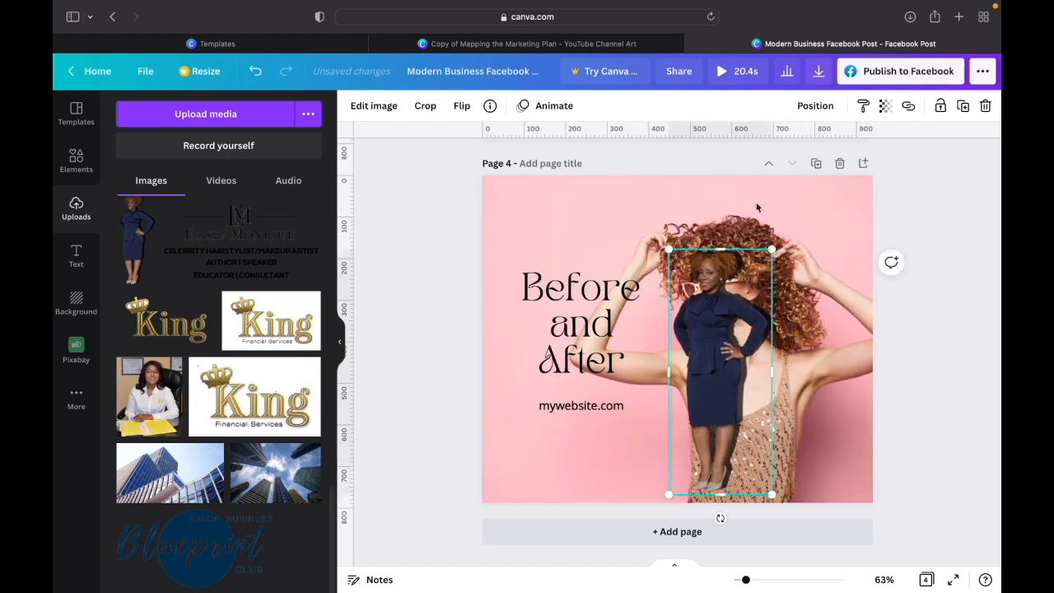
left_click(820, 208)
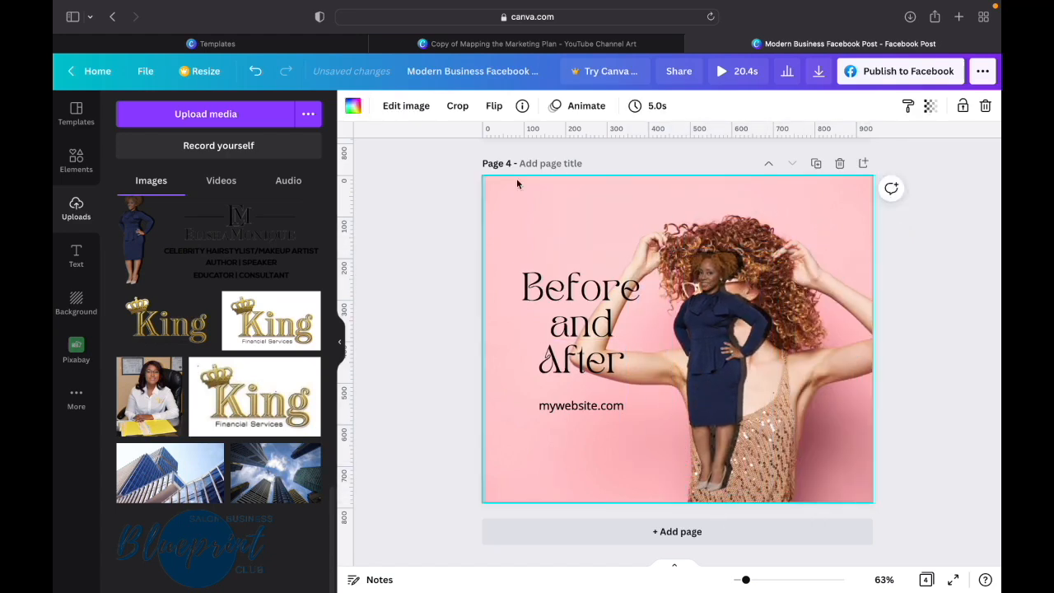
- Replace the pink photo background of page 4 with the white marble background
left_click(71, 165)
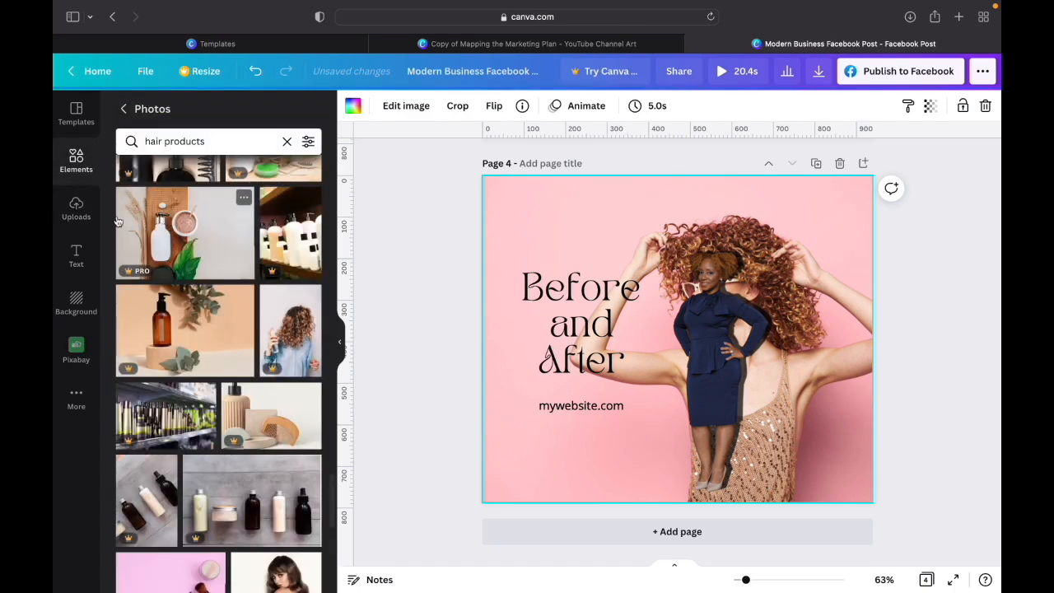
left_click(78, 305)
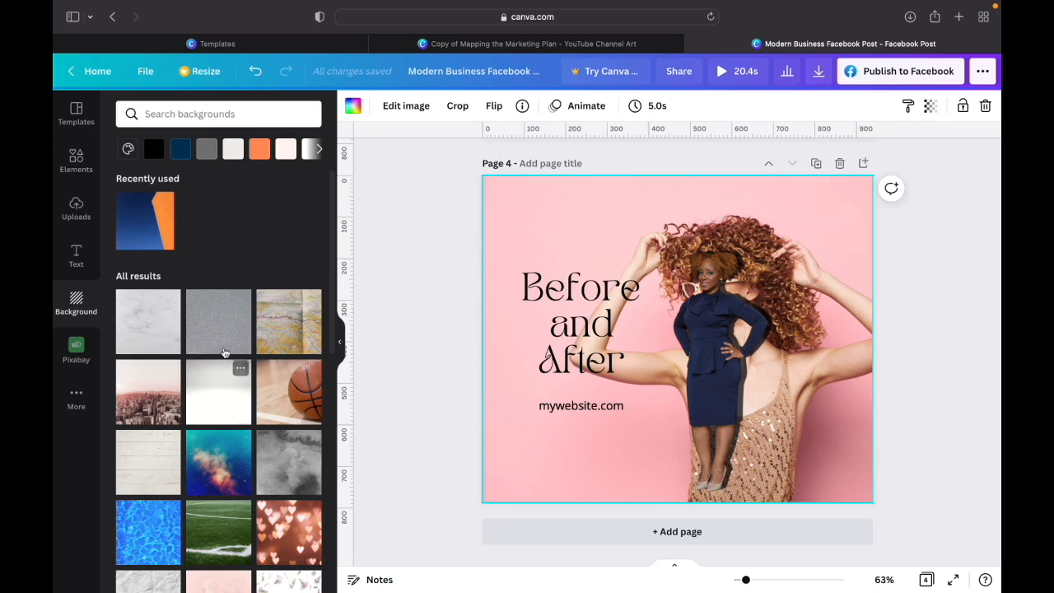
left_click(158, 333)
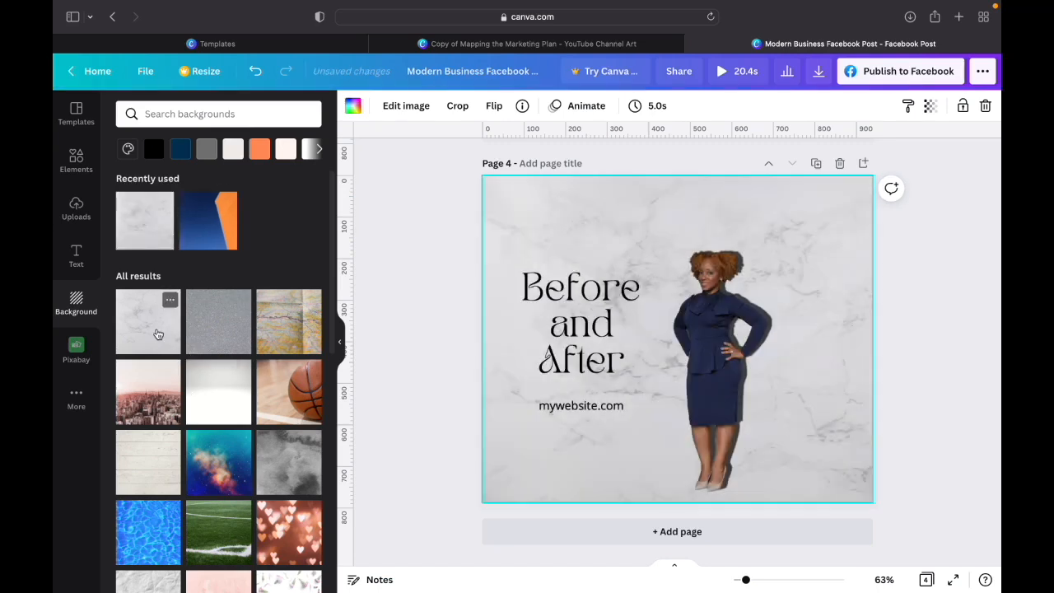
- Enlarge the woman's cutout to about 494 by 1,176 and position it beside the text, with her head at the page's upper edge
left_click(729, 374)
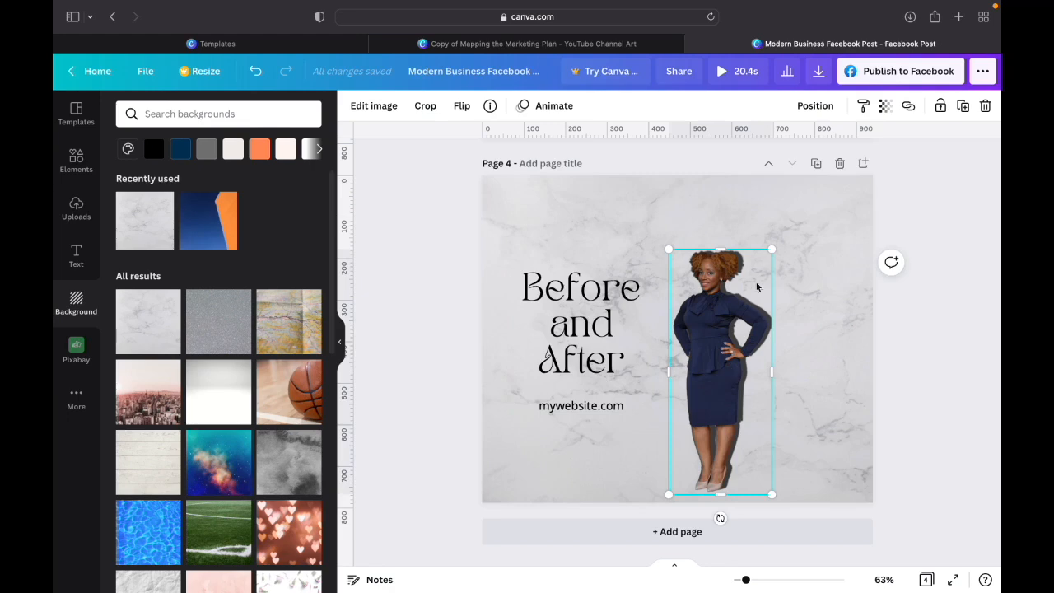
left_click_drag(774, 250, 807, 169)
left_click_drag(713, 330, 713, 424)
left_click_drag(811, 262, 878, 205)
left_click_drag(743, 306, 701, 379)
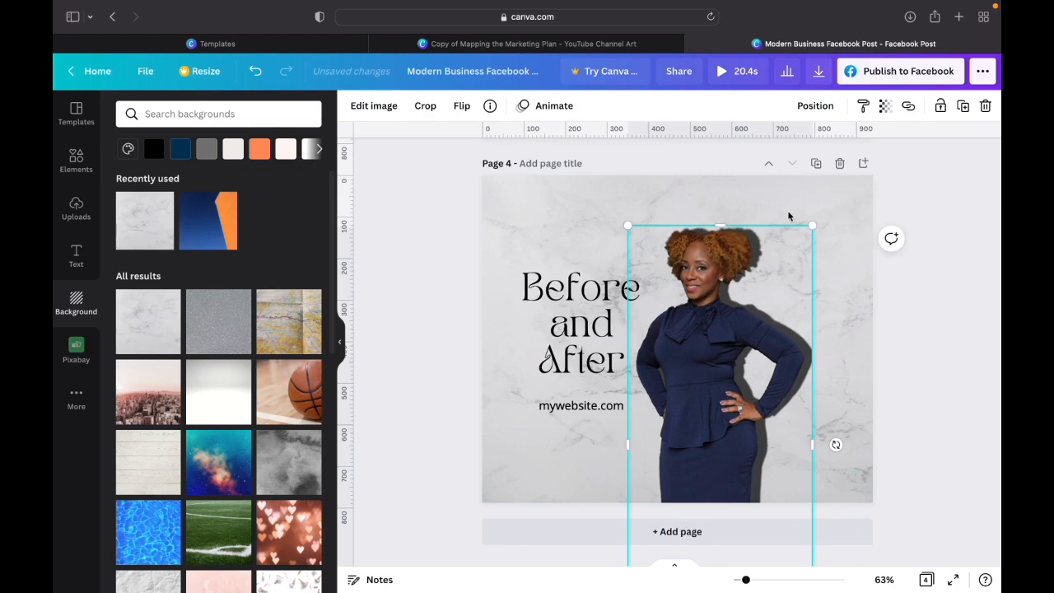
left_click_drag(814, 224, 885, 188)
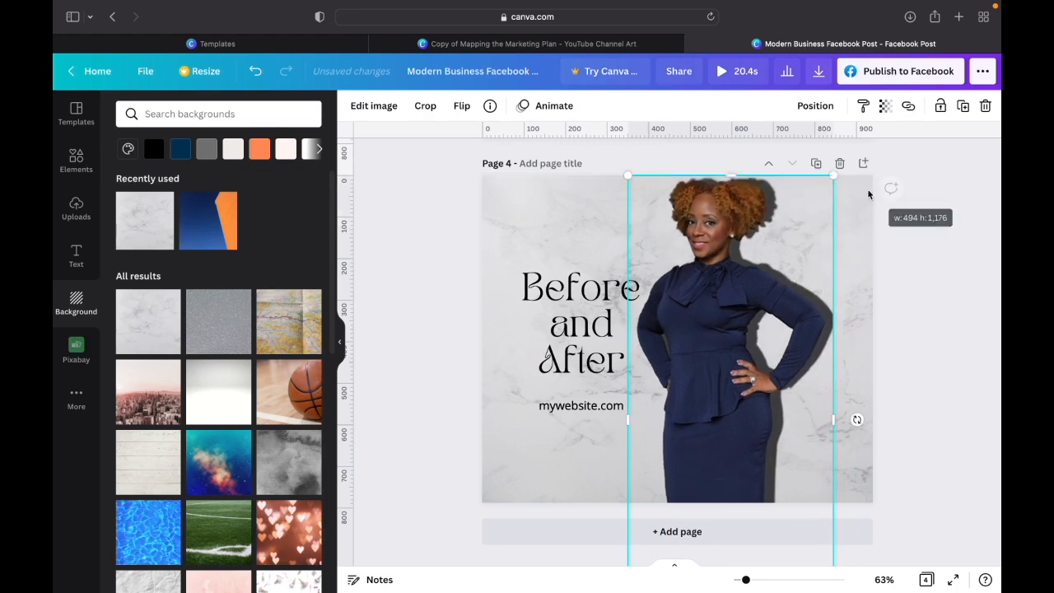
left_click_drag(717, 306, 732, 306)
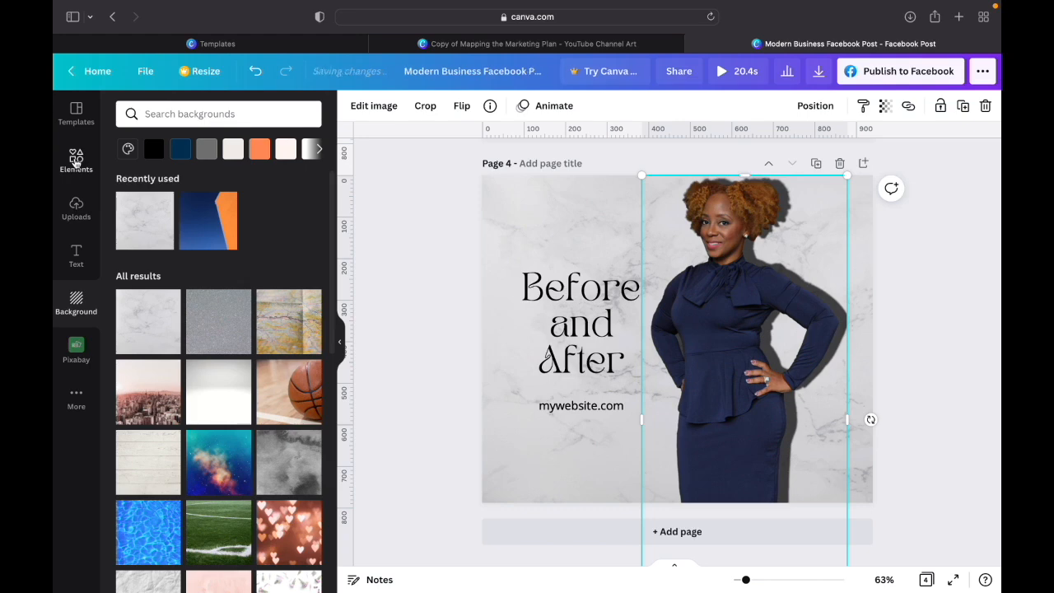
- Add a square photo frame to page 4, shrink it to about half size, and place it below the web address beside the cutout
left_click(75, 161)
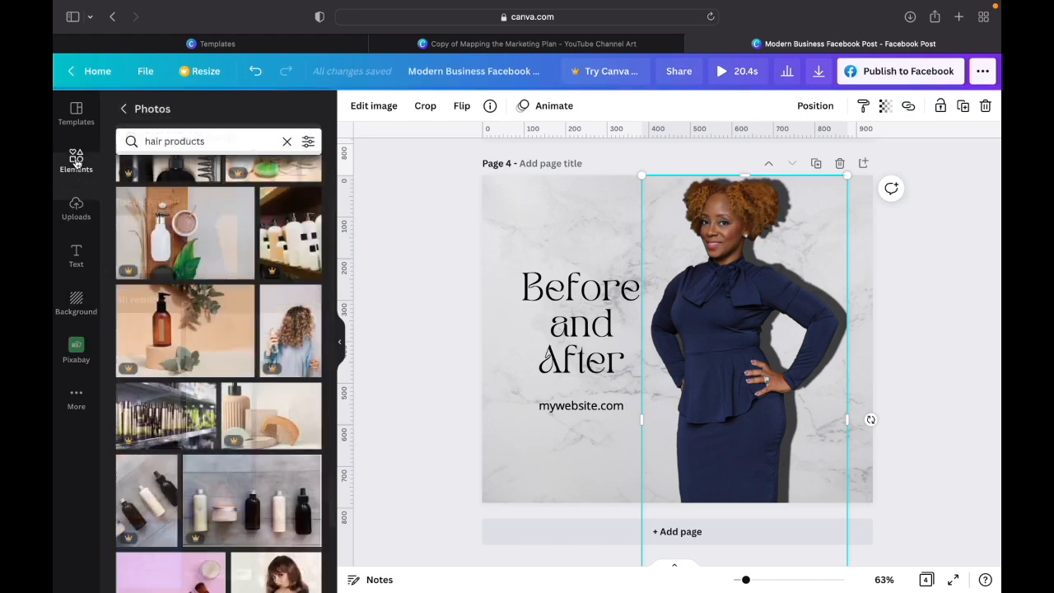
left_click(123, 110)
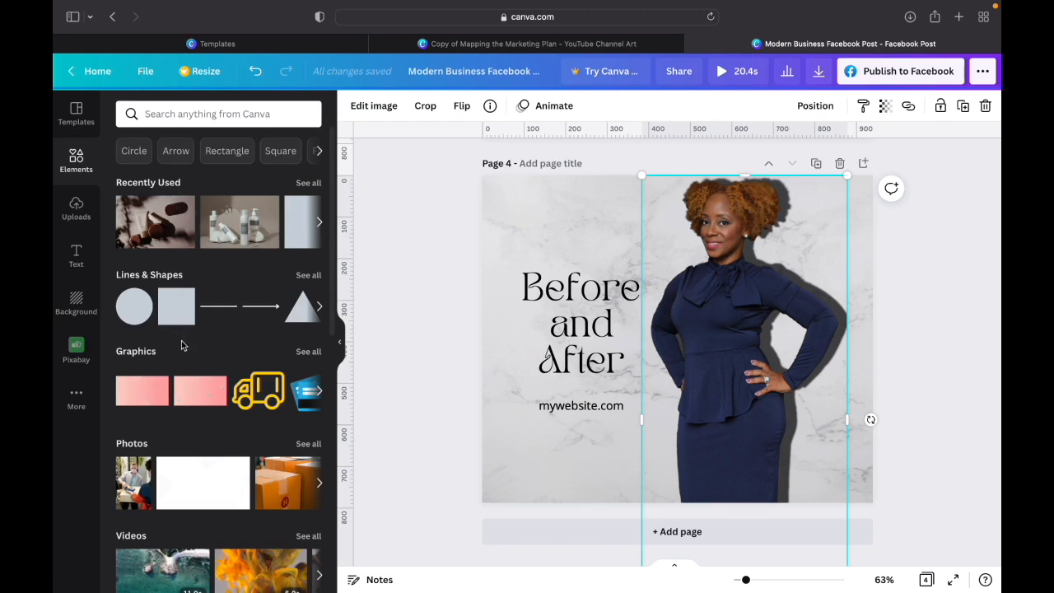
scroll(198, 394, "down", 10)
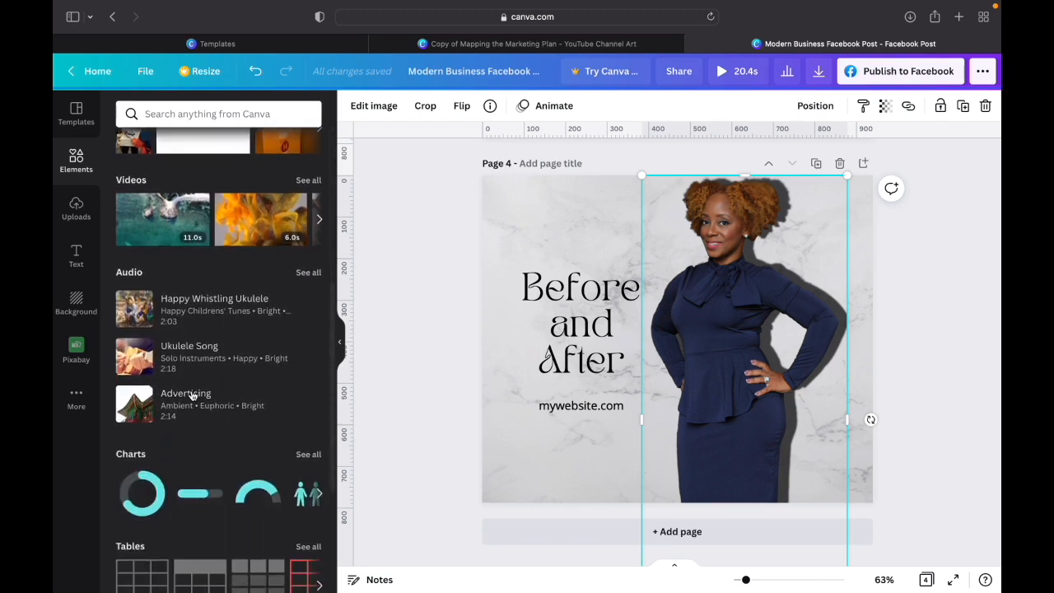
scroll(191, 396, "down", 3)
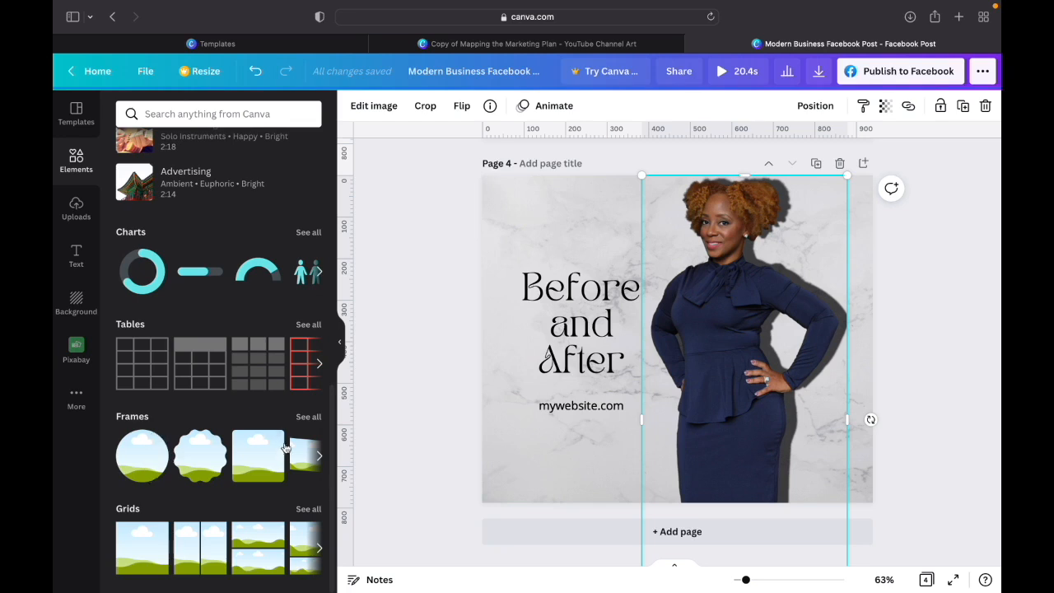
left_click(272, 466)
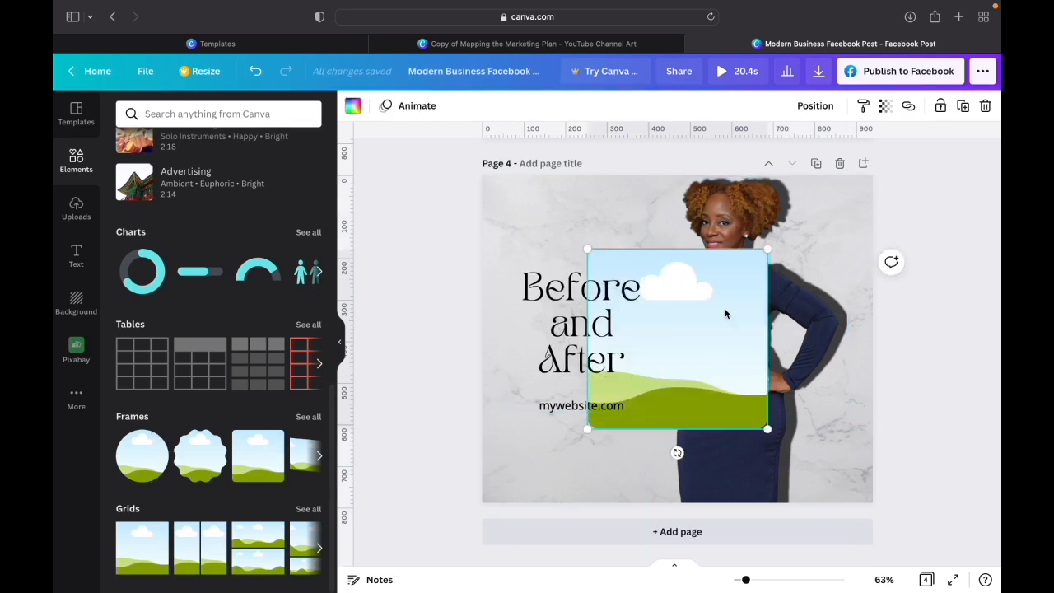
left_click_drag(766, 250, 677, 338)
left_click(650, 387)
left_click_drag(672, 392, 695, 457)
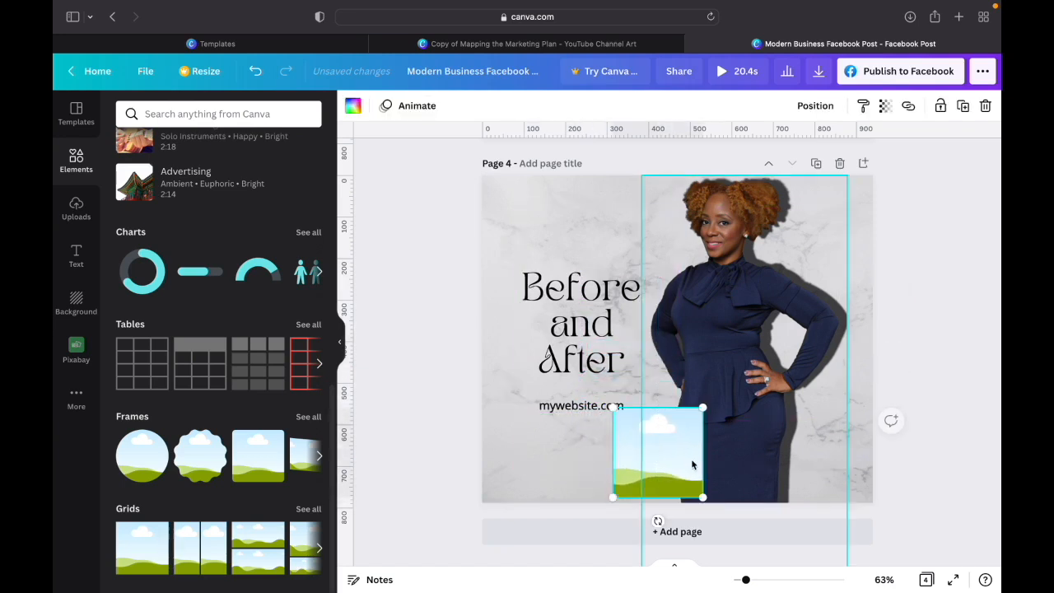
- Try the navy-dress cutout in the square frame, cropped to her head and upper body, and remove it from the frame
left_click(76, 208)
left_click(134, 238)
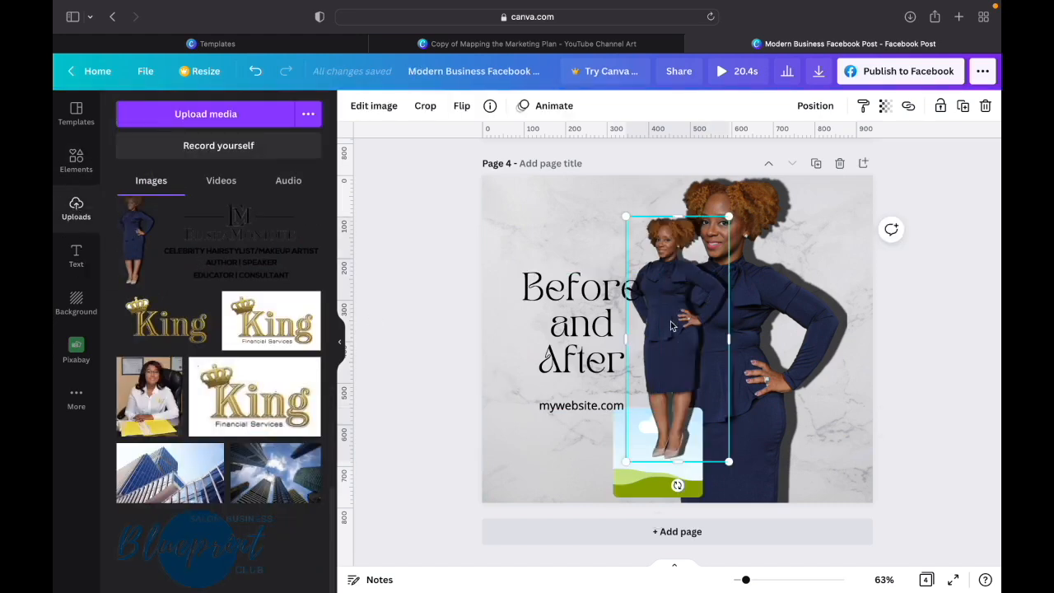
left_click_drag(672, 325, 659, 429)
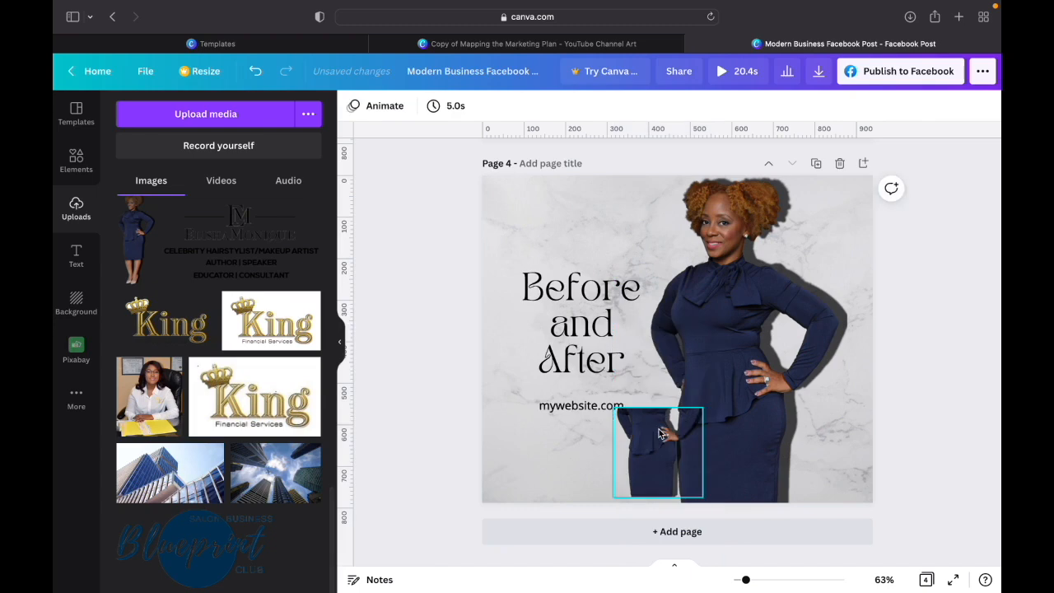
left_click(660, 429)
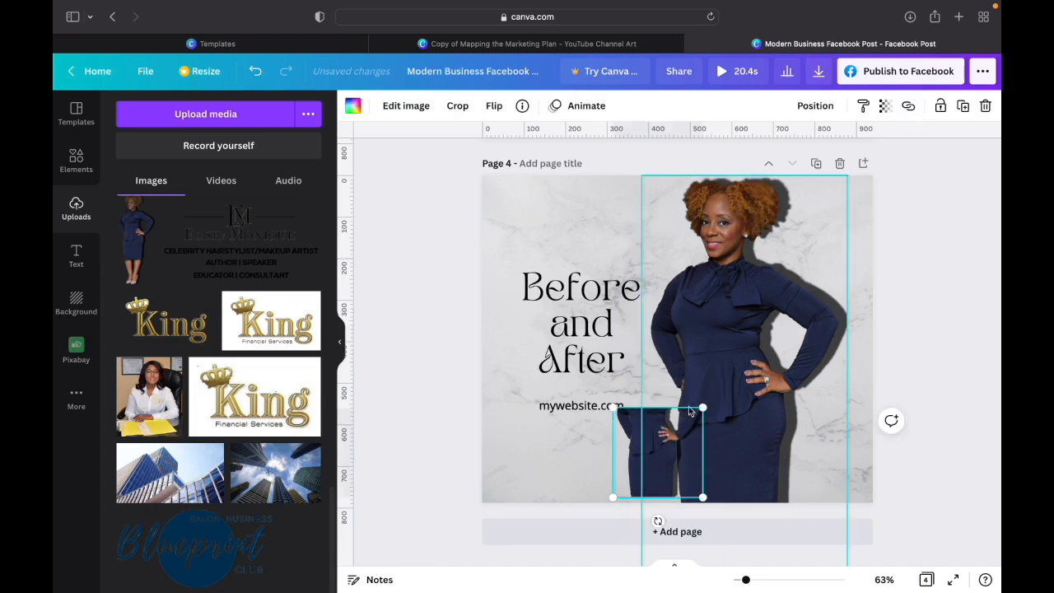
left_click(457, 105)
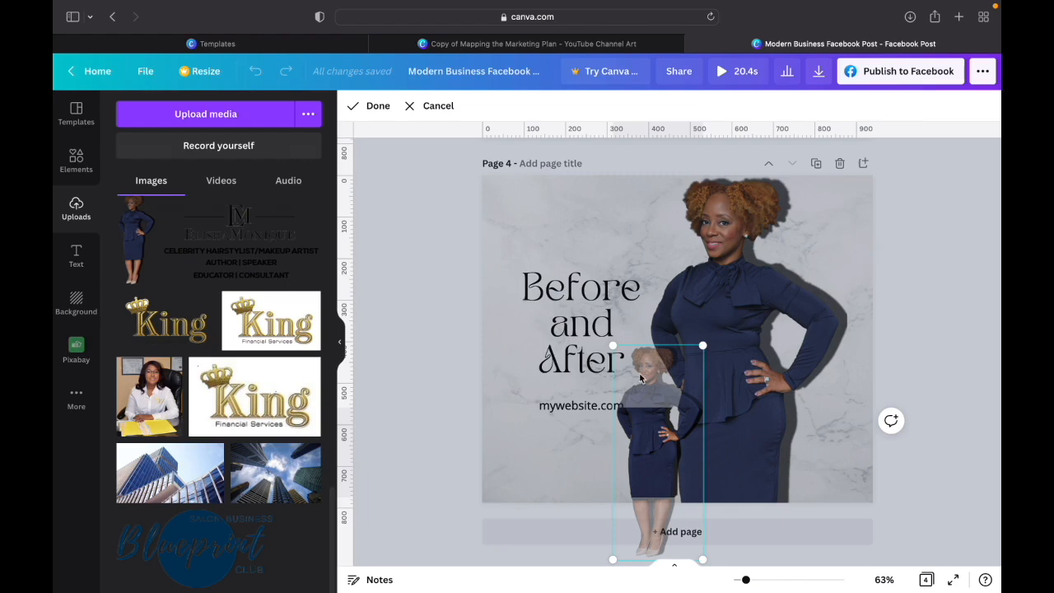
left_click_drag(671, 429, 670, 500)
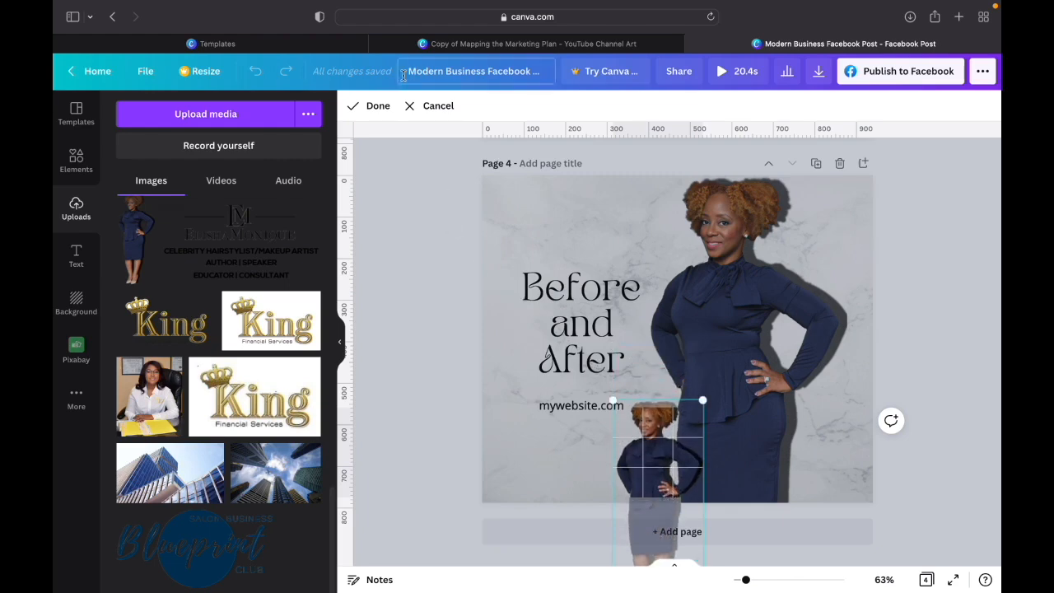
left_click(373, 105)
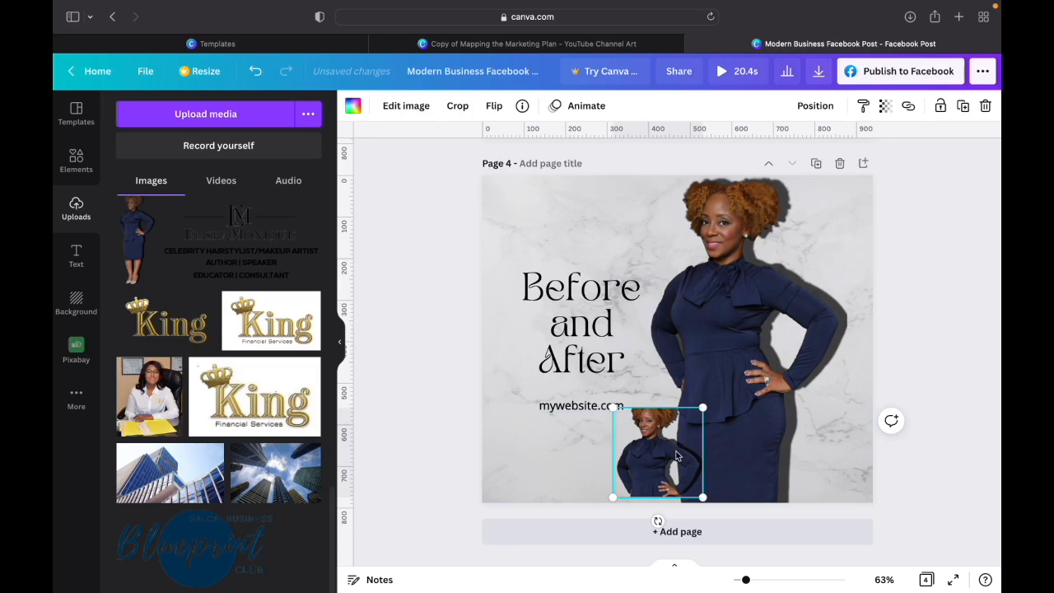
key("Delete")
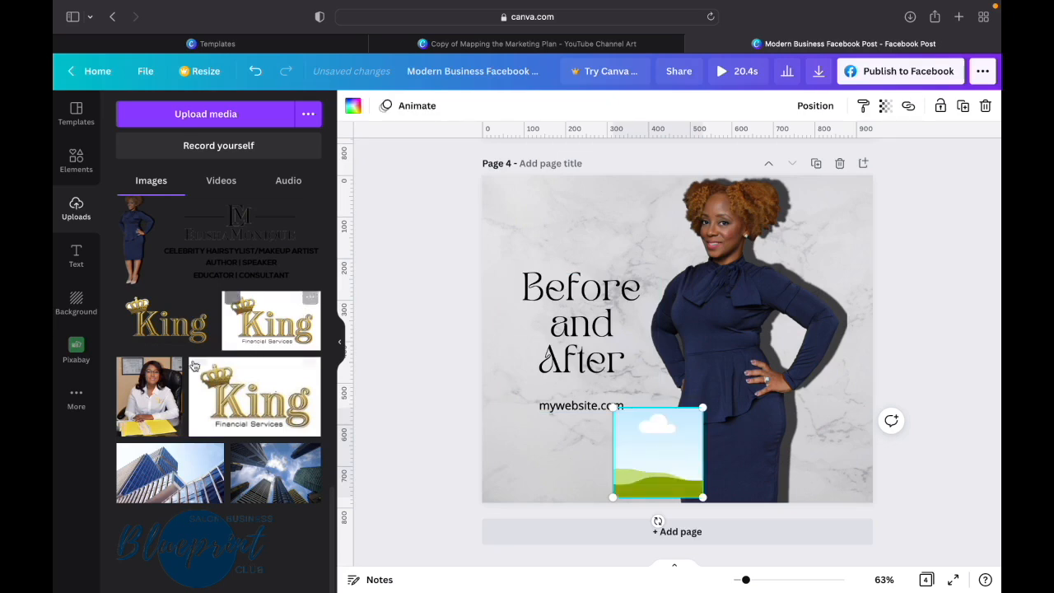
- Fill the square frame with the uploaded close-up portrait of the smiling woman with long wavy hair
scroll(206, 391, "up", 3)
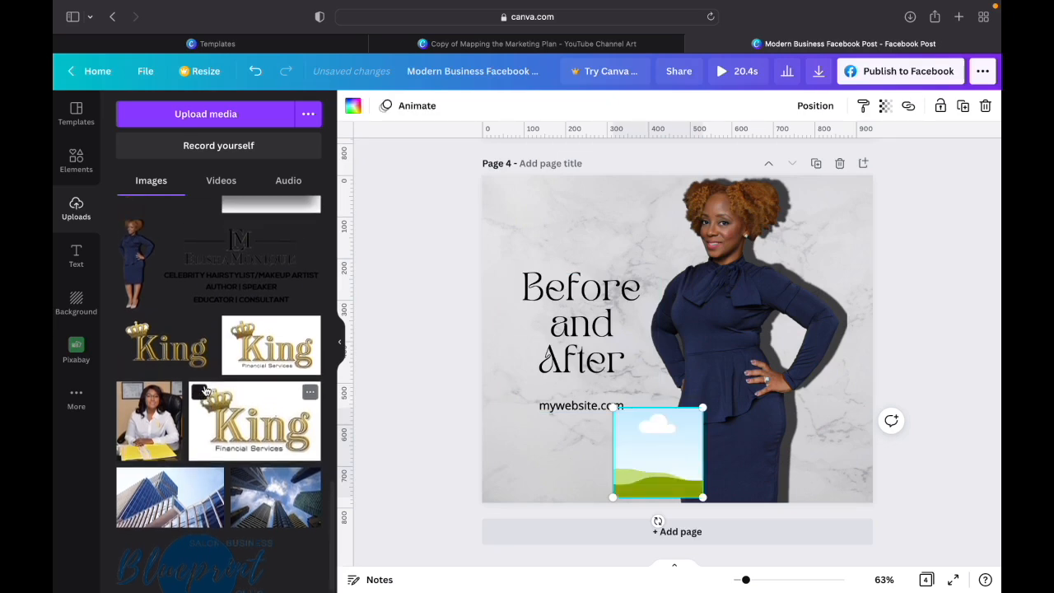
scroll(206, 391, "up", 6)
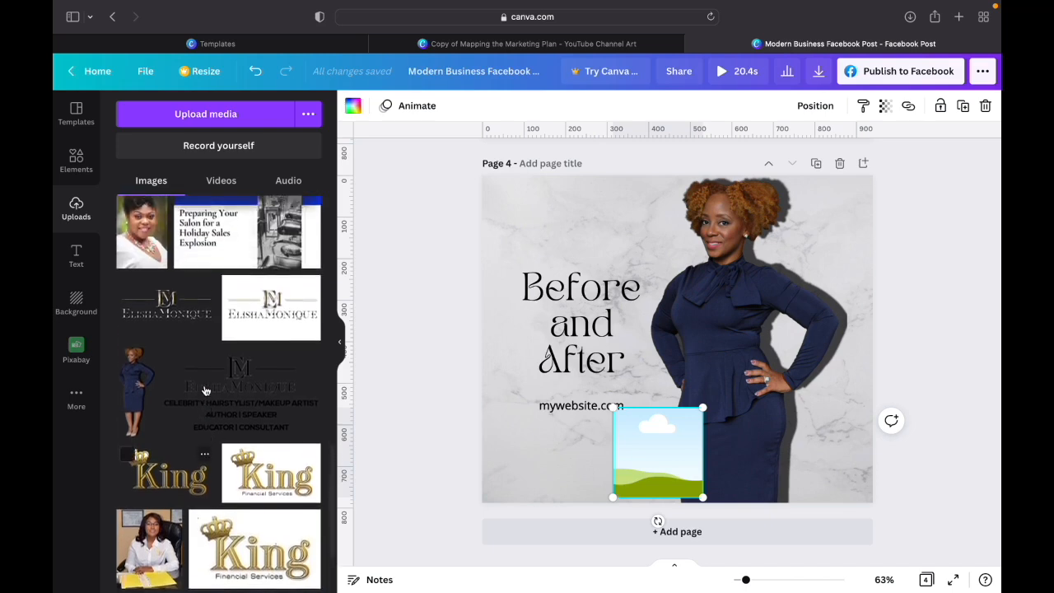
scroll(206, 391, "up", 2)
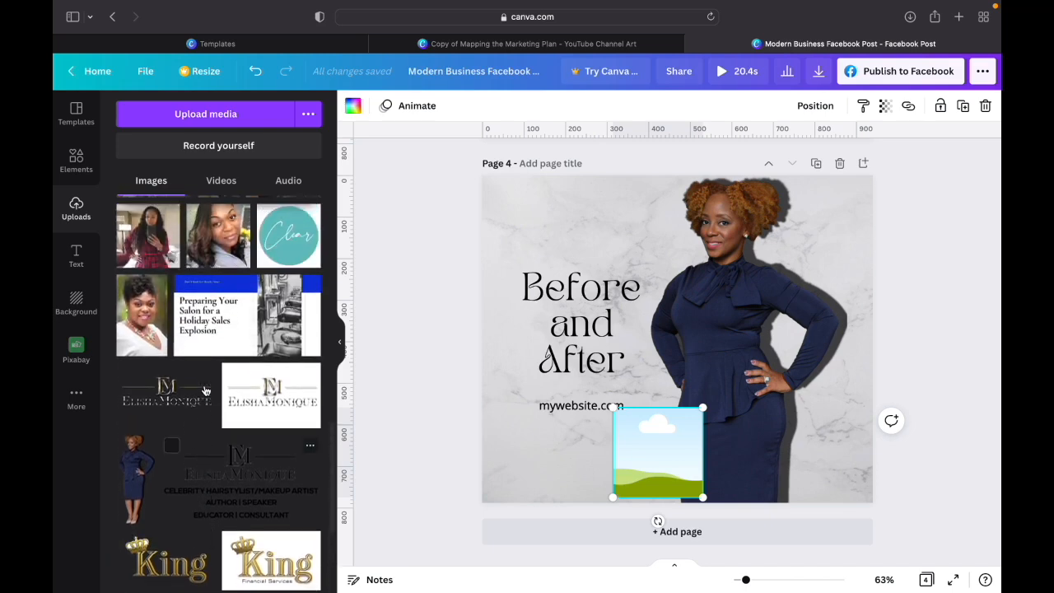
left_click_drag(211, 245, 681, 422)
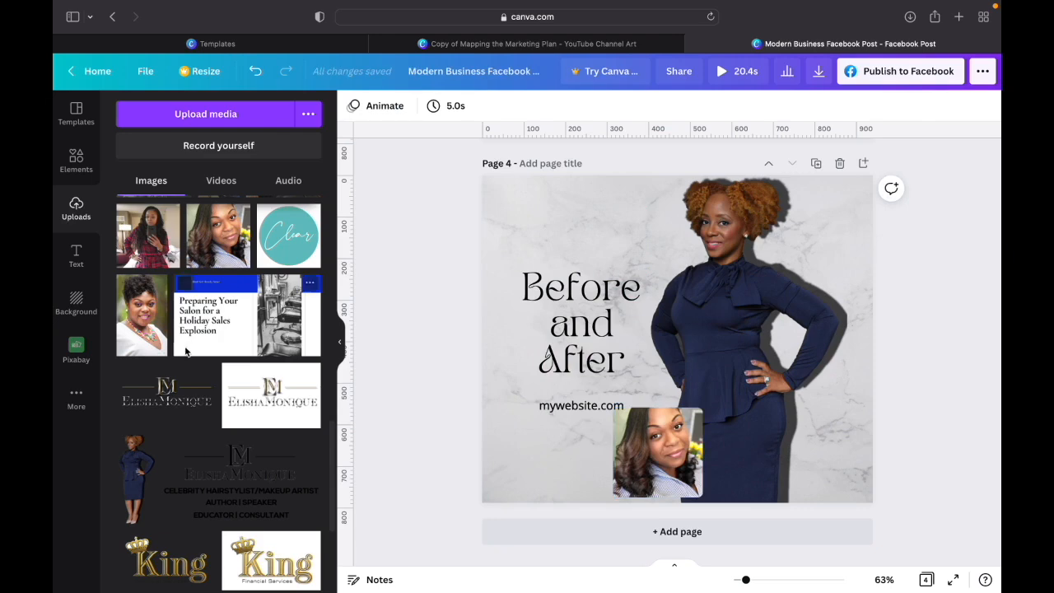
scroll(206, 373, "down", 8)
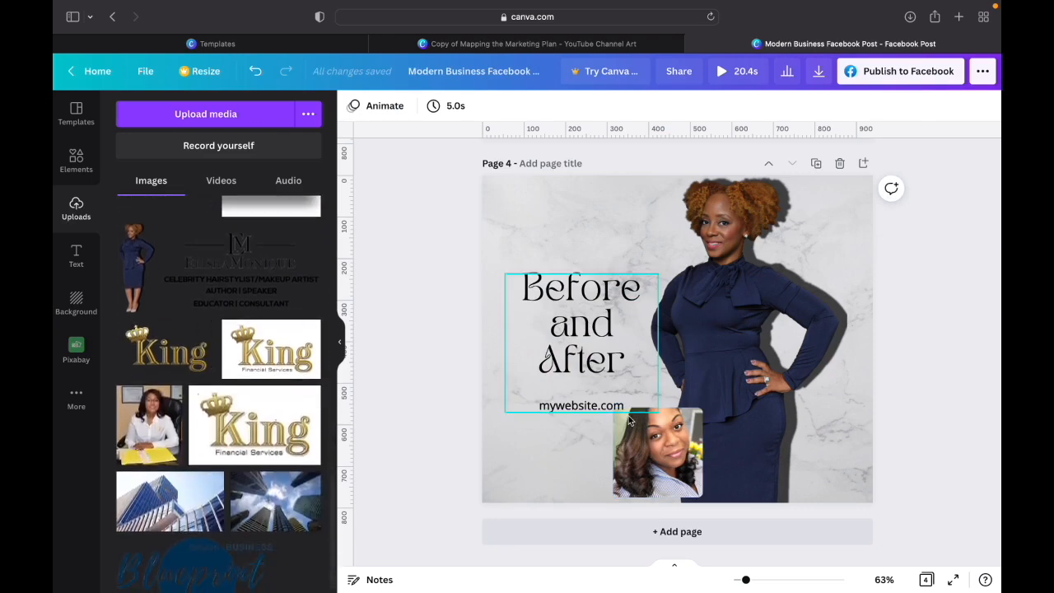
- Nudge the framed portrait toward the cutout and move the heading and web address group higher on page 4
left_click(663, 455)
left_click_drag(663, 455, 674, 455)
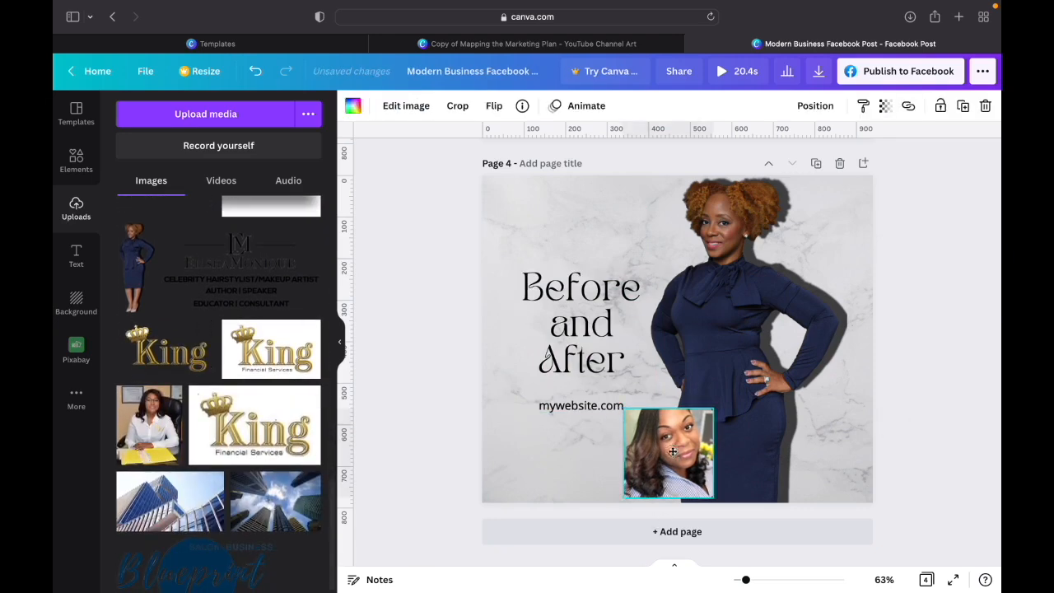
left_click(550, 445)
left_click(568, 330)
left_click_drag(569, 330, 564, 279)
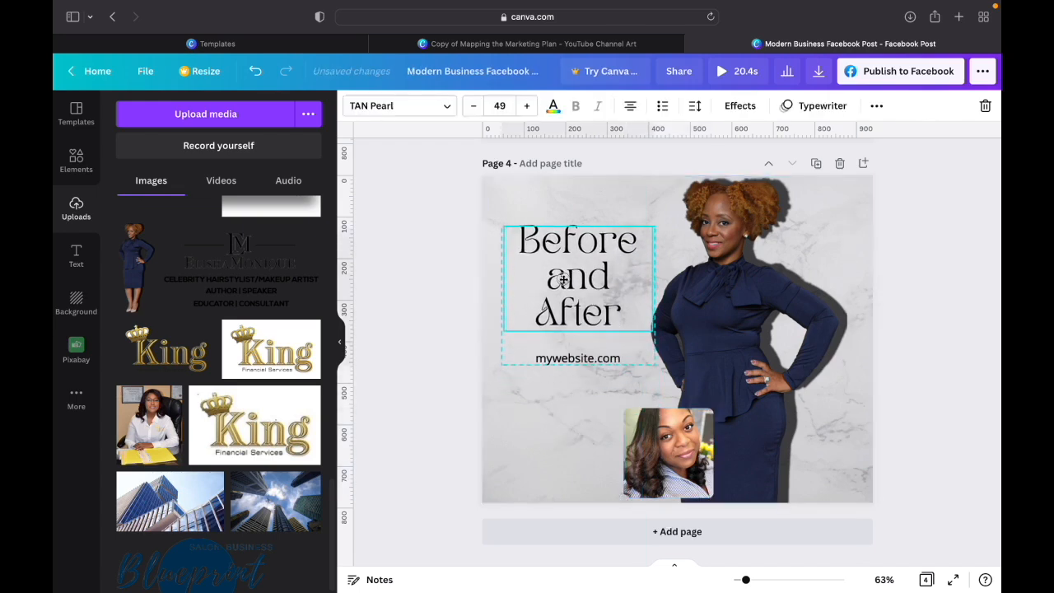
- Move the framed portrait beneath the web address, beside the cutout's skirt, and shift the large cutout slightly down
left_click_drag(663, 437, 647, 429)
left_click_drag(749, 382, 753, 401)
left_click(913, 380)
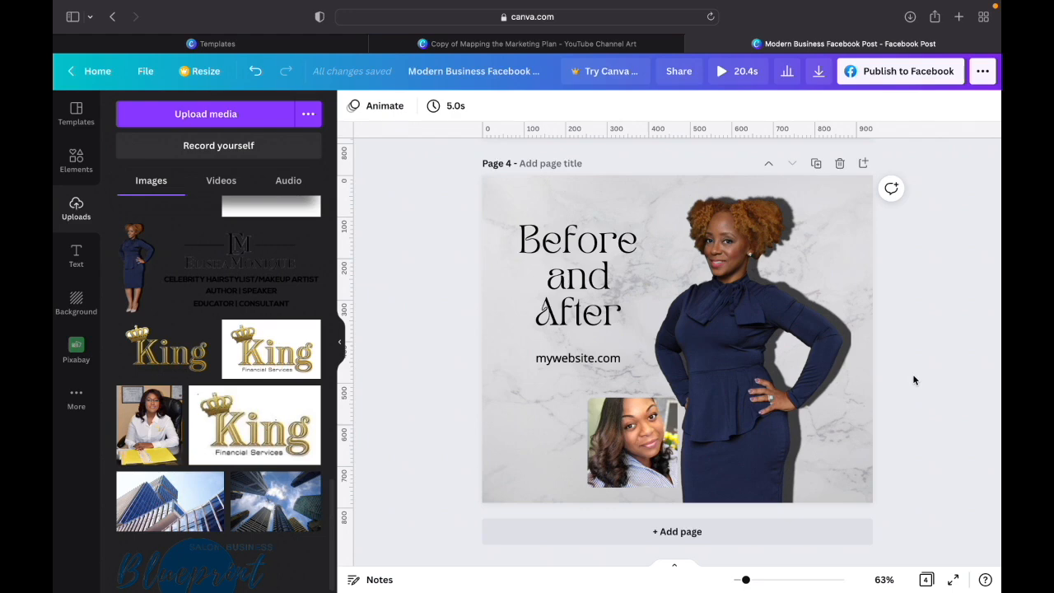
- Show all four pages in grid view and set the download file type to JPG
left_click(343, 345)
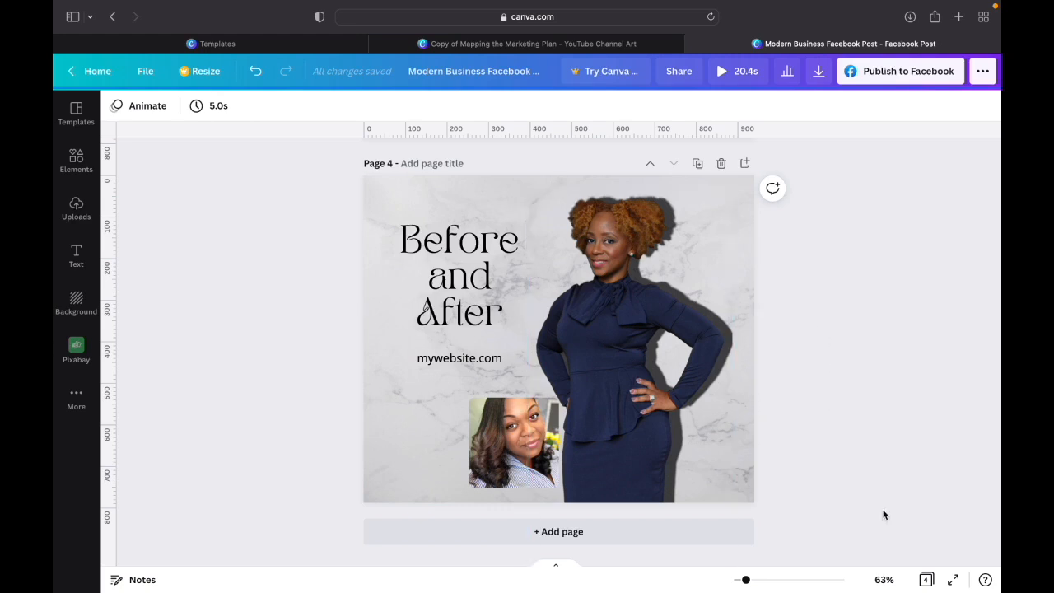
left_click(927, 581)
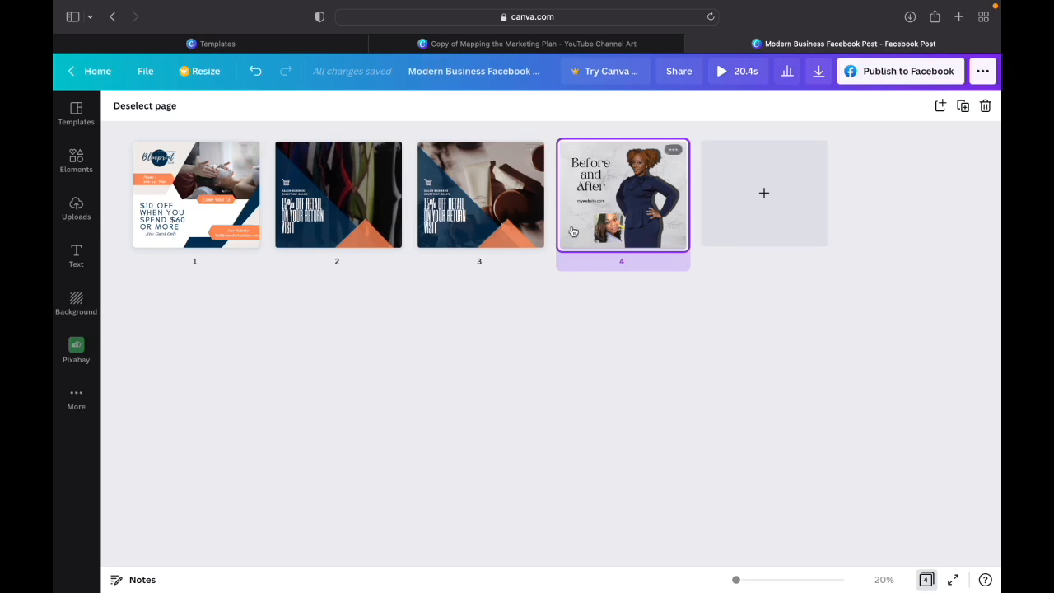
left_click(820, 72)
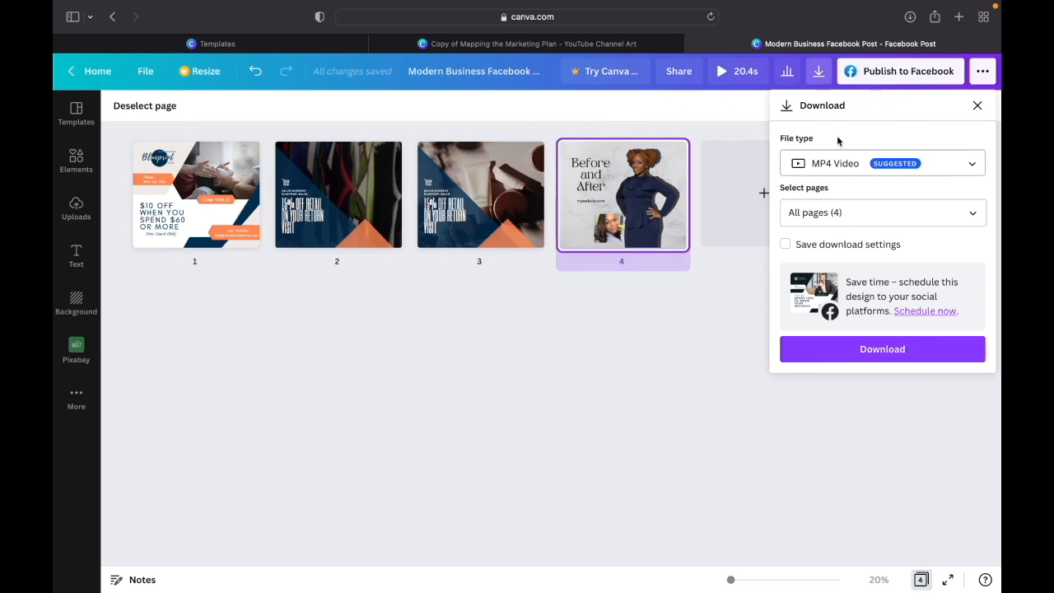
left_click(949, 168)
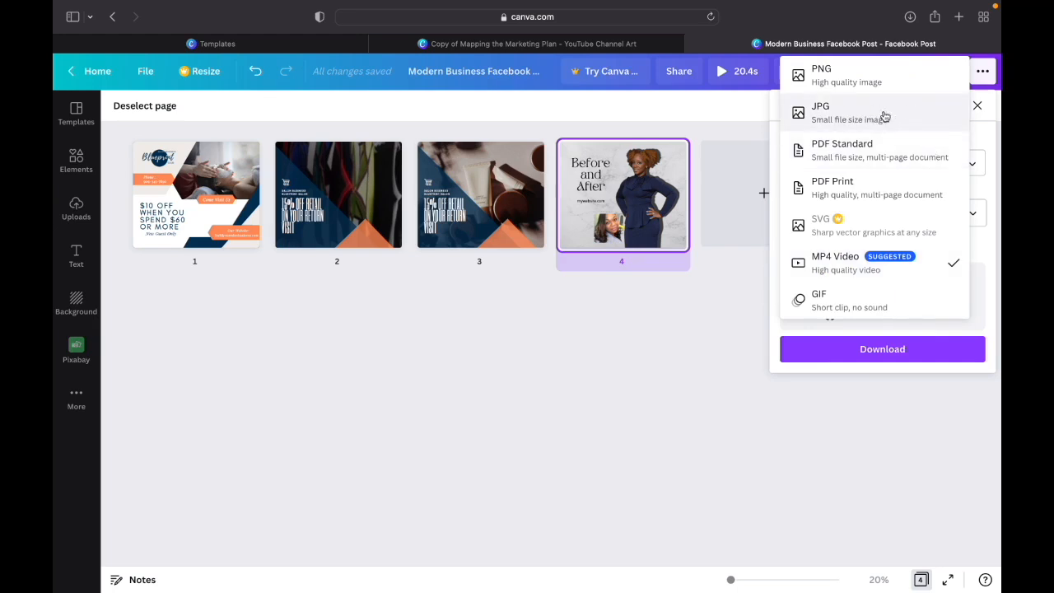
left_click(886, 119)
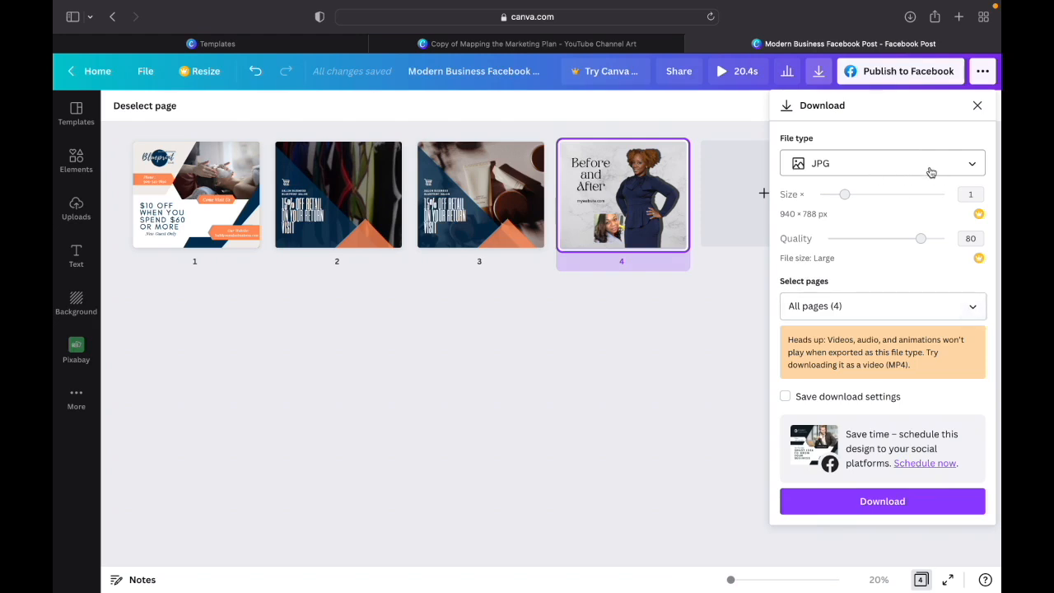
- Limit the JPG download to pages 1, 3 and 4 and download them
left_click(972, 310)
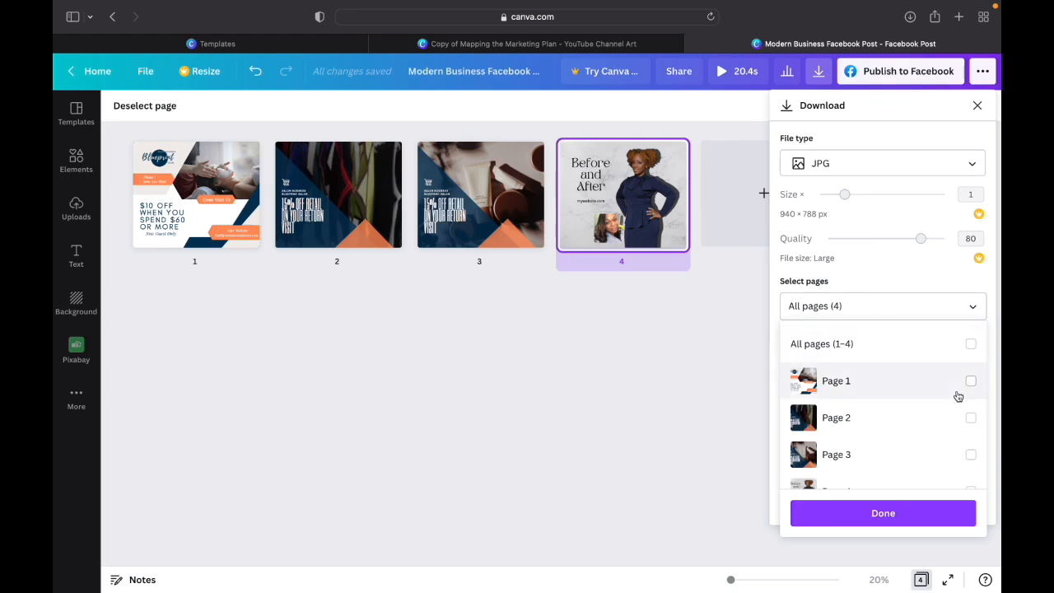
left_click(971, 383)
left_click(970, 455)
scroll(972, 459, "down", 1)
left_click(972, 466)
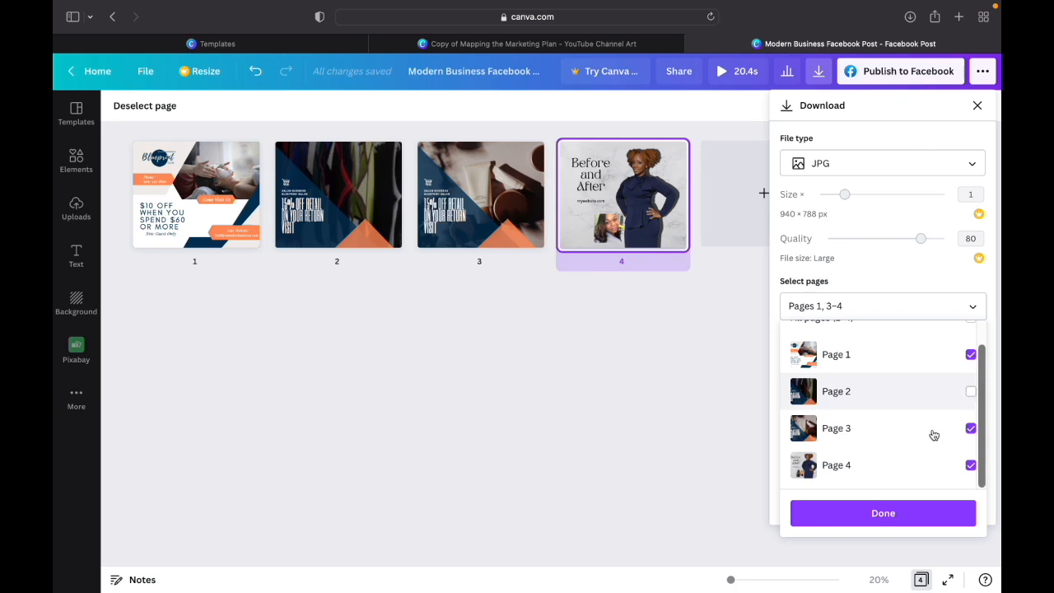
left_click(884, 522)
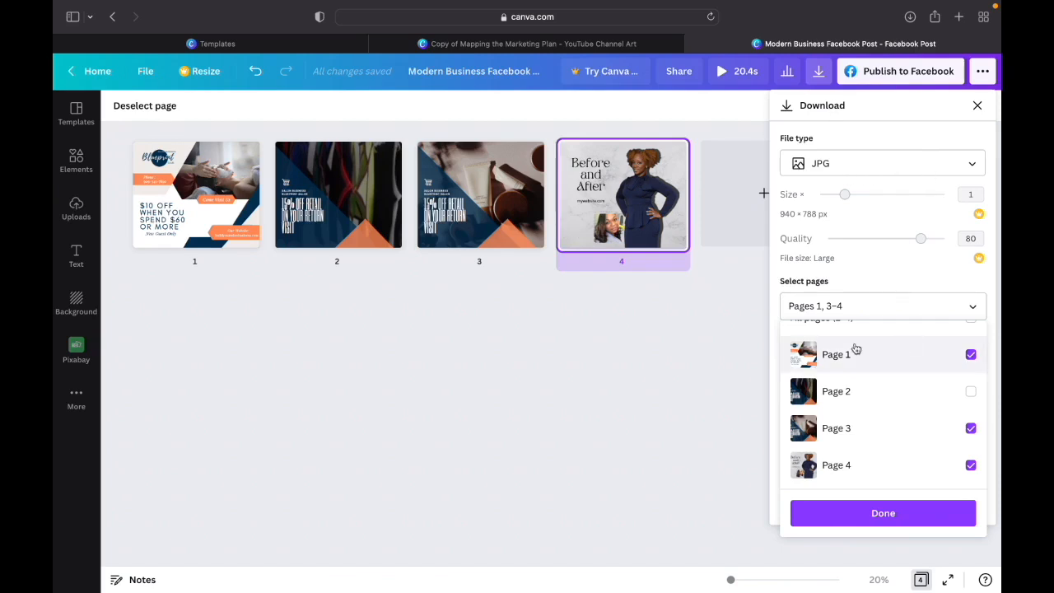
left_click(888, 519)
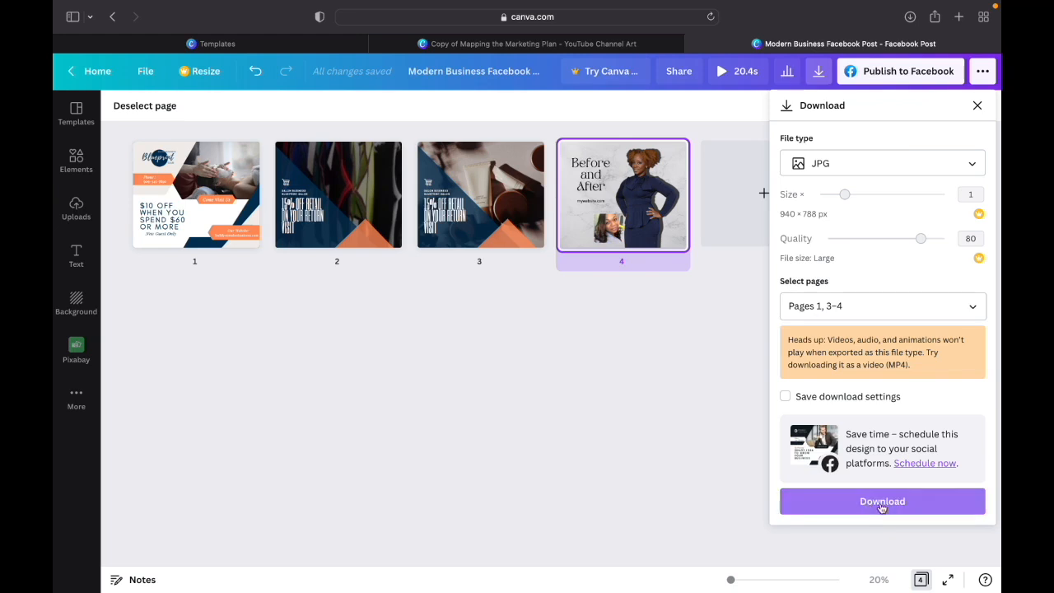
left_click(881, 510)
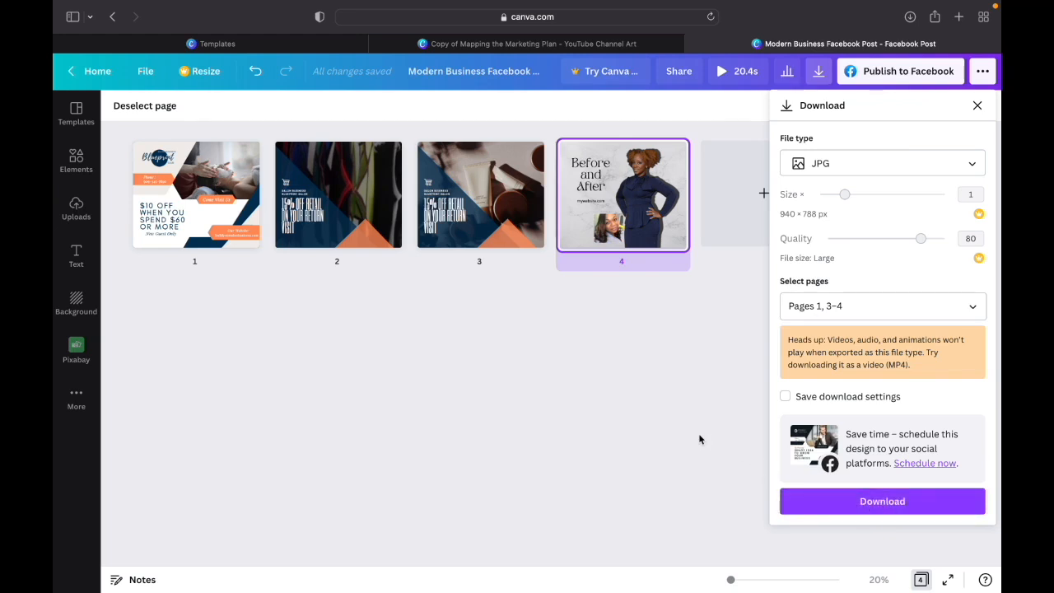
- Download only page 2 as an MP4 video and close the download settings
left_click(820, 77)
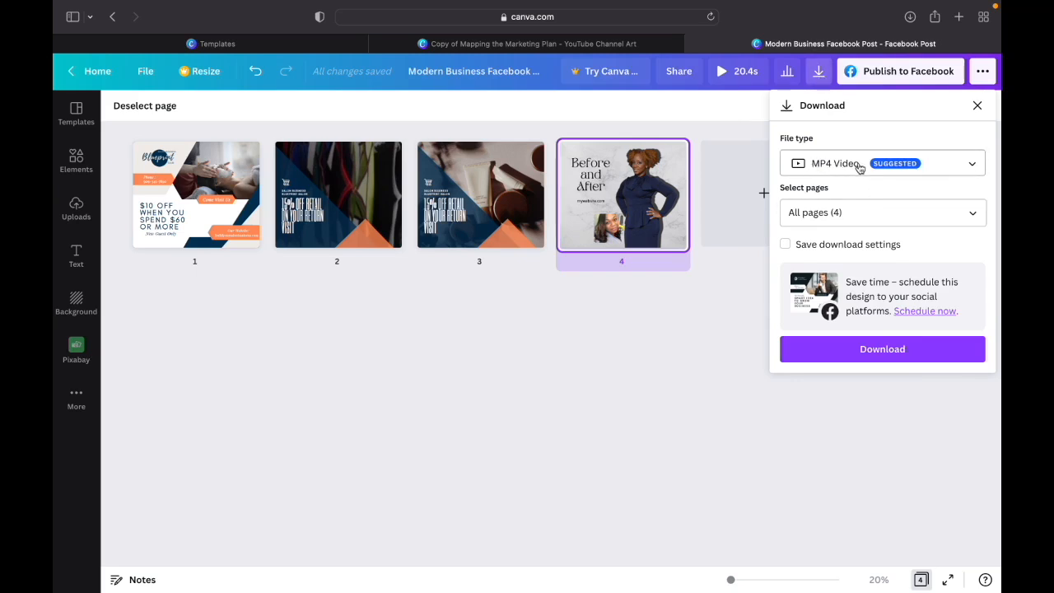
left_click(973, 213)
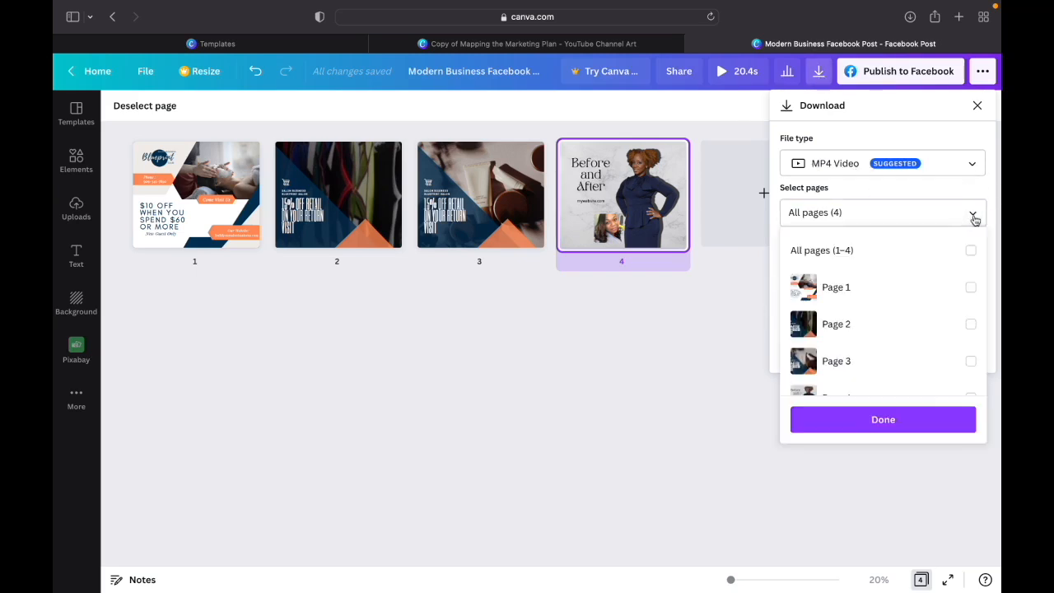
left_click(971, 325)
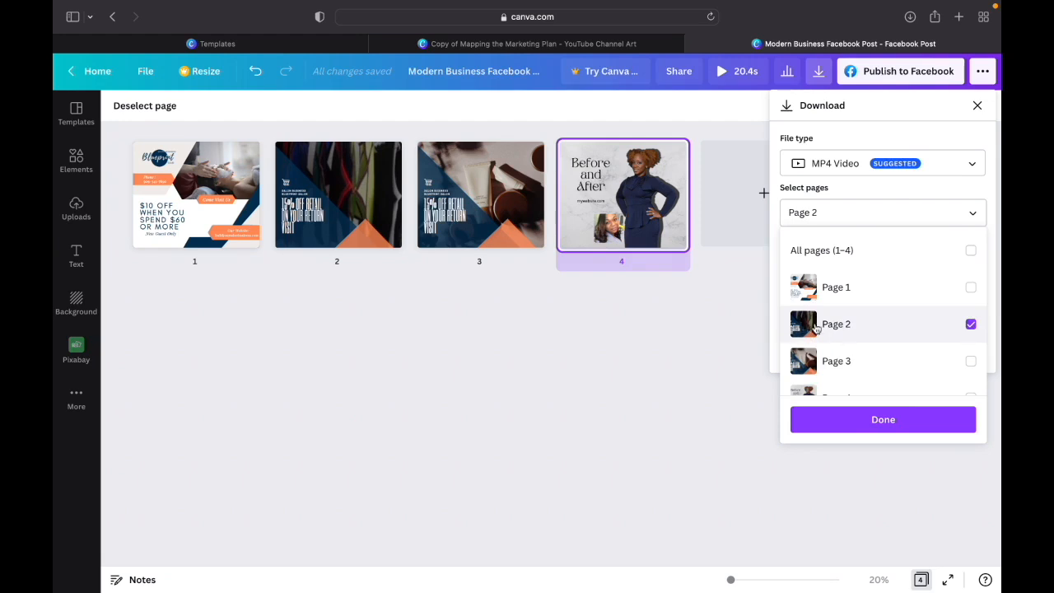
left_click(888, 426)
left_click(879, 358)
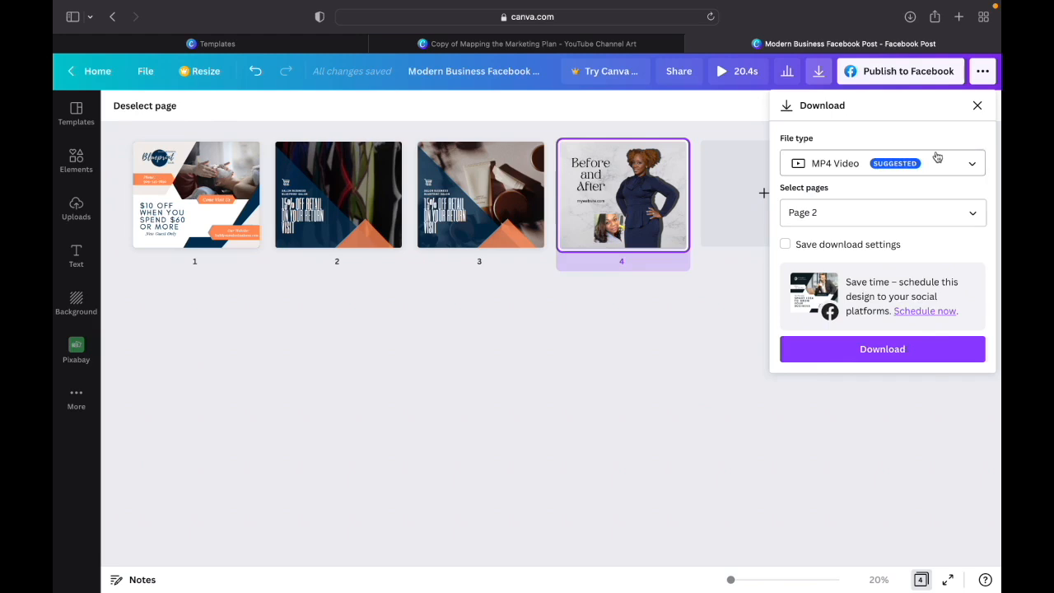
left_click(978, 106)
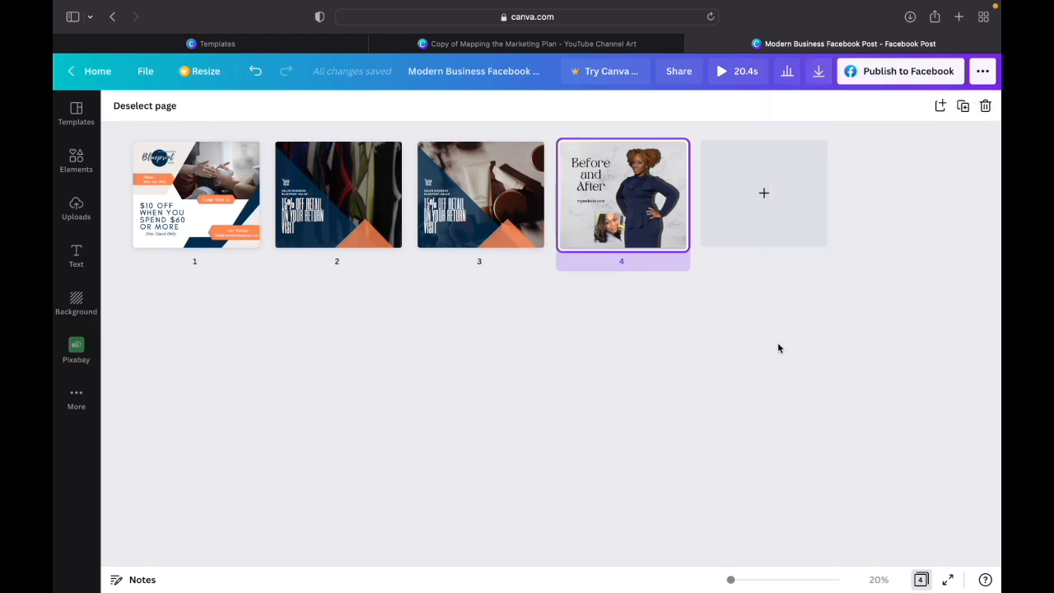